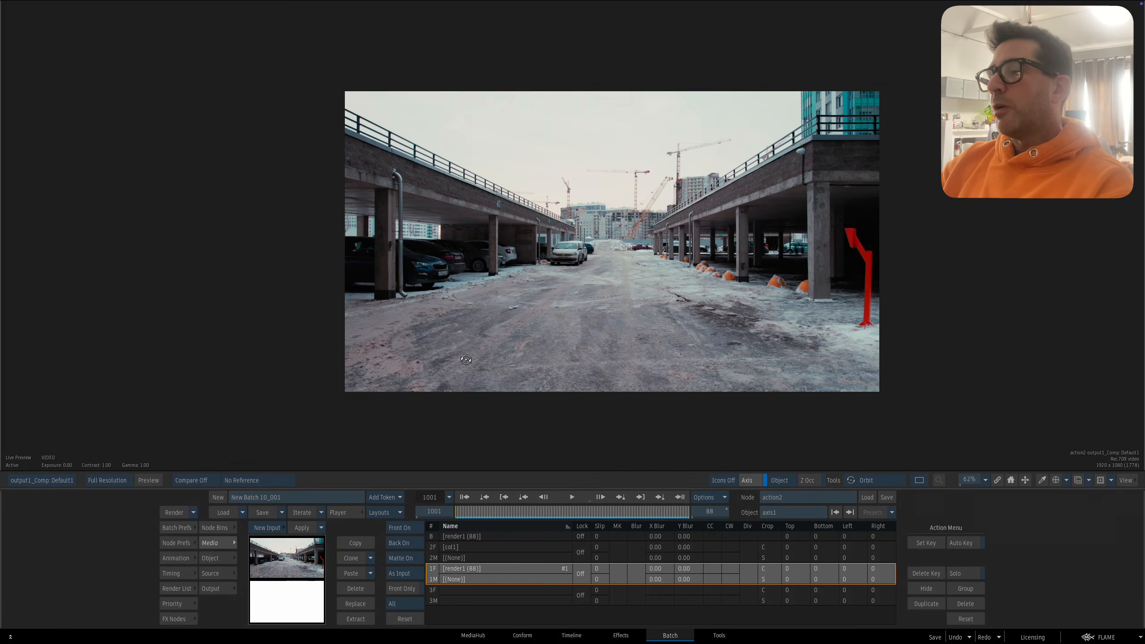
Step: Examine the composited car park shot in the result view, from the parked cars to the pillars and road surface
drag(480, 306, 468, 214)
drag(467, 214, 532, 210)
drag(507, 167, 504, 202)
drag(775, 275, 776, 255)
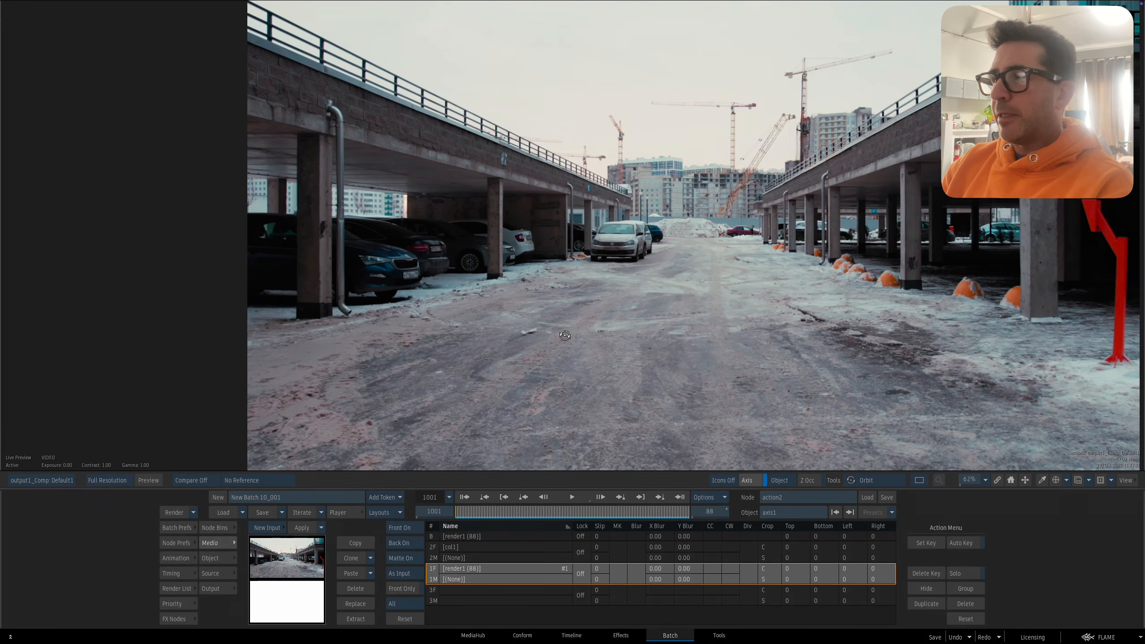
drag(654, 378, 602, 291)
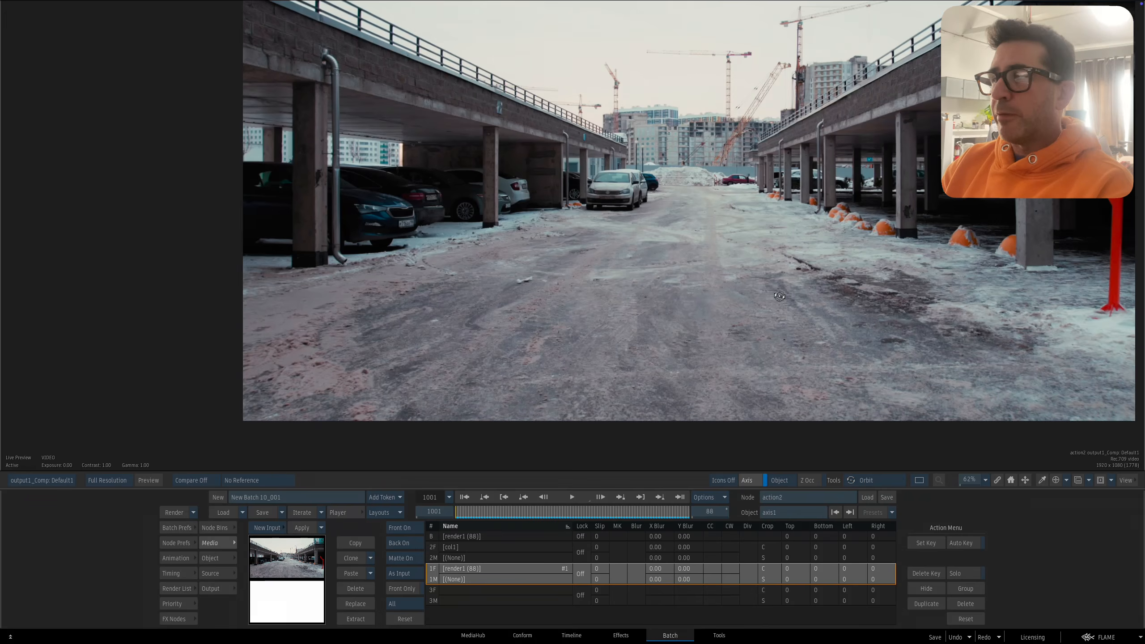
drag(780, 297, 618, 124)
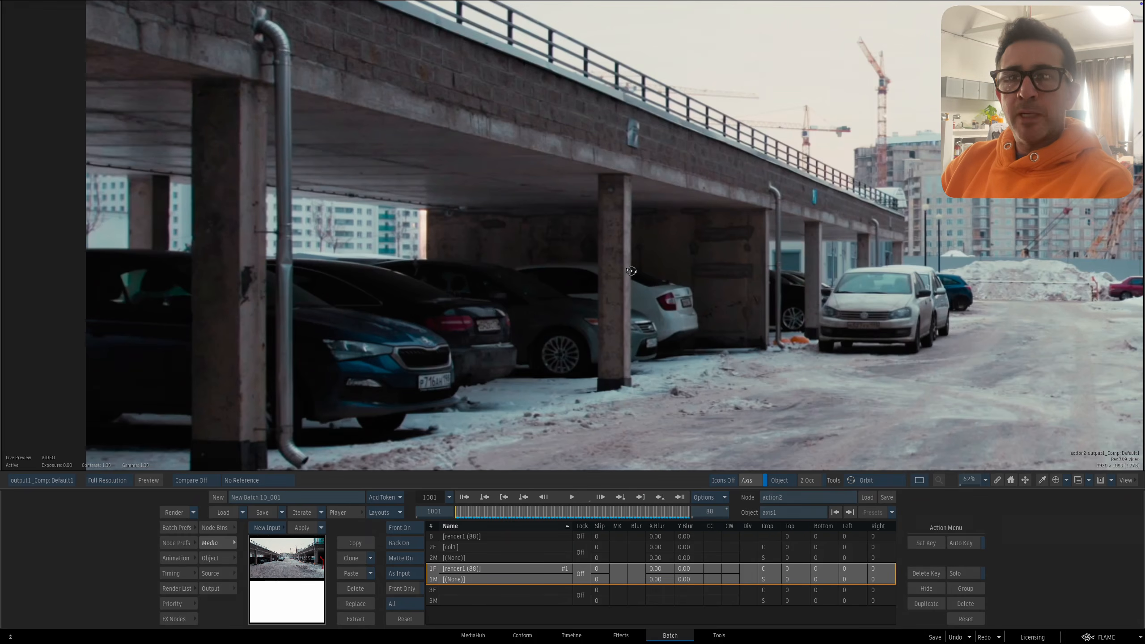
scroll(654, 321, down, 1)
scroll(653, 322, down, 1)
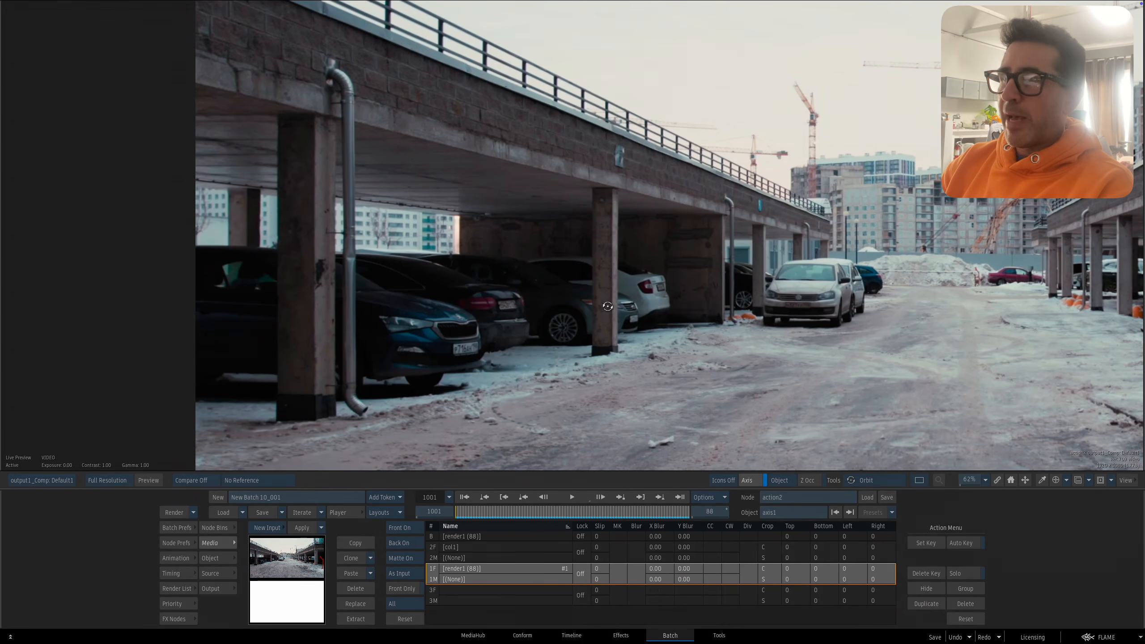
scroll(607, 306, down, 2)
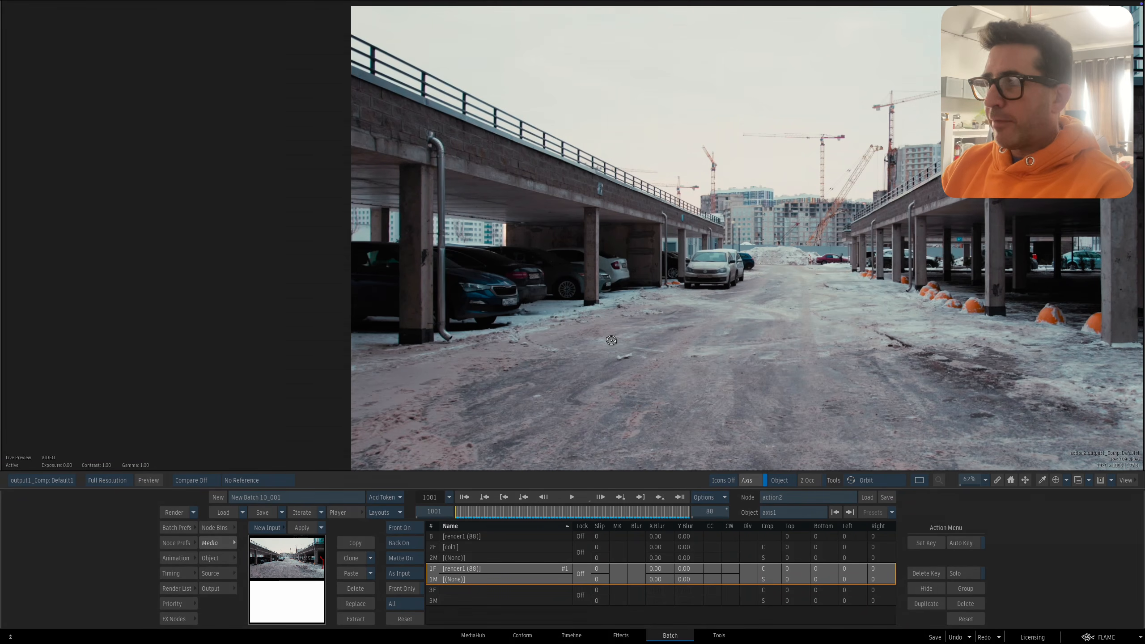
drag(987, 297, 922, 243)
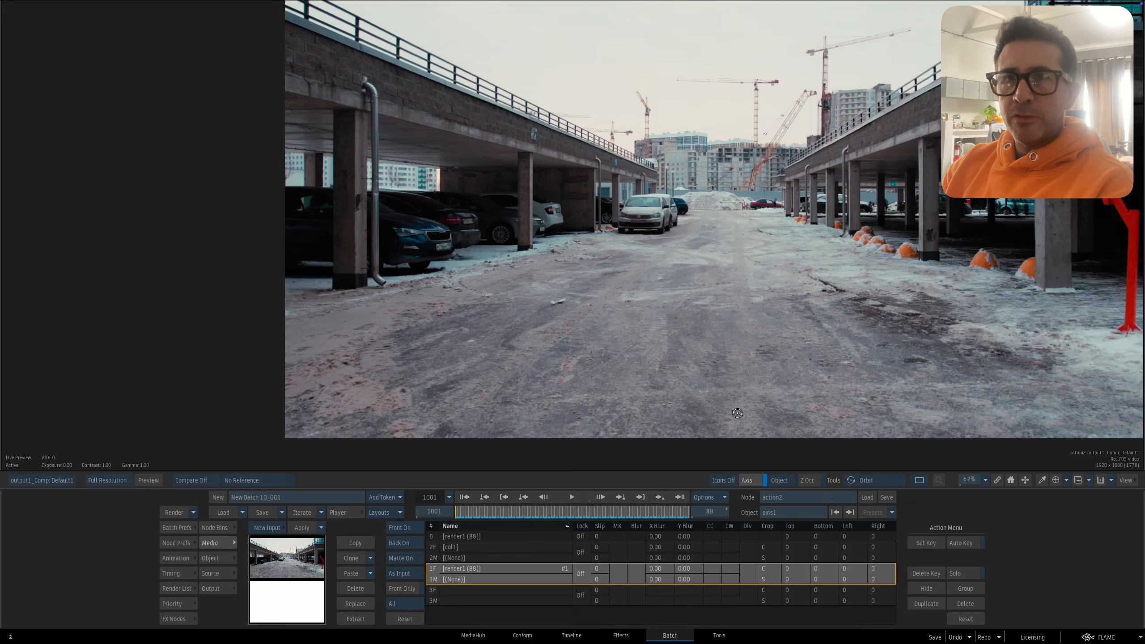
Step: Go back to the Action schematic and shift the surface2 node slightly down, away from axis2
key(Escape)
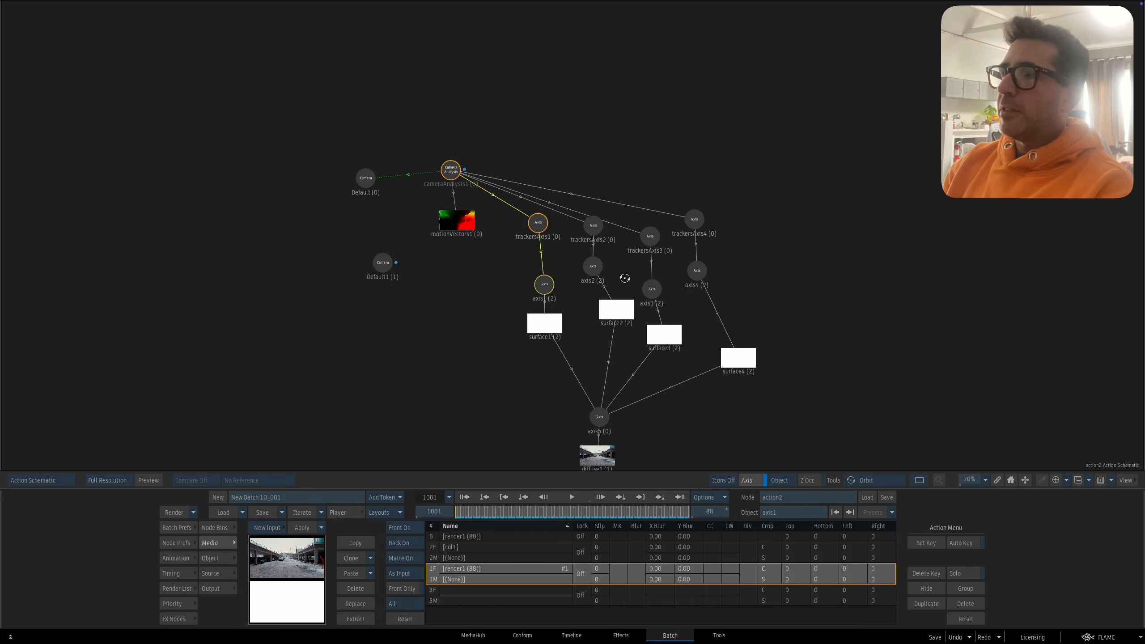
drag(488, 275, 579, 277)
drag(667, 363, 651, 309)
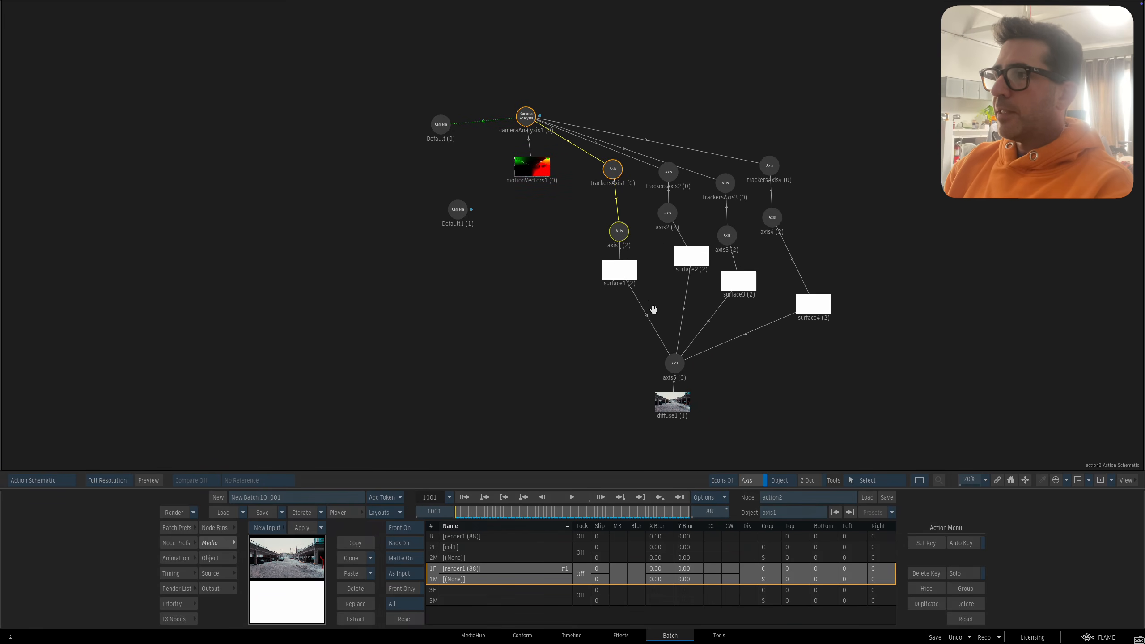
drag(679, 260, 675, 275)
drag(742, 286, 740, 290)
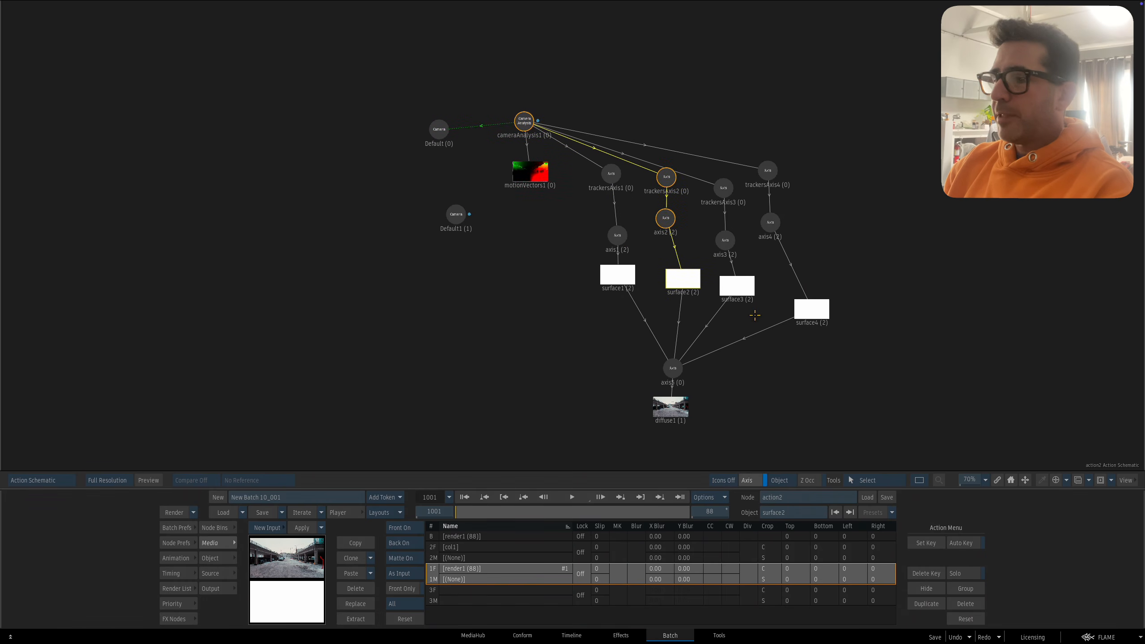
Step: Examine the projected car park set with its surface grids and trackers from several perspective angles and through the camera
key(F8)
key(F4)
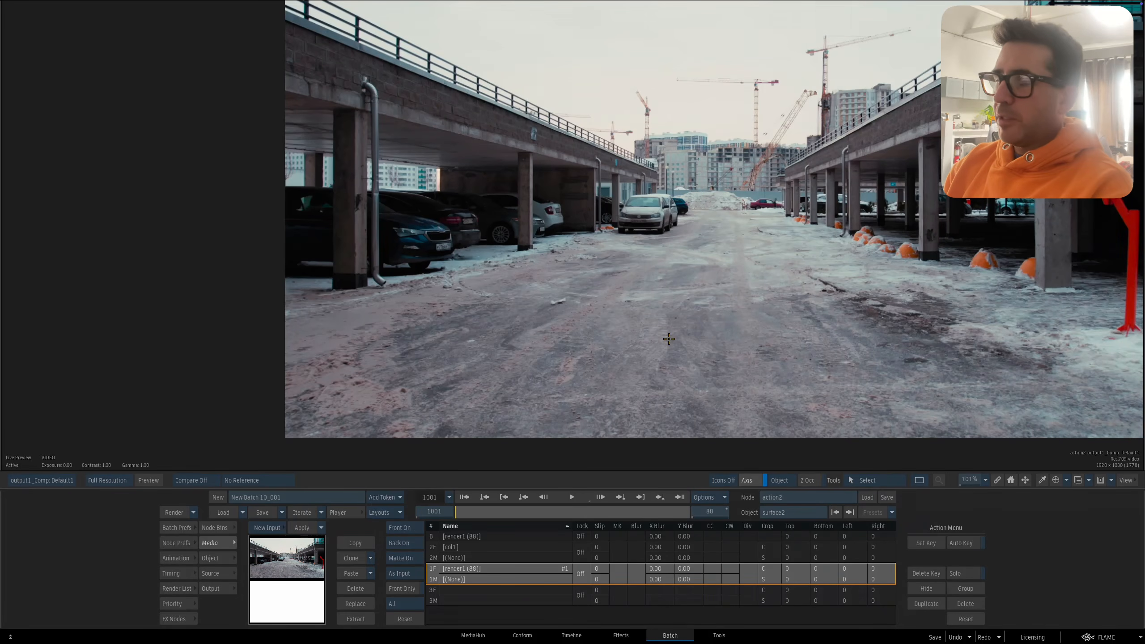
key(ctrl+i)
drag(635, 311, 657, 337)
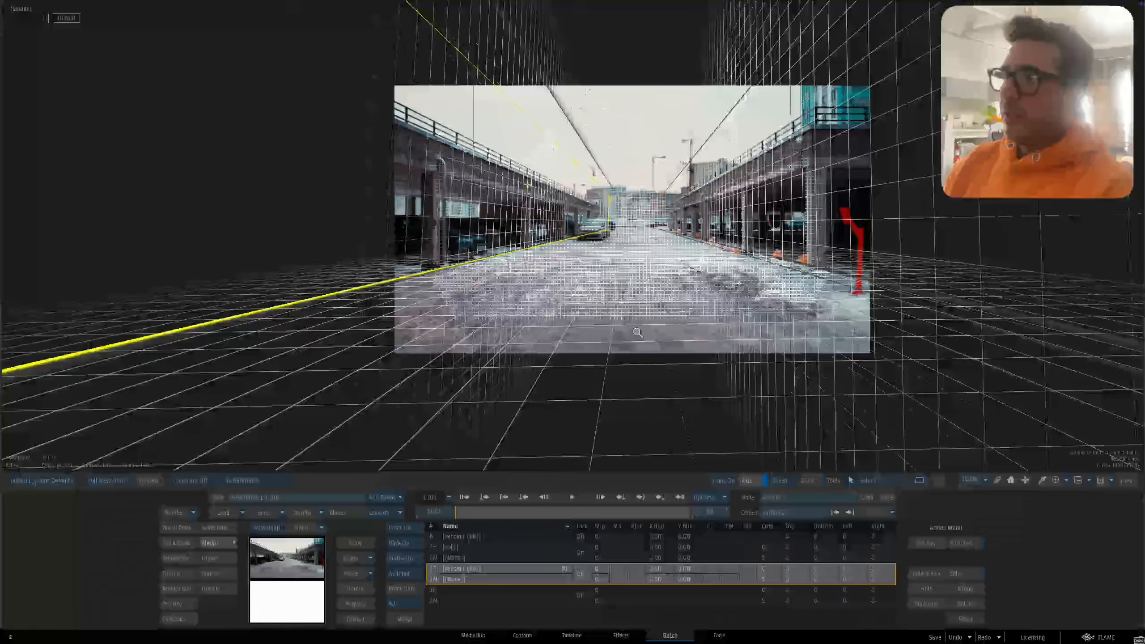
key(F1)
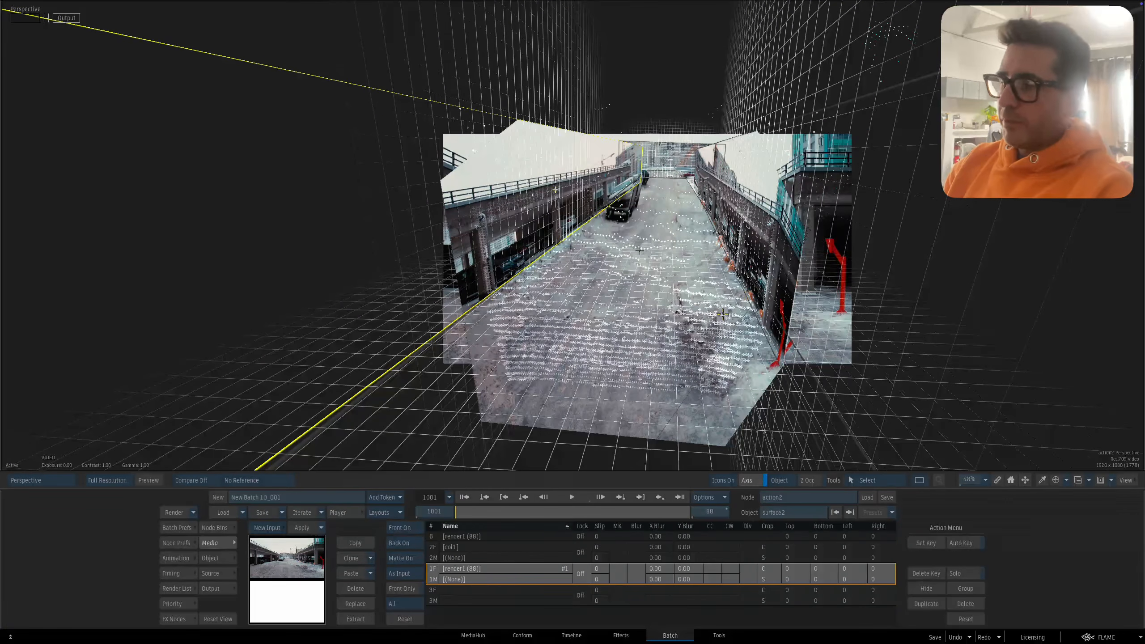
drag(726, 307, 574, 182)
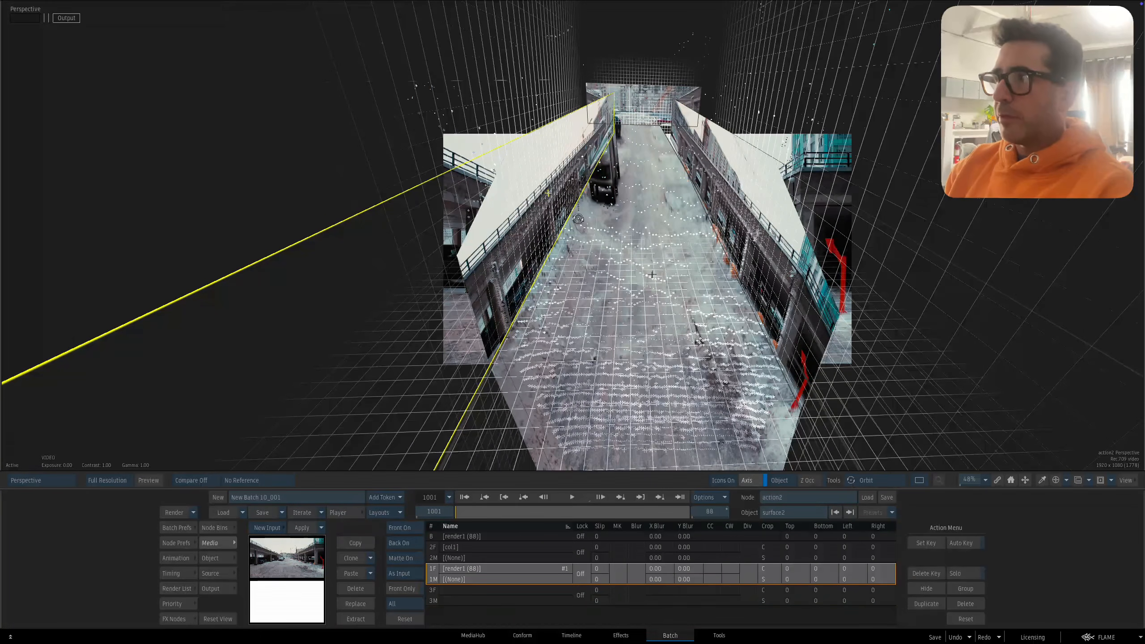
drag(706, 293, 640, 234)
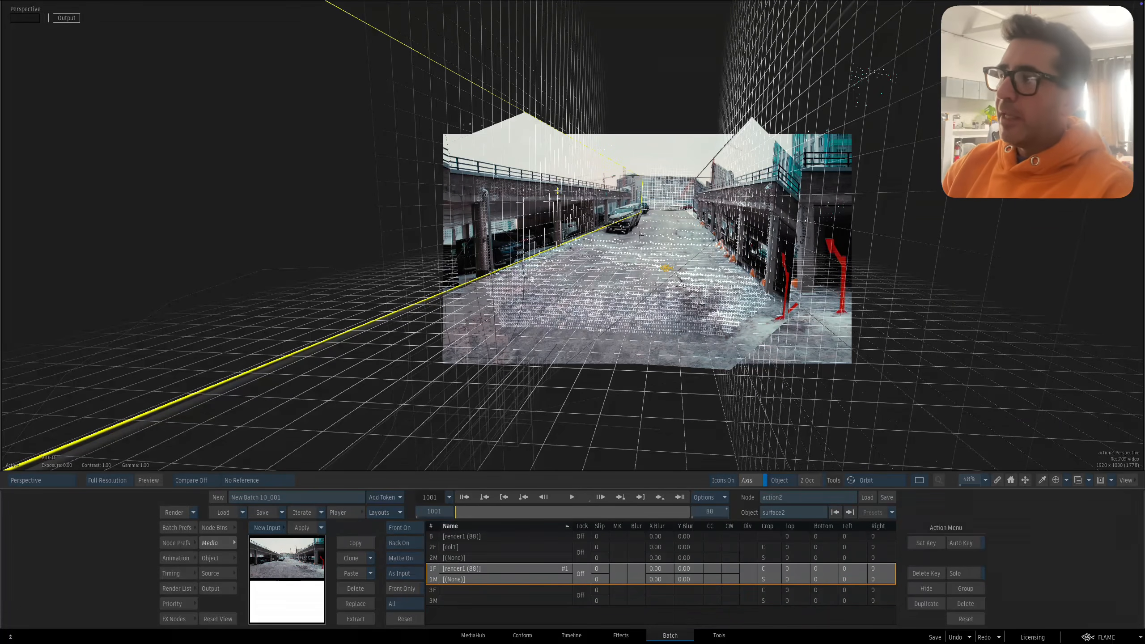
key(F4)
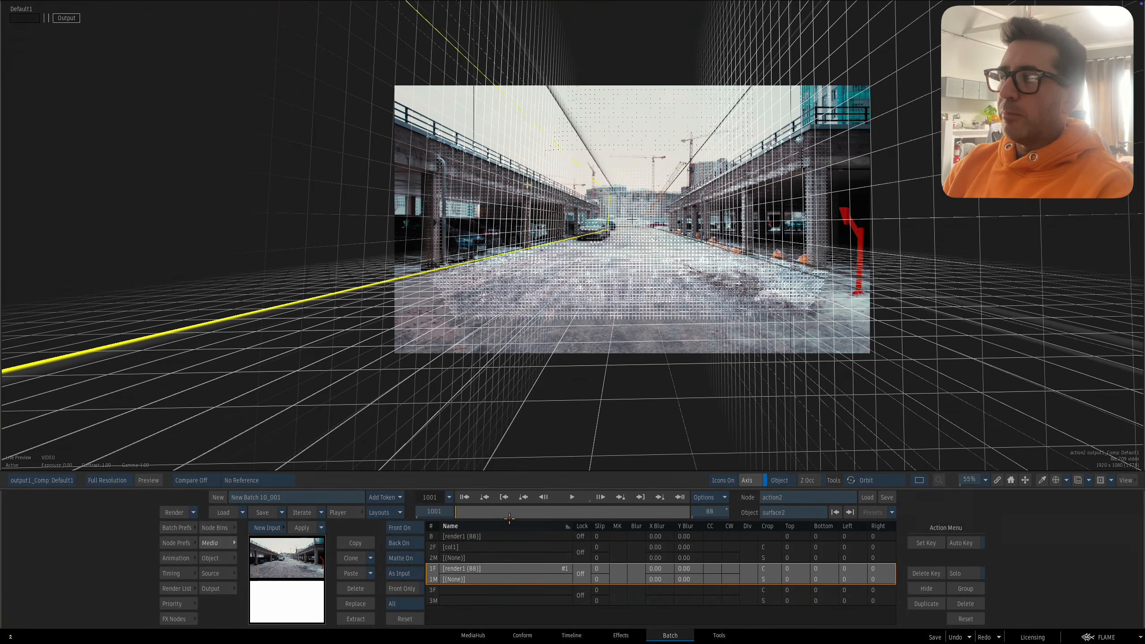
Step: Shift the surface1 node slightly aside in the Action schematic and view that surface's outline over the shot
key(F4)
drag(528, 326, 532, 329)
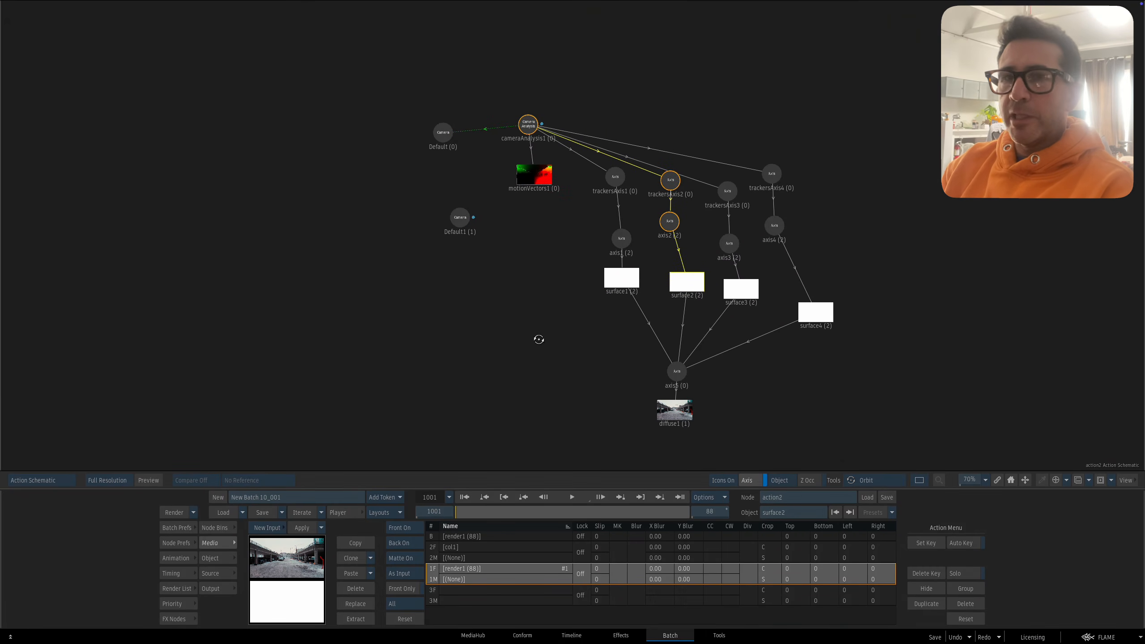
click(589, 289)
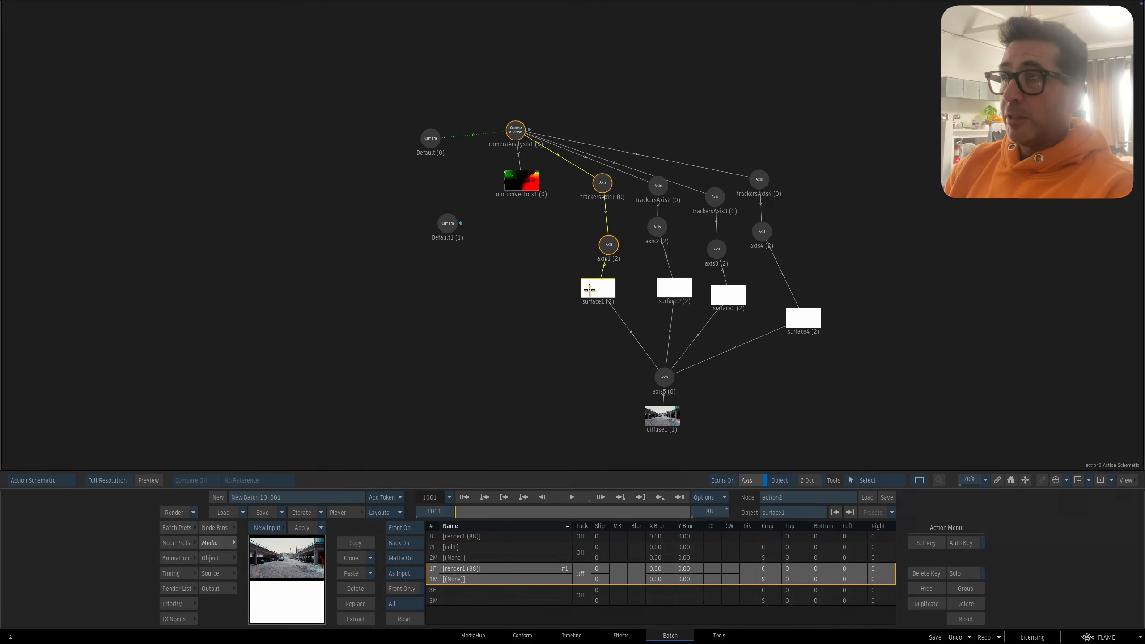
key(F4)
drag(598, 341, 603, 355)
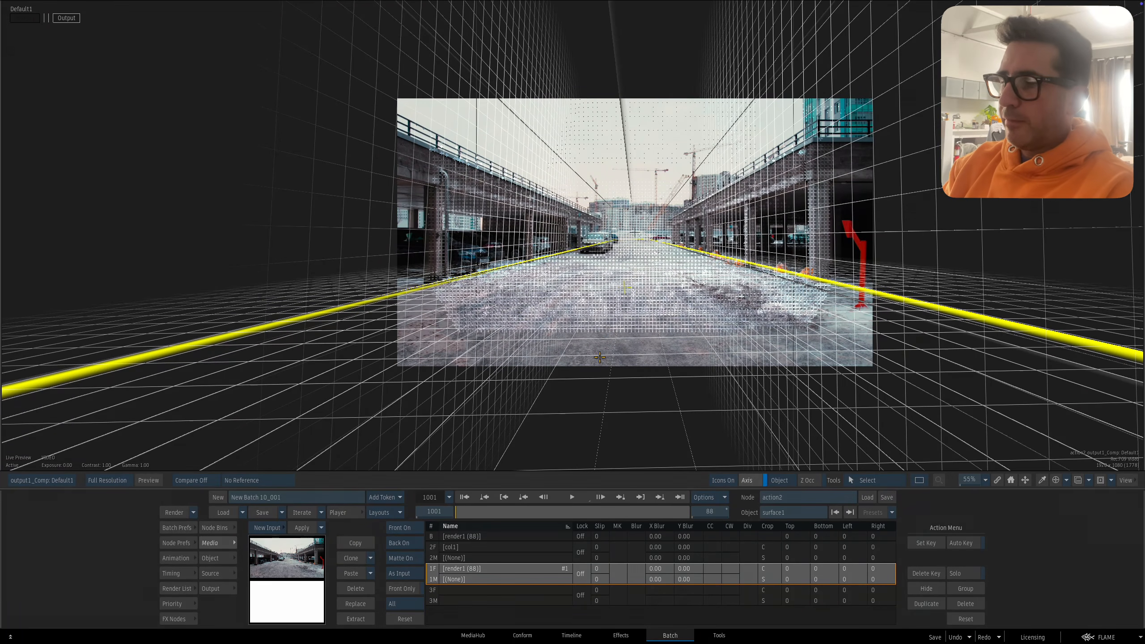
Step: Duplicate the action2 node in the Batch schematic with its connections kept and place the copy above the original
key(Escape)
drag(547, 260, 548, 253)
right_click(547, 252)
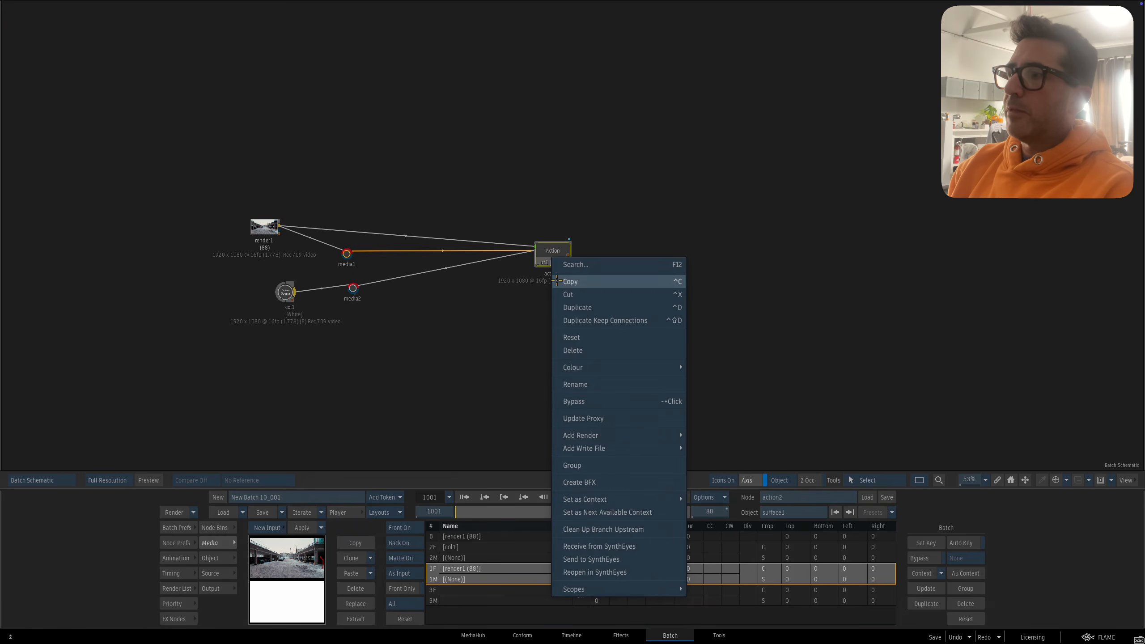
click(569, 321)
drag(581, 154, 586, 111)
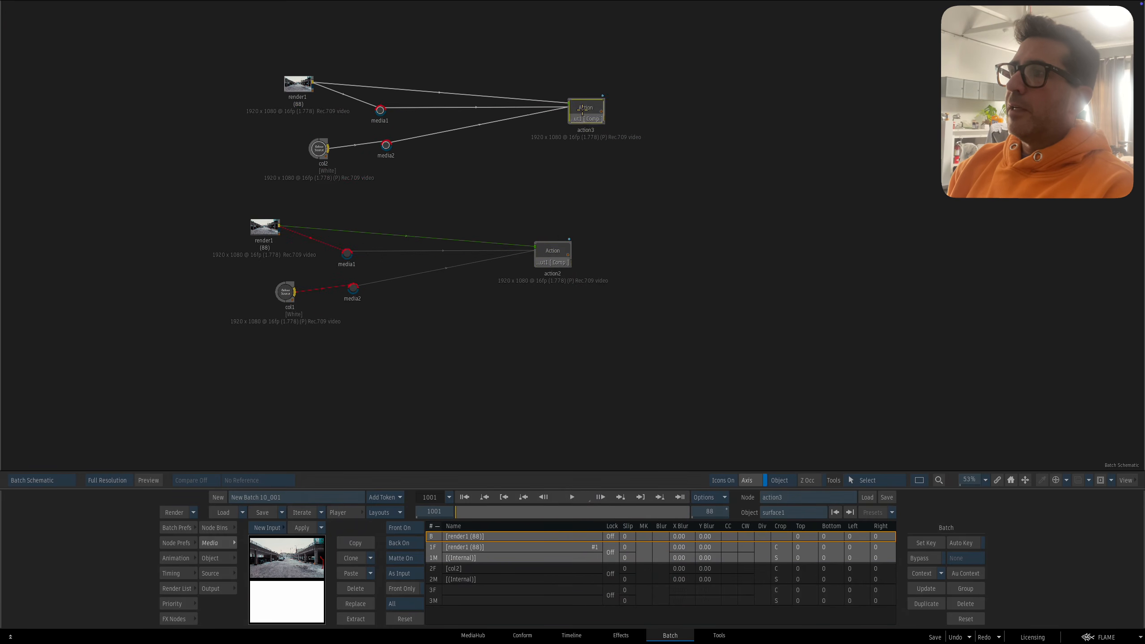
Step: Strip the duplicated Action down to its default camera, cameraAnalysis1 and motionVectors1 by deleting all other nodes
key(Escape)
drag(590, 281, 586, 147)
drag(365, 245, 366, 643)
drag(491, 333, 442, 287)
drag(617, 404, 586, 643)
drag(577, 212, 582, 328)
drag(491, 232, 884, 443)
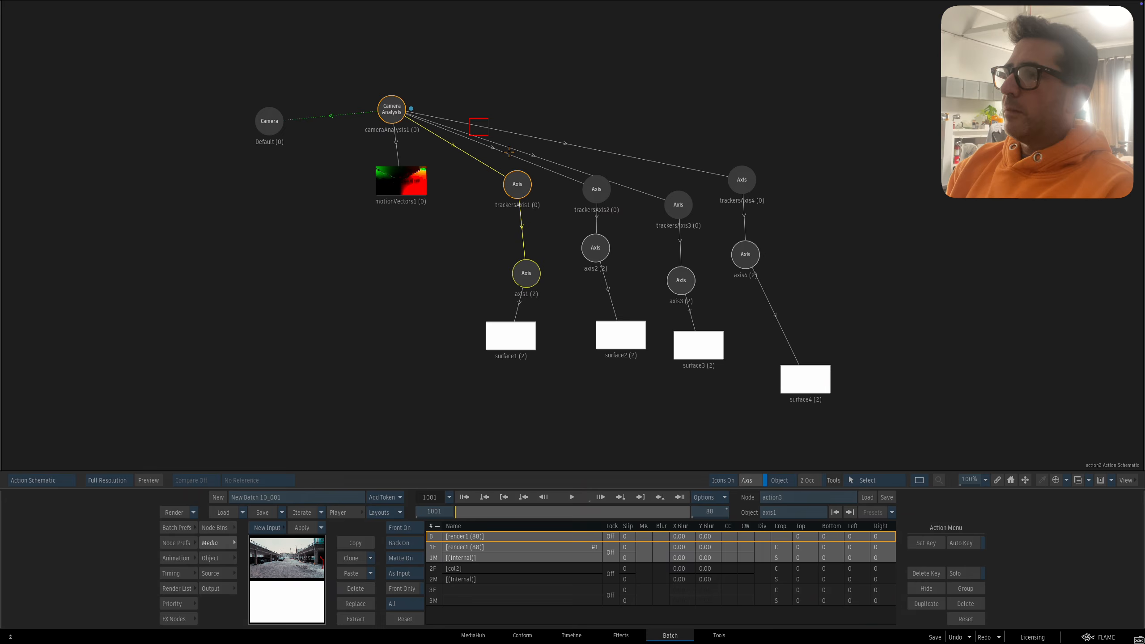
drag(745, 254, 653, 458)
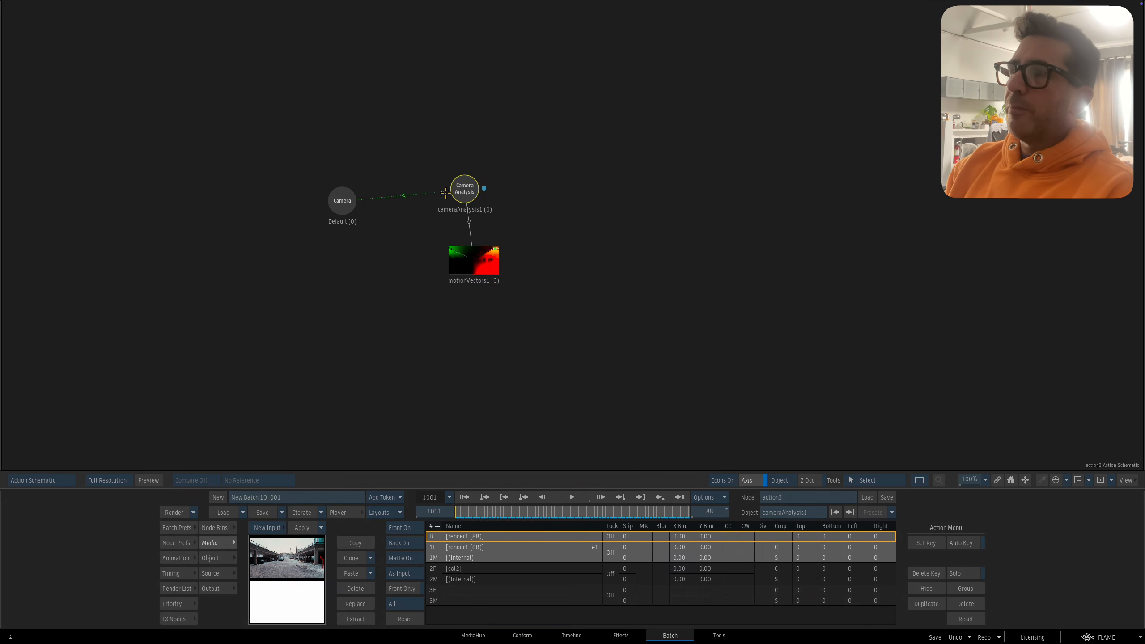
Step: Open cameraAnalysis1 and examine its analysis settings and the tracked point cloud of the car park
double_click(469, 191)
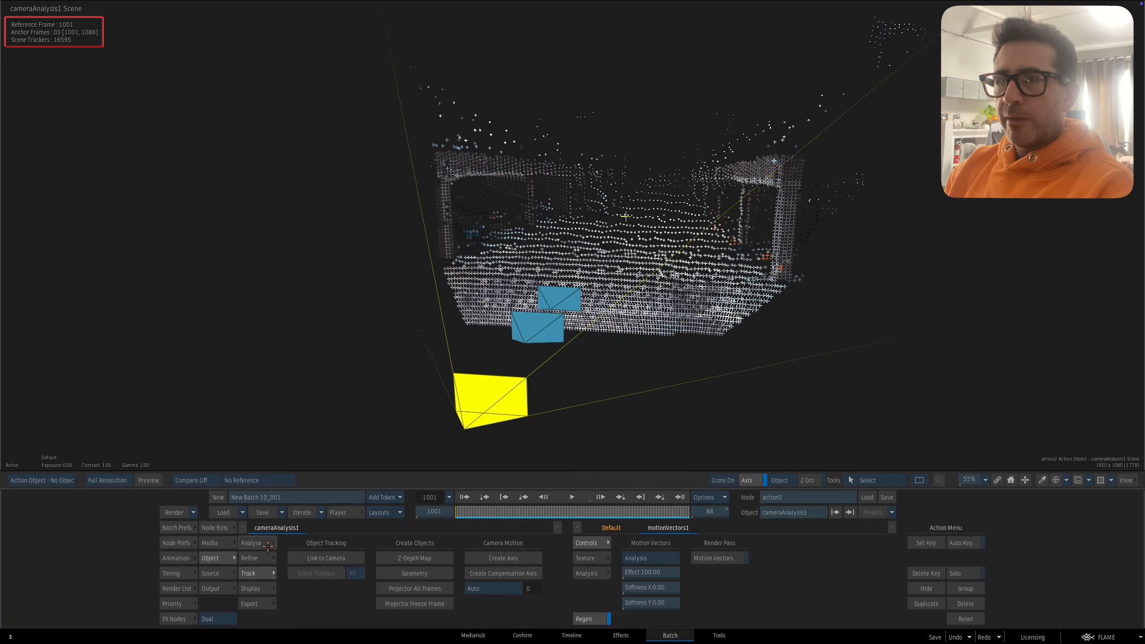
click(252, 543)
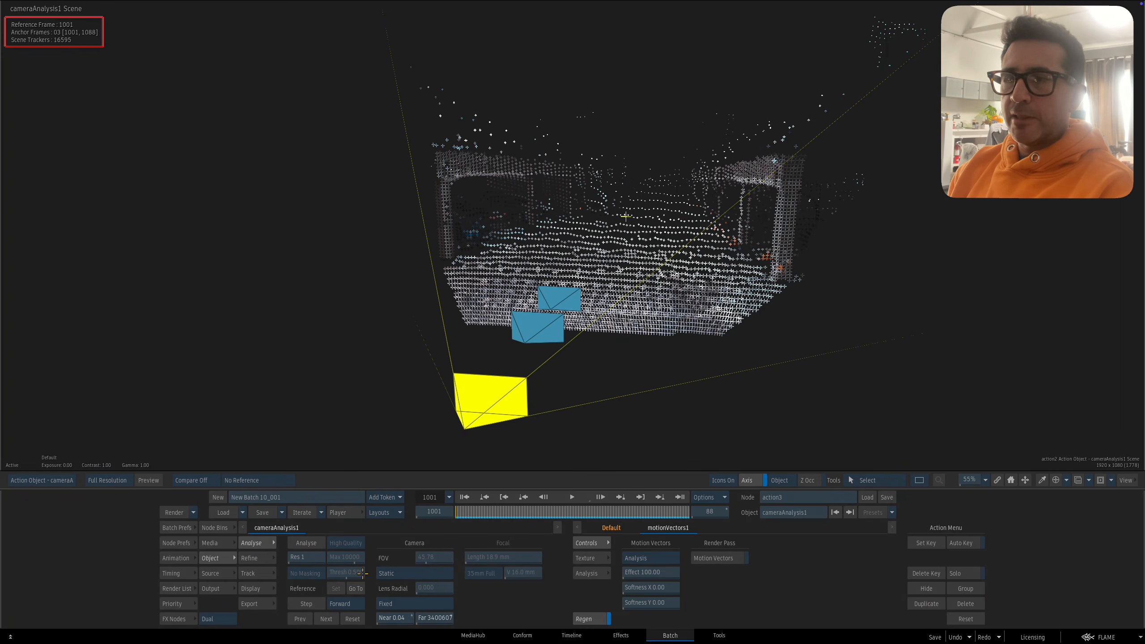
key(Escape)
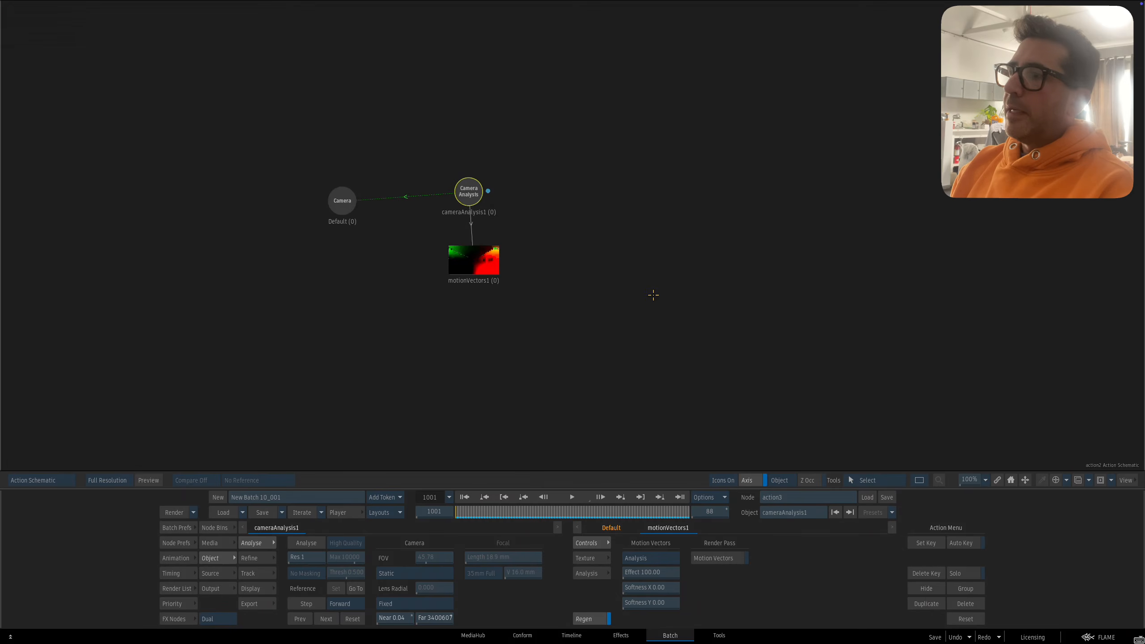
key(F8)
drag(524, 390, 616, 296)
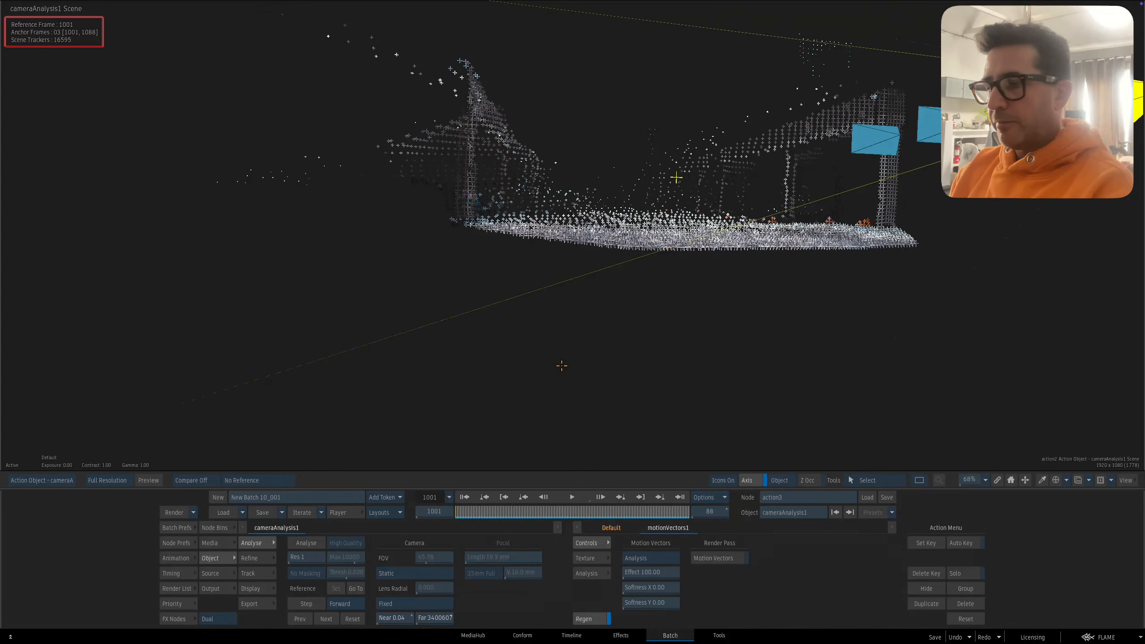
Step: Select four groups of tracking points on the road in the analysis camera view and create a scene trackers axis from them
key(F1)
drag(536, 379, 568, 307)
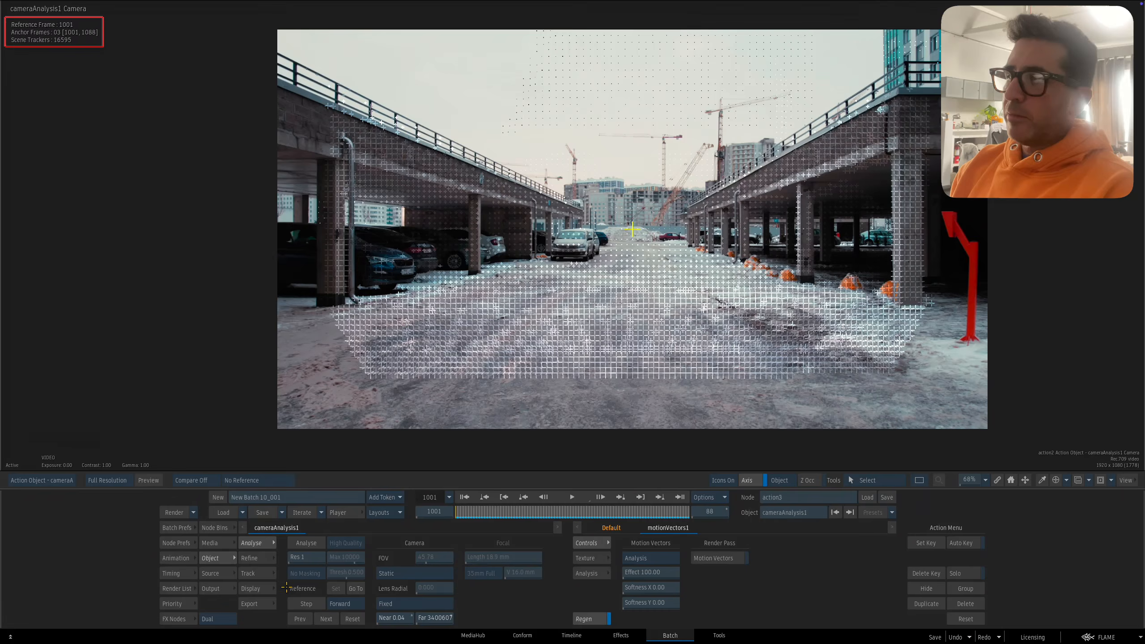
click(253, 558)
click(261, 573)
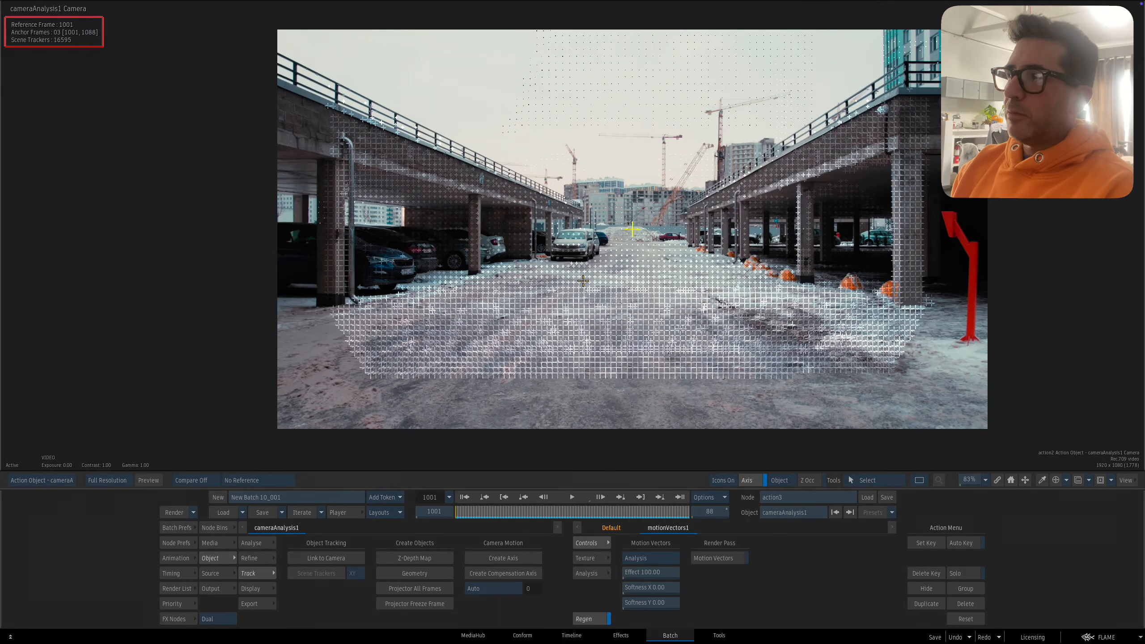
drag(539, 281, 702, 346)
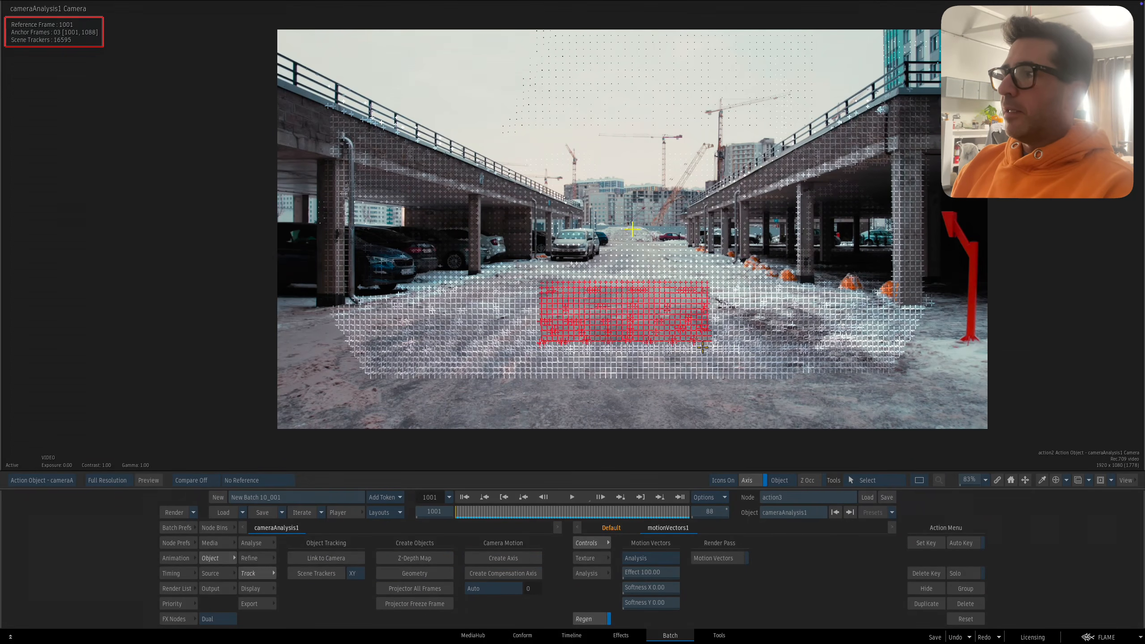
drag(439, 309, 513, 352)
drag(743, 290, 764, 316)
drag(640, 258, 665, 276)
click(316, 573)
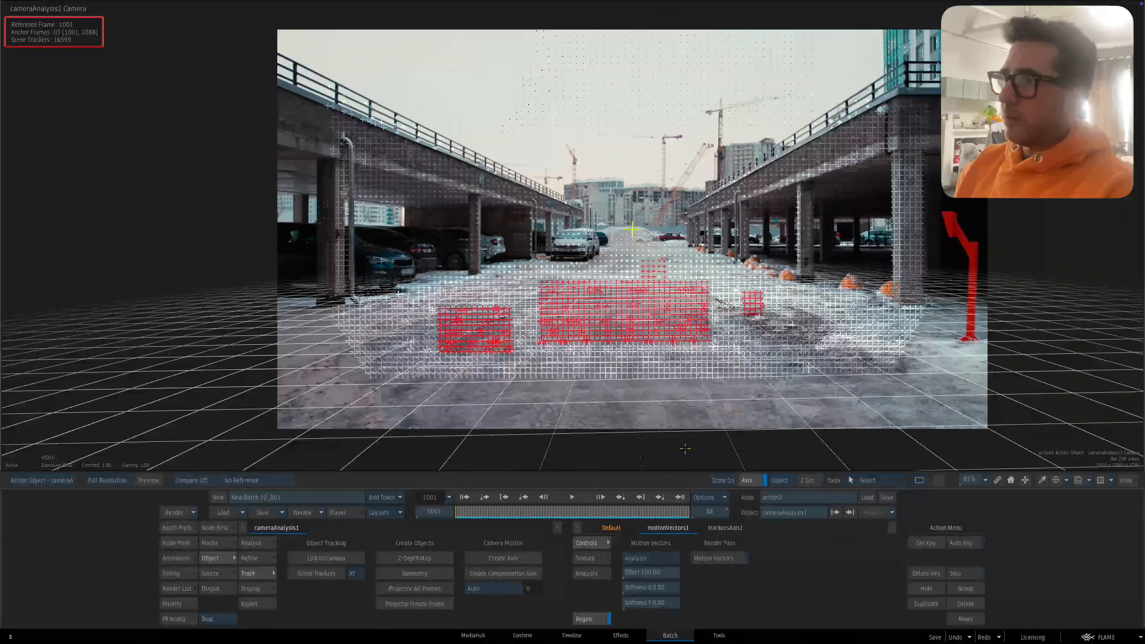
drag(631, 511, 455, 480)
Step: Rename the new trackersAxis1 node under the camera analysis as GROUND
key(Escape)
click(567, 266)
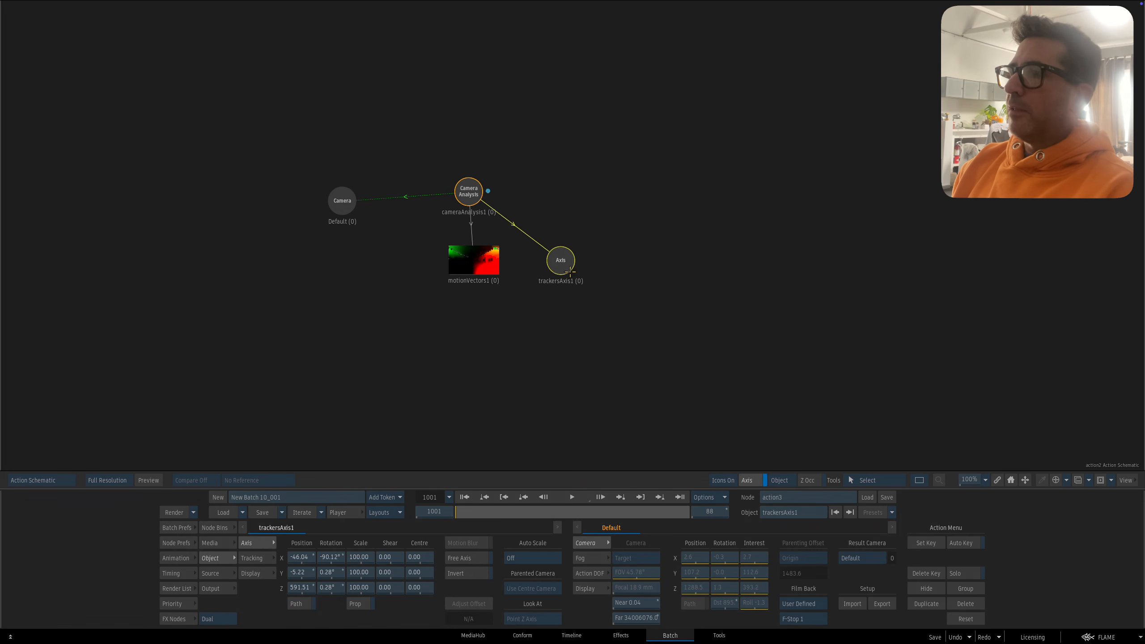
click(812, 513)
text(GRO)
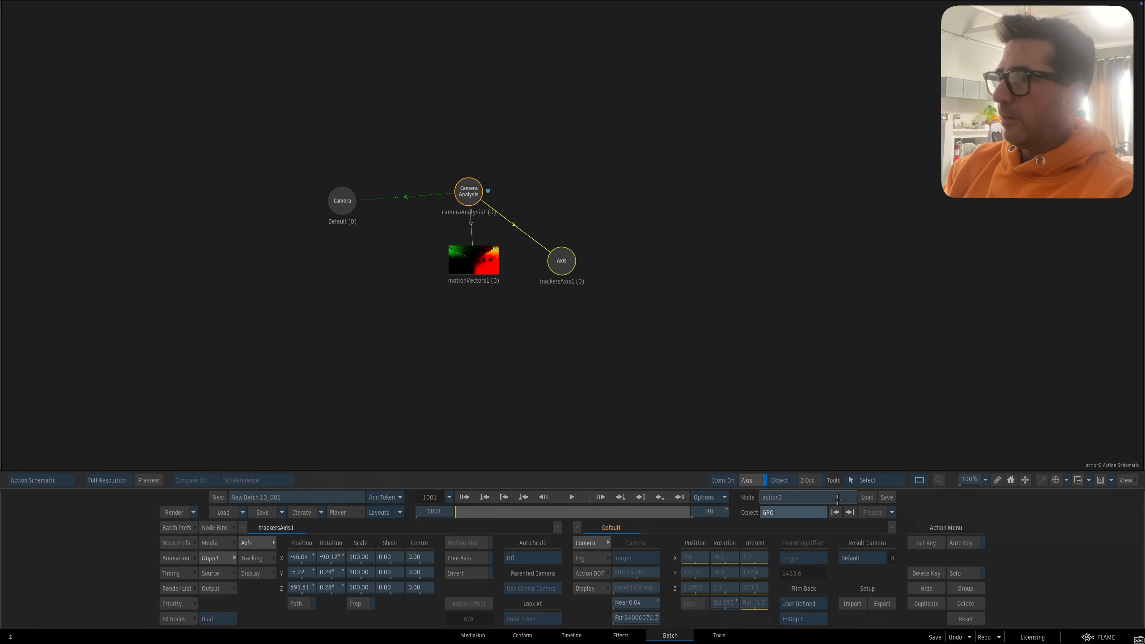
key(Return)
Step: Return to the camera analysis view, try creating a scene trackers axis from points on the left building's upper wall, and undo it
click(477, 191)
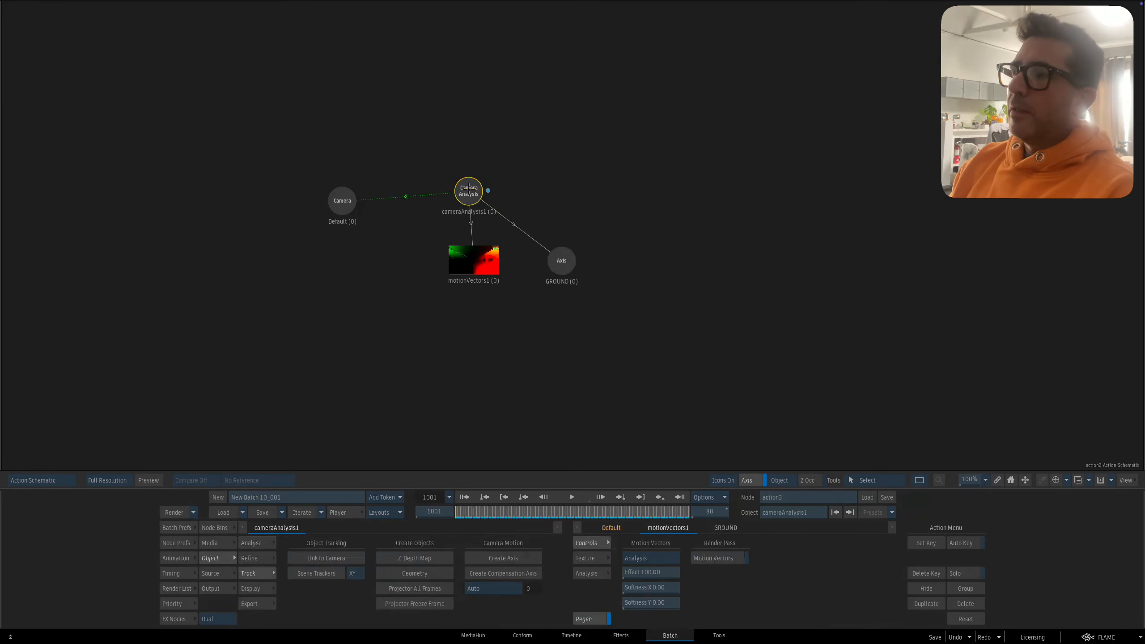
key(Escape)
drag(534, 285, 546, 300)
key(ctrl+z)
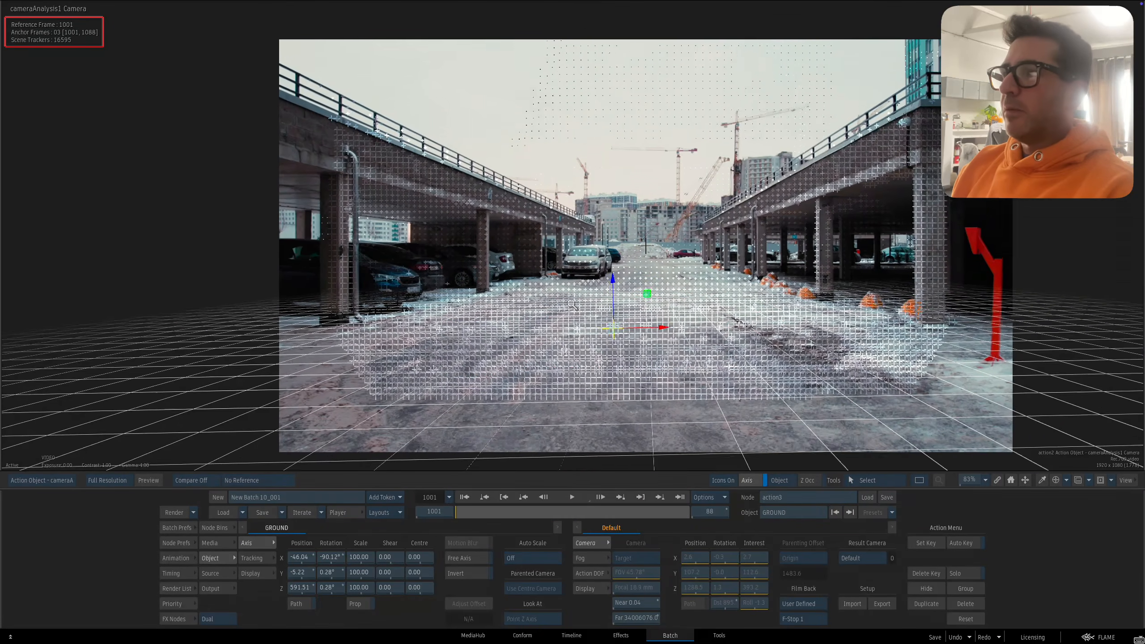
key(ctrl+Up)
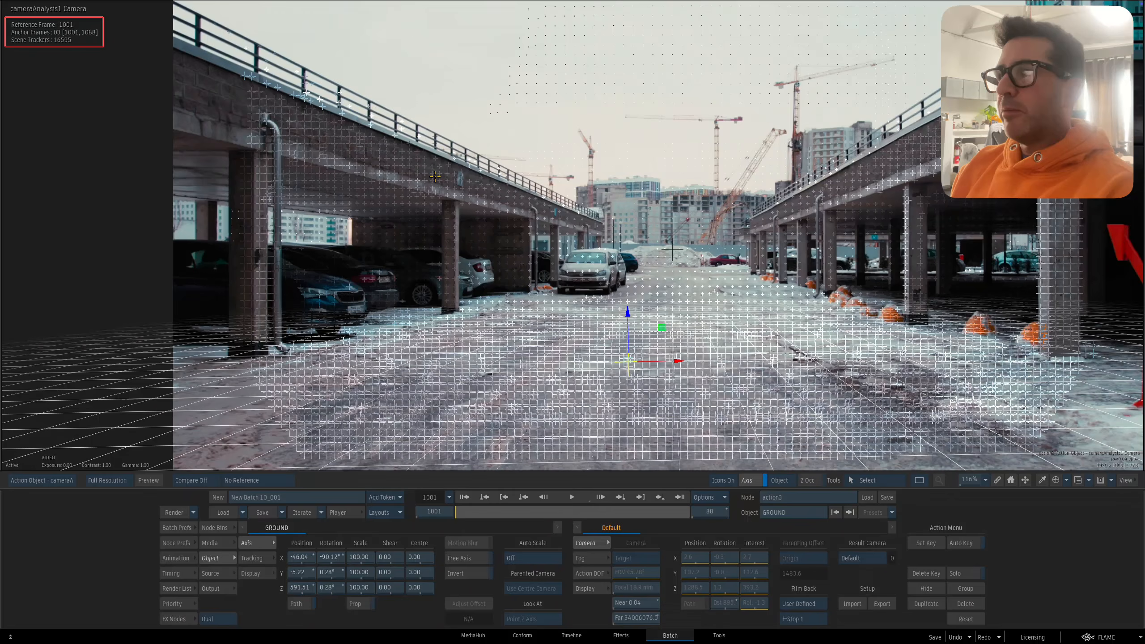
click(415, 170)
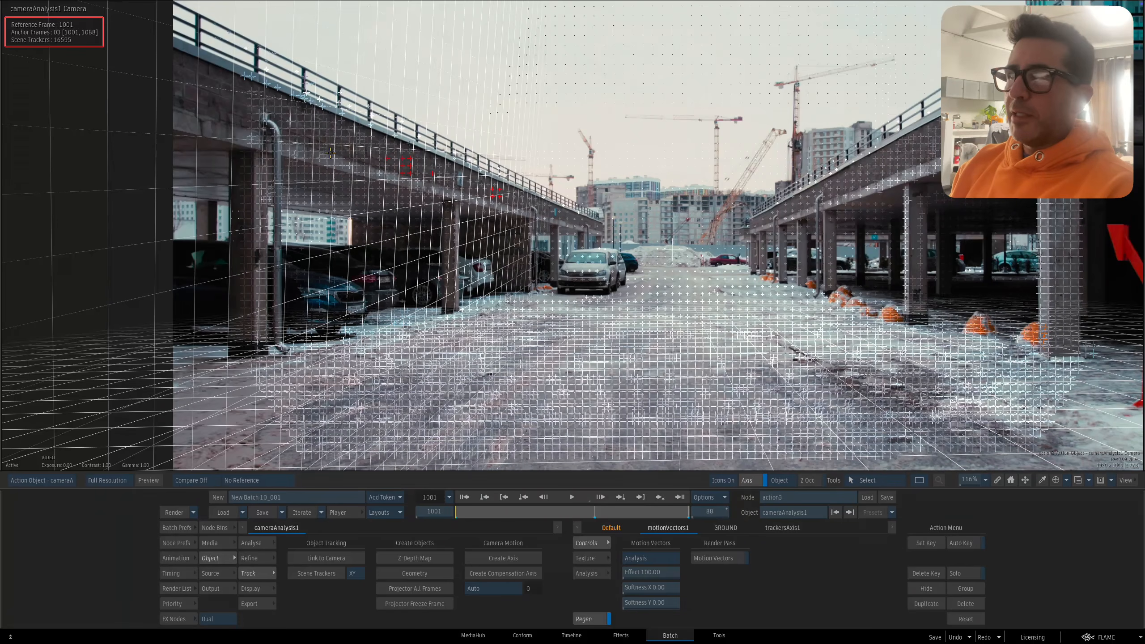
key(ctrl+z)
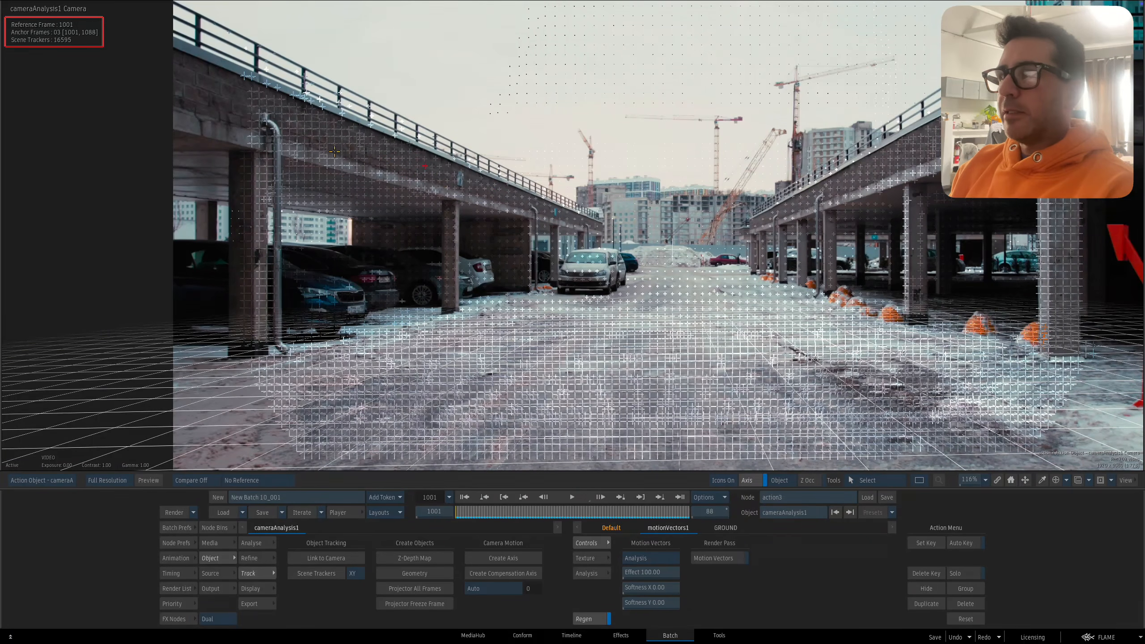
Step: Select groups of tracking points along the left building's upper wall and examine their alignment in the 3D scene view
drag(314, 121, 355, 152)
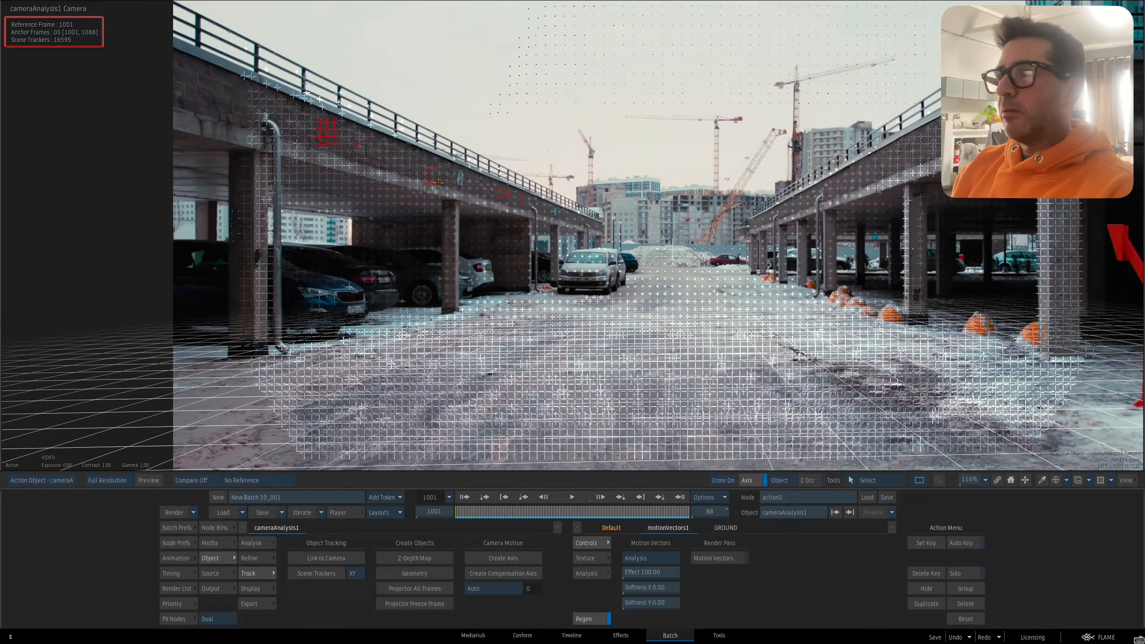
key(F8)
key(F8)
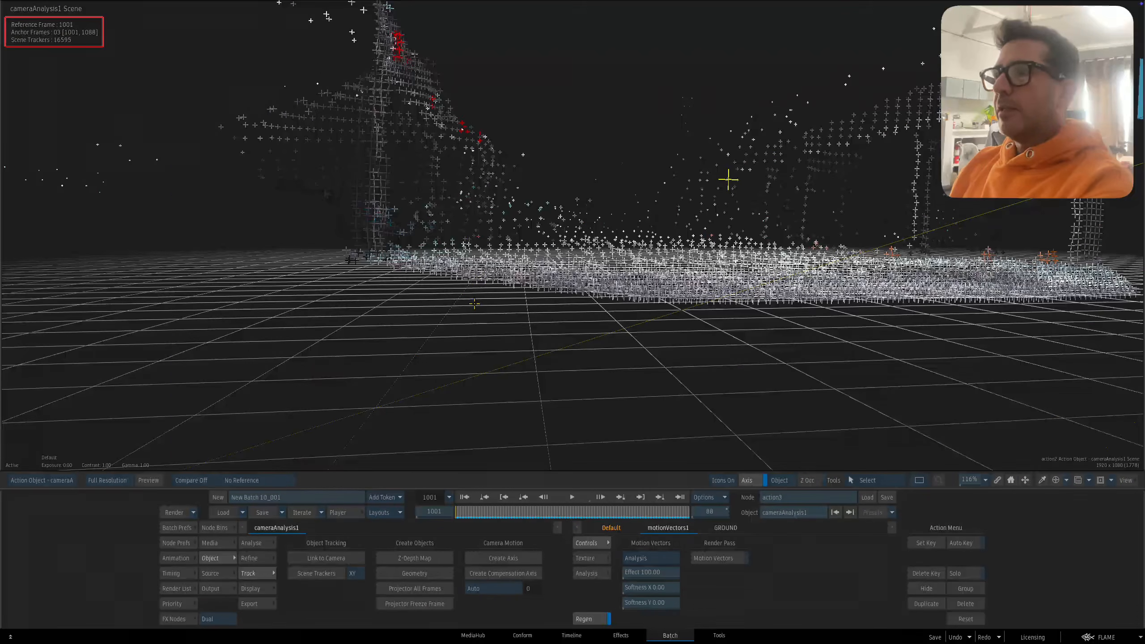
drag(495, 208, 472, 177)
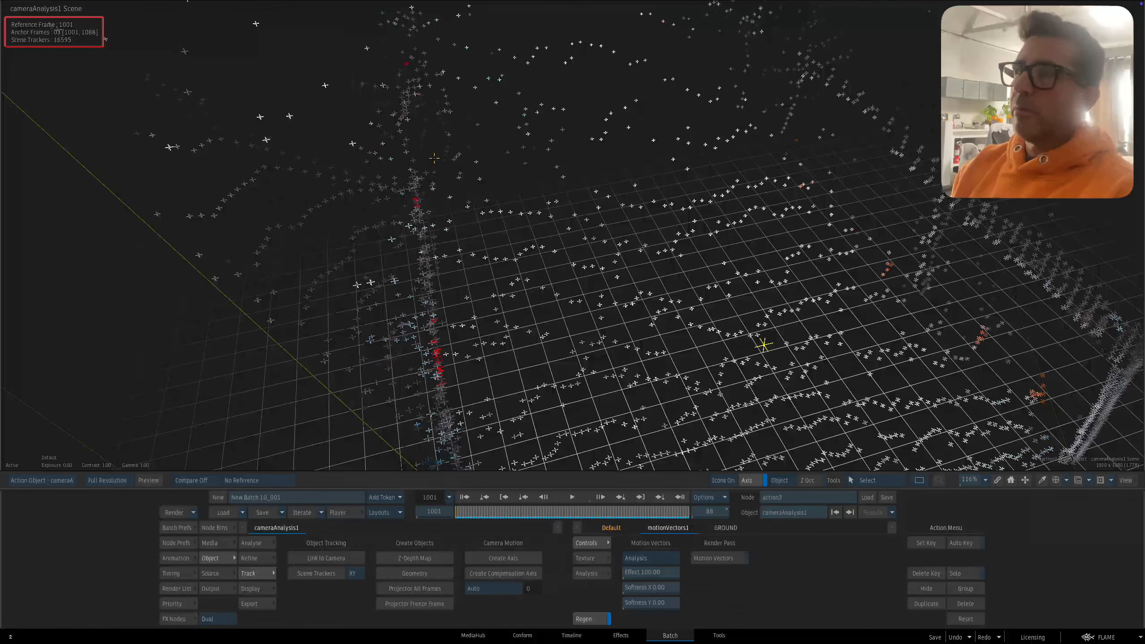
drag(516, 328, 492, 235)
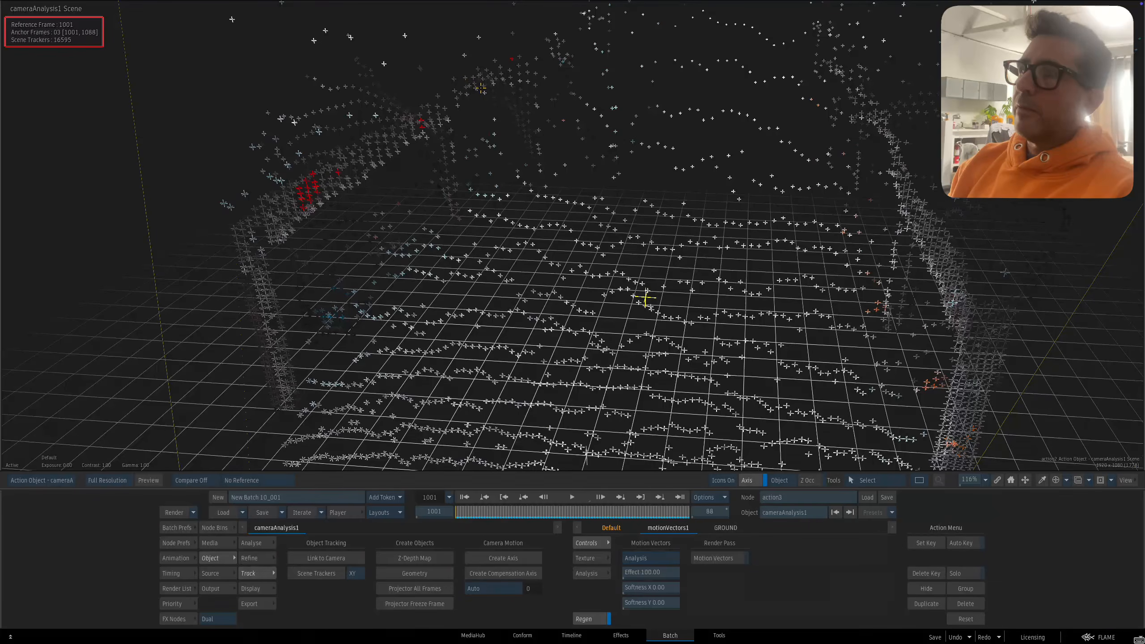
key(F8)
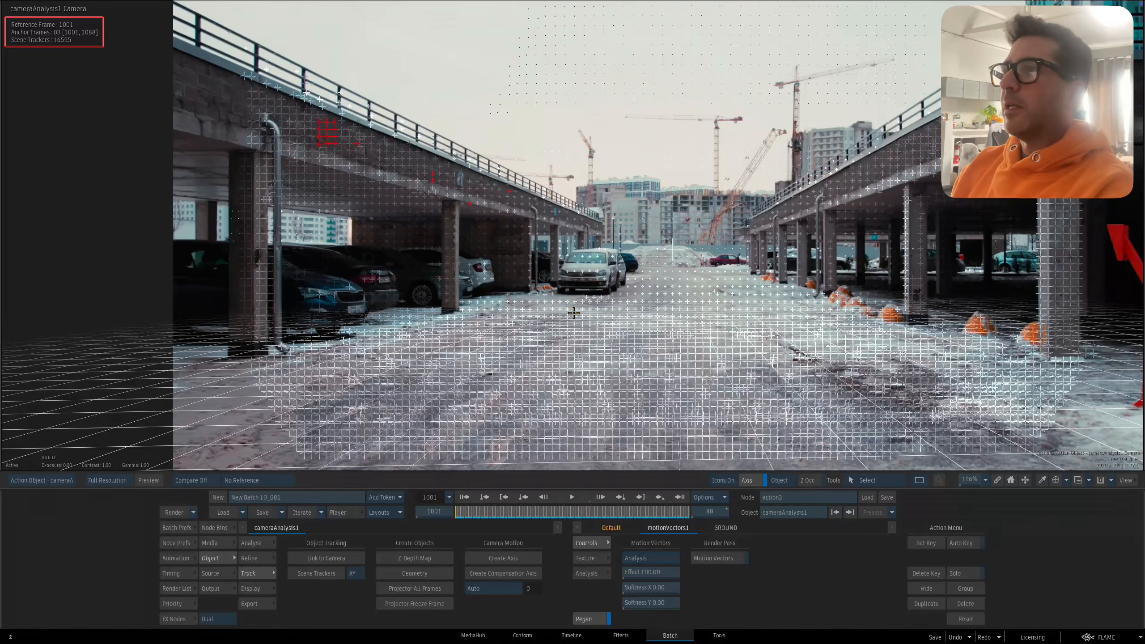
Step: Try creating a scene trackers axis from the point groups on the left wall, and undo the attempts
click(316, 572)
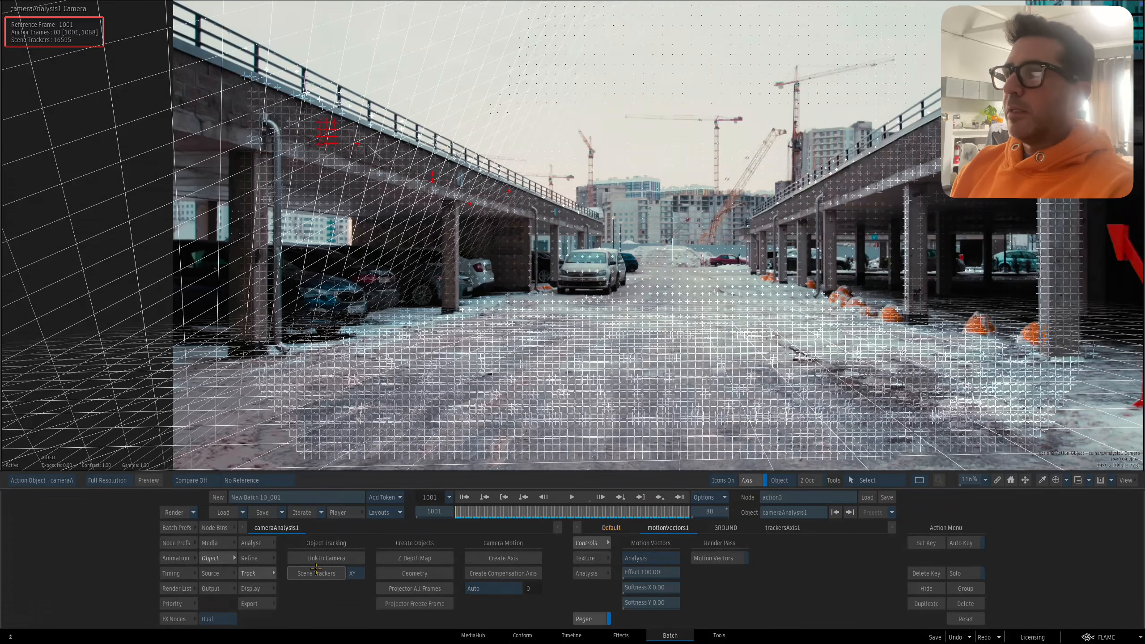
key(ctrl+z)
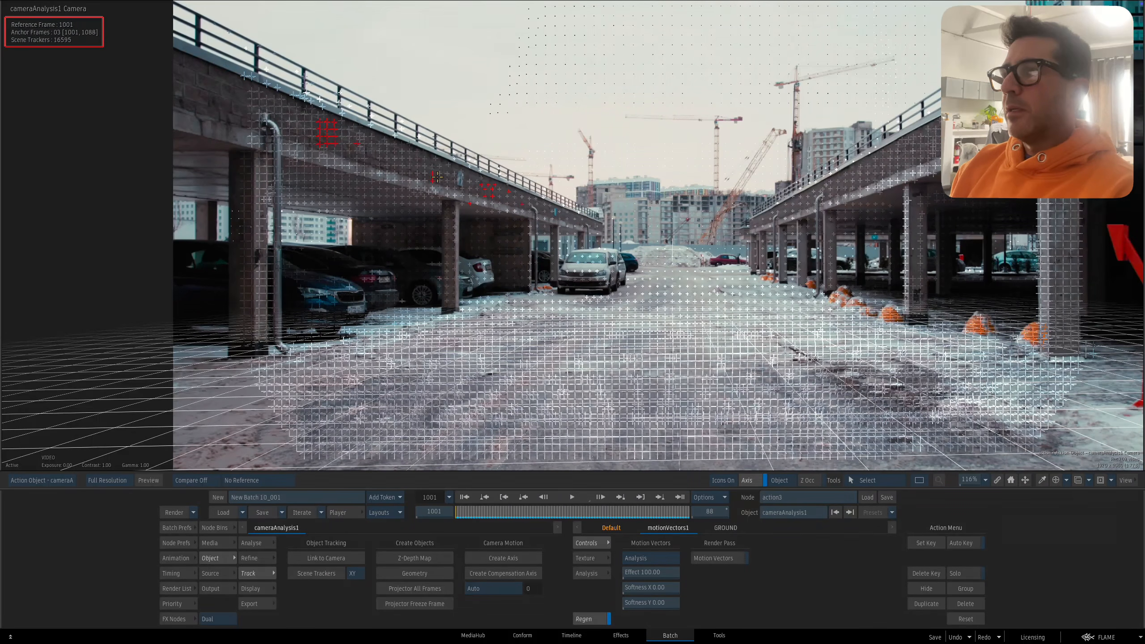
click(322, 572)
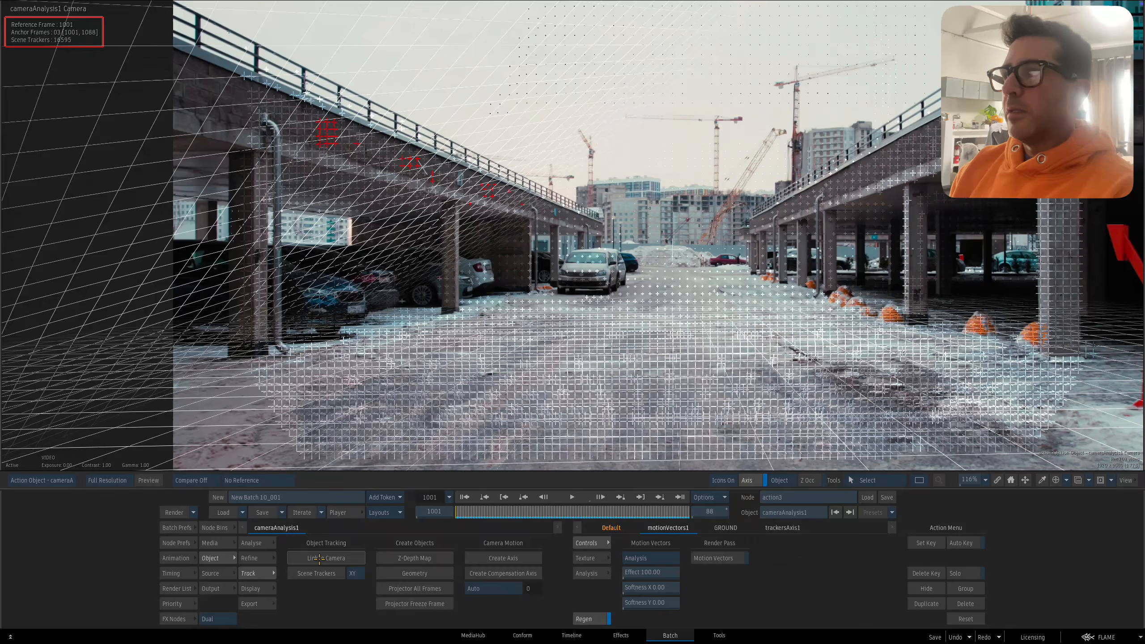
key(ctrl+z)
key(ctrl+z)
Step: Select a few tracking points along the left building's upper wall, create a scene trackers axis from them, and select the new axis
click(349, 144)
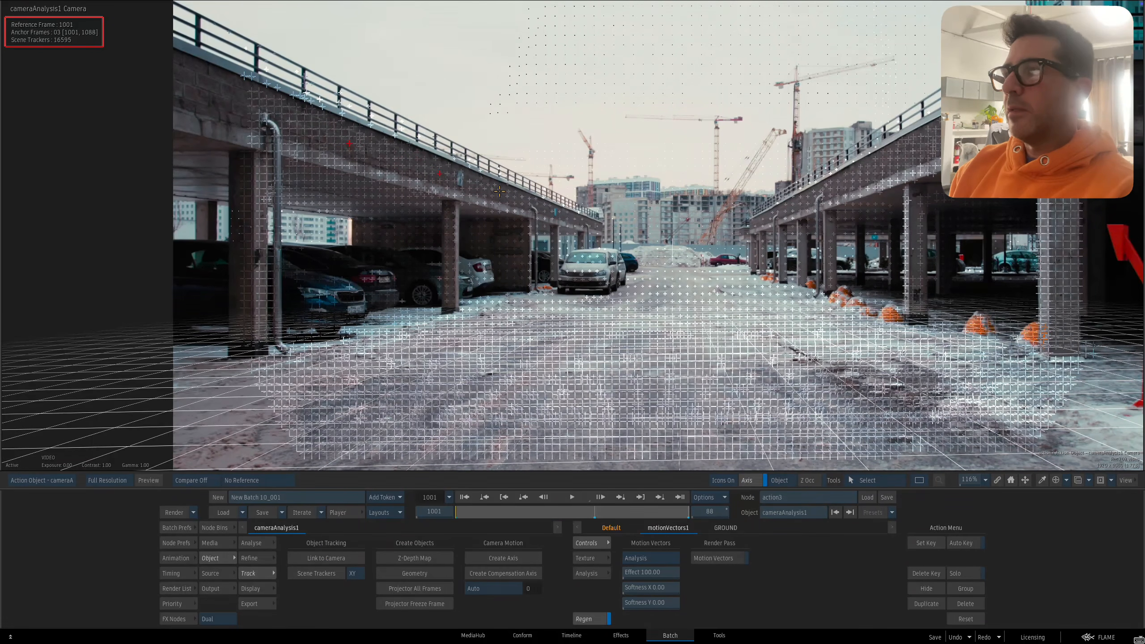
click(318, 573)
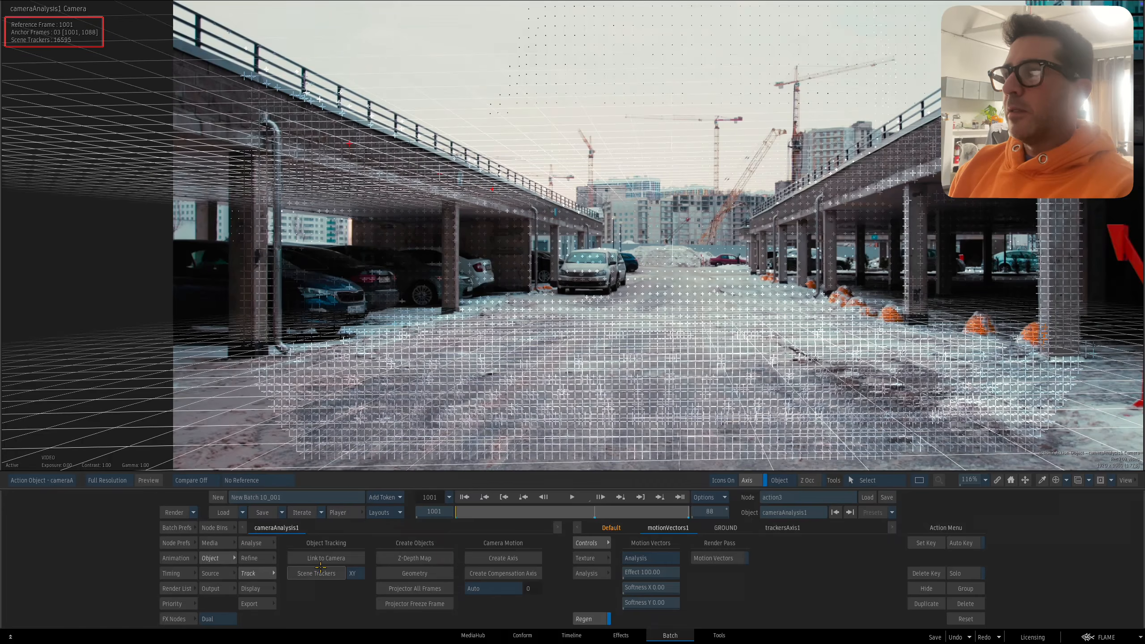
key(F4)
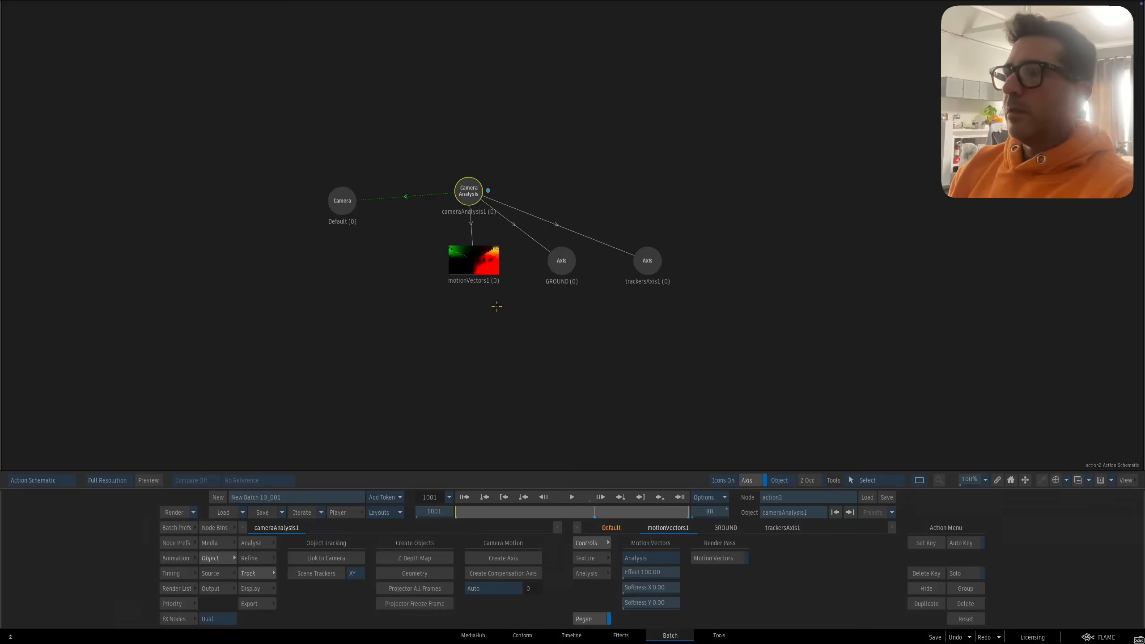
click(649, 262)
key(F4)
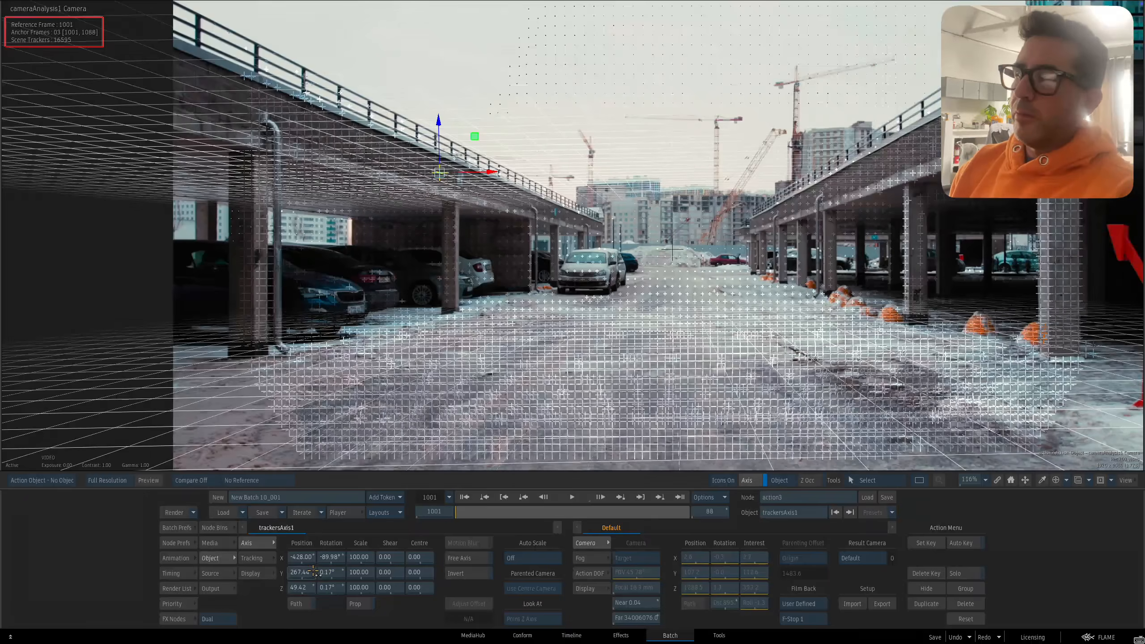
Step: Set the left wall axis's Y rotation to -90 degrees so its grid stands along the wall
drag(323, 555, 296, 564)
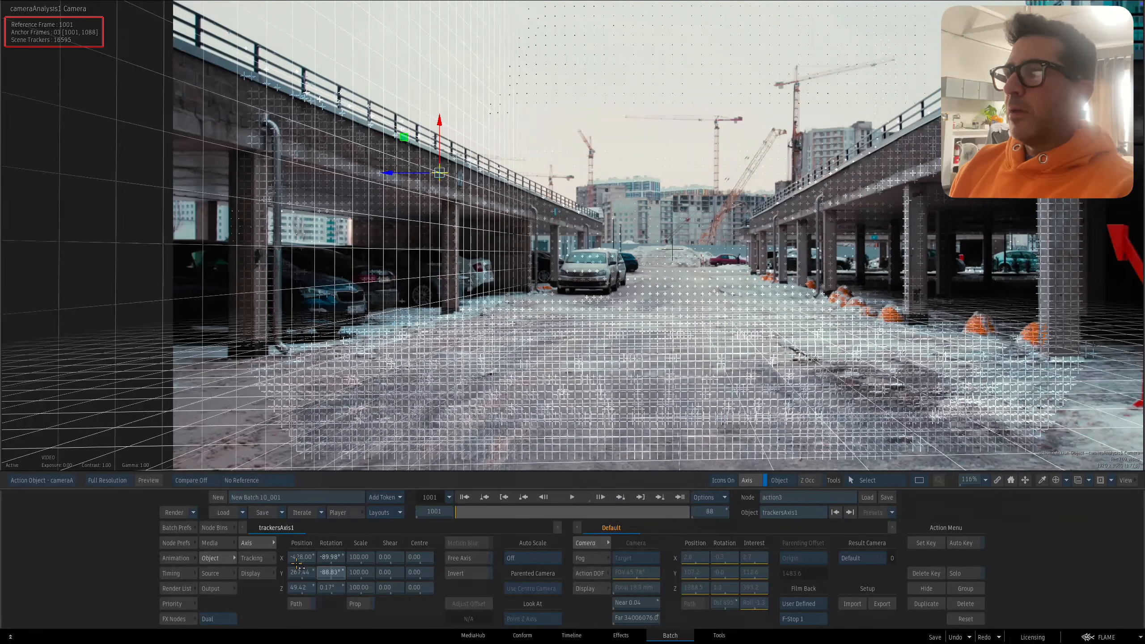
click(331, 571)
text(-9)
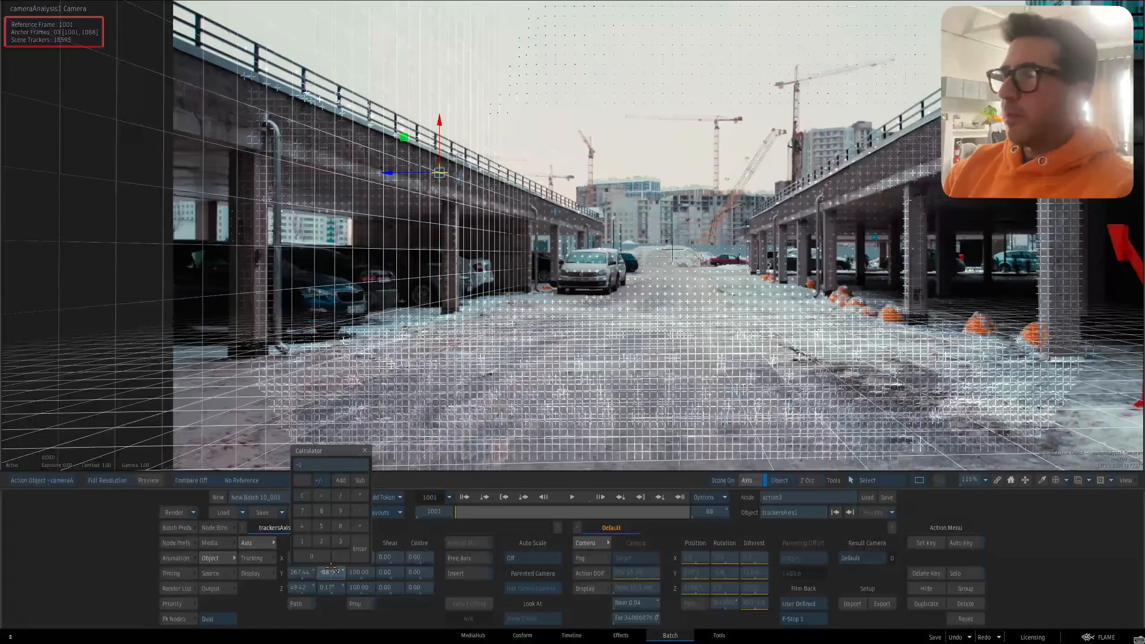
text(0)
key(Return)
drag(470, 511, 332, 545)
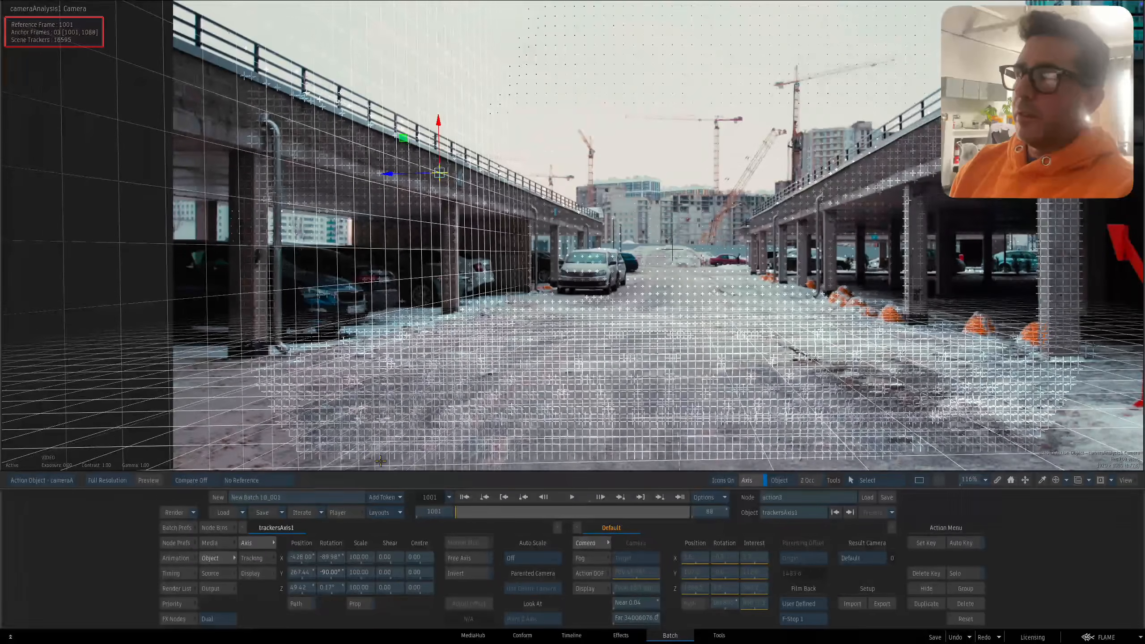
Step: Set the left wall axis's X rotation to -90 degrees and its Z rotation to 0 degrees
click(336, 557)
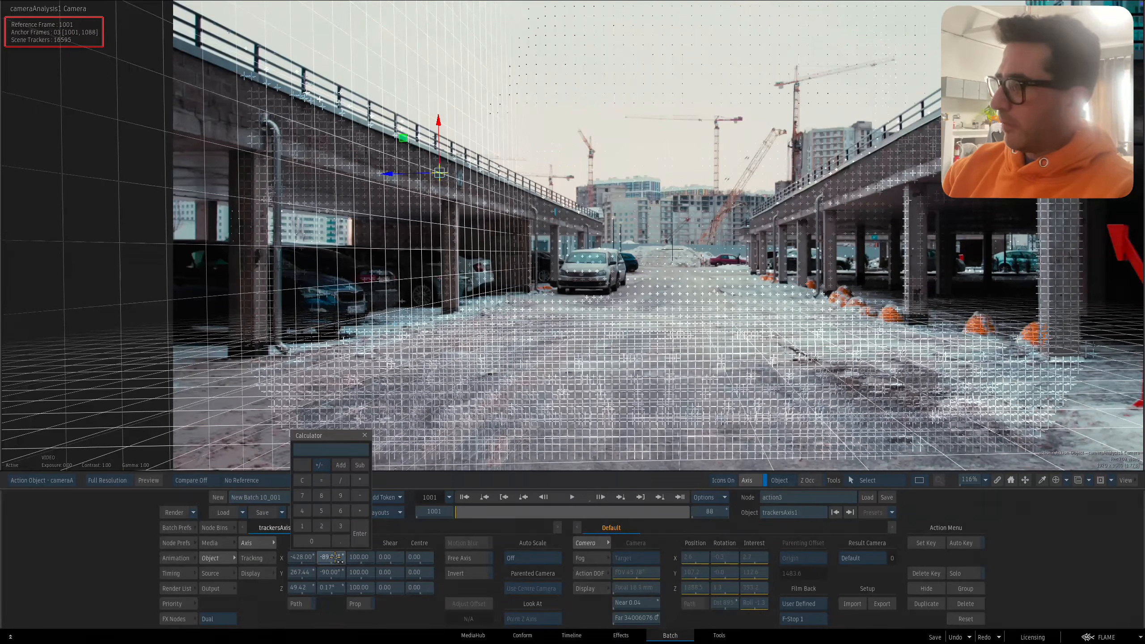
text(-90)
key(Return)
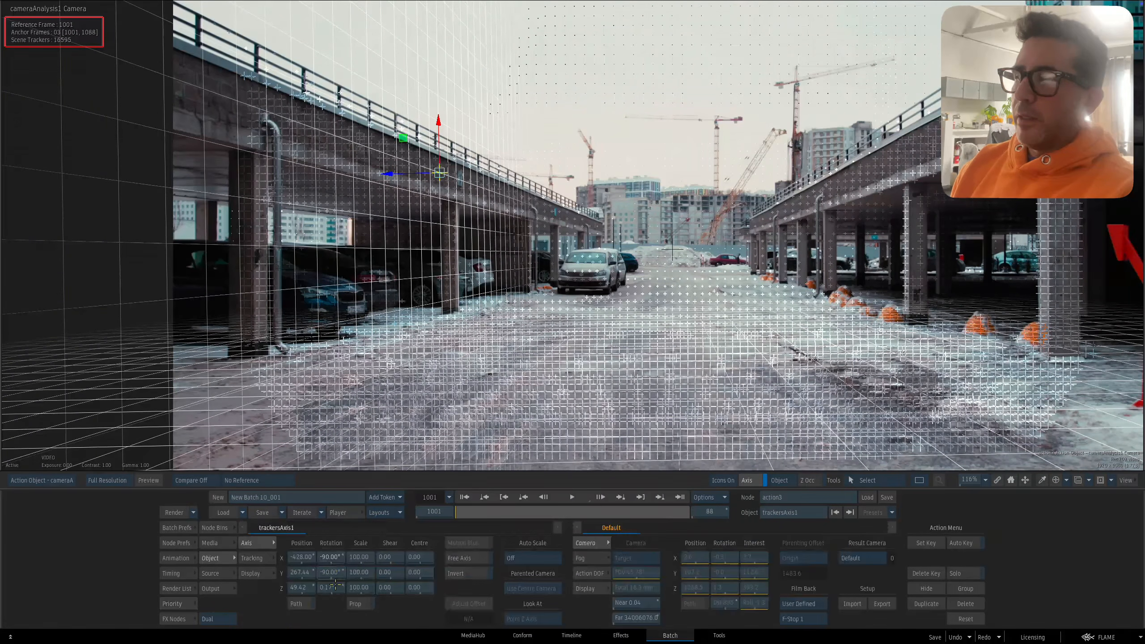
click(334, 586)
text(0)
key(Return)
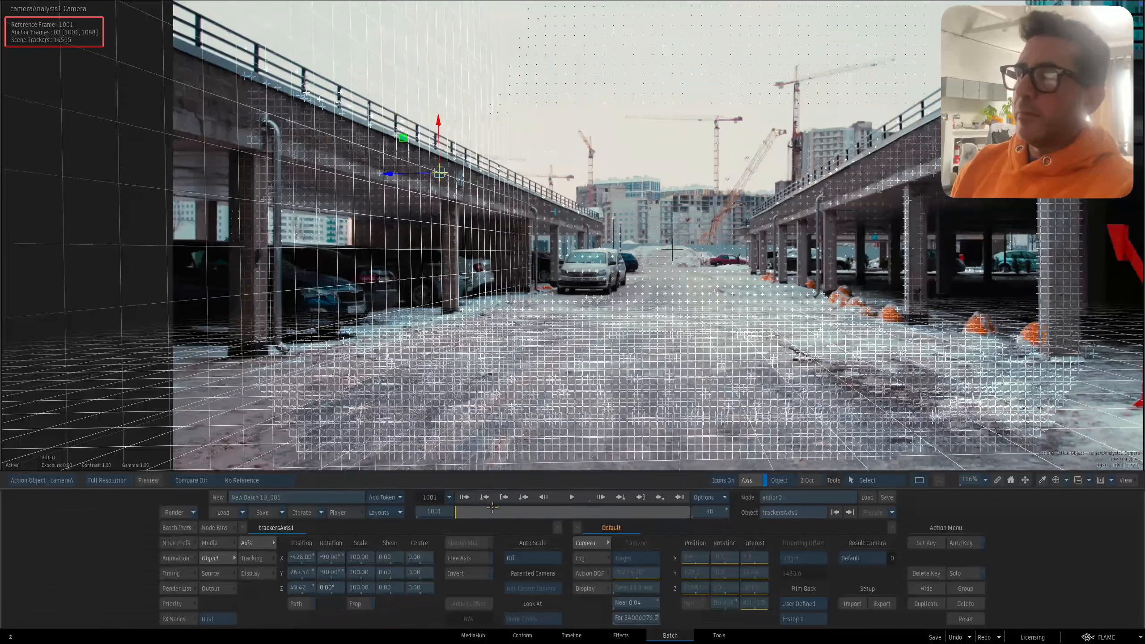
mouse_move(472, 512)
mouse_down()
mouse_move(582, 511)
mouse_move(455, 512)
mouse_up()
drag(427, 461, 512, 332)
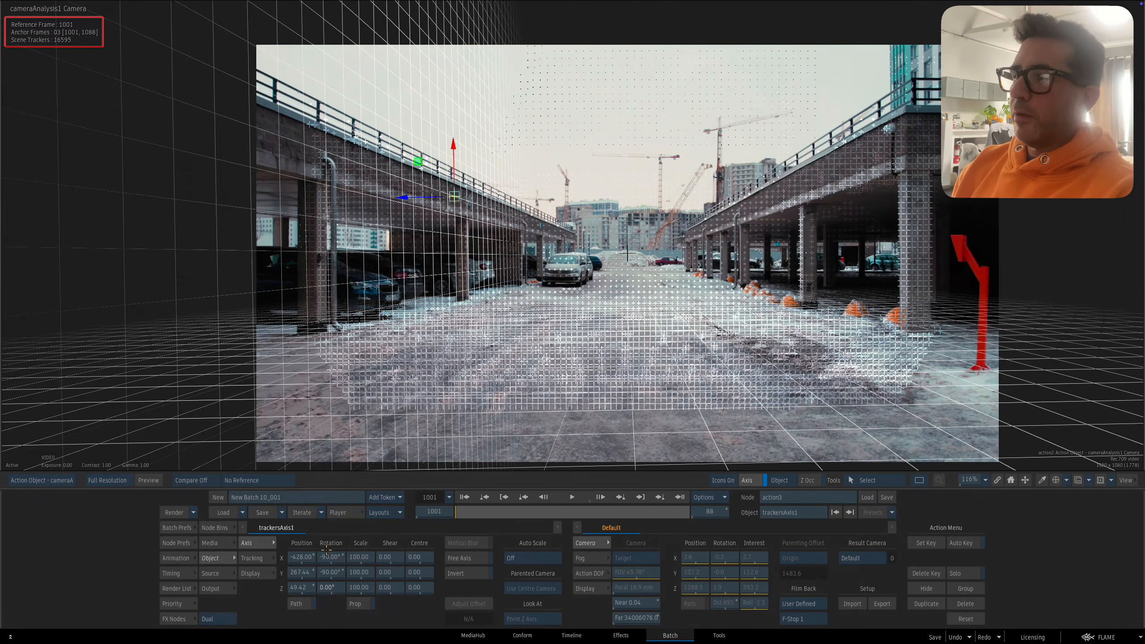
Step: Rename the left wall's trackersAxis1 node as LEFTWALL
key(Escape)
click(807, 512)
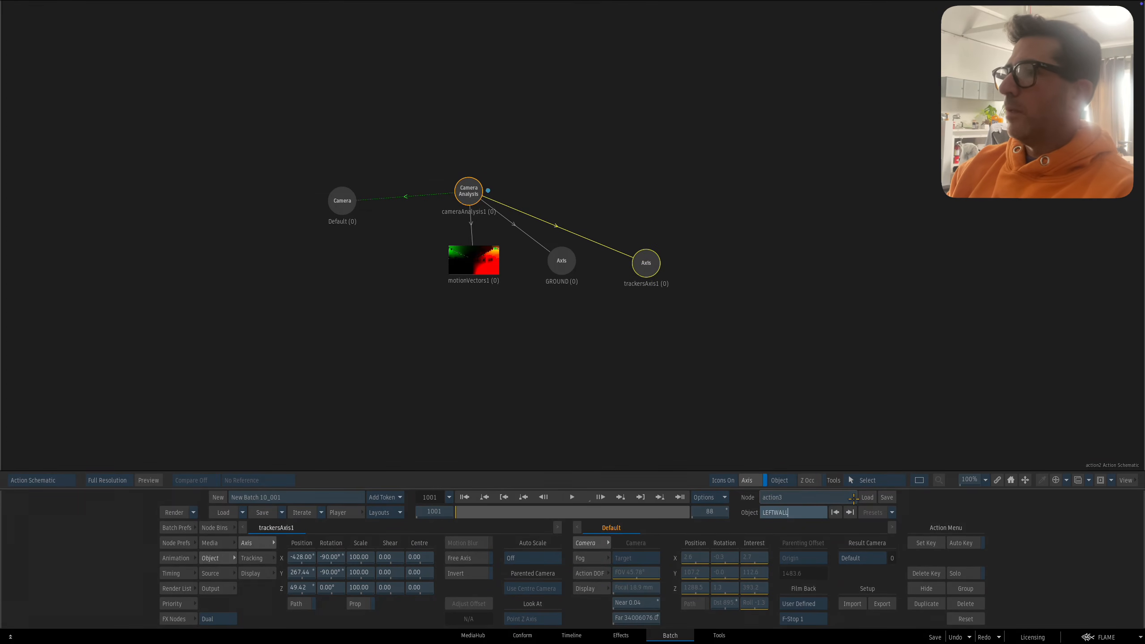
text(LEFTWALL)
key(Return)
key(Escape)
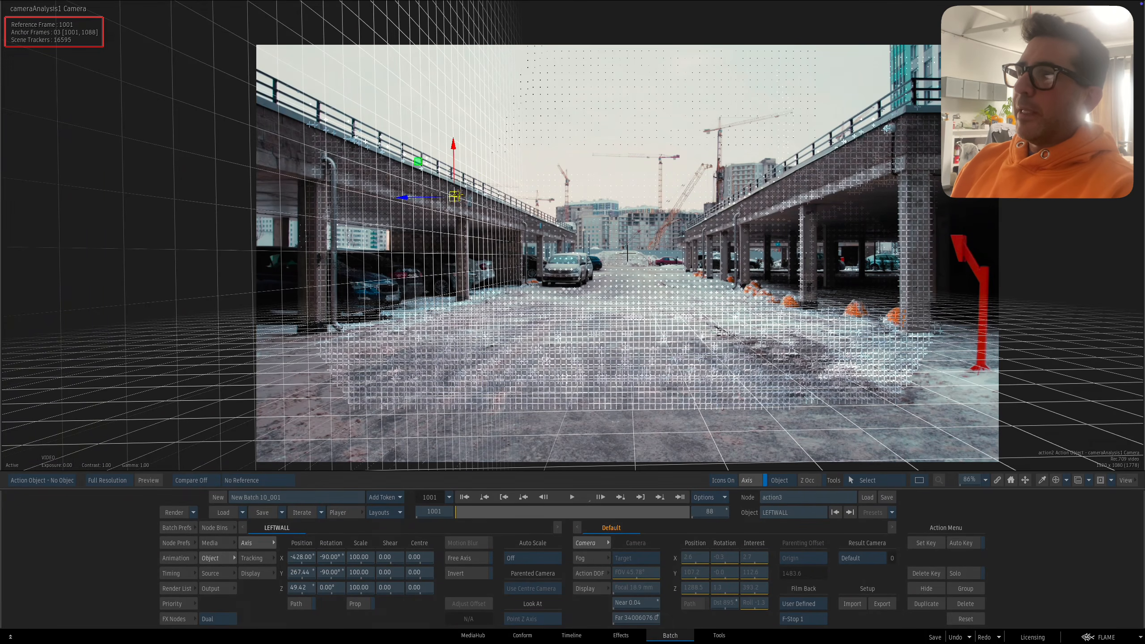
Step: Open cameraAnalysis1, select groups of tracking points along the right building's upper wall, and create a scene trackers axis from them
key(Escape)
click(481, 180)
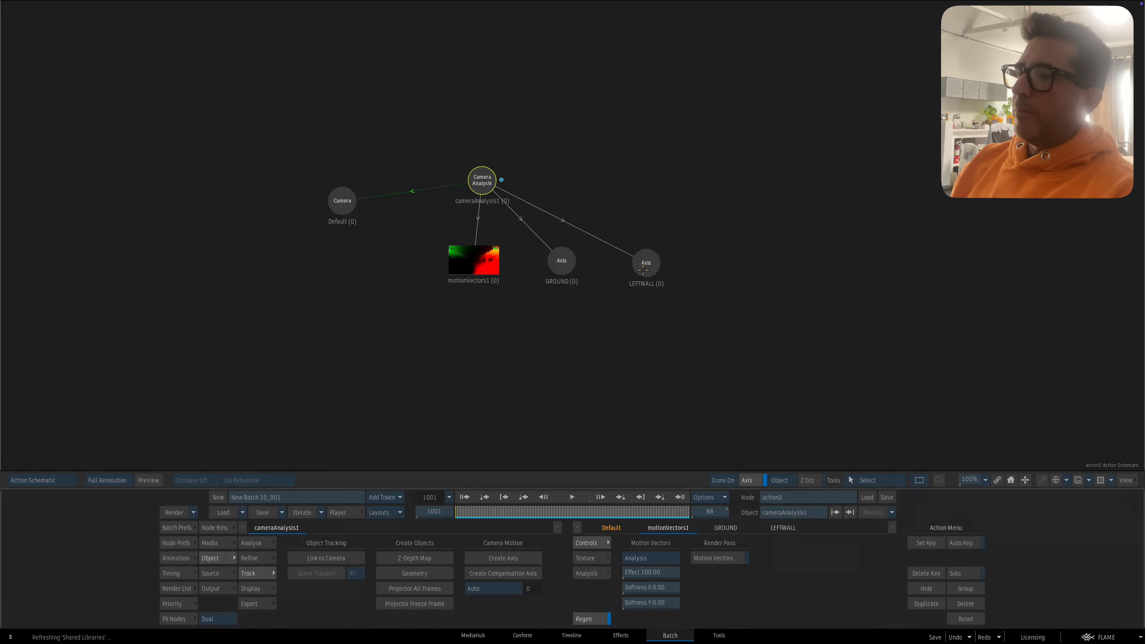
key(Escape)
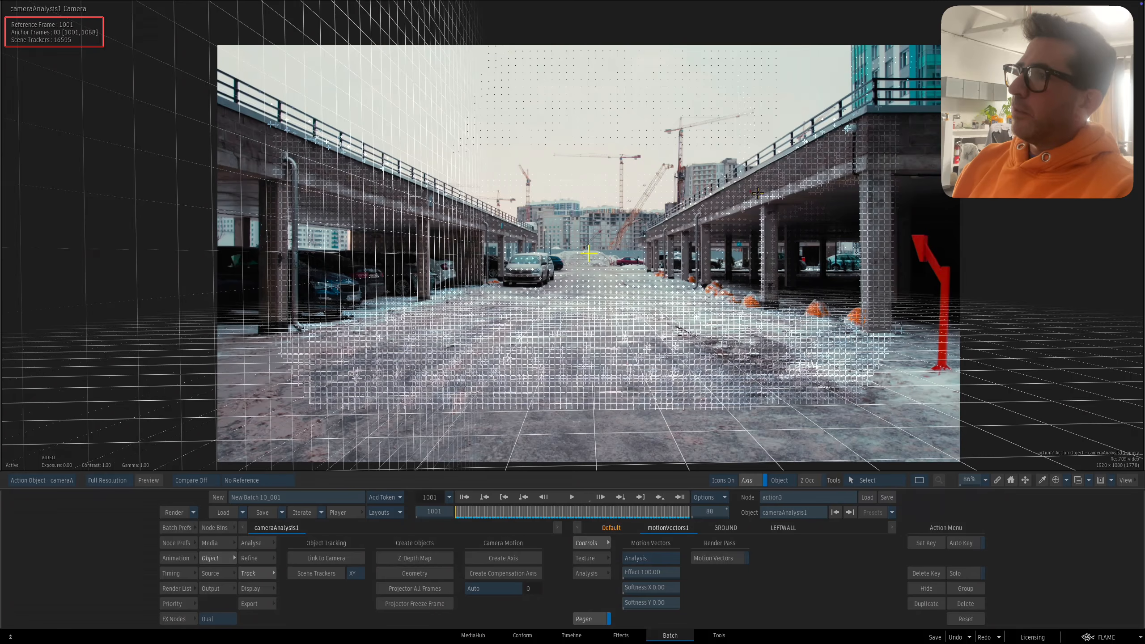
drag(809, 161, 833, 146)
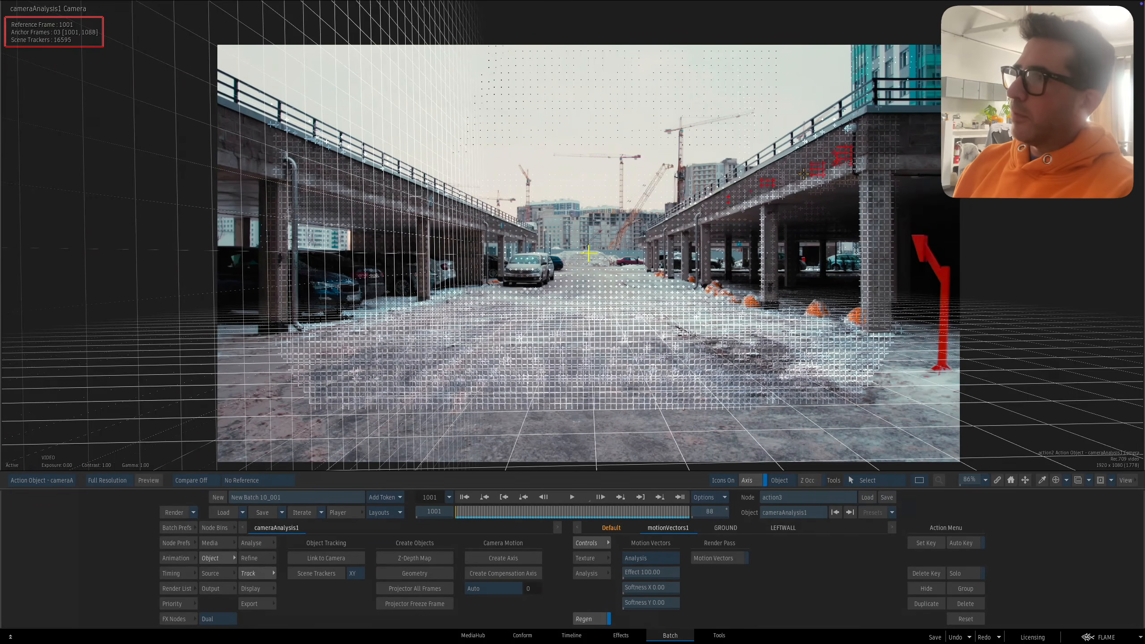
click(324, 574)
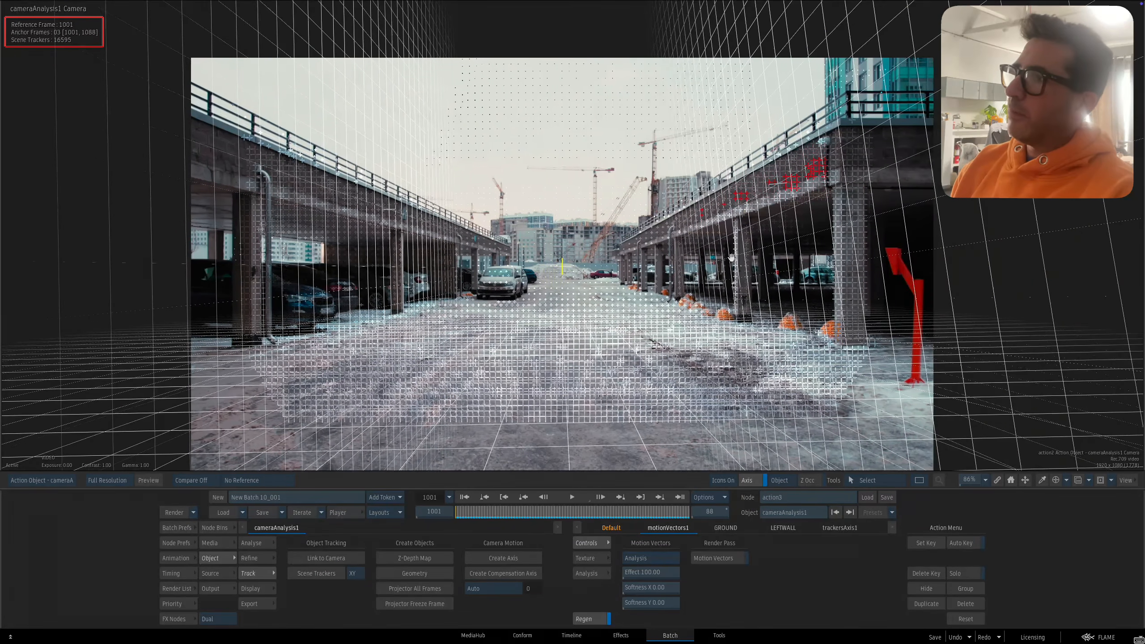
Step: Select the right wall's new trackersAxis1 node and set its Y rotation to 90 degrees
key(F4)
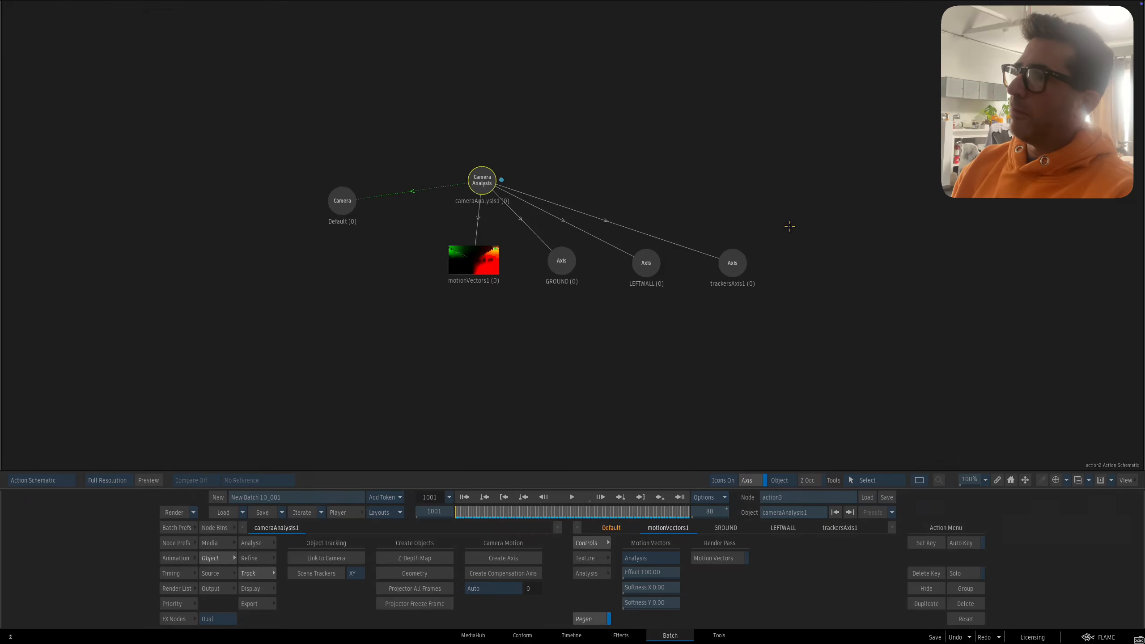
click(730, 262)
key(F4)
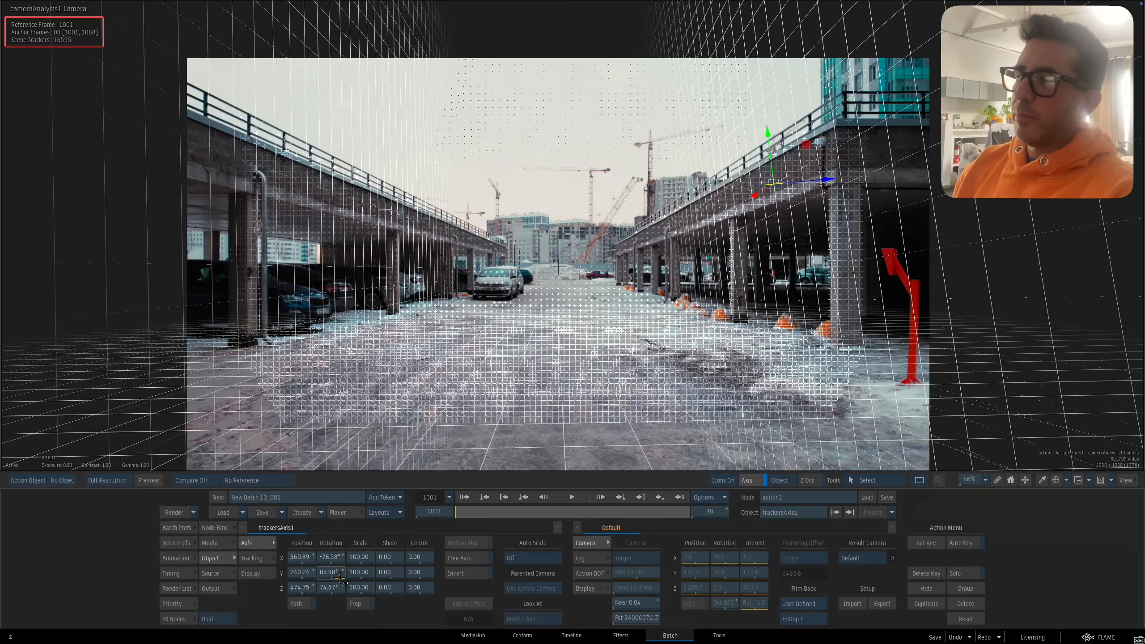
click(331, 572)
text(90)
key(Return)
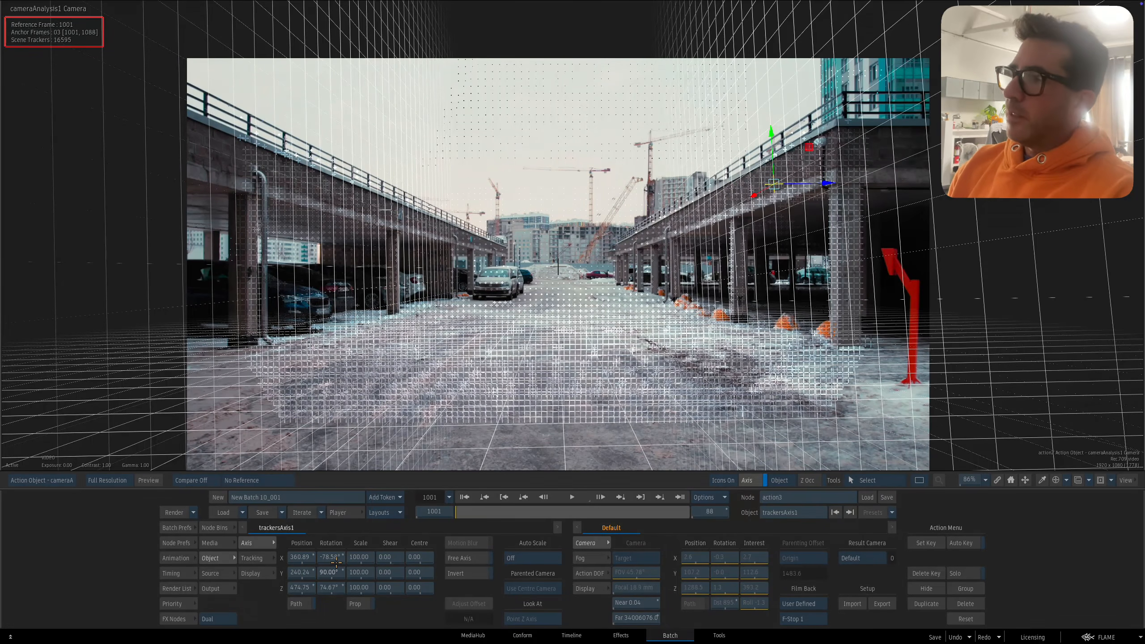
Step: Try an X rotation of -90 degrees on the right wall axis, and adjust it to -72.88 degrees
click(333, 557)
text(-90)
key(Return)
drag(333, 557, 334, 558)
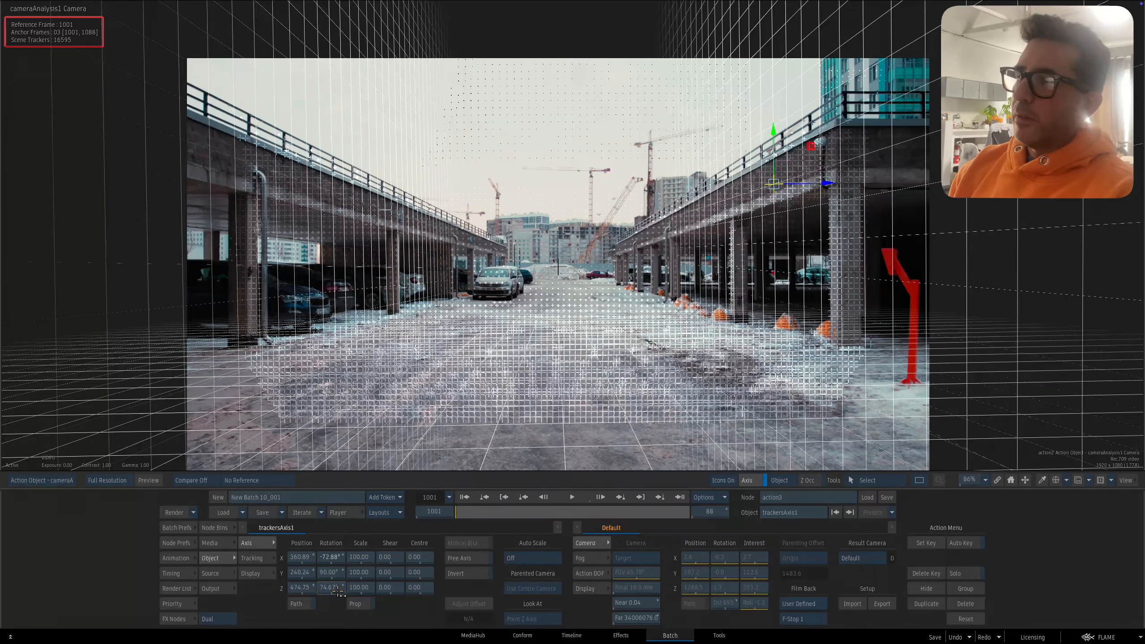
Step: Try a Z rotation of 90 degrees on the right wall axis, and undo it
click(334, 588)
text(90)
key(Return)
key(ctrl+z)
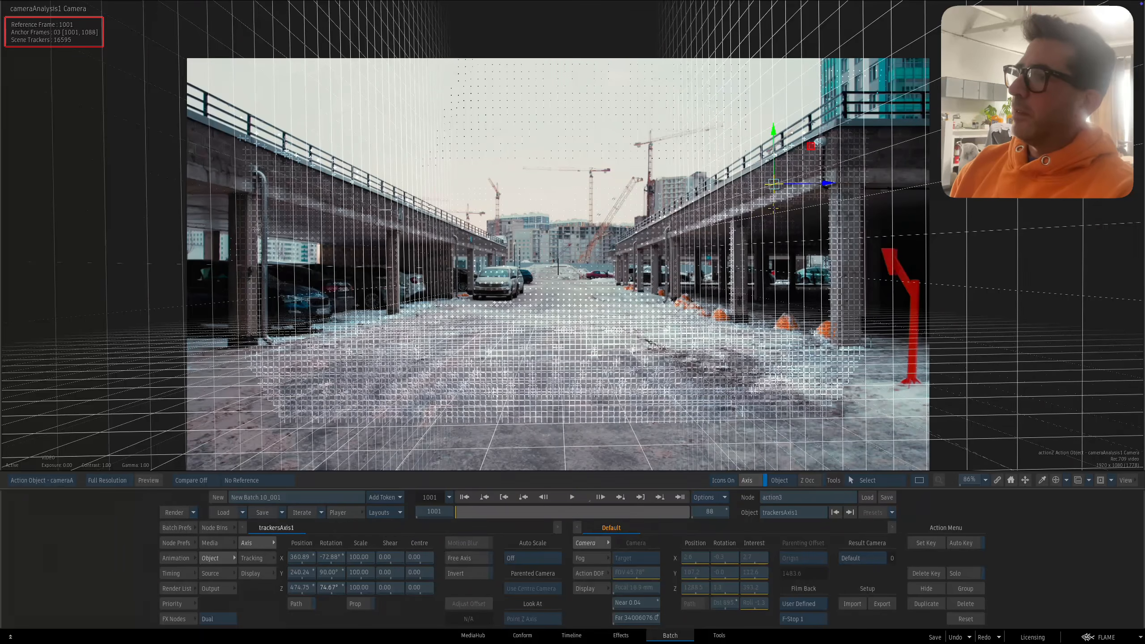
Step: Set the manipulator's reference space to World and try rotating the right wall axis by hand
click(789, 480)
click(789, 493)
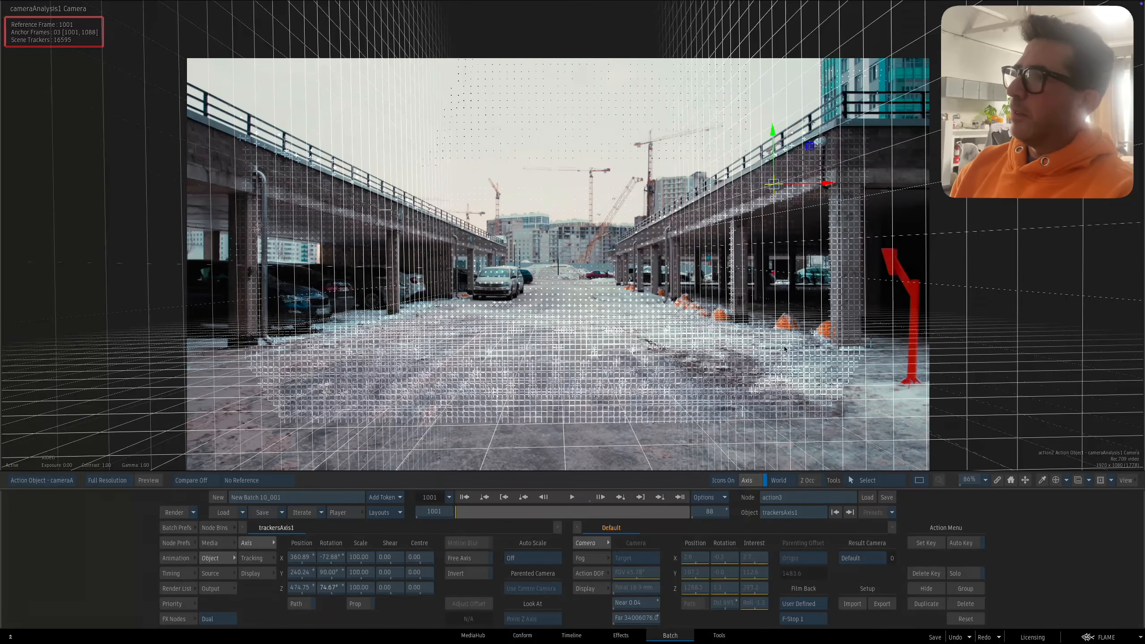
key(r)
drag(770, 177, 811, 172)
key(Escape)
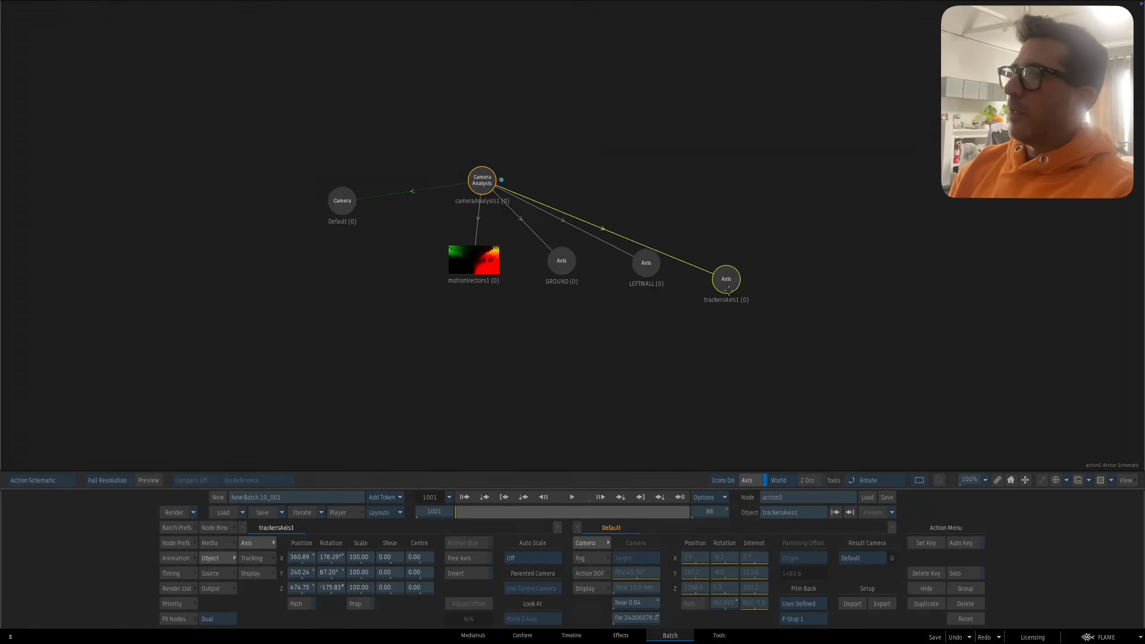
Step: Delete the right wall's misaligned trackersAxis1 node from the schematic
drag(726, 272, 694, 640)
key(F8)
drag(559, 226, 530, 238)
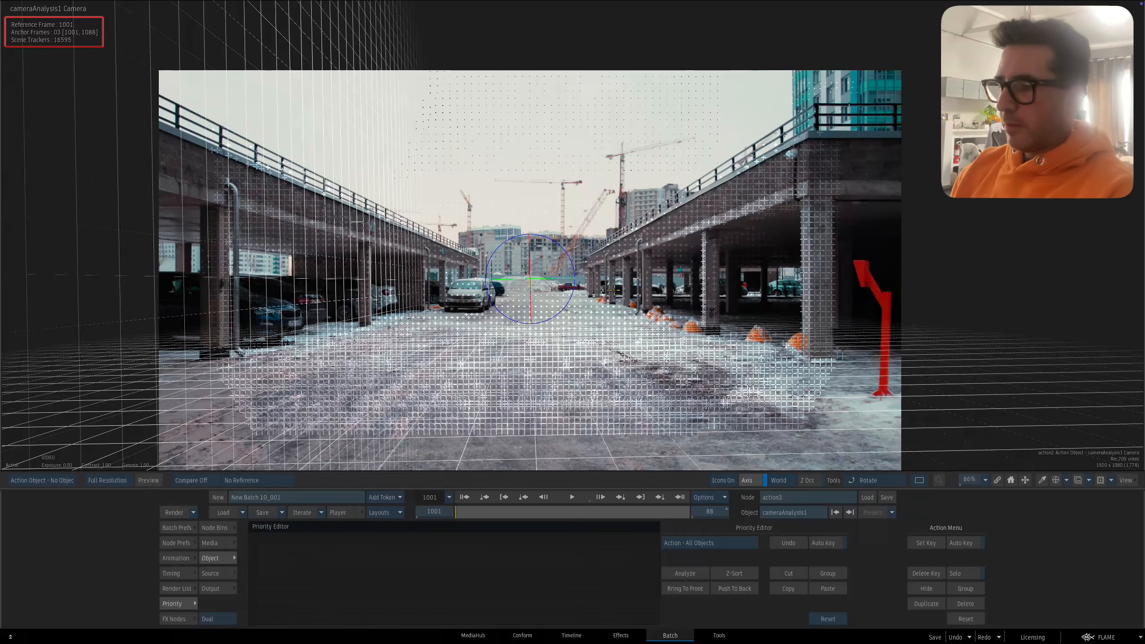
Step: Select several groups of tracking points along the right building's upper wall in the camera analysis view
key(ctrl+i)
key(ctrl+i)
key(ctrl+i)
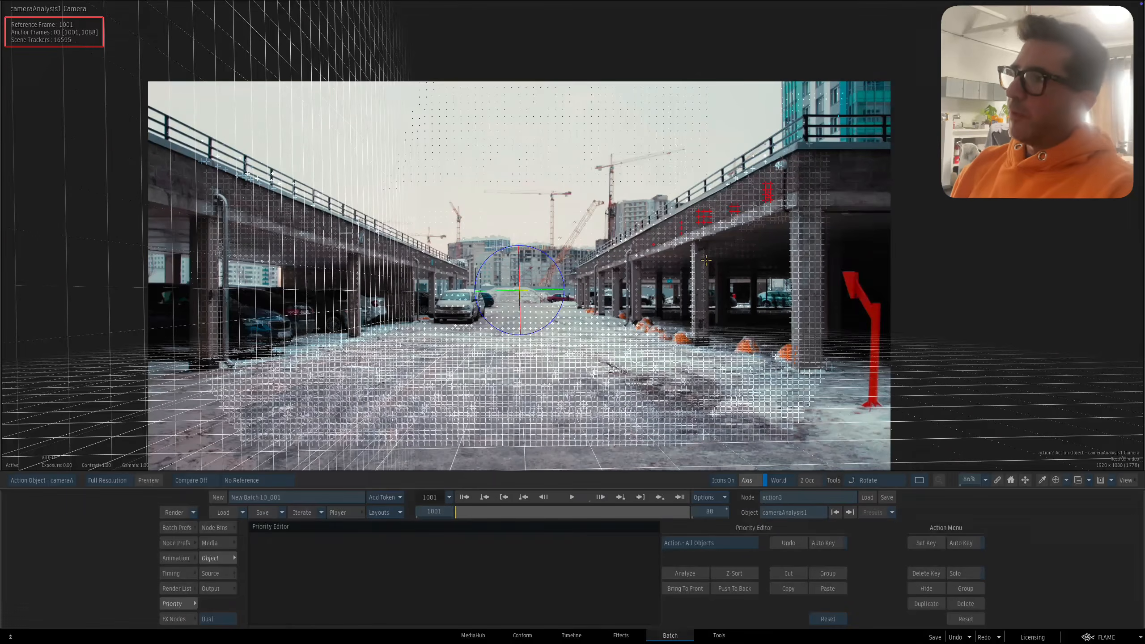
key(F8)
key(F8)
drag(706, 259, 301, 458)
key(Escape)
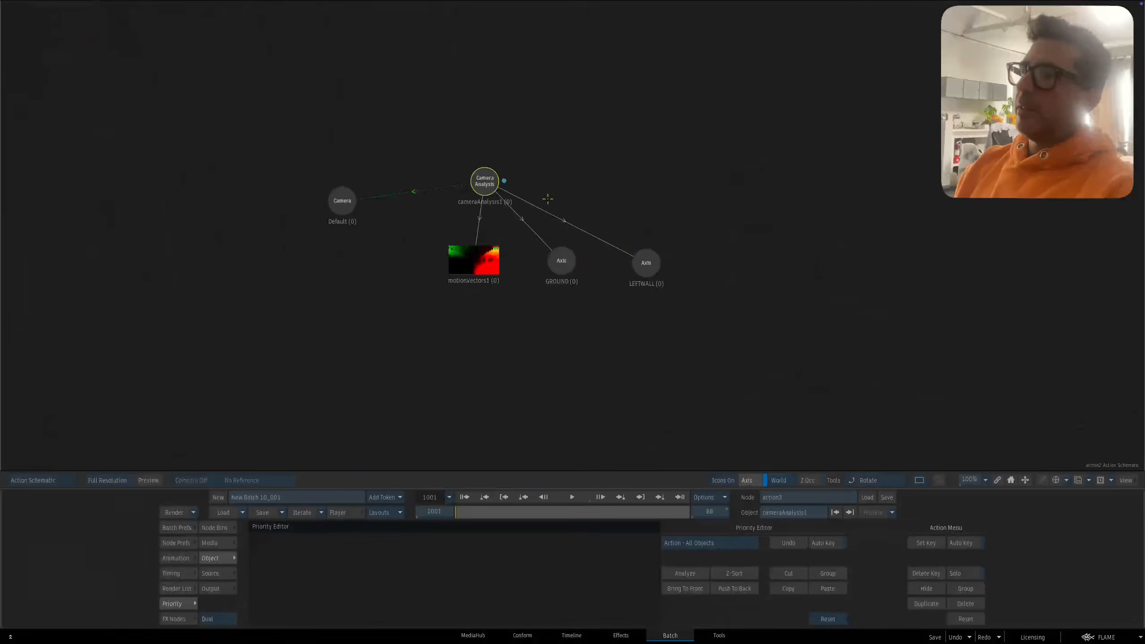
Step: Inspect the selected wall points in cameraAnalysis1's 3D scene, and create a new scene trackers axis from them
double_click(478, 180)
key(F8)
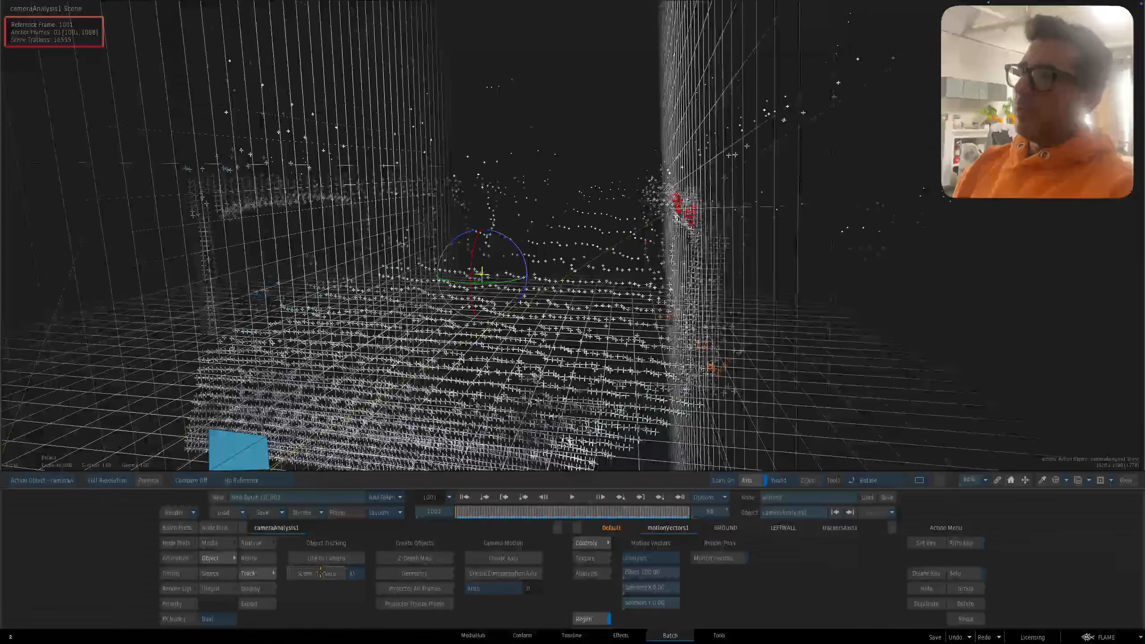
drag(609, 319, 766, 215)
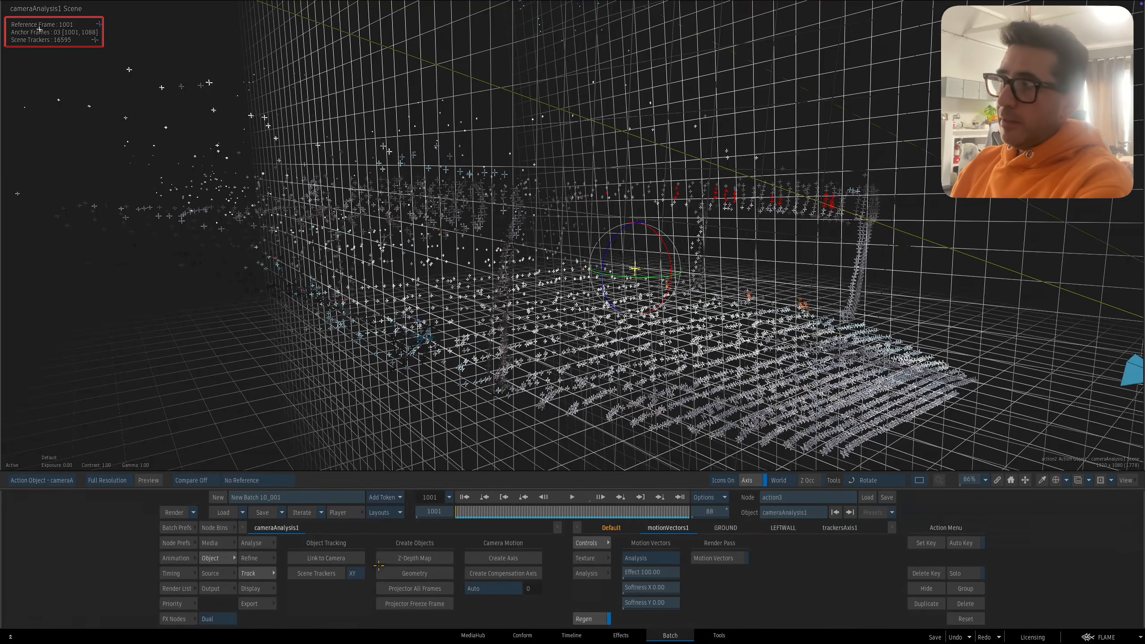
key(F8)
key(F4)
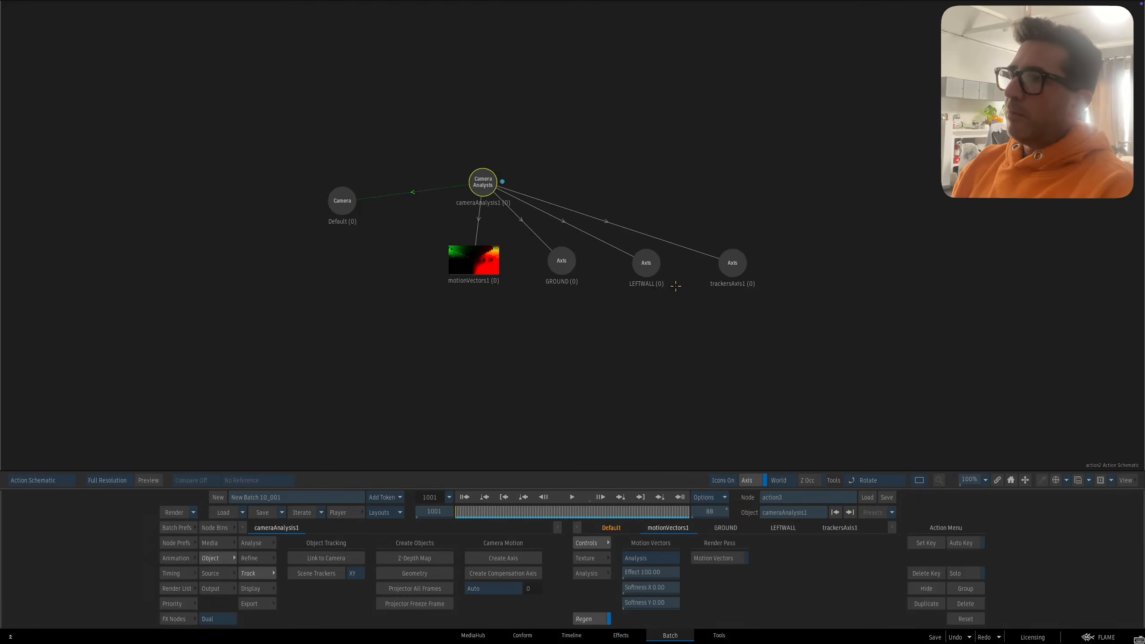
Step: Rotate the right wall's new trackersAxis1 by hand to about X 148.53°, Y 85.13° and Z -150.61°, matching its grid to the wall
click(733, 262)
key(F8)
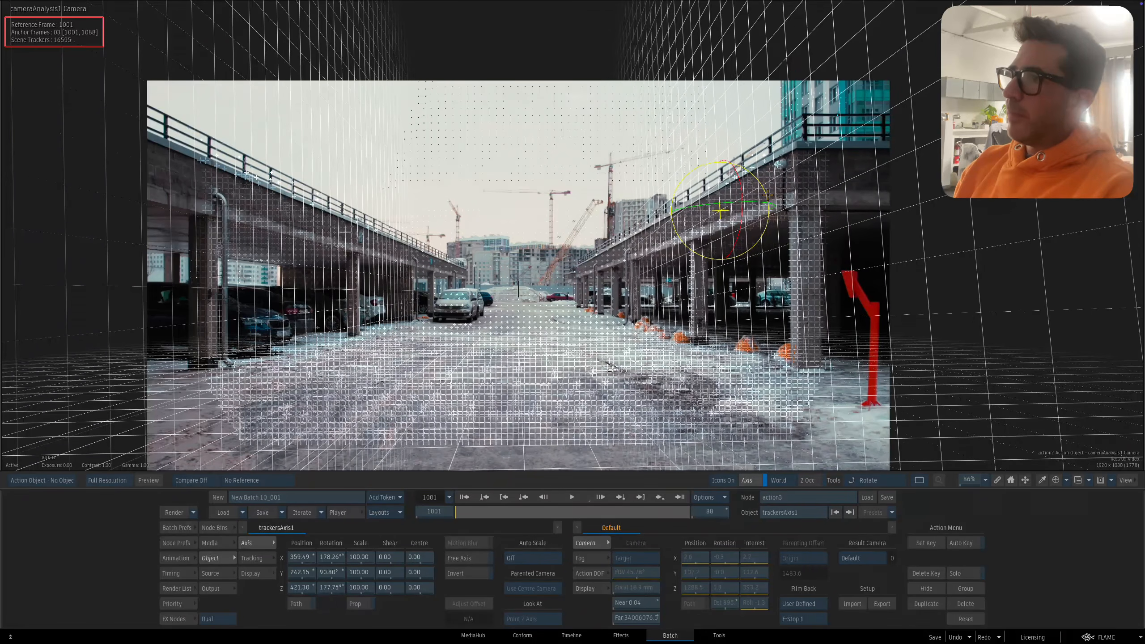
drag(743, 202, 731, 213)
drag(692, 174, 693, 163)
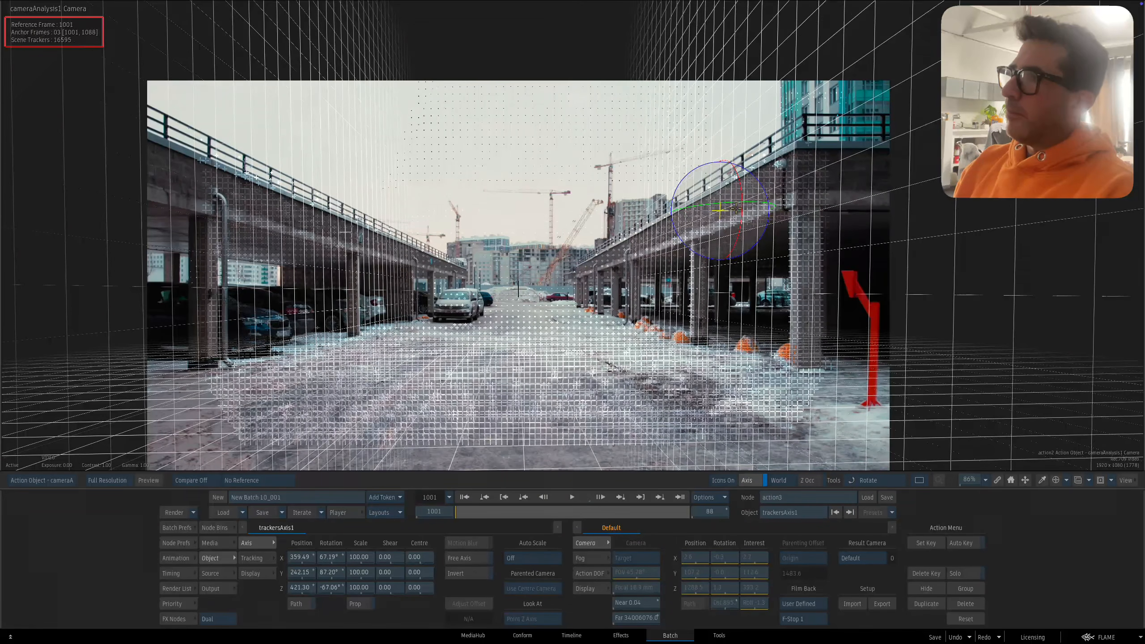
drag(768, 198, 698, 200)
key(ctrl+z)
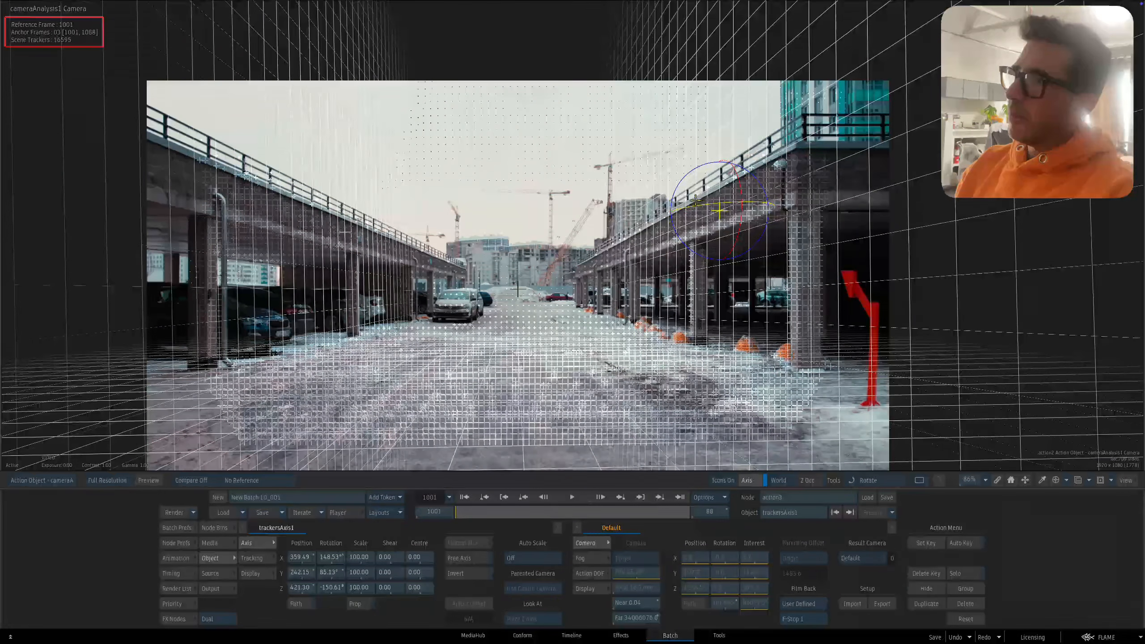
Step: Scrub through the shot to check the right wall grid, and fine-tune the axis's Z rotation to -150.21°
drag(456, 513, 612, 483)
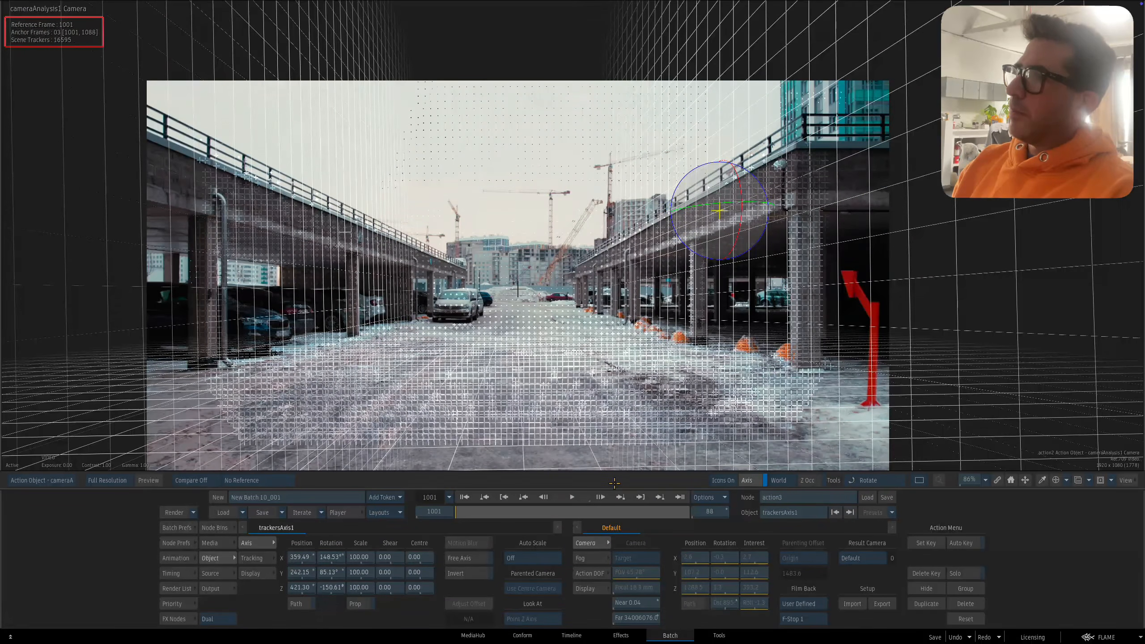
drag(339, 596, 339, 589)
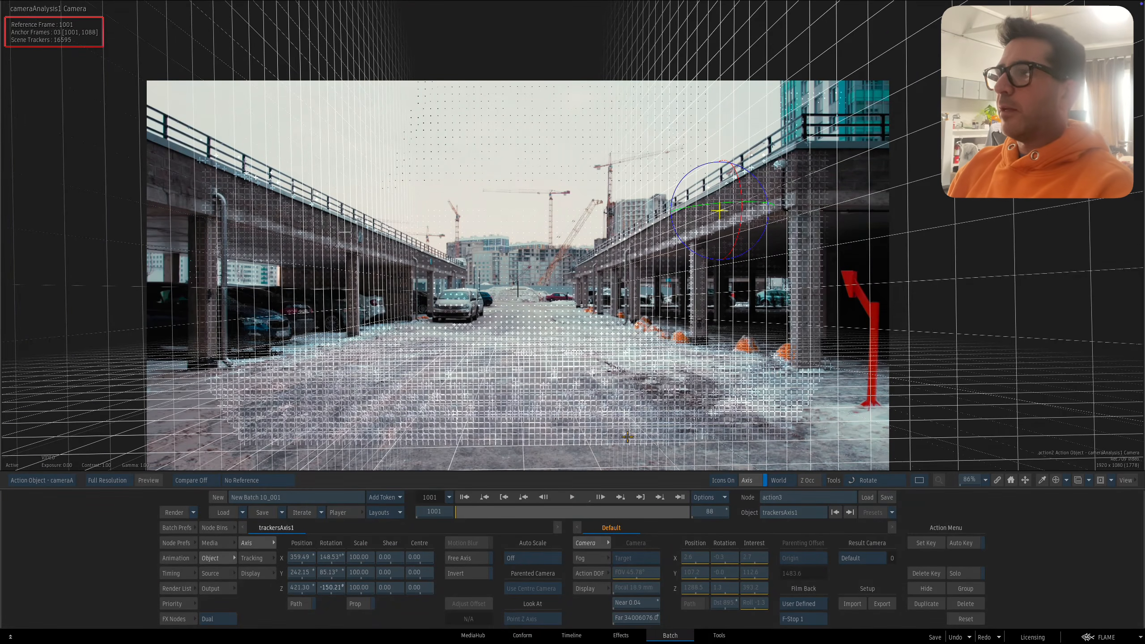
key(Escape)
click(661, 314)
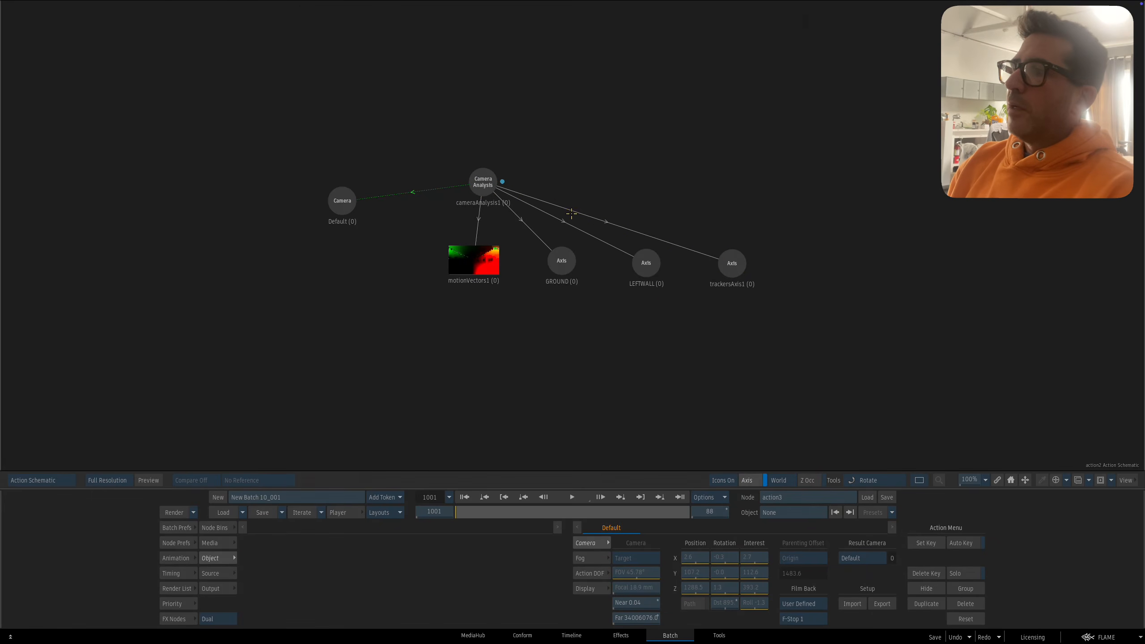
Step: Rename the right wall's trackersAxis1 node to RITGHTWALL
click(735, 265)
click(794, 513)
text(RIT)
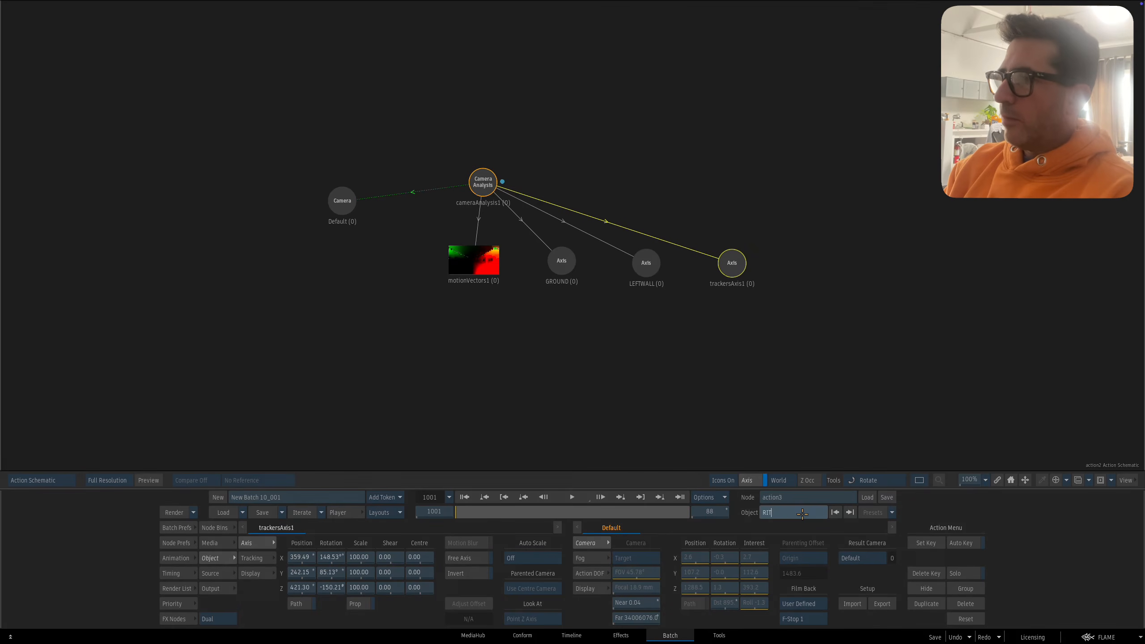
text(GHTWALL)
key(Return)
key(Escape)
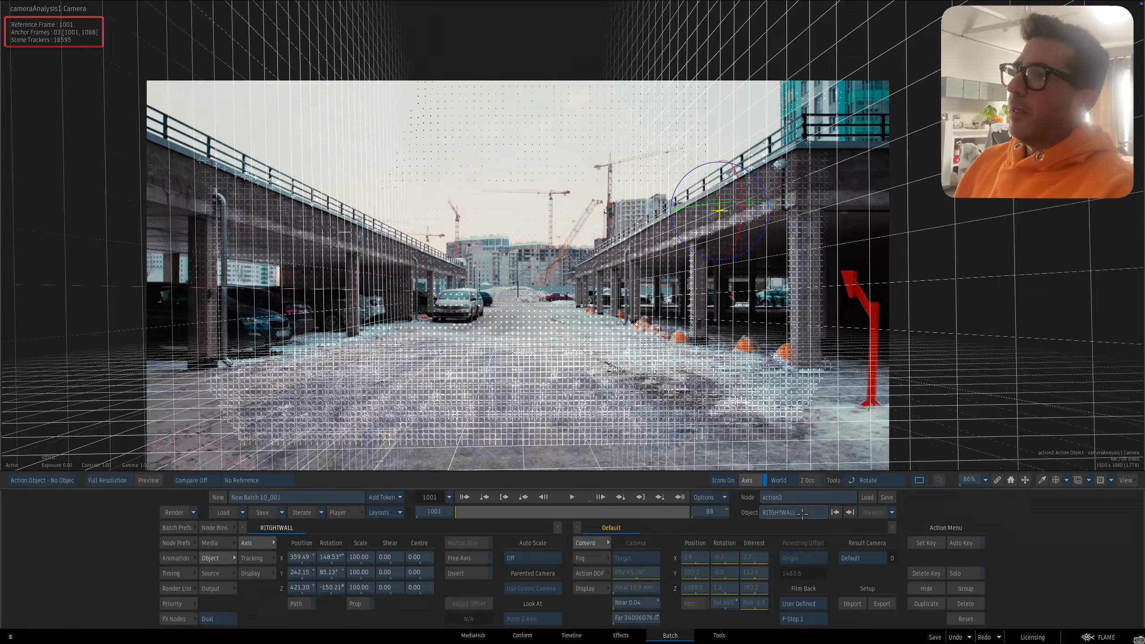
Step: Open cameraAnalysis1, select tracking points across the snow mound at the far end, and create a scene trackers axis from them
scroll(595, 295, up, 5)
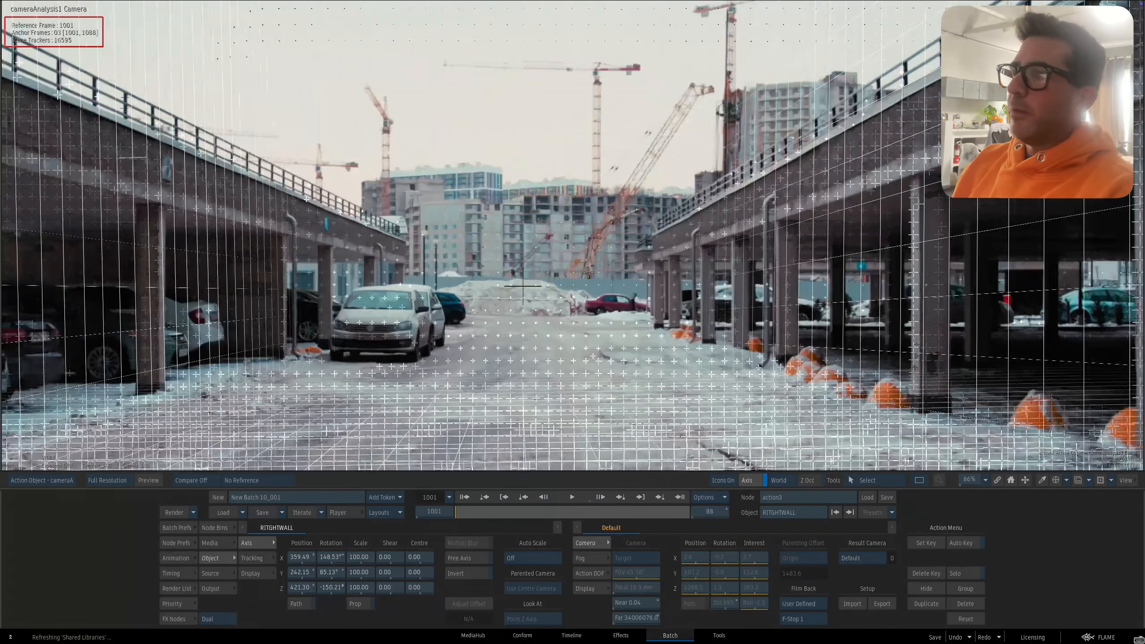
click(564, 298)
scroll(572, 312, up, 4)
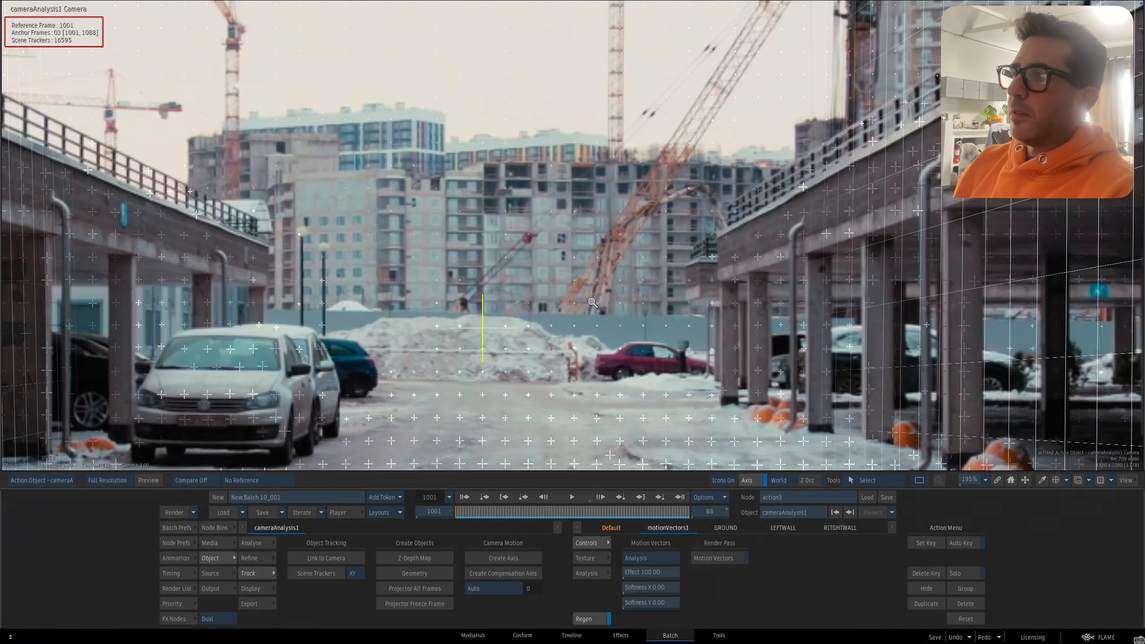
drag(529, 320, 633, 342)
drag(427, 317, 479, 343)
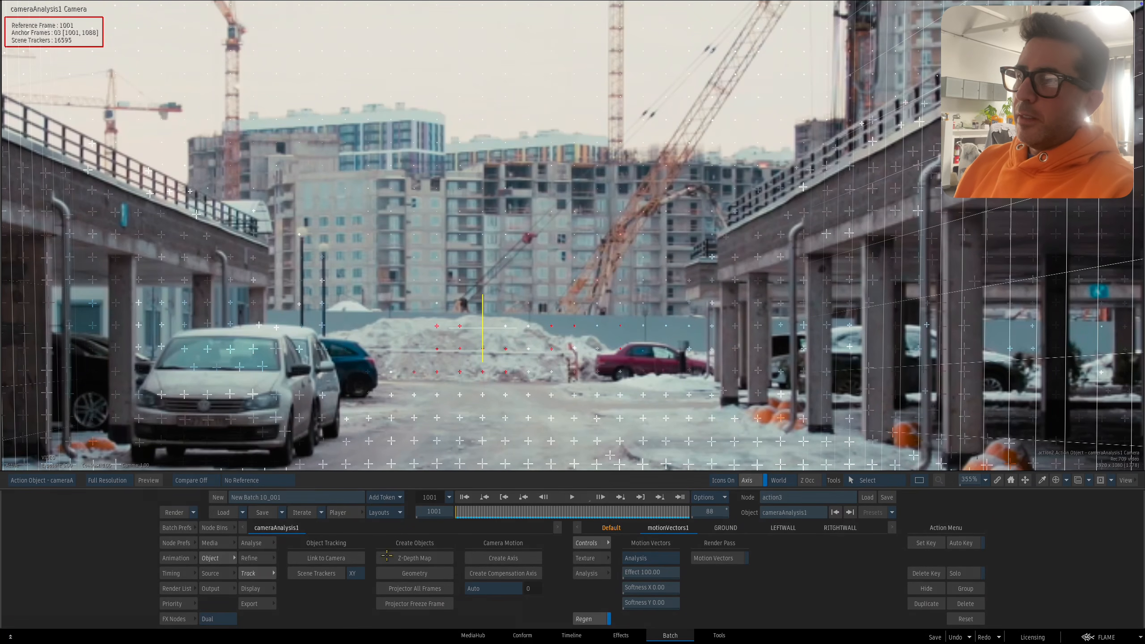
click(304, 573)
key(F4)
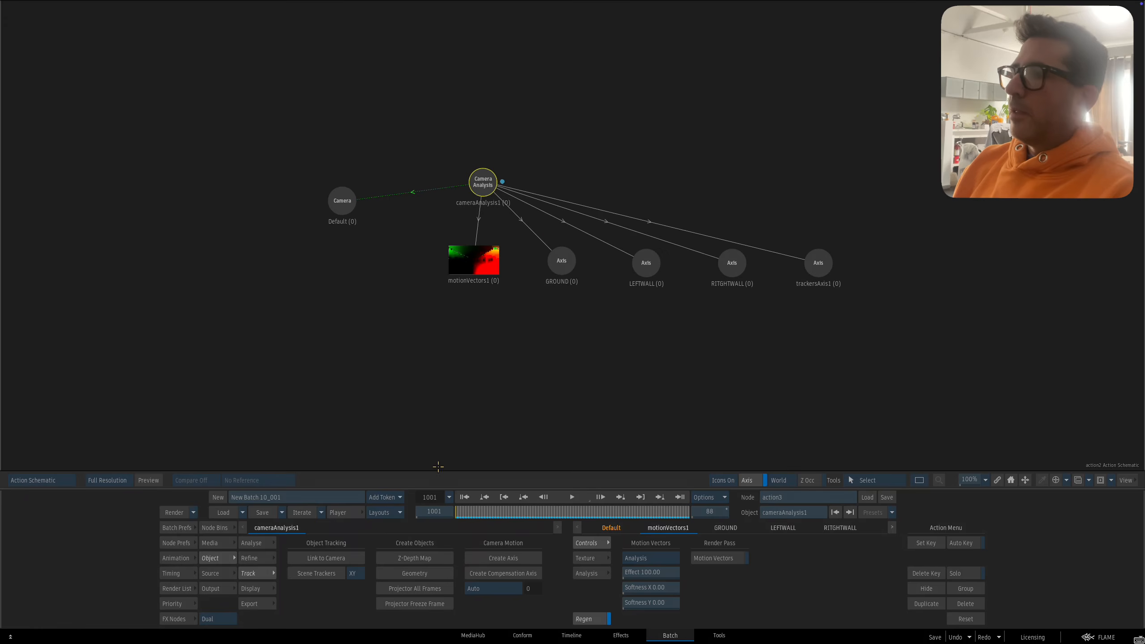
Step: Select the back wall's new trackersAxis1 node and set its X, Y and Z rotation to 0°
click(825, 266)
key(F4)
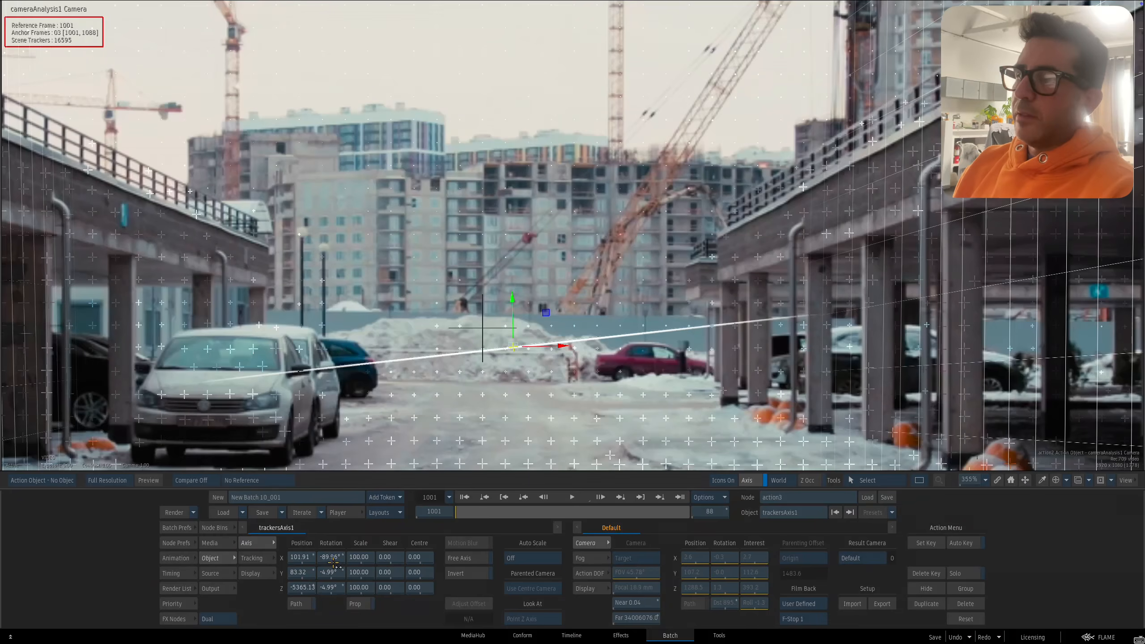
drag(339, 559, 332, 558)
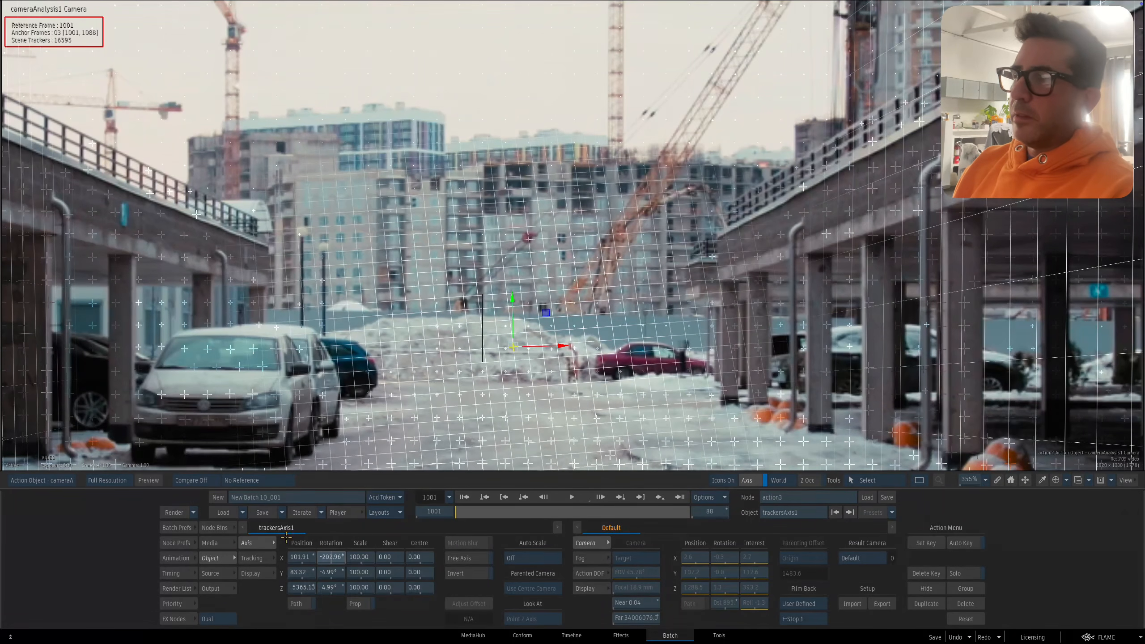
click(331, 558)
text(0)
key(Return)
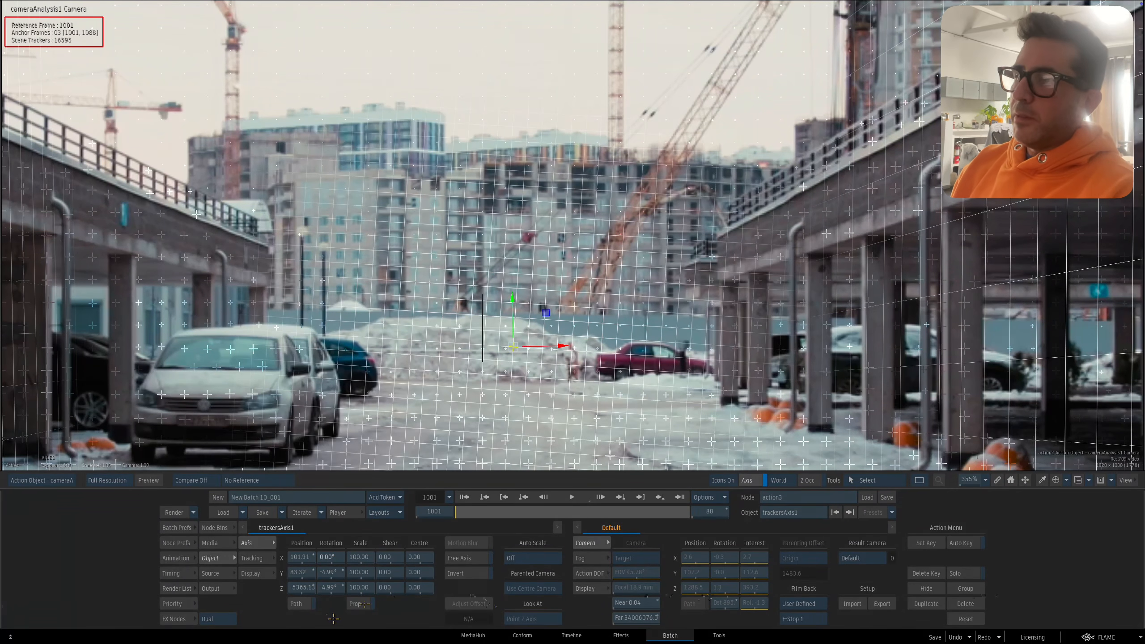
ctrl+click(331, 573)
ctrl+click(331, 588)
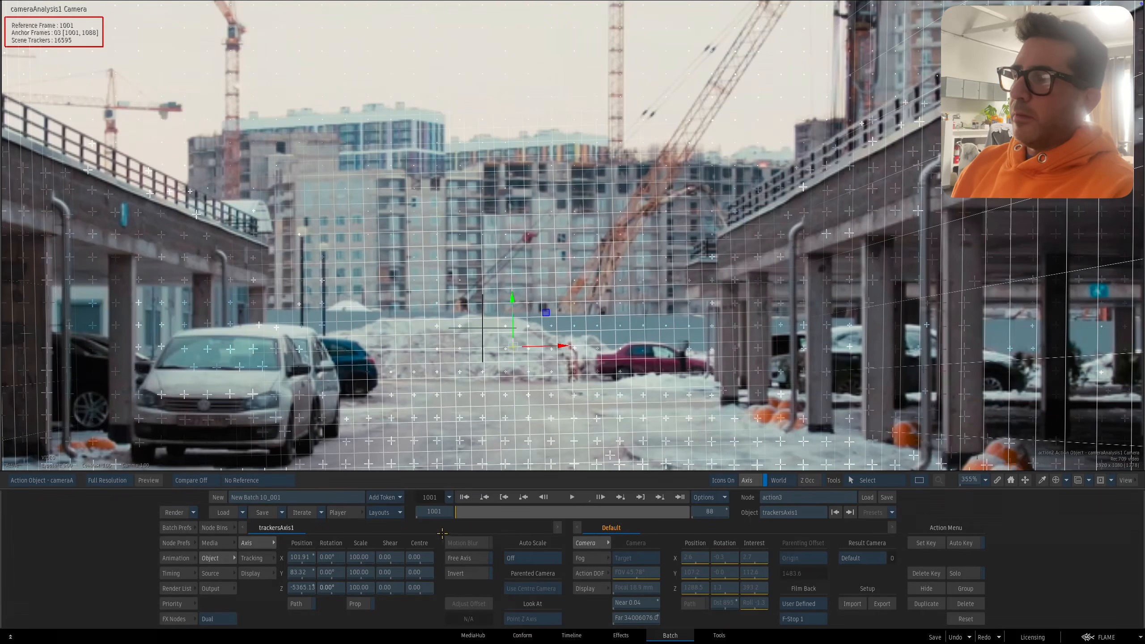
Step: Set the back wall axis's Z rotation to -1.30° and scrub through the shot to check its grid
drag(329, 588, 319, 587)
drag(479, 512, 686, 519)
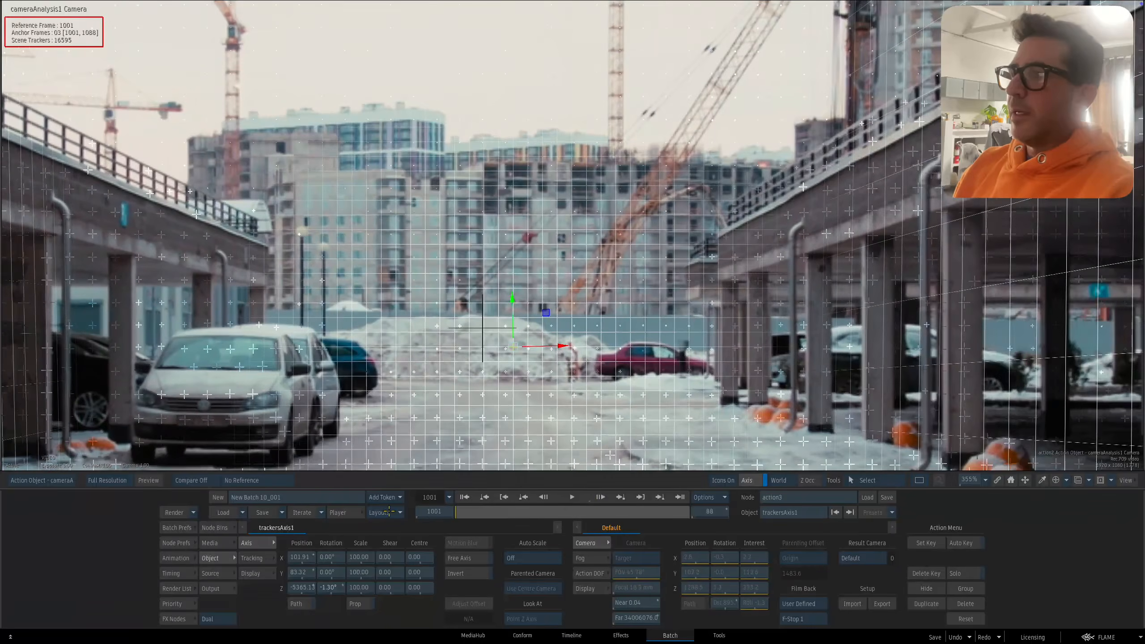
key(ctrl+Left)
key(Escape)
Step: Rename the back wall's trackersAxis1 node to BACKWALL
drag(637, 327, 593, 316)
click(813, 513)
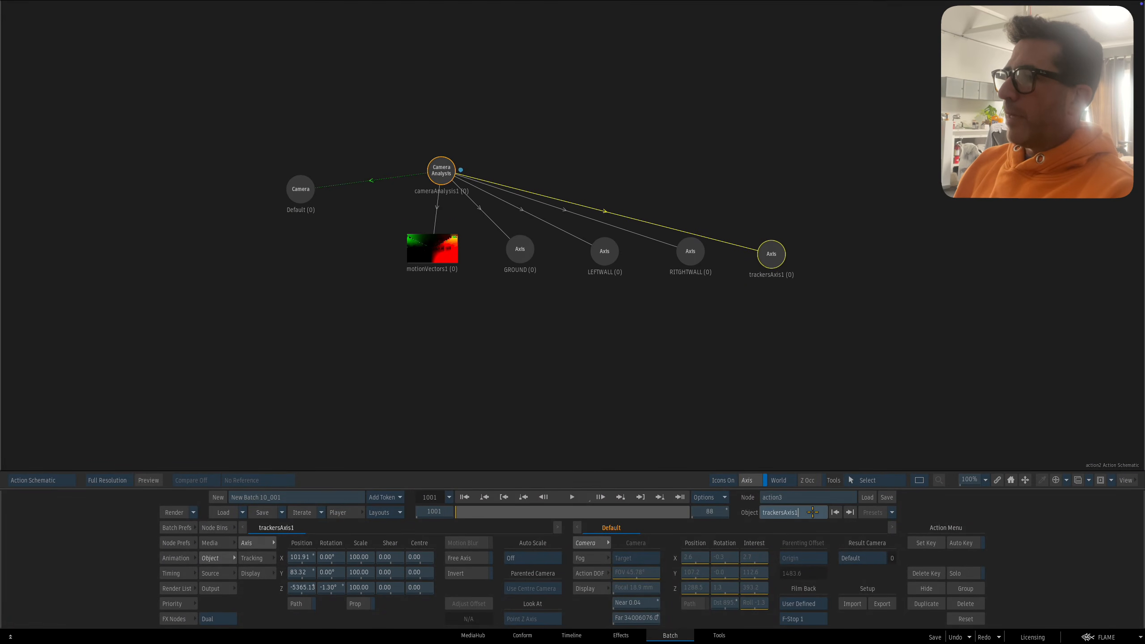
text(BACKWALL)
key(Return)
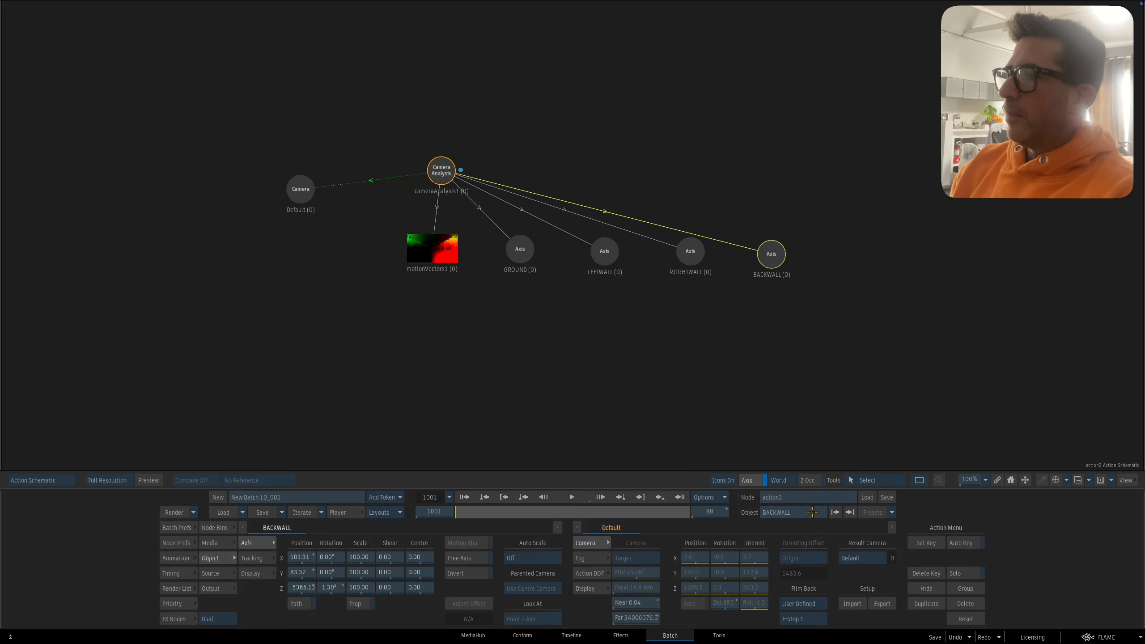
key(Escape)
key(Escape)
Step: Open cameraAnalysis1's display settings and toggle Show Trackers for the result view off and on again
click(440, 170)
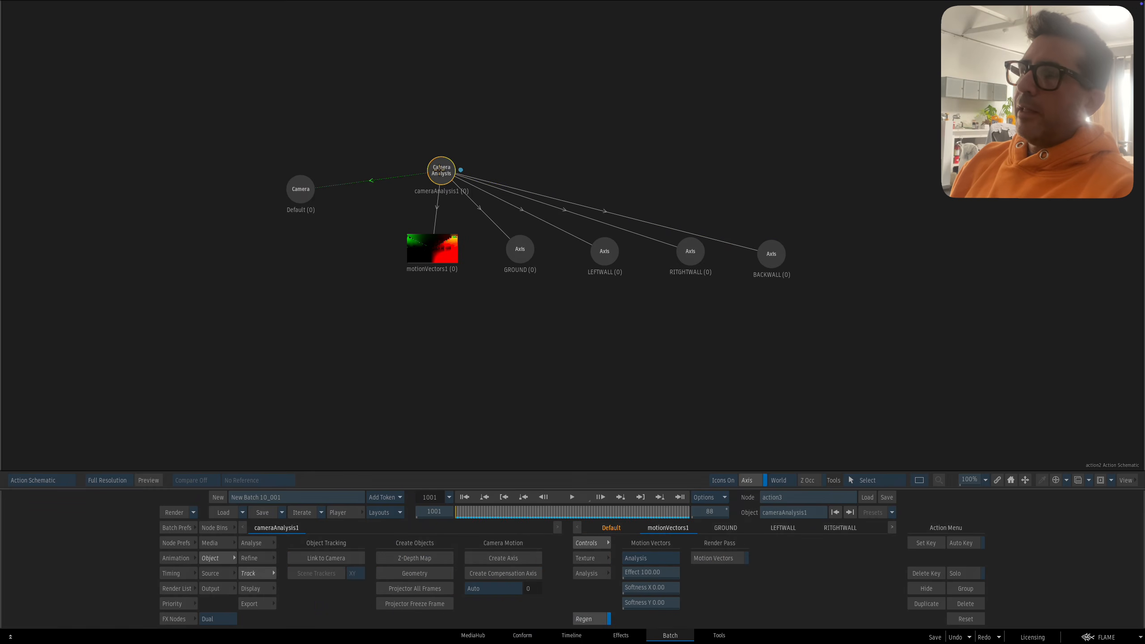
click(265, 544)
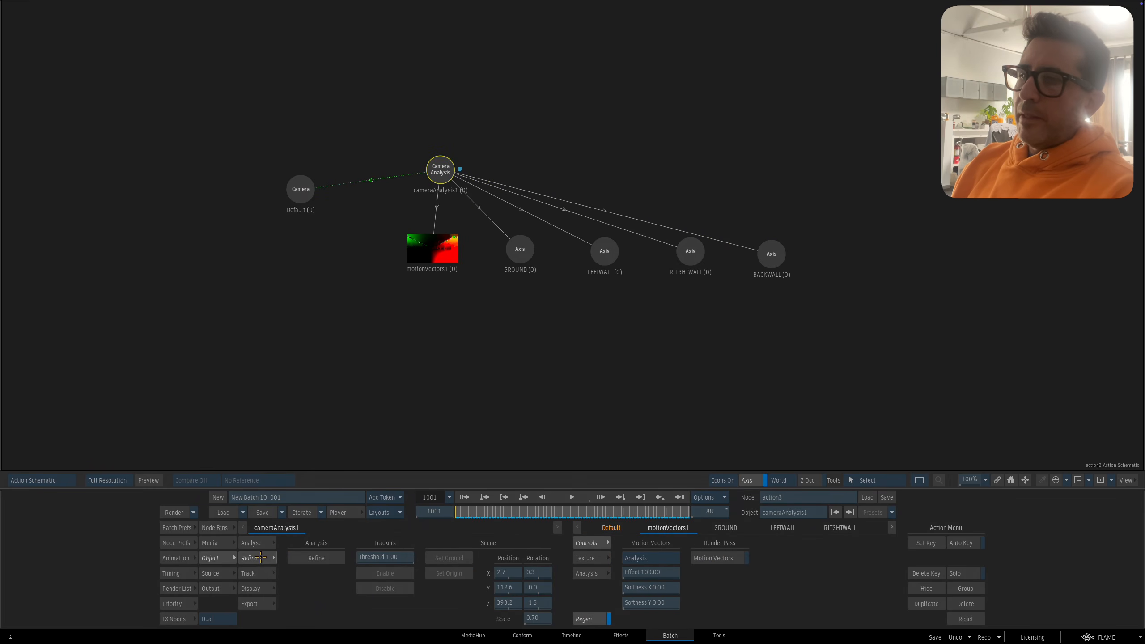
click(270, 603)
click(259, 588)
key(Escape)
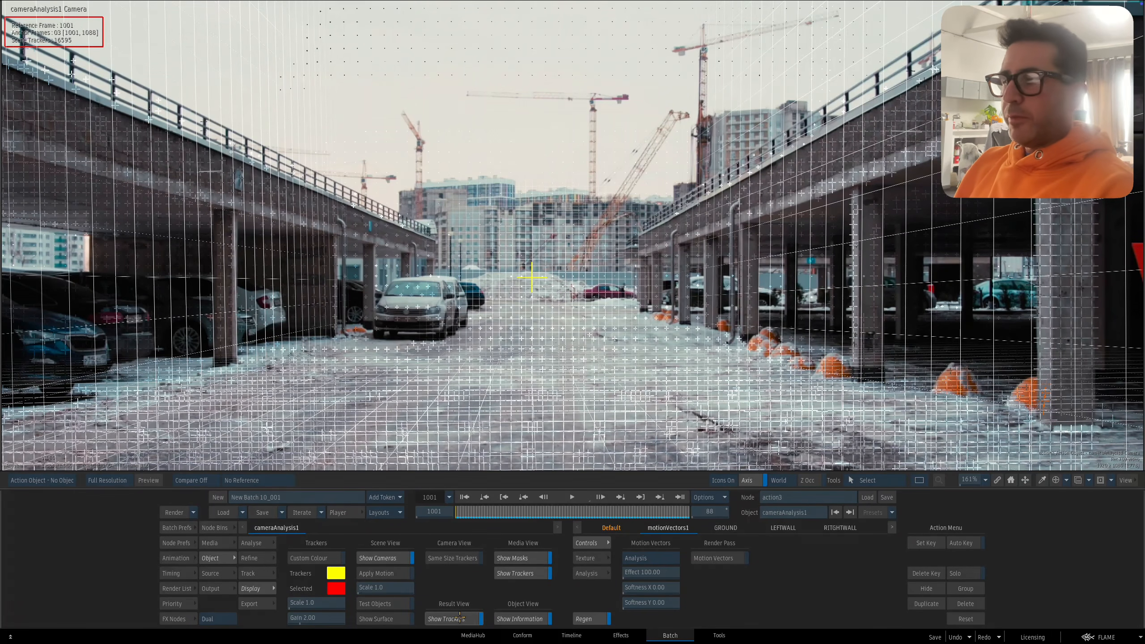
click(454, 616)
click(458, 618)
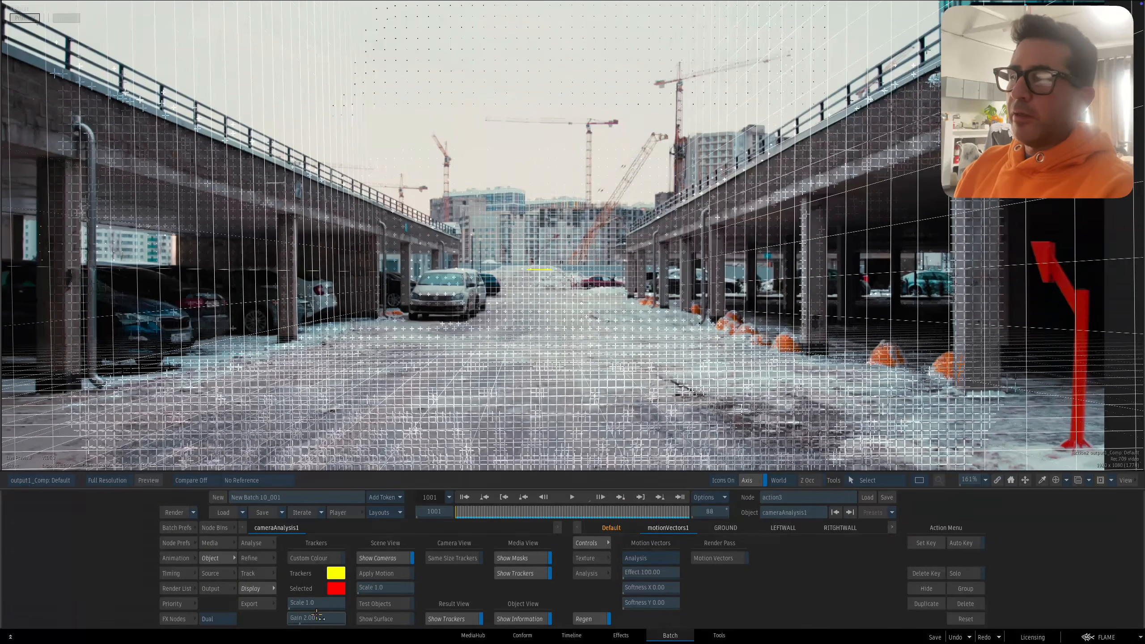
Step: Set the displayed trackers' scale to 0.5 in cameraAnalysis1's display settings
mouse_move(329, 621)
mouse_down()
mouse_move(343, 622)
mouse_move(328, 622)
mouse_up()
drag(316, 602, 332, 594)
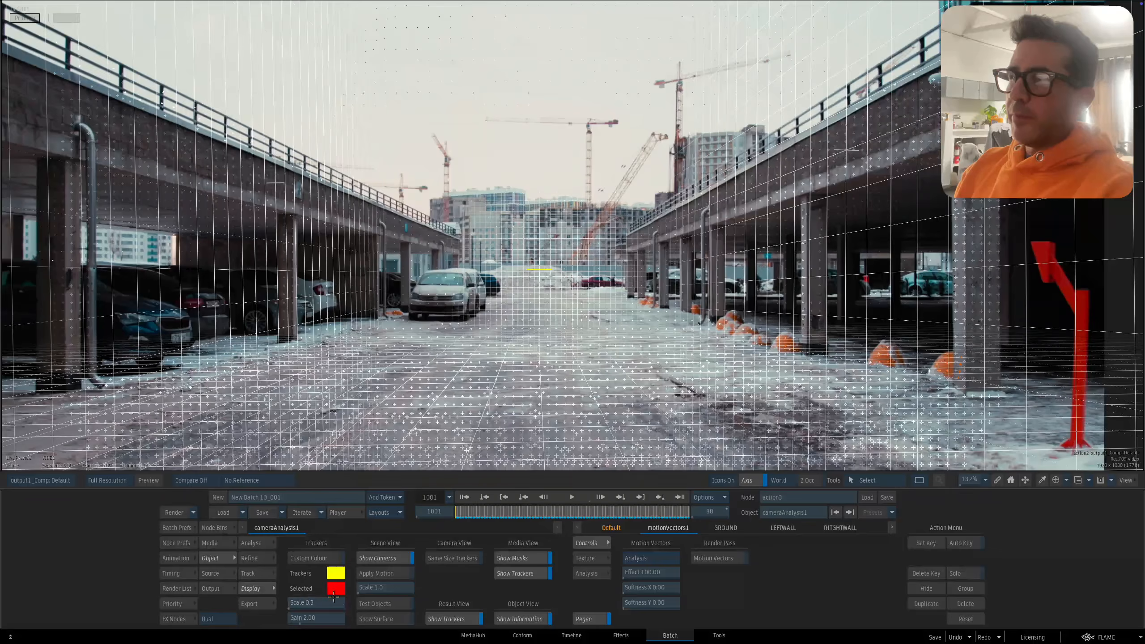
click(335, 604)
text(0.5)
key(Return)
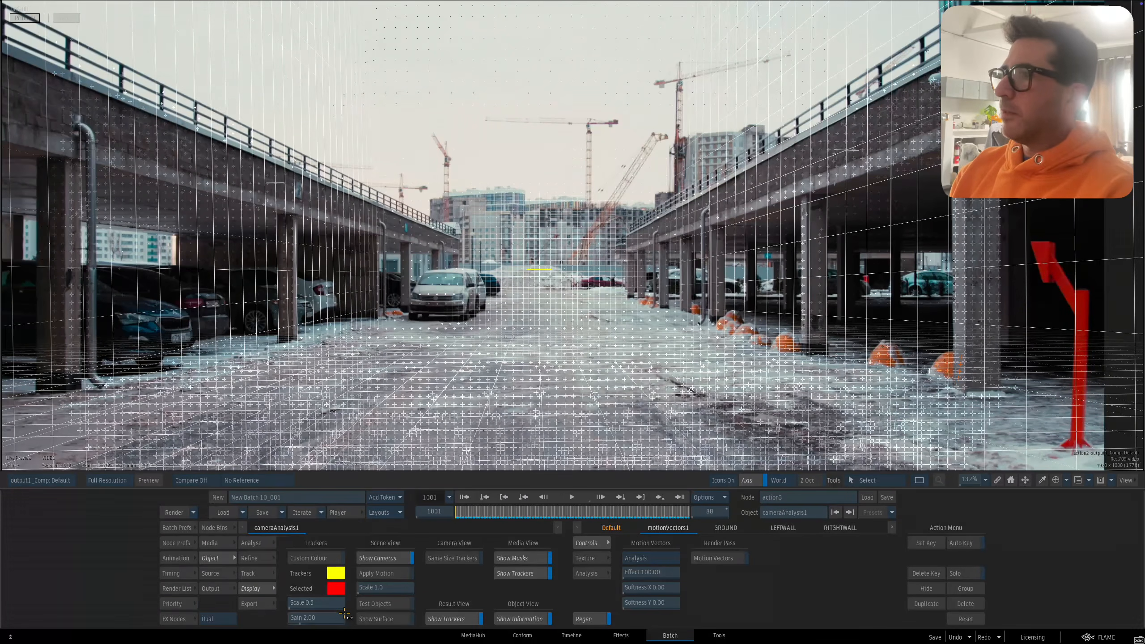
Step: Review the aligned axes over the shot and in the schematic, and select the Default camera node
drag(611, 330, 649, 359)
key(Escape)
drag(700, 319, 547, 266)
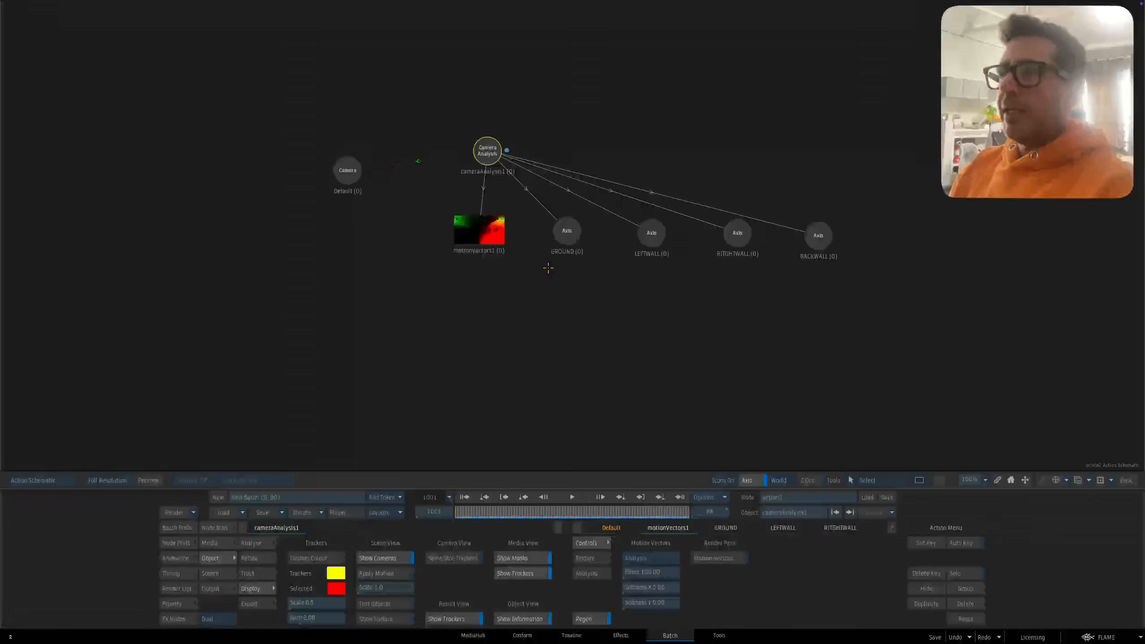
key(F4)
mouse_move(458, 512)
mouse_down()
mouse_move(583, 498)
mouse_move(455, 493)
mouse_up()
key(Escape)
drag(563, 353, 575, 358)
drag(354, 175, 352, 179)
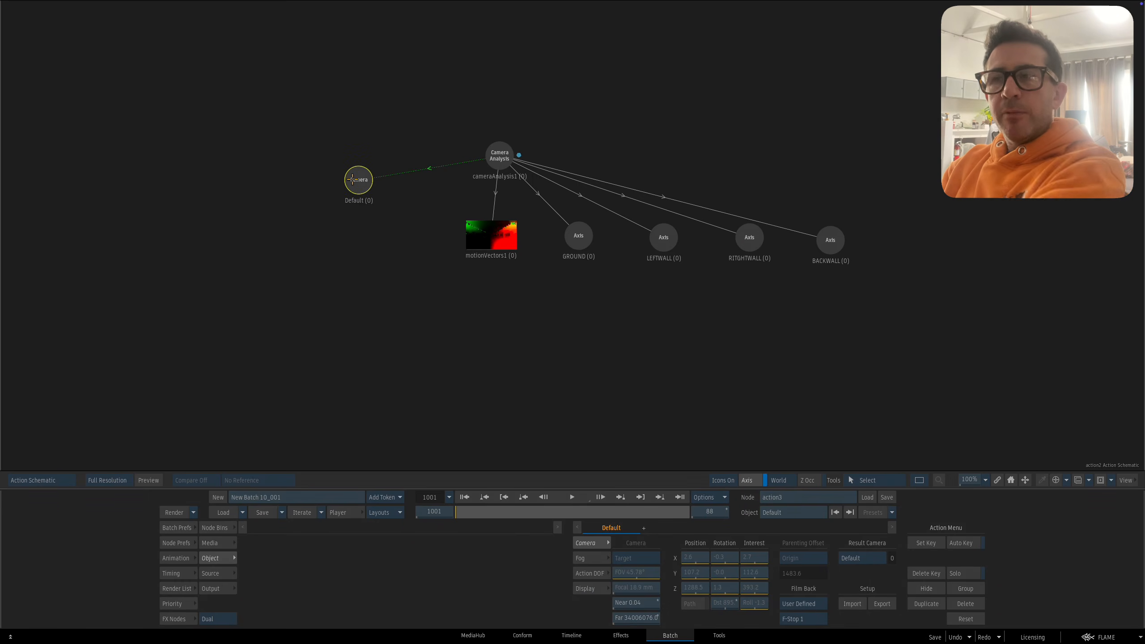
Step: Duplicate the Default camera and place the copy below it in the Action schematic
drag(352, 179, 354, 184)
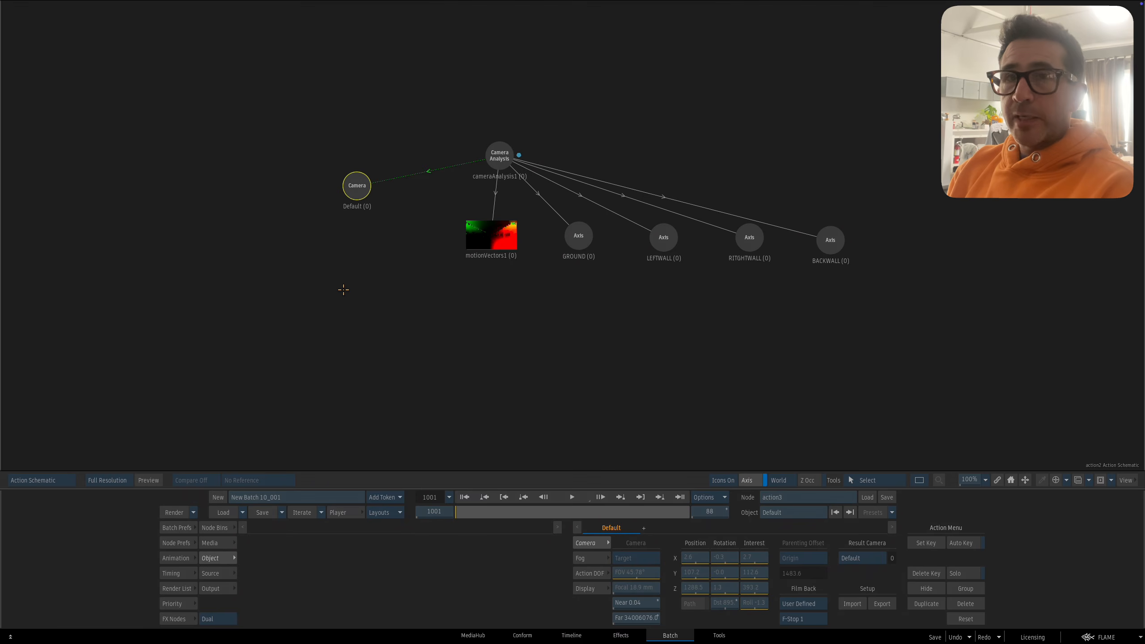
drag(500, 155, 492, 154)
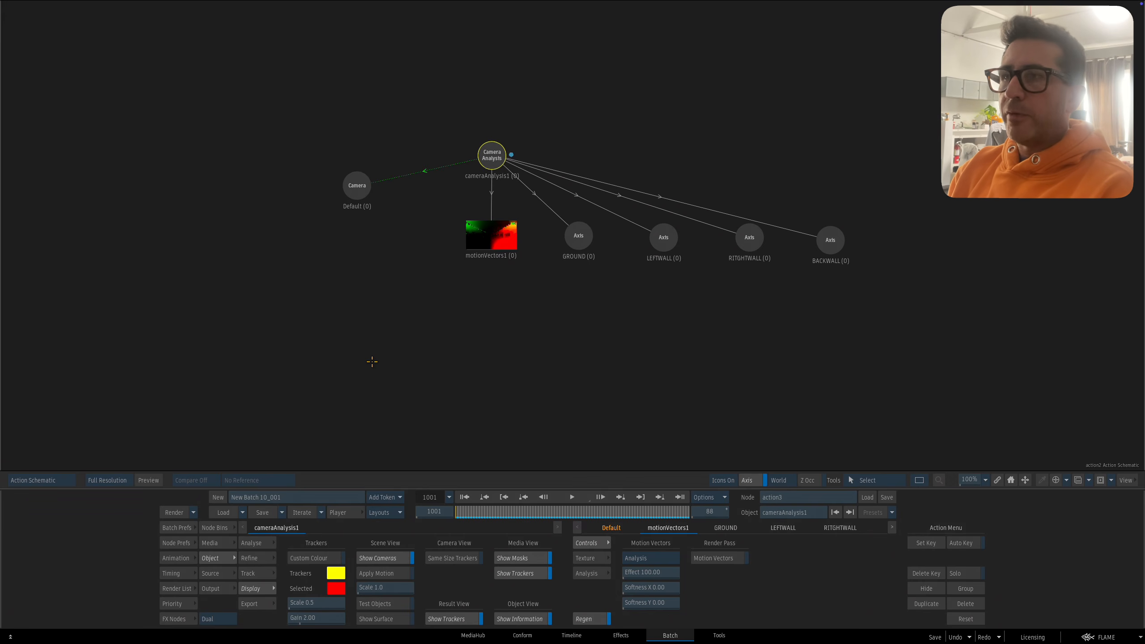
drag(358, 186, 346, 191)
right_click(351, 196)
click(369, 254)
drag(415, 163, 376, 309)
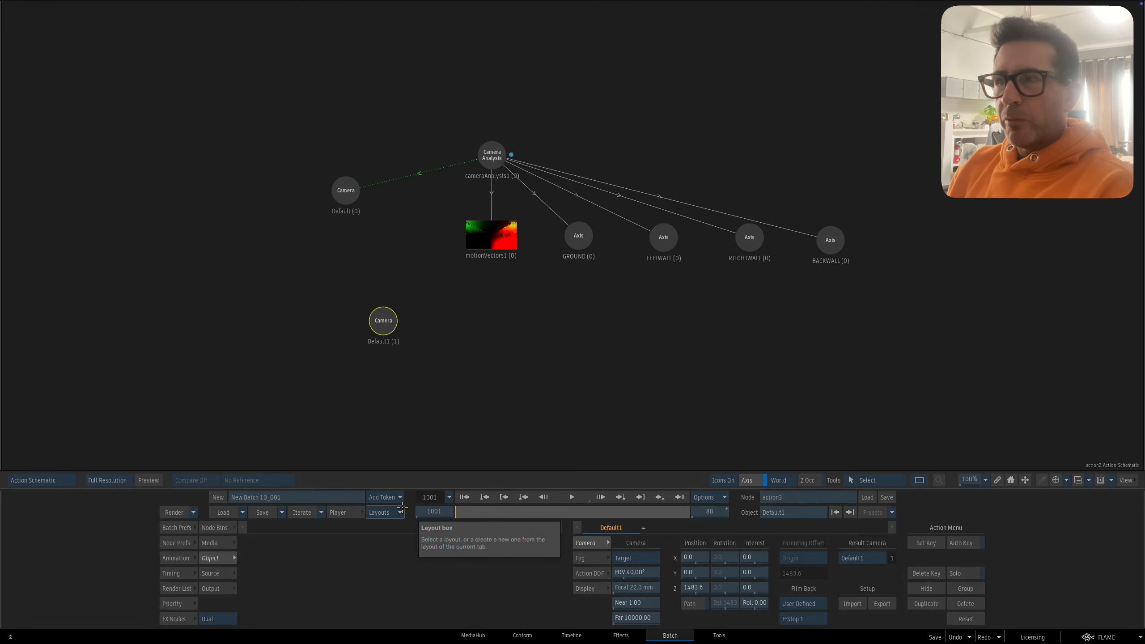
Step: Tidy the camera nodes and connect cameraAnalysis1 to the duplicated Default1 camera with a Mimic Link
mouse_move(480, 165)
mouse_down()
mouse_move(478, 186)
mouse_move(495, 154)
mouse_up()
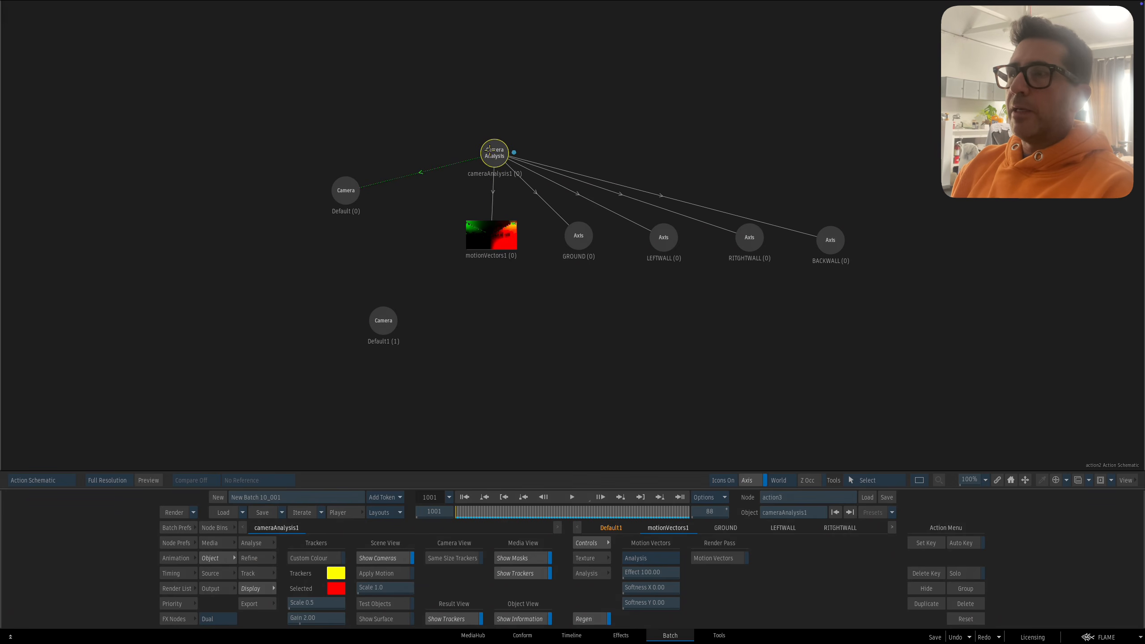
drag(498, 156, 501, 164)
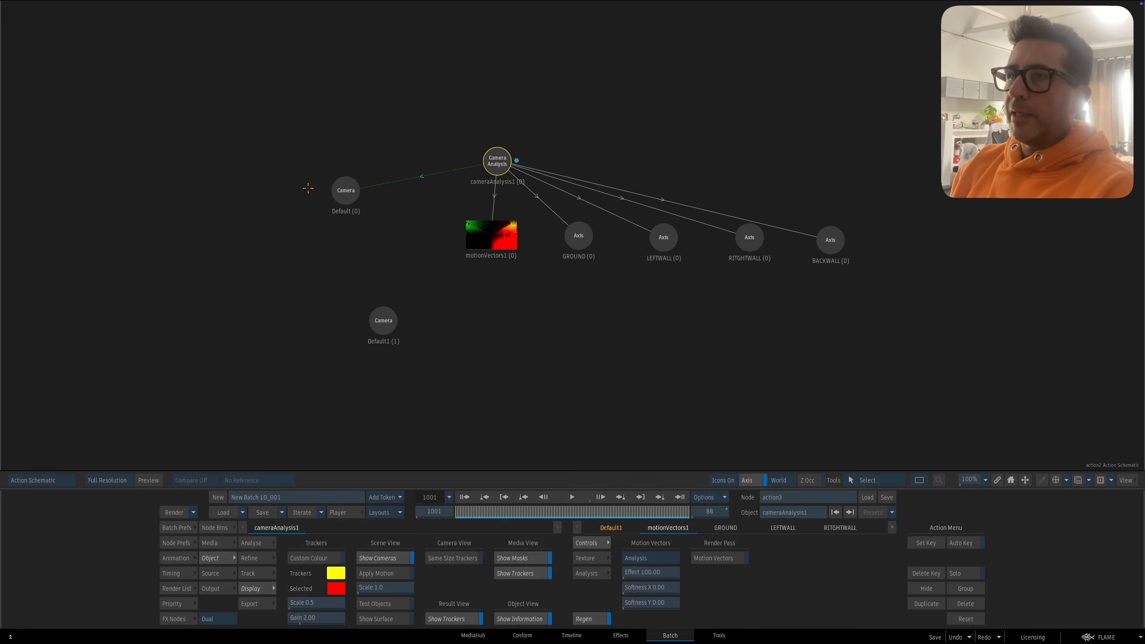
drag(345, 190, 339, 196)
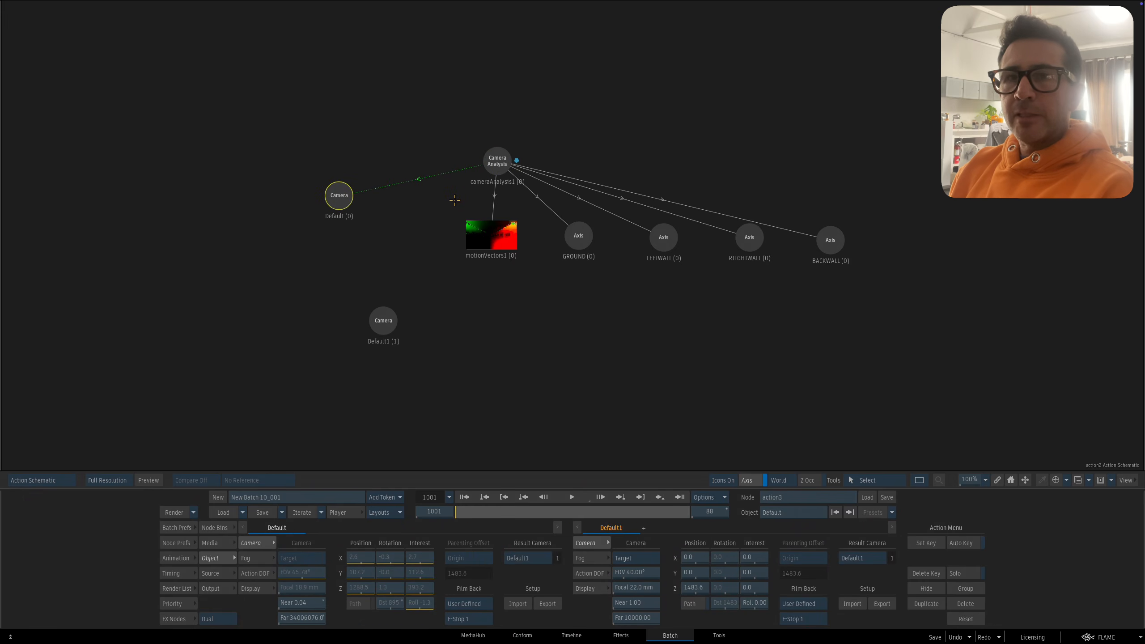
mouse_move(342, 195)
mouse_down()
mouse_move(331, 225)
mouse_move(332, 209)
mouse_up()
drag(496, 163, 484, 161)
drag(379, 340, 349, 325)
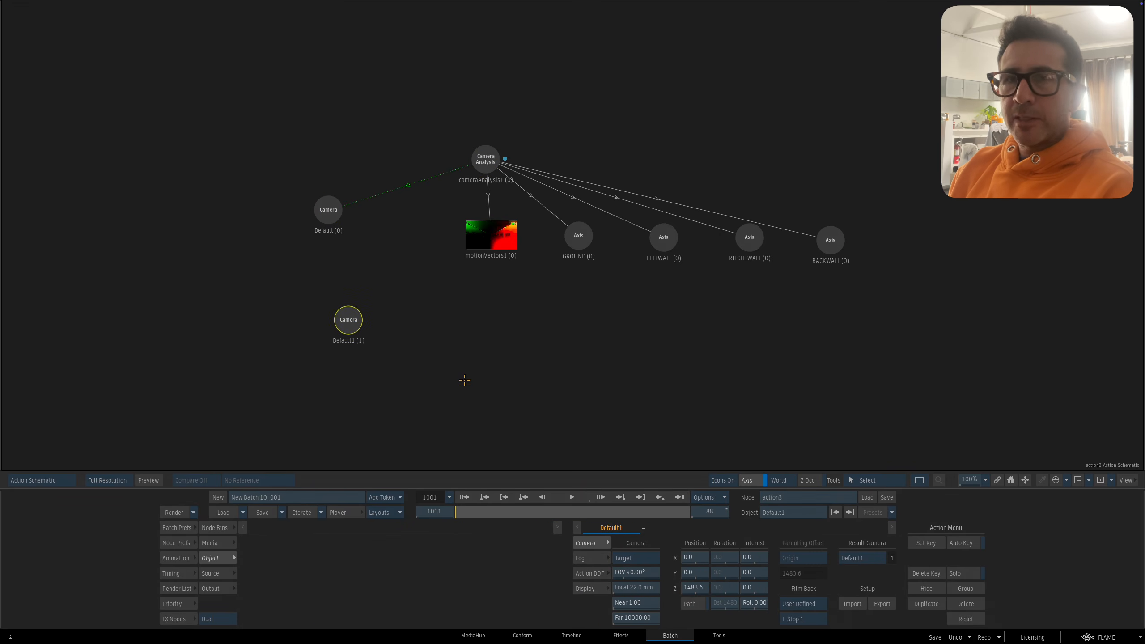
drag(487, 161, 359, 328)
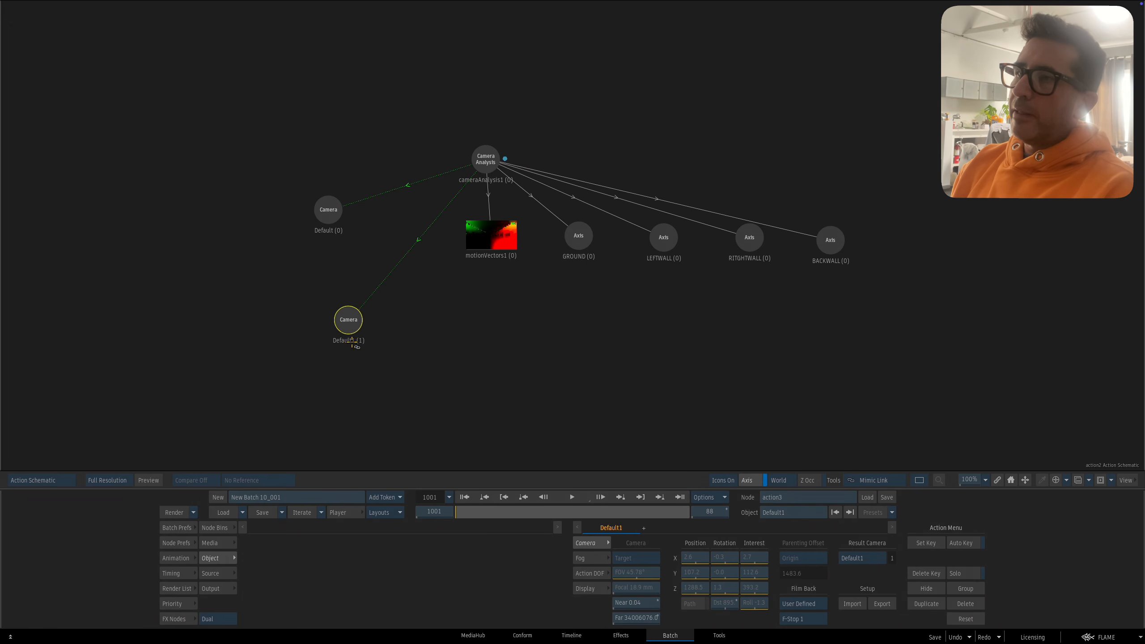
key(s)
drag(353, 330, 358, 331)
Step: Scrub to frame 1043 to check how the linked Default1 camera's values follow the analysis
drag(488, 515, 567, 513)
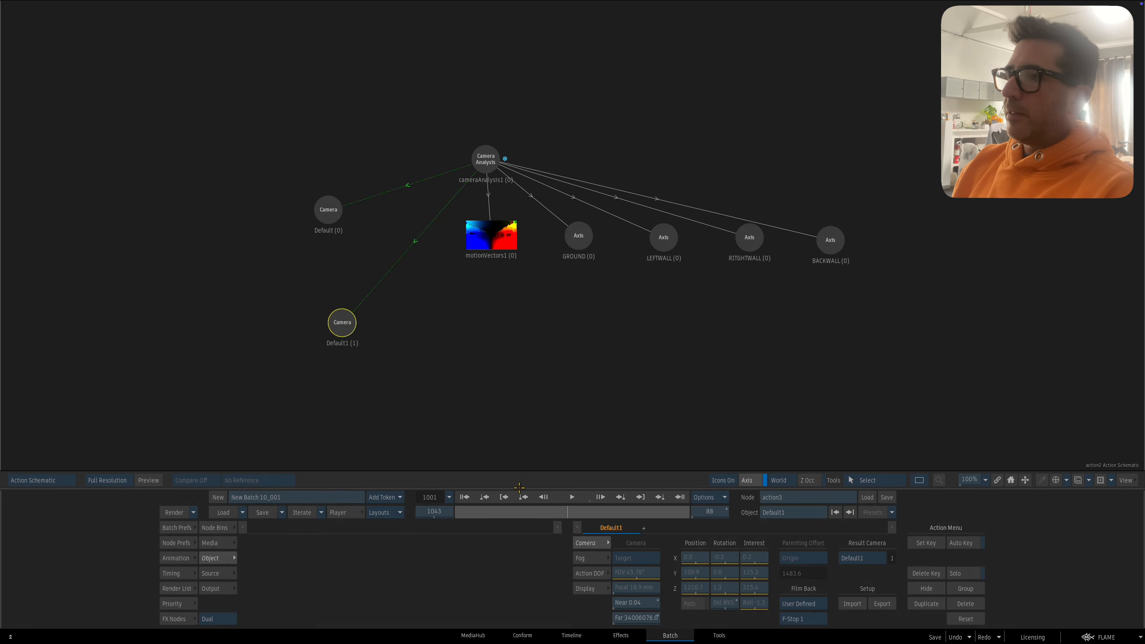
drag(346, 320, 340, 322)
drag(486, 154, 482, 157)
mouse_move(349, 324)
mouse_down()
mouse_move(355, 312)
mouse_move(354, 325)
mouse_up()
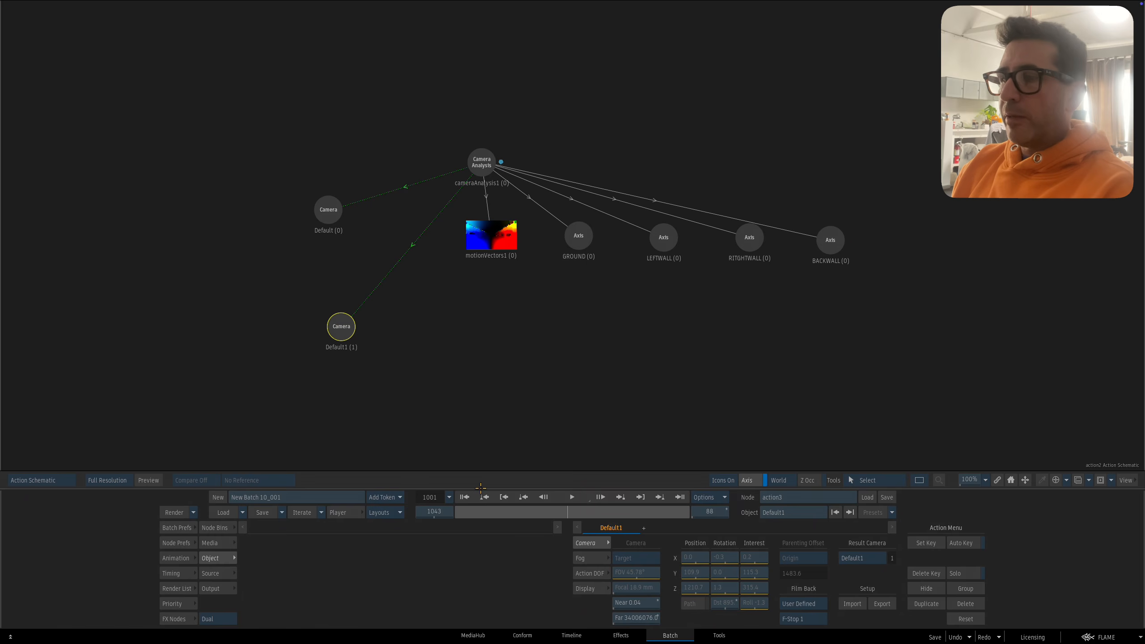
Step: Return to frame 1001 and cut the Mimic Link between cameraAnalysis1 and Default1
click(465, 497)
key(m)
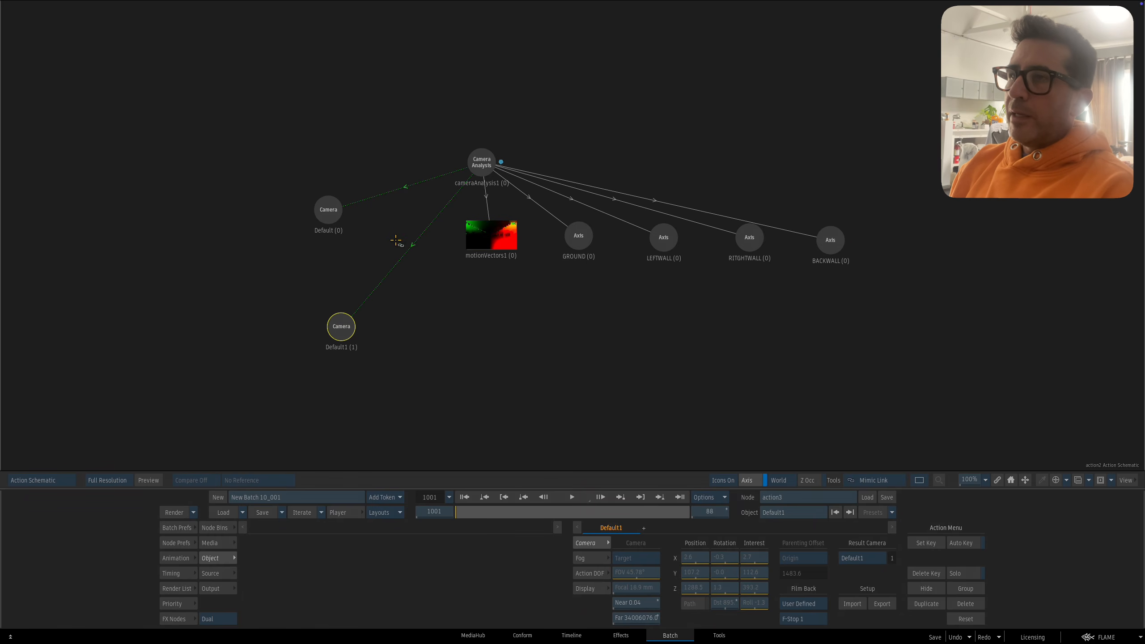
drag(399, 233, 443, 347)
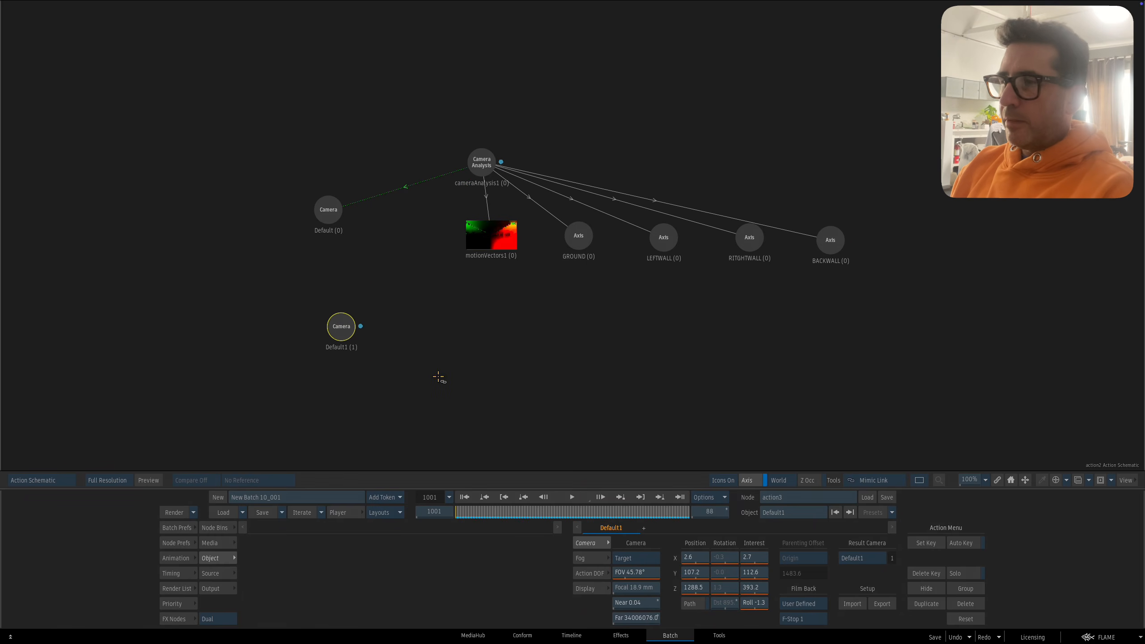
drag(345, 330, 342, 342)
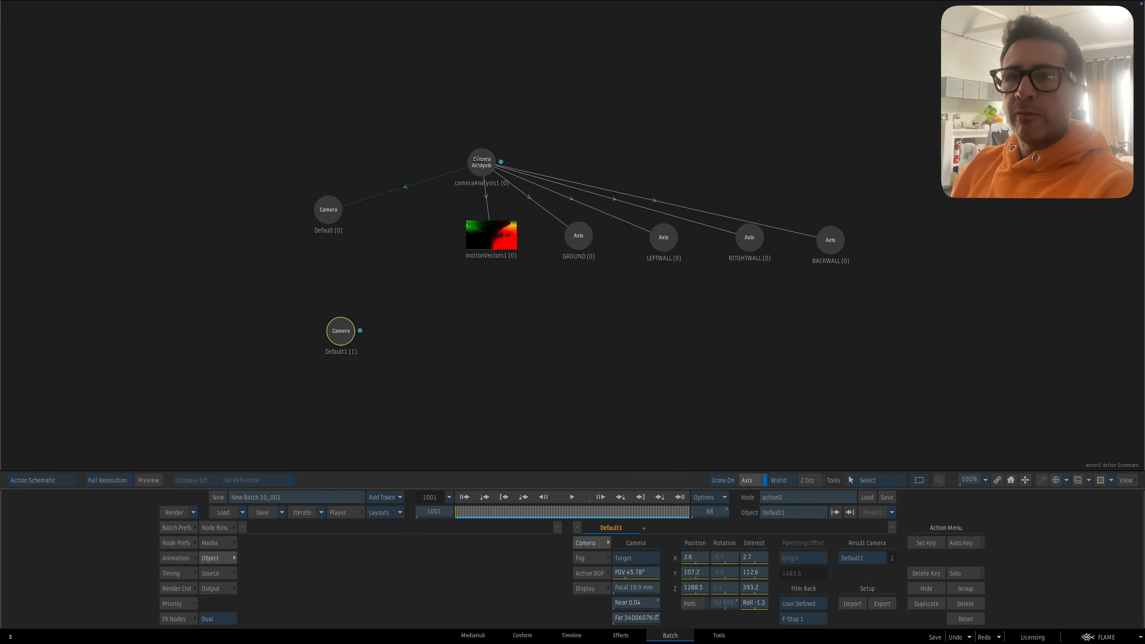
mouse_move(479, 158)
mouse_down()
mouse_move(483, 180)
mouse_move(495, 163)
mouse_up()
Step: Rename the Default1 camera to LOCKEDOFF_FRAME_1001
mouse_move(346, 330)
mouse_down()
mouse_move(349, 339)
mouse_move(348, 329)
mouse_up()
click(791, 514)
key(BackSpace)
key(BackSpace)
key(BackSpace)
key(BackSpace)
key(BackSpace)
key(BackSpace)
key(BackSpace)
key(BackSpace)
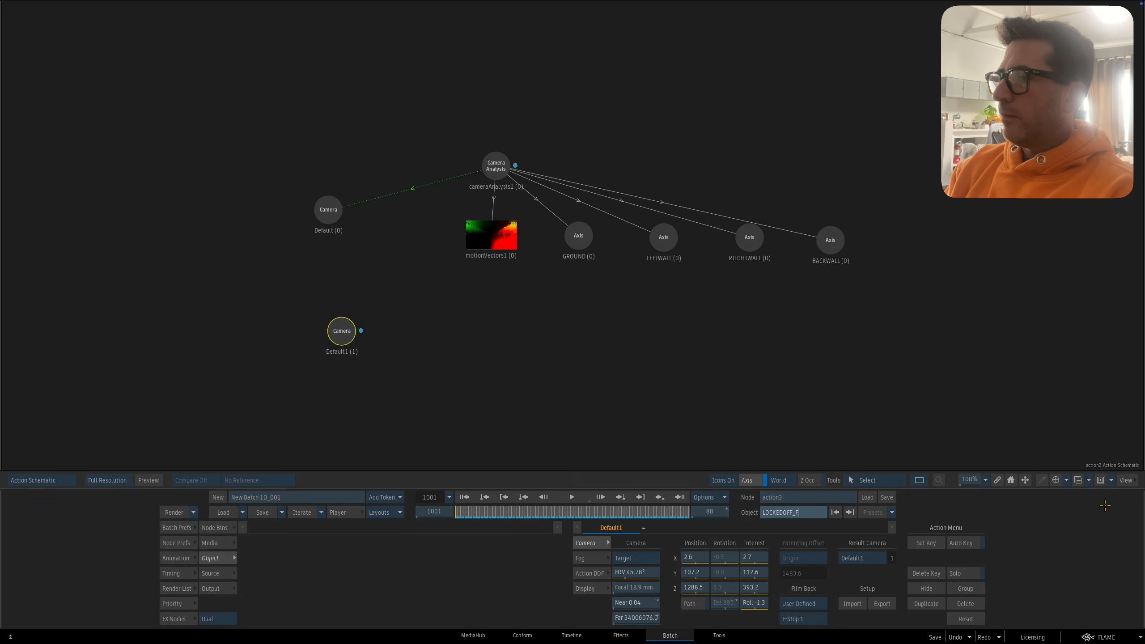
text(LOCKEDOFF_FRAME_1001)
key(Return)
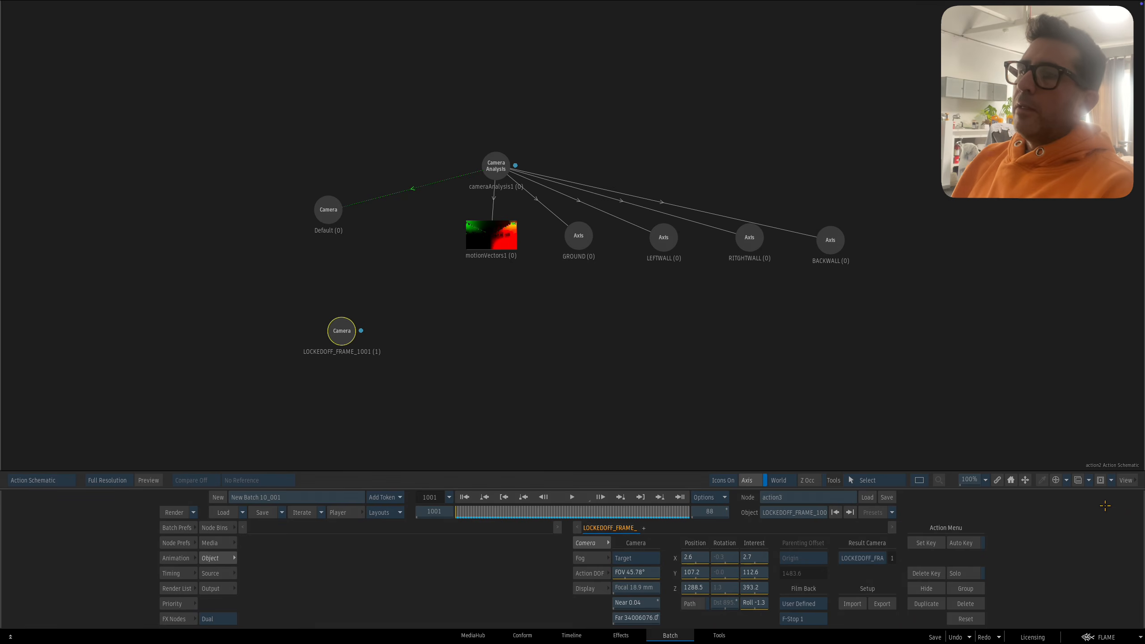
Step: Keep only the frame 1001 keyframes in the animation channels of the LOCKEDOFF_FRAME_1001 camera
drag(342, 332, 340, 335)
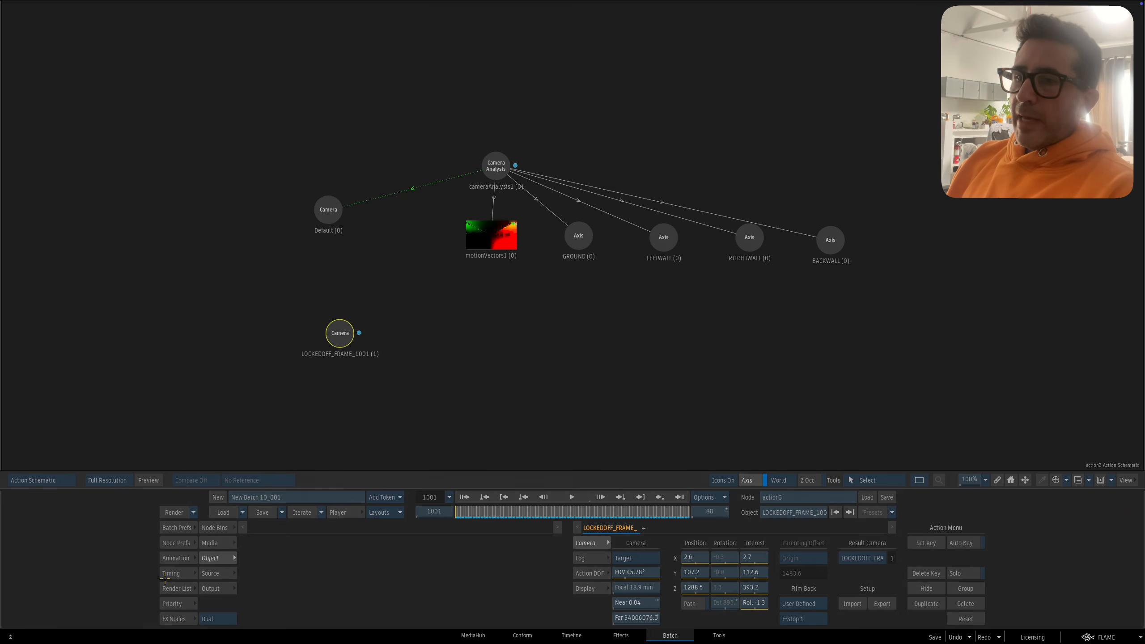
click(178, 558)
drag(494, 513, 453, 511)
drag(341, 332, 341, 333)
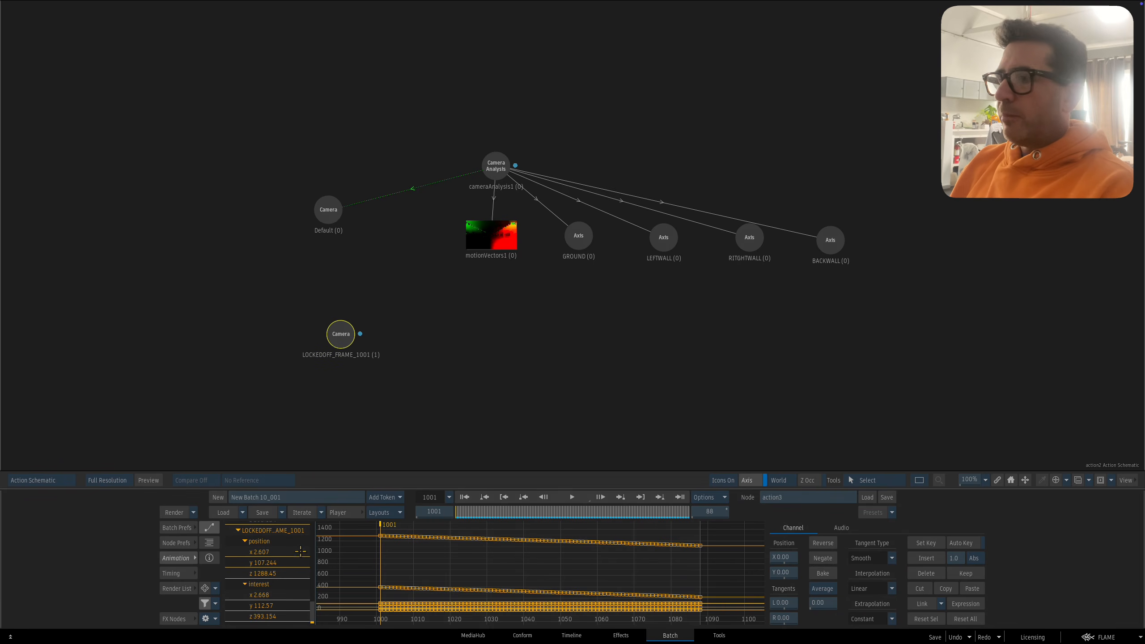
click(966, 574)
drag(343, 337, 342, 358)
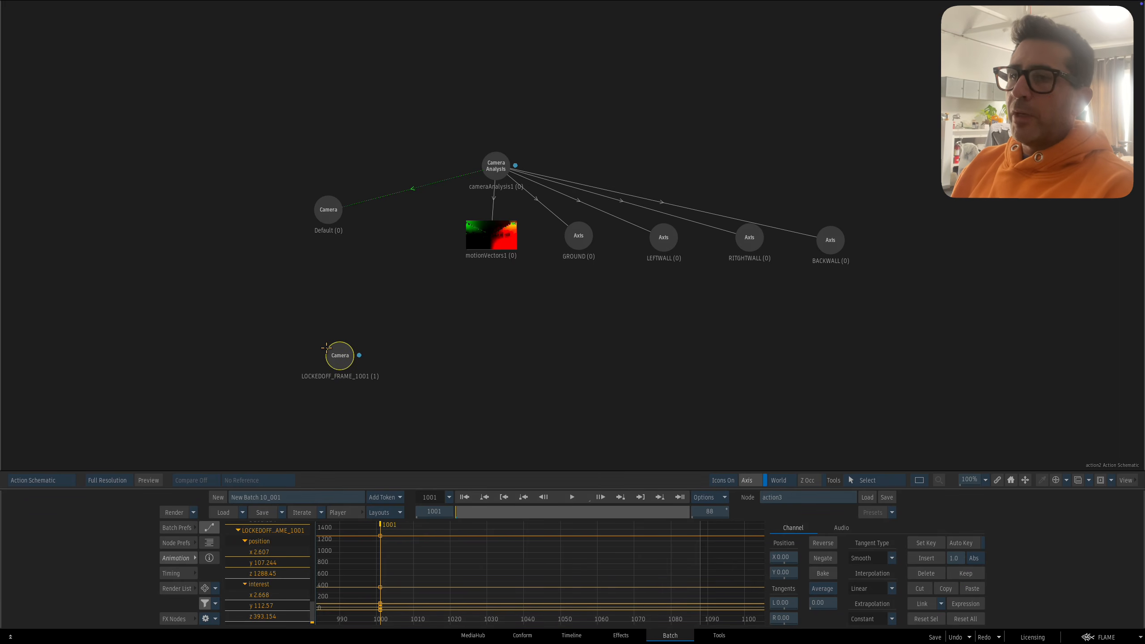
click(185, 556)
Step: Check the result view through the LOCKEDOFF_FRAME_1001 camera and return to the Action schematic
drag(483, 350, 456, 303)
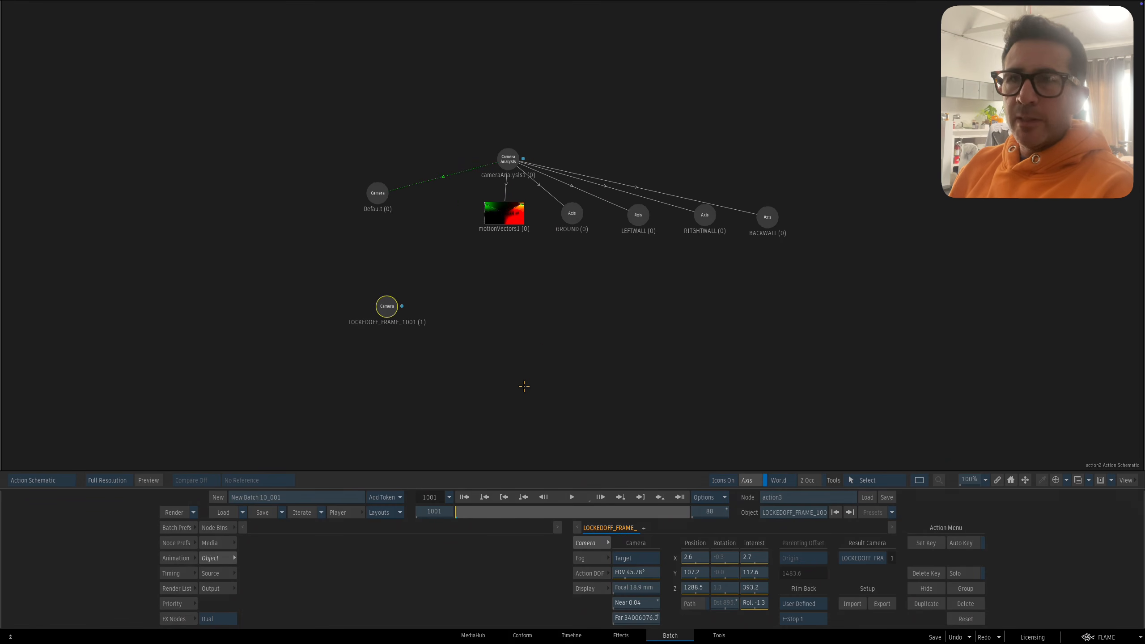
key(F4)
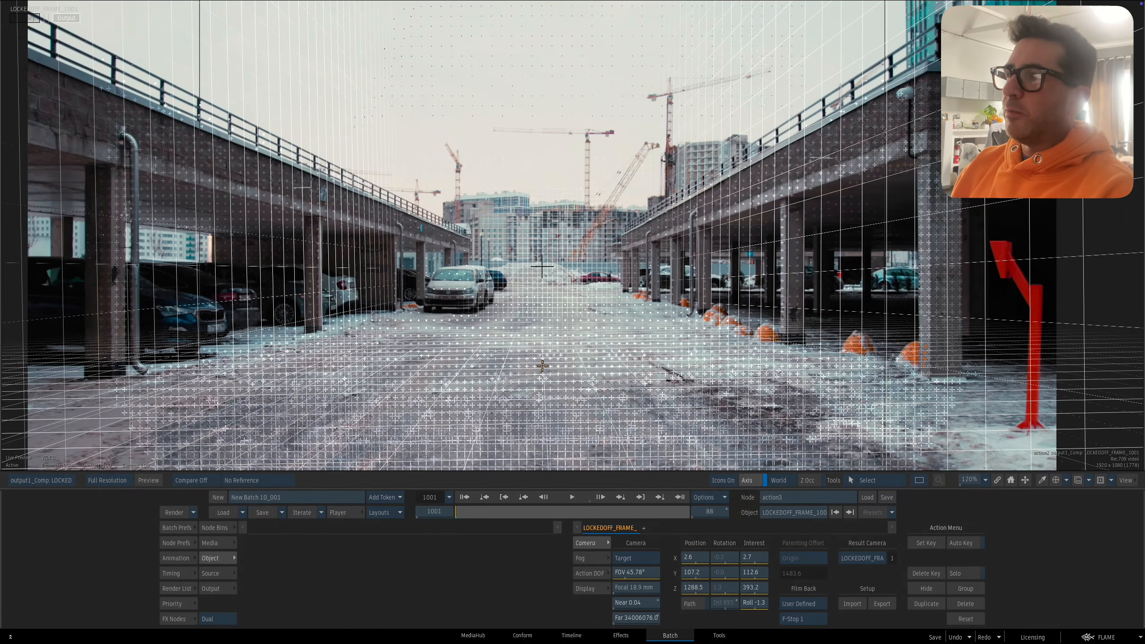
key(Escape)
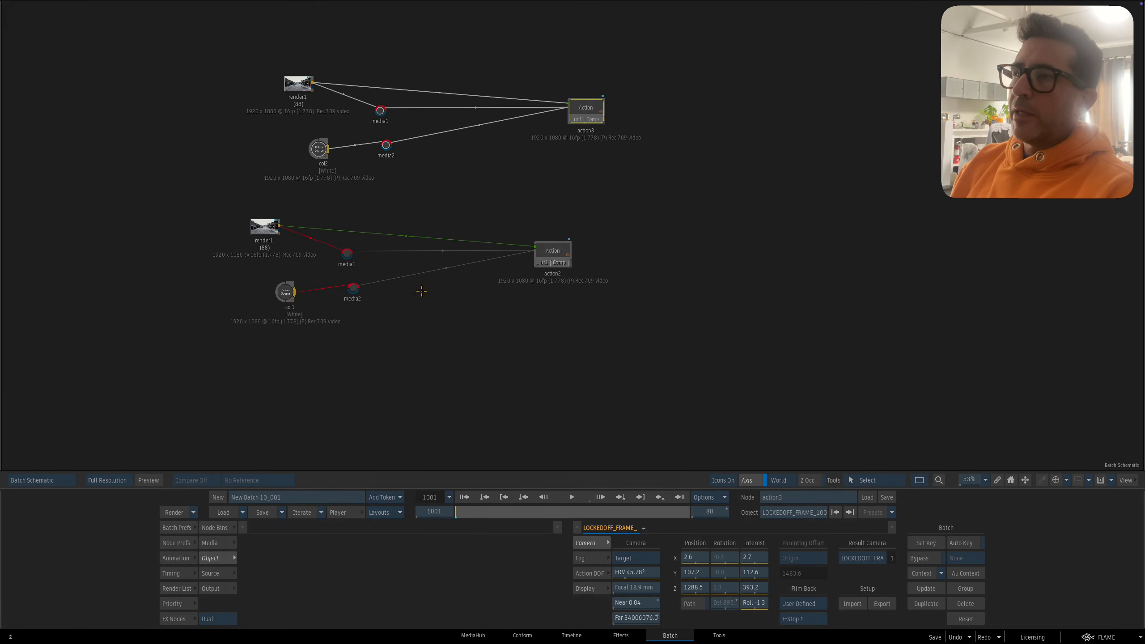
drag(585, 114, 585, 114)
key(Escape)
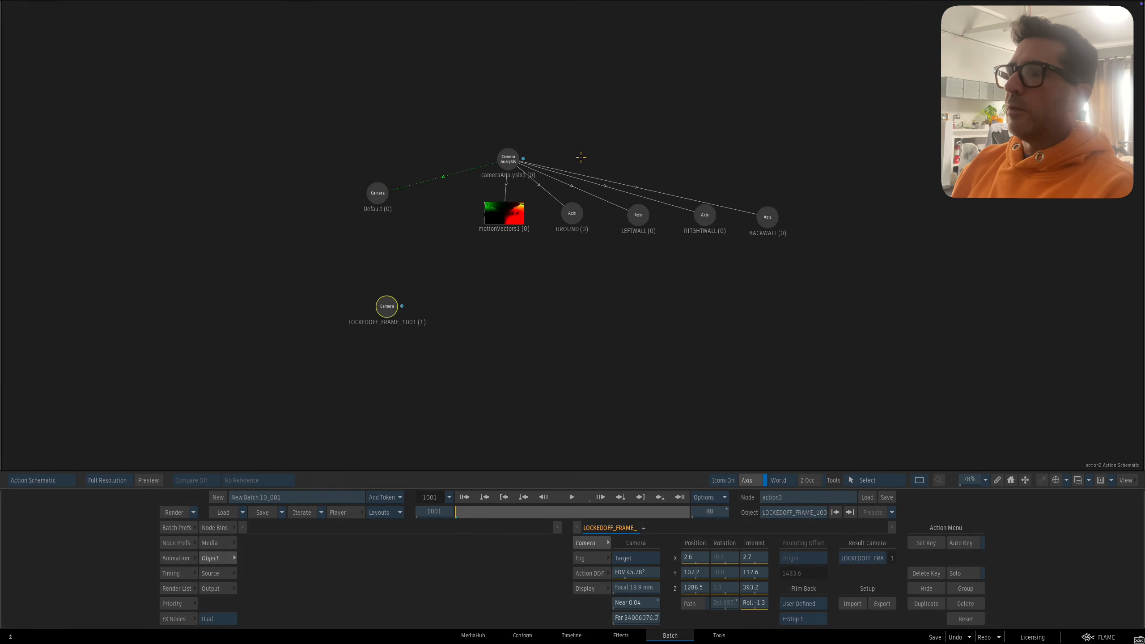
Step: Add the white col2 media as a surface with its own axis below the GROUND node
click(213, 542)
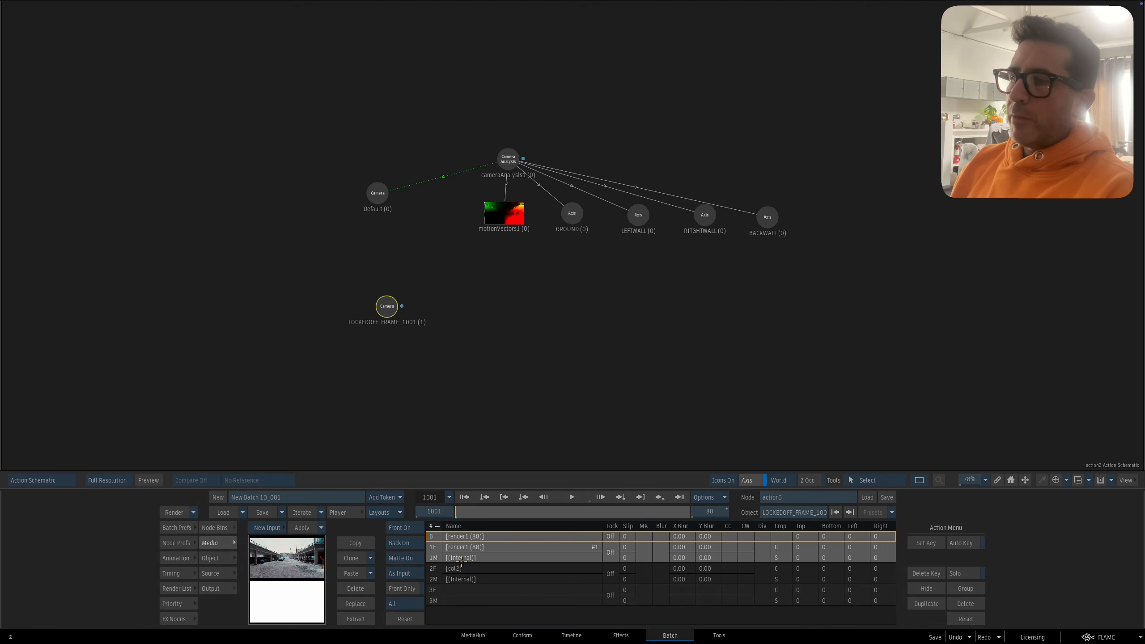
click(435, 576)
drag(308, 558, 570, 301)
drag(575, 219, 571, 224)
double_click(569, 301)
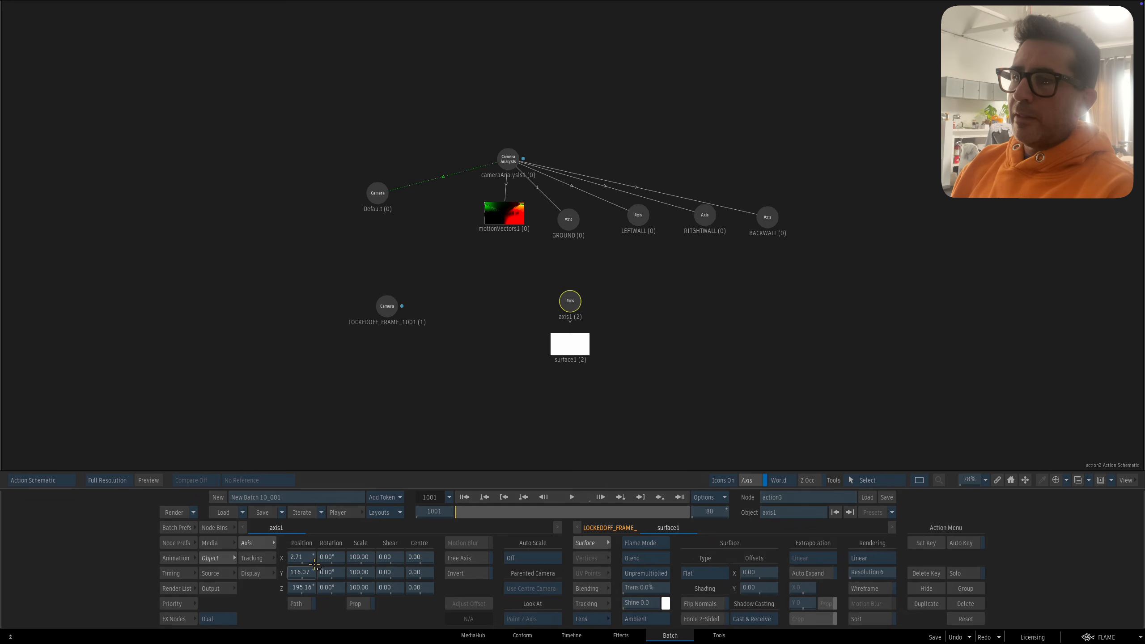
Step: Reset axis1's X, Y and Z position to 0.00
drag(567, 309, 561, 313)
ctrl+click(301, 557)
ctrl+click(301, 573)
ctrl+click(303, 588)
drag(560, 307, 565, 296)
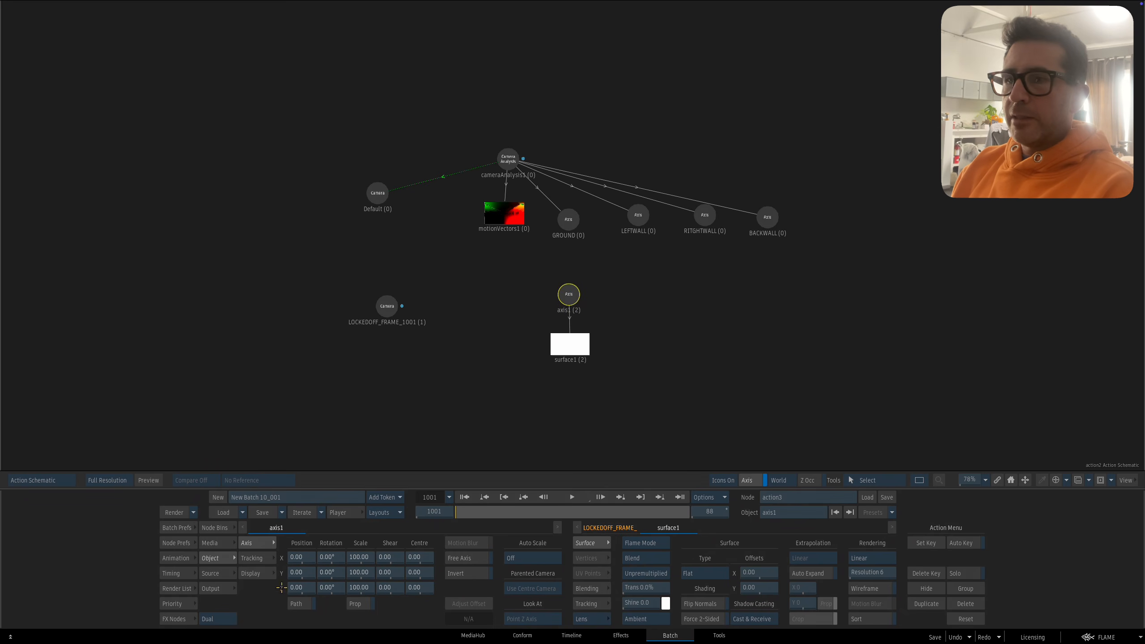
Step: Parent the white surface's axis1 to the GROUND axis and inspect its alignment in the result view
click(567, 221)
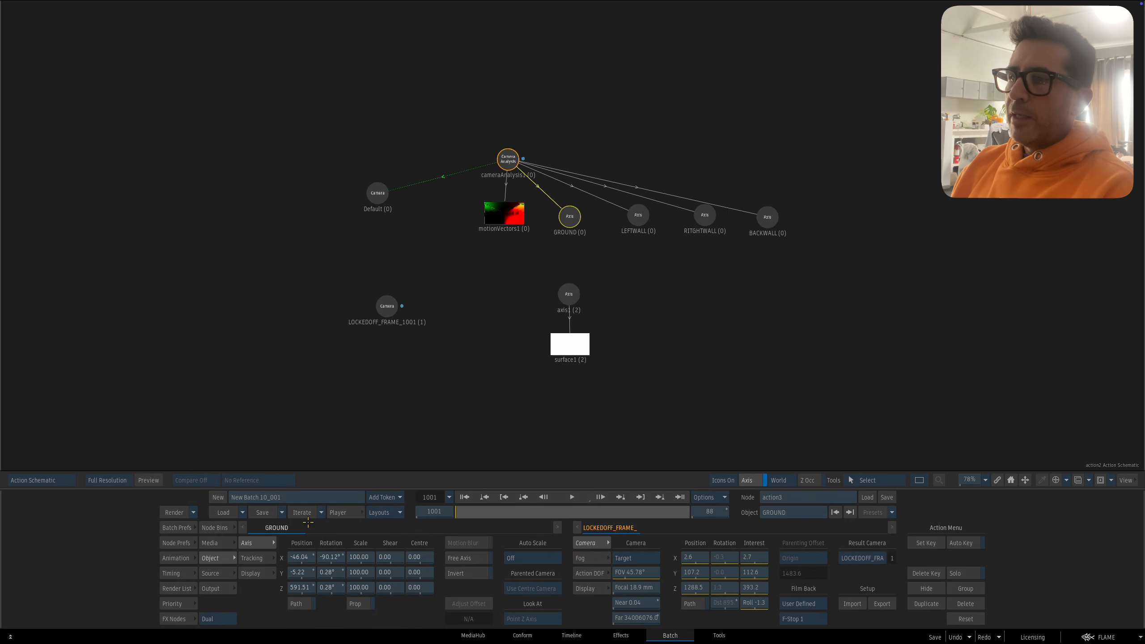
drag(704, 215, 701, 216)
drag(771, 217, 767, 219)
click(570, 219)
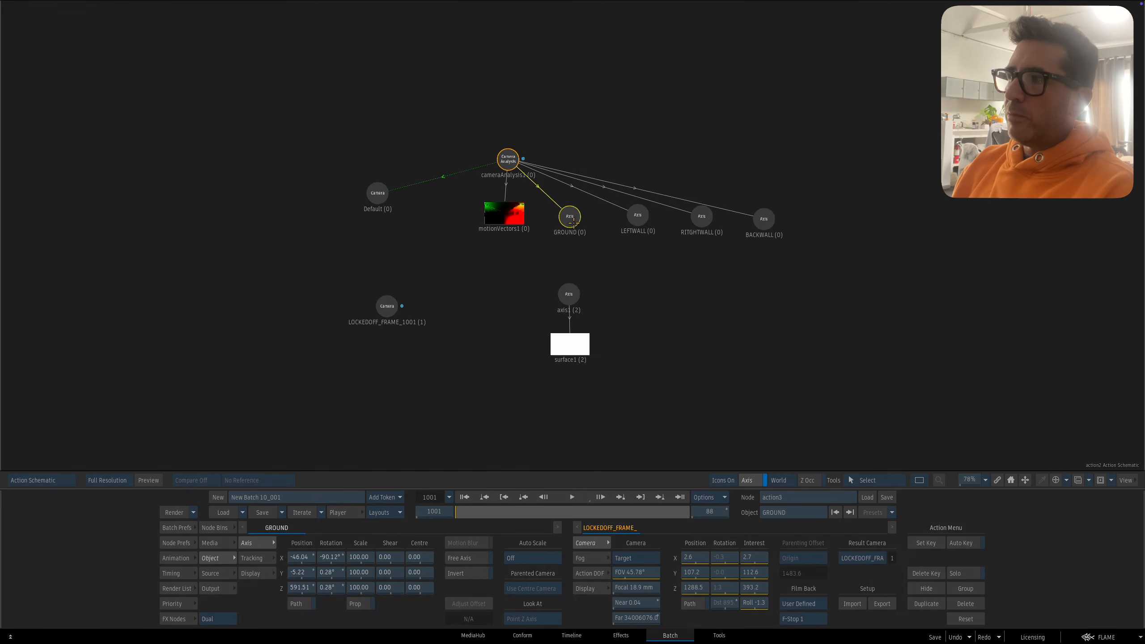
drag(572, 298, 570, 296)
click(569, 296)
key(F4)
drag(603, 343, 644, 261)
drag(644, 262, 597, 301)
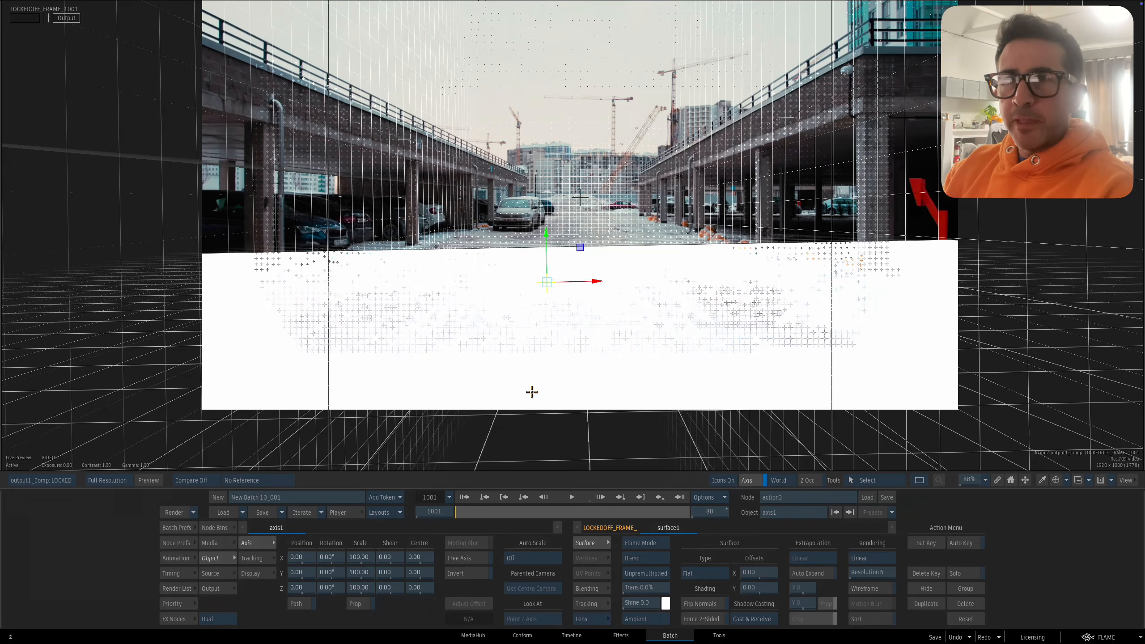
Step: Set axis1's scale to 968 in Y and 34 in X to stretch the white surface along the ground
key(F8)
click(569, 296)
key(F4)
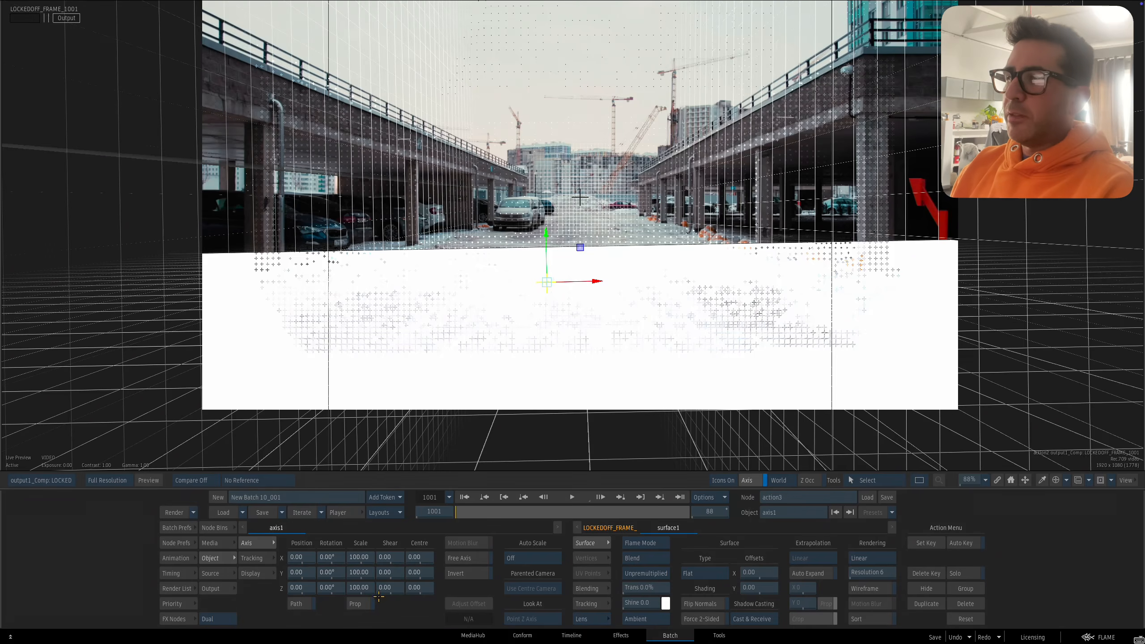
drag(362, 572, 656, 532)
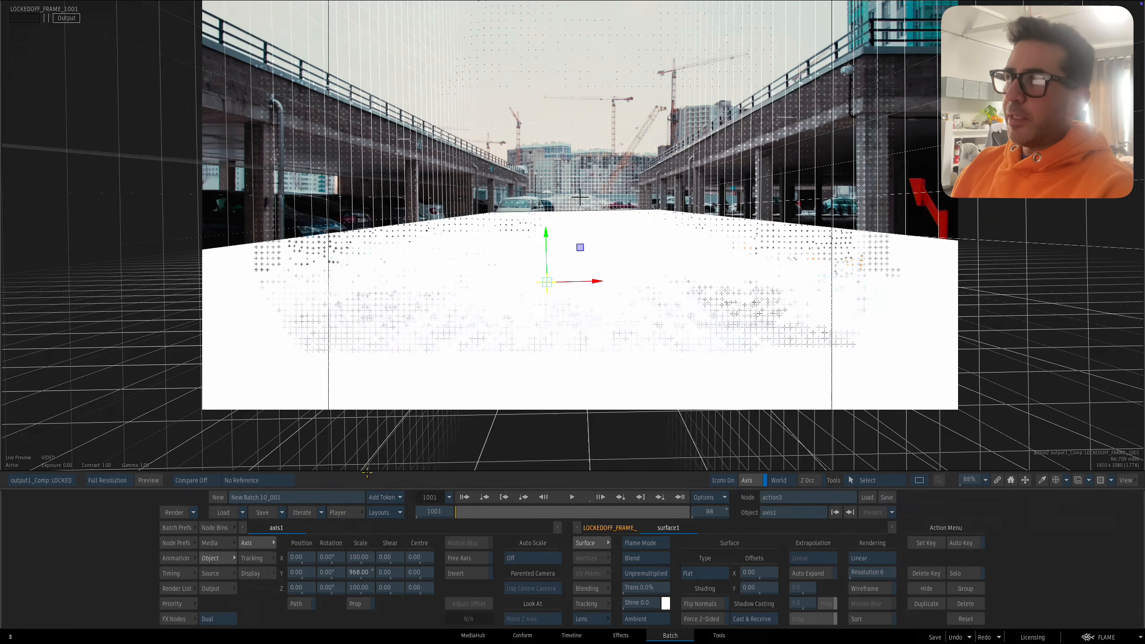
drag(361, 557, 336, 557)
key(Escape)
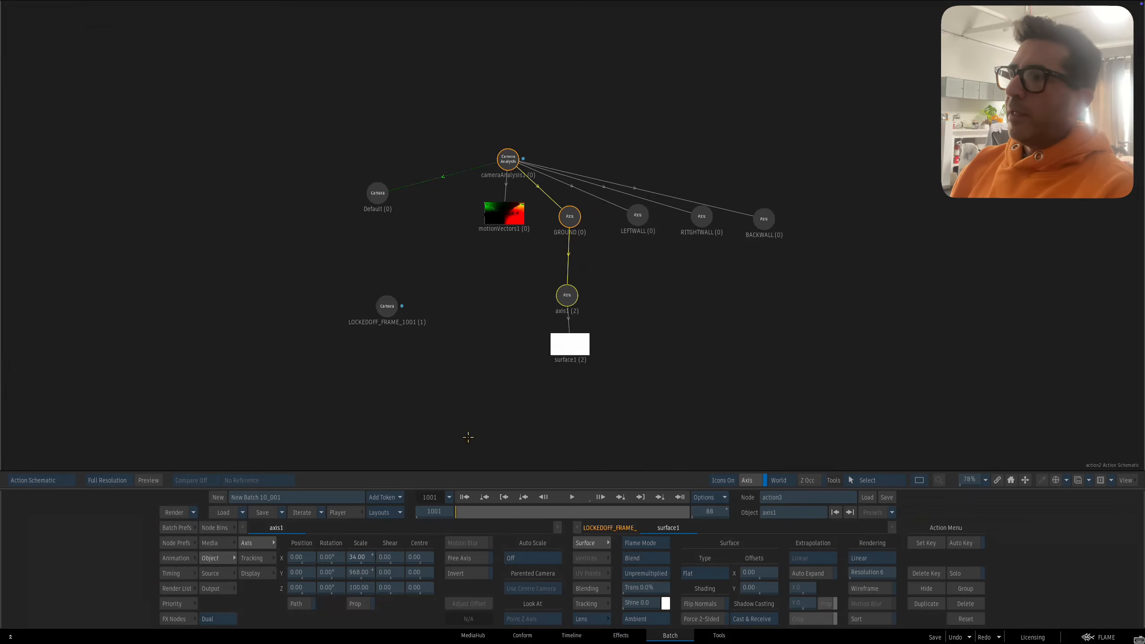
Step: Hide surface1 and examine the ground area of the car park in the Media Back view
click(569, 346)
key(Escape)
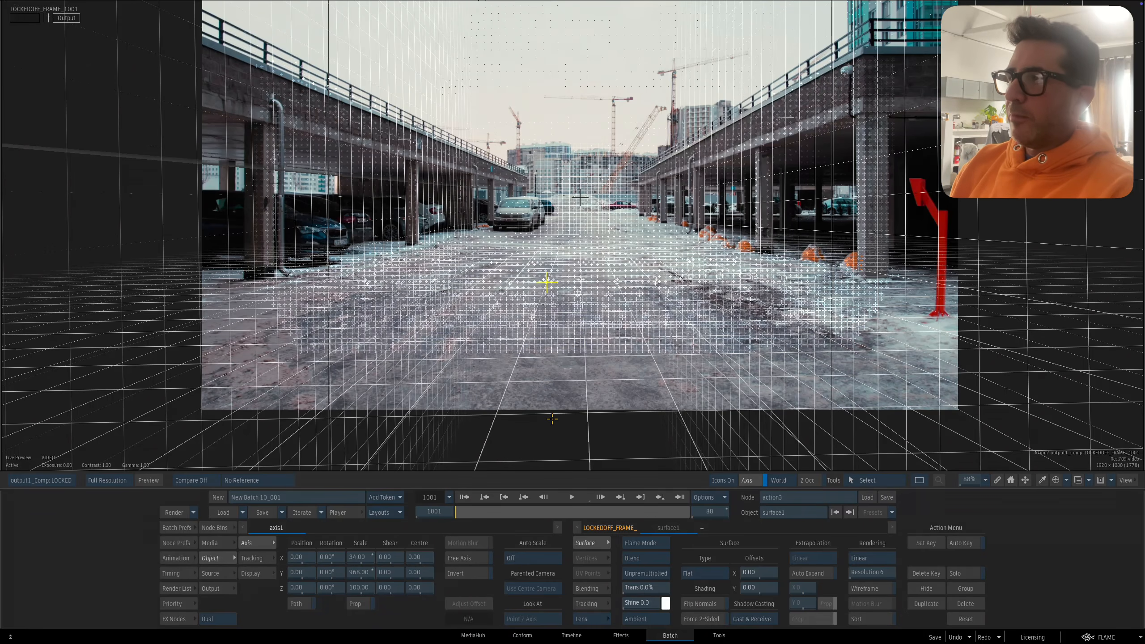
key(F2)
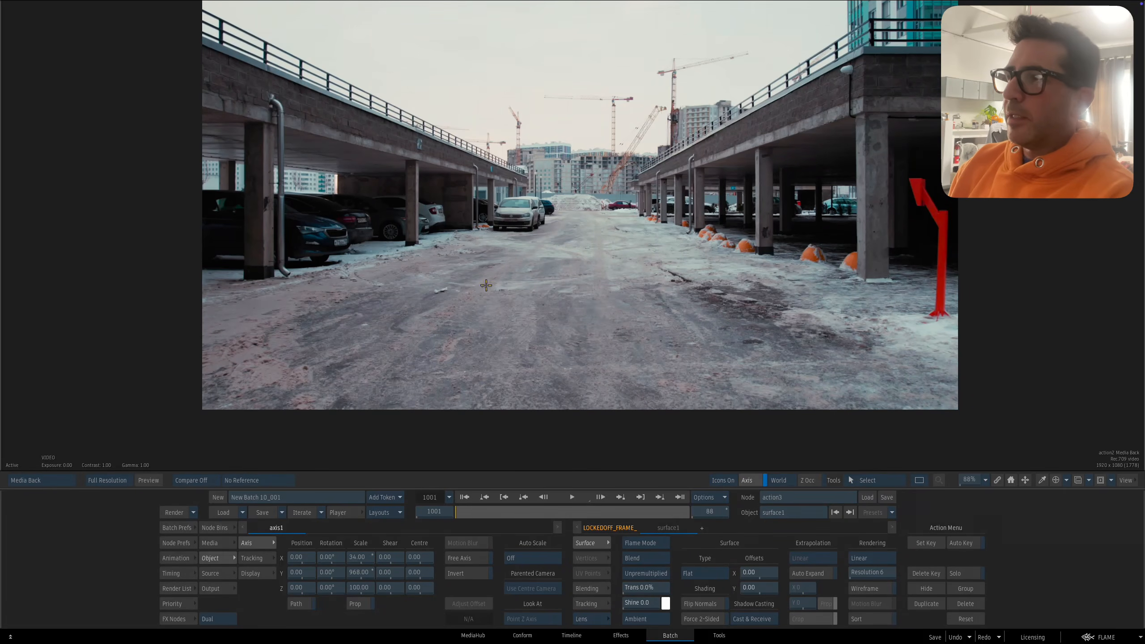
drag(455, 311, 427, 301)
mouse_move(627, 253)
mouse_down()
mouse_move(603, 291)
mouse_move(630, 245)
mouse_up()
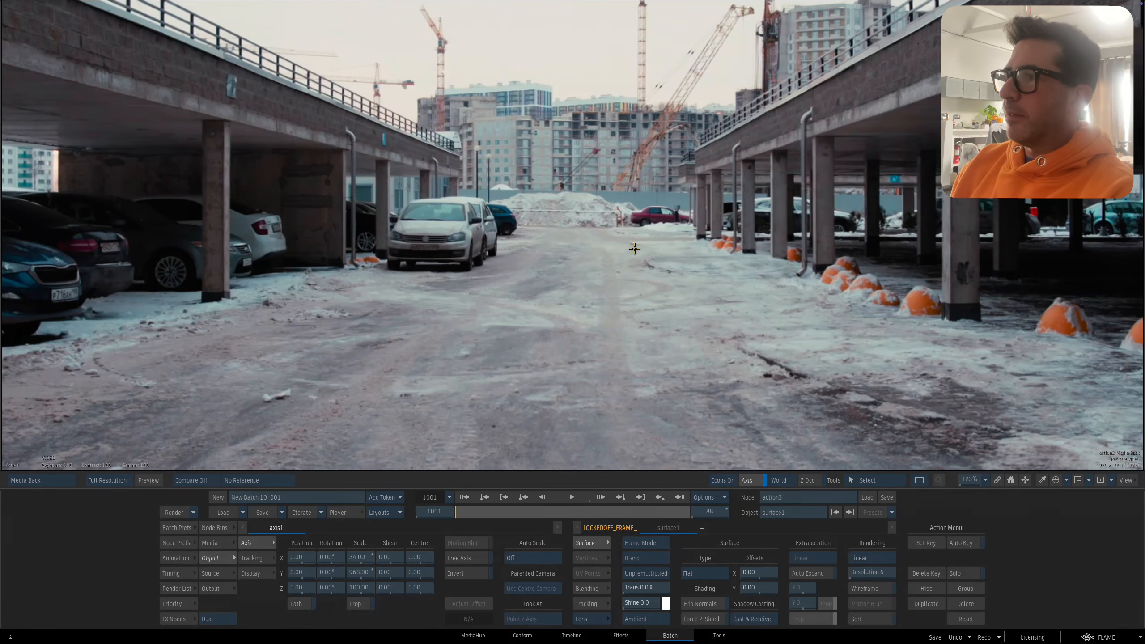
drag(672, 279, 637, 324)
drag(614, 383, 619, 343)
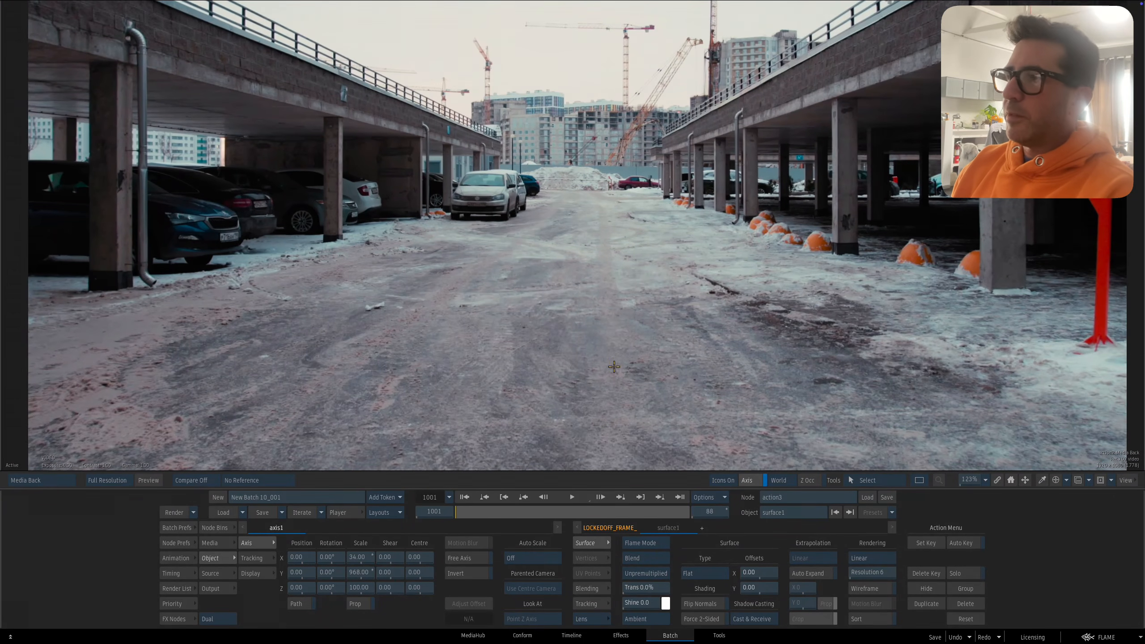
Step: Unhide surface1 and set axis1's X scale to 40.00 to widen the white surface over the ground
key(F4)
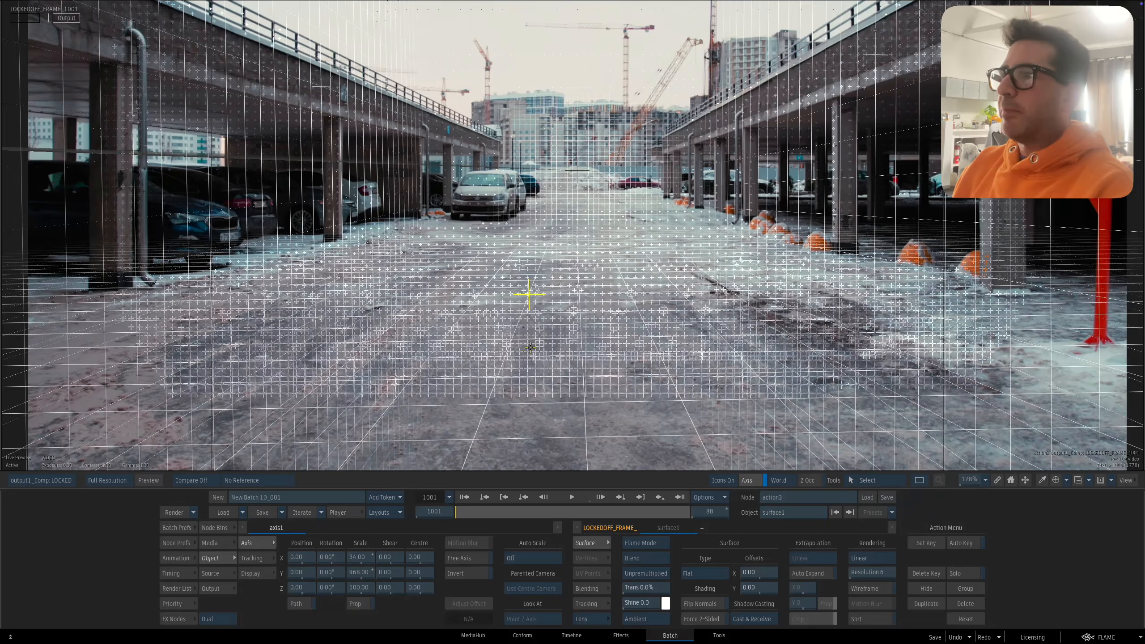
key(F8)
key(F4)
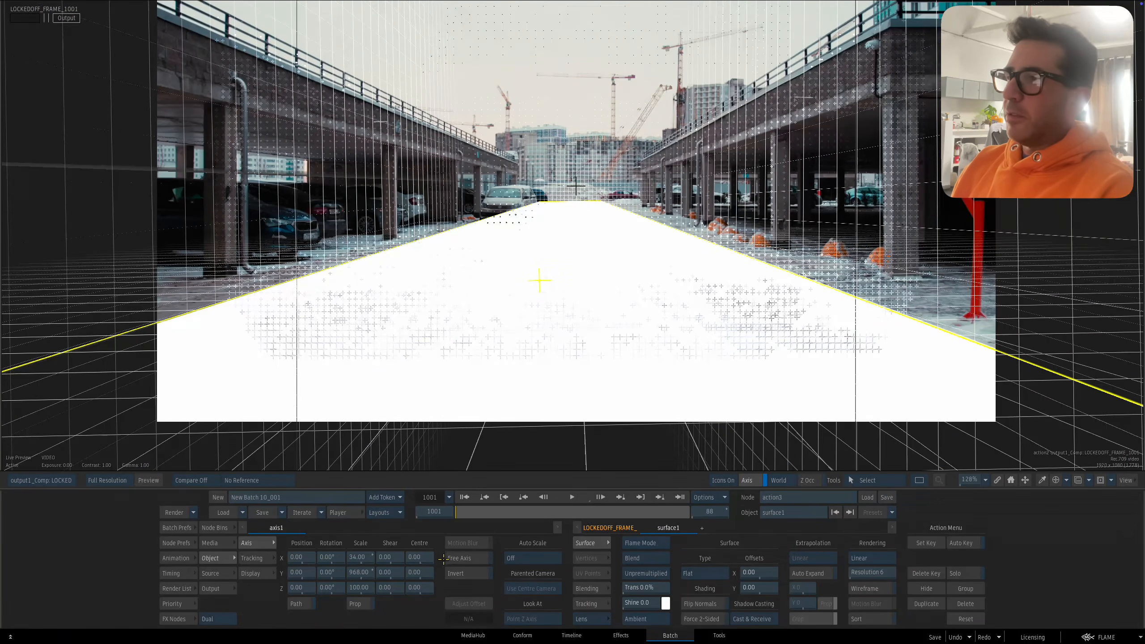
drag(360, 559, 365, 560)
drag(548, 383, 579, 375)
key(F4)
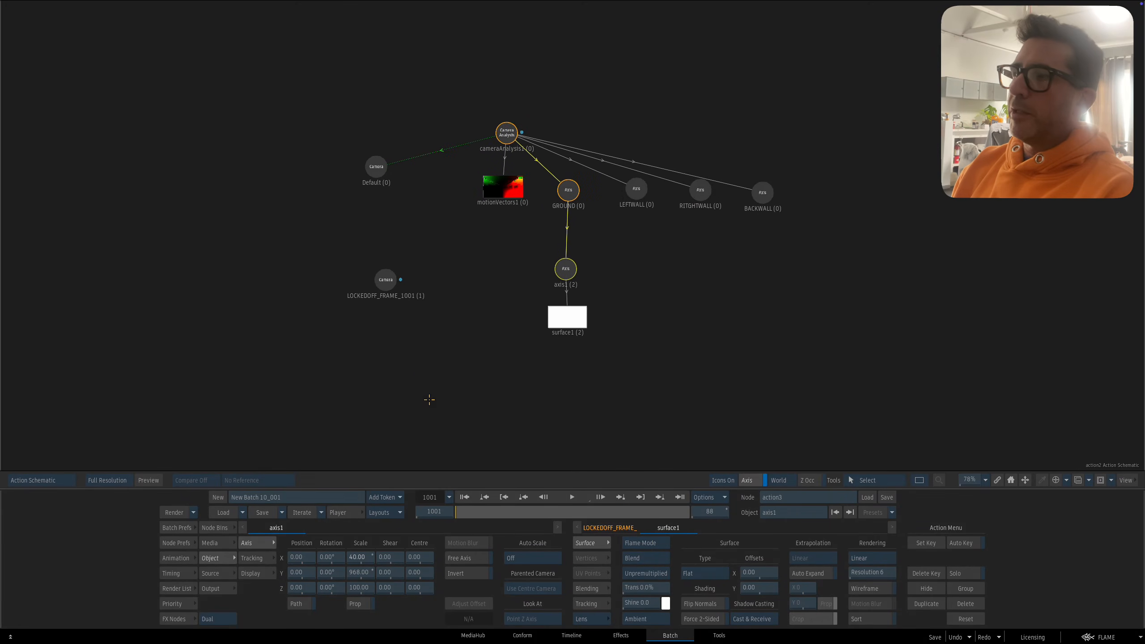
Step: Select the render1 front media and attach a Diffuse map using it beneath surface1
click(232, 524)
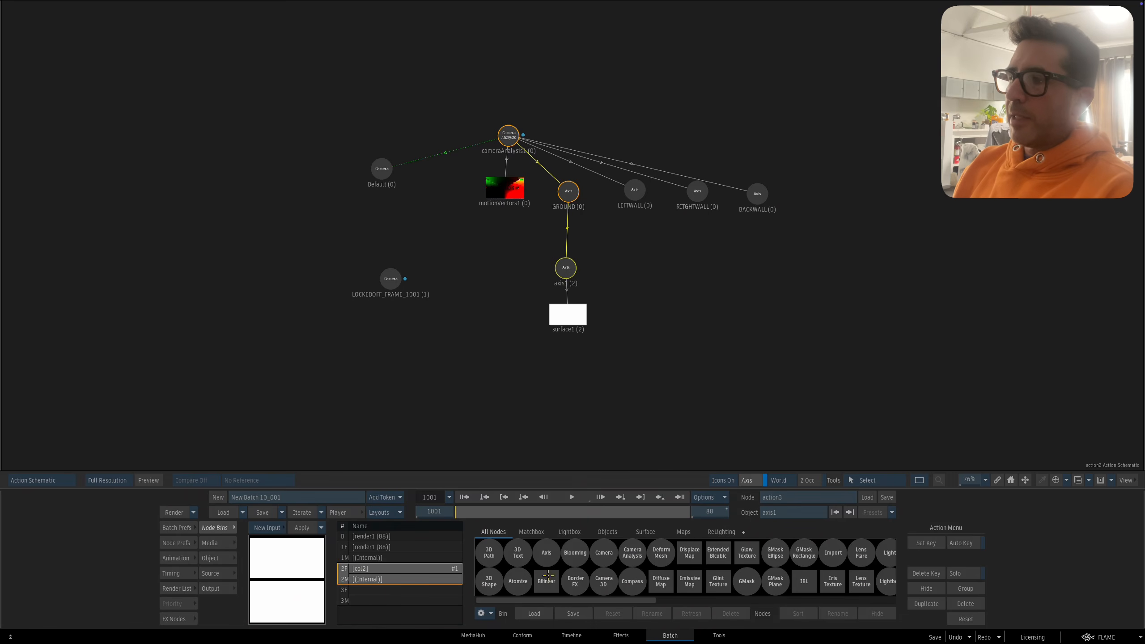
click(345, 553)
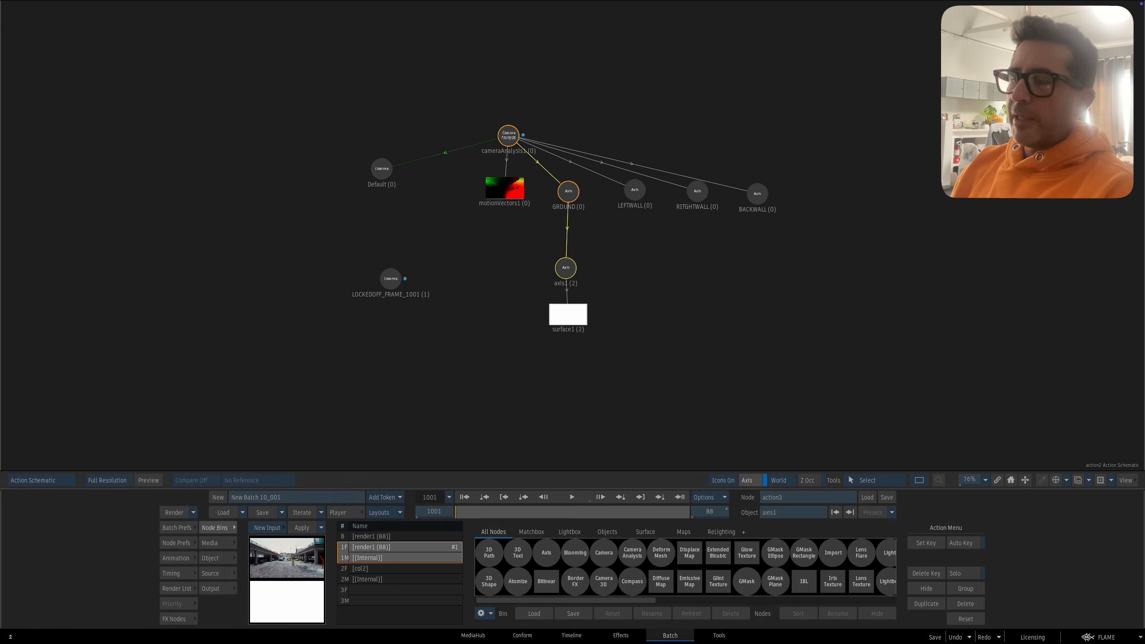
drag(275, 585, 663, 584)
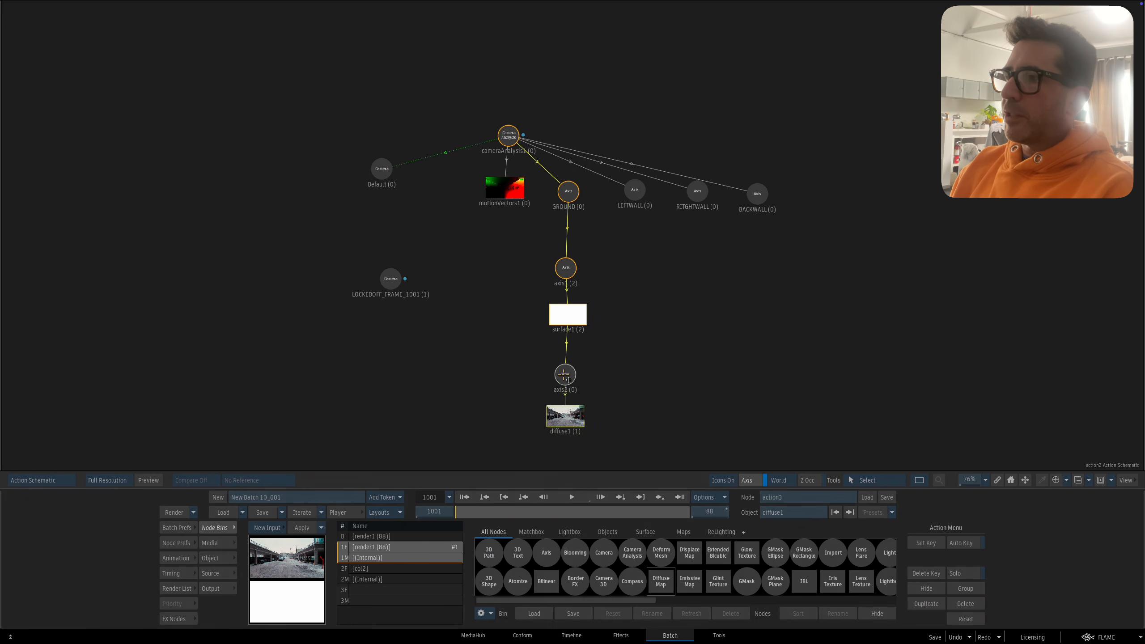
drag(565, 421, 564, 424)
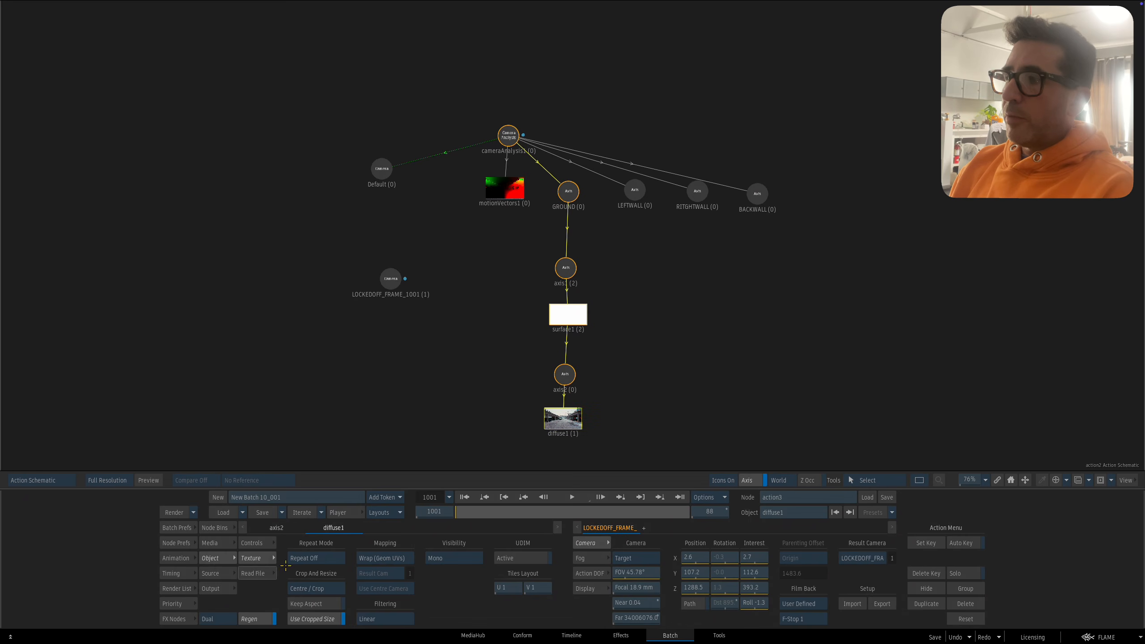
Step: Set the diffuse map's mapping to Projection with Default as the projecting camera
click(385, 558)
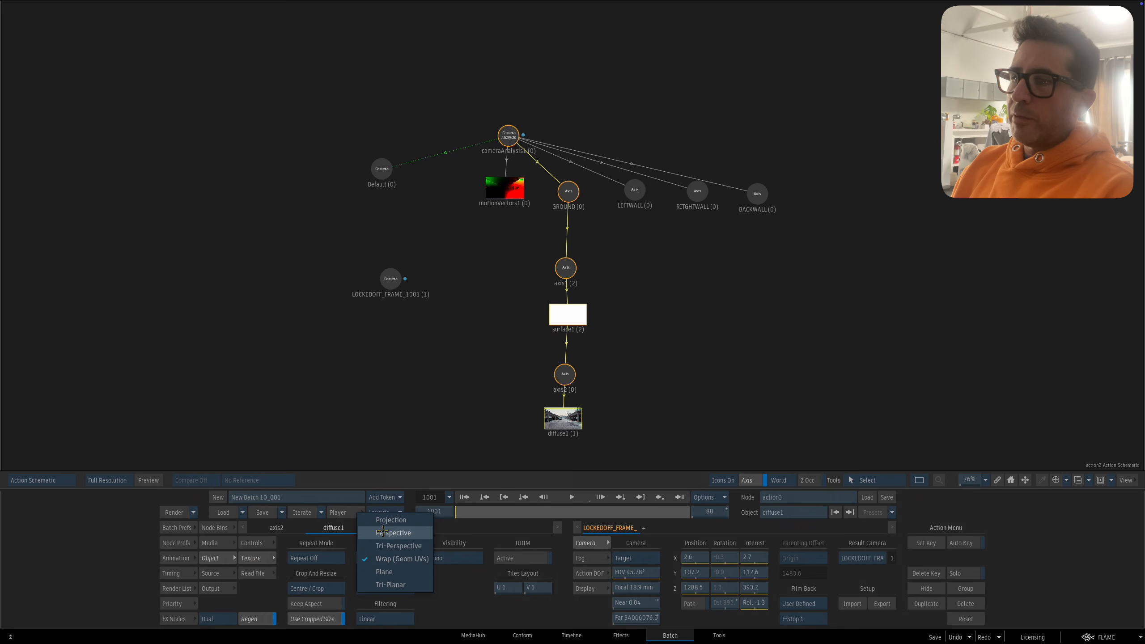
click(377, 520)
click(378, 574)
click(388, 560)
Step: Turn the back media off in the media list and inspect the ground projection in the result view
drag(384, 171, 380, 174)
key(F4)
drag(516, 425, 515, 409)
click(220, 542)
click(401, 543)
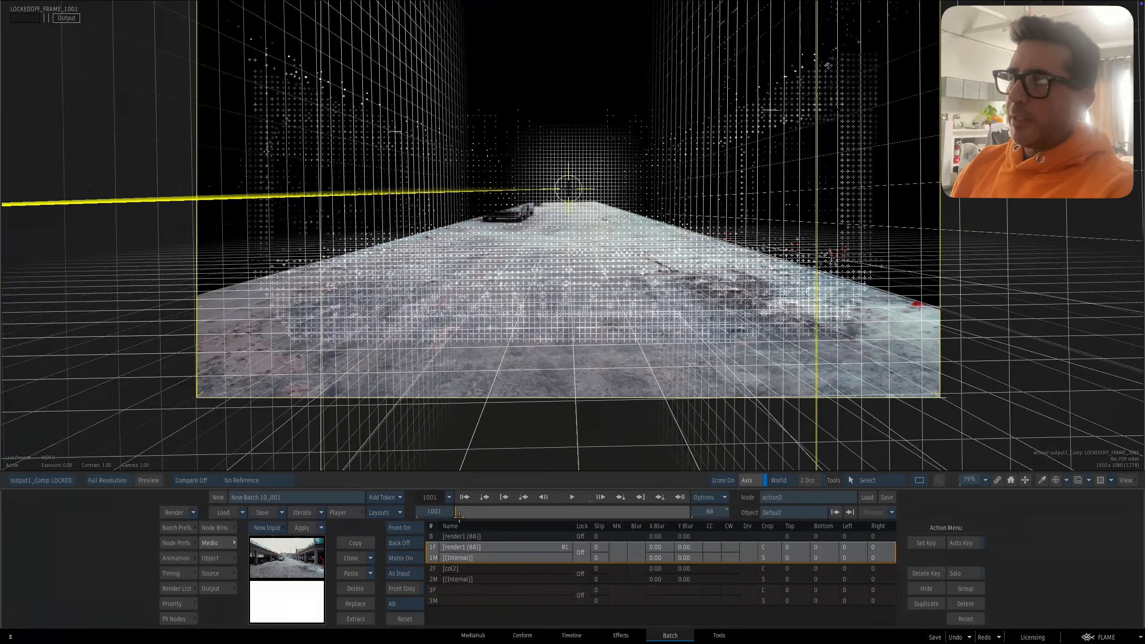
mouse_move(460, 517)
mouse_down()
mouse_move(586, 514)
mouse_move(456, 515)
mouse_up()
key(Escape)
Step: Set the result camera to Default and show the result view through it
click(389, 281)
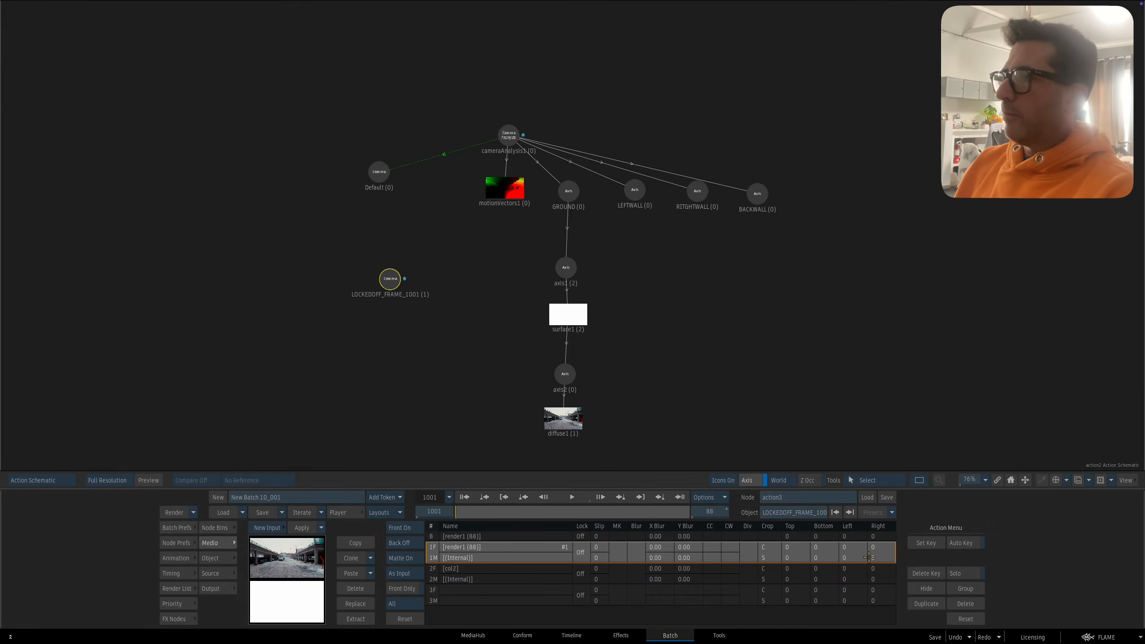
double_click(391, 280)
click(862, 558)
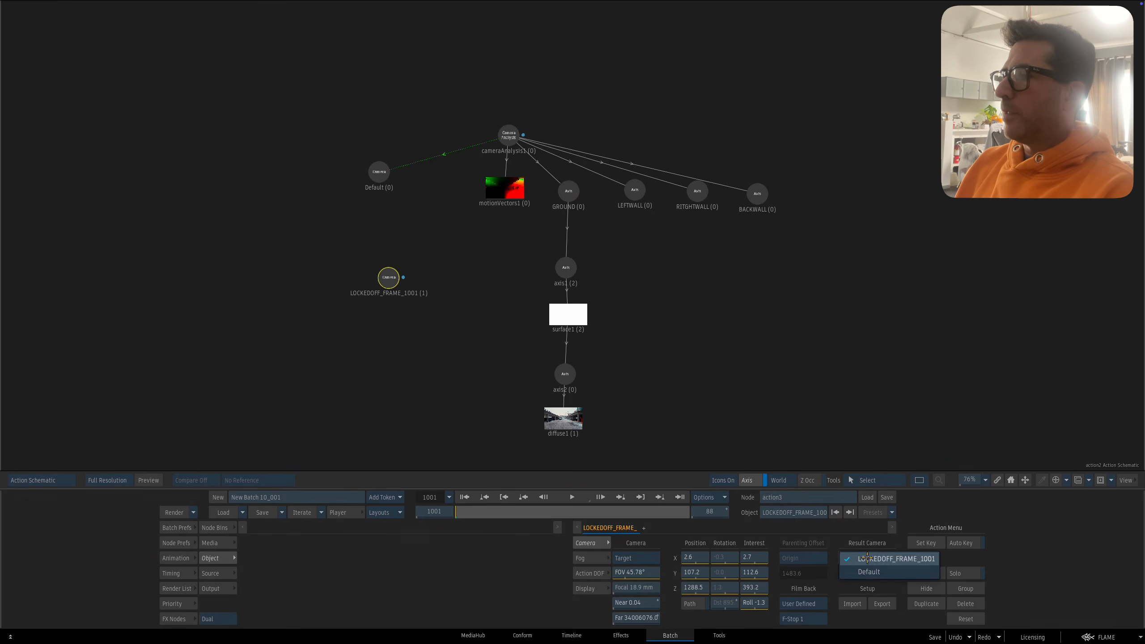
click(862, 573)
key(Escape)
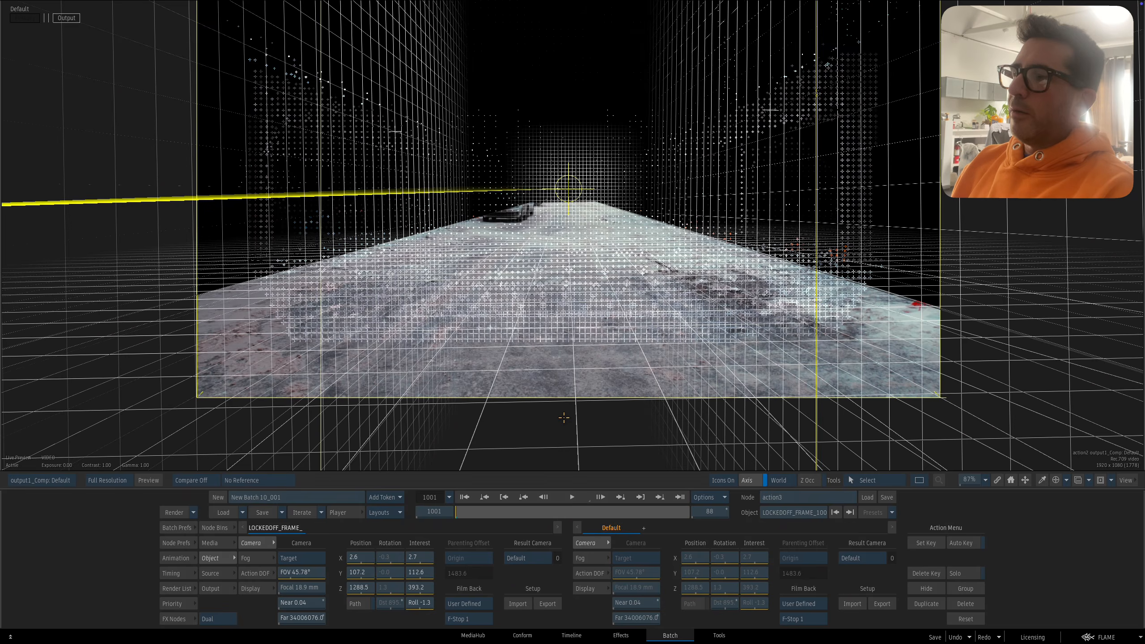
key(Escape)
click(565, 416)
click(382, 180)
drag(382, 185, 387, 188)
click(568, 415)
click(383, 177)
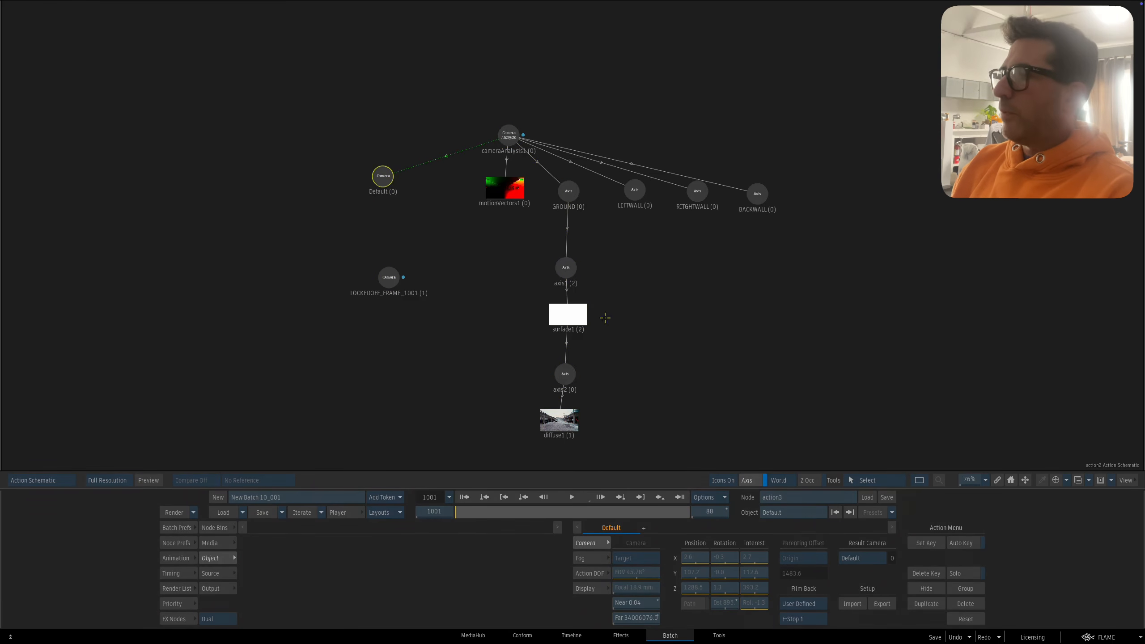
Step: Hide the scene icons in the result view, play the ground projection through the Default camera and return to frame 1001
key(Escape)
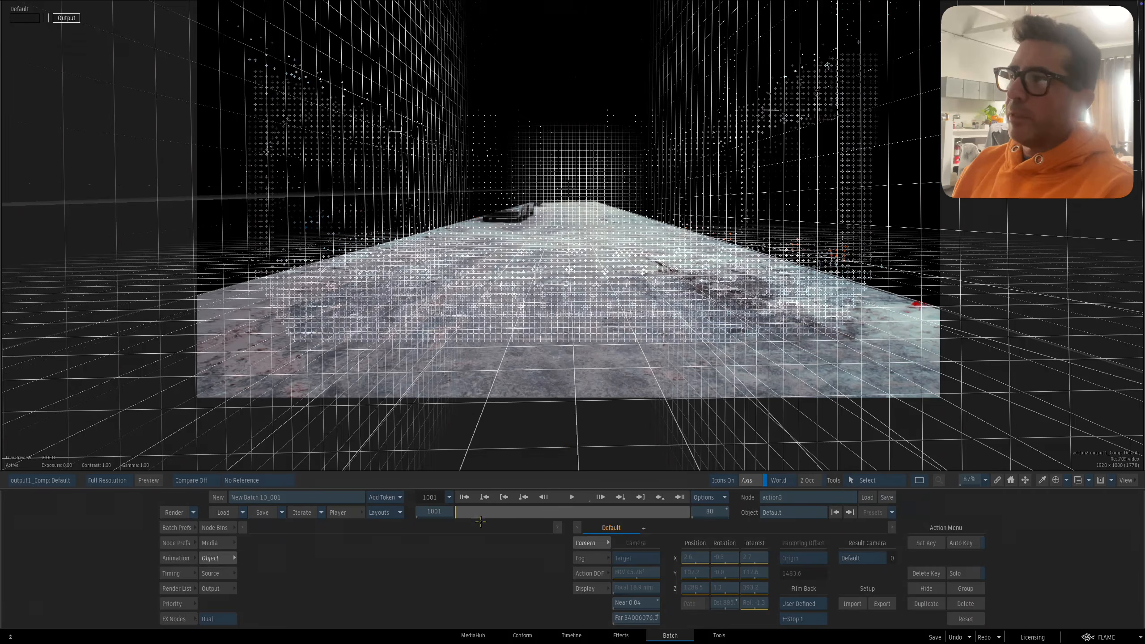
key(ctrl+i)
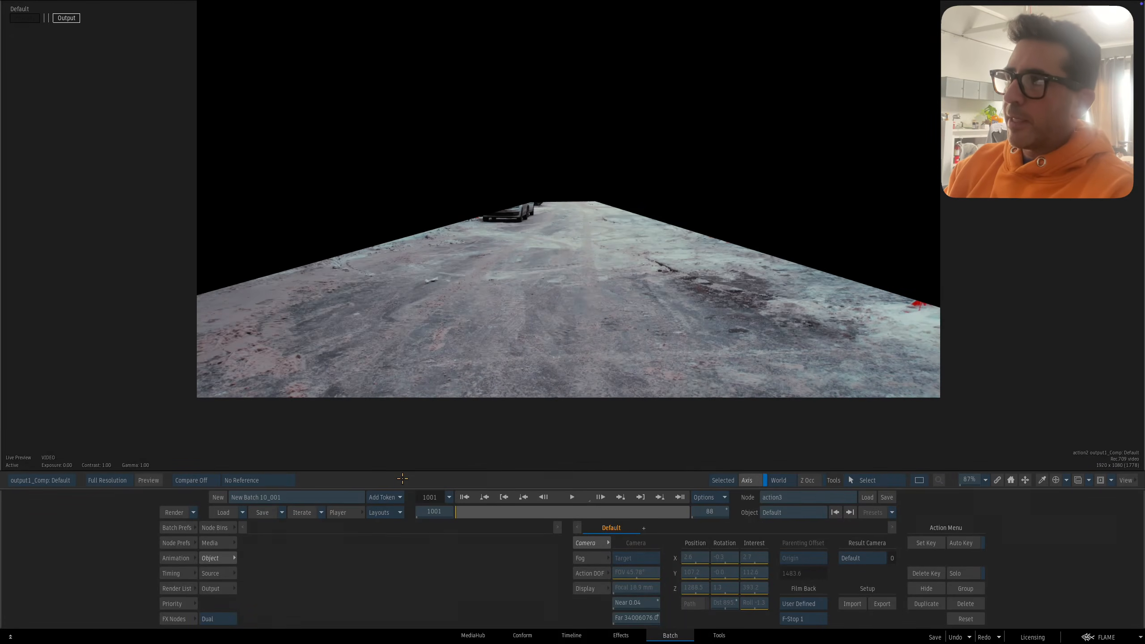
click(578, 493)
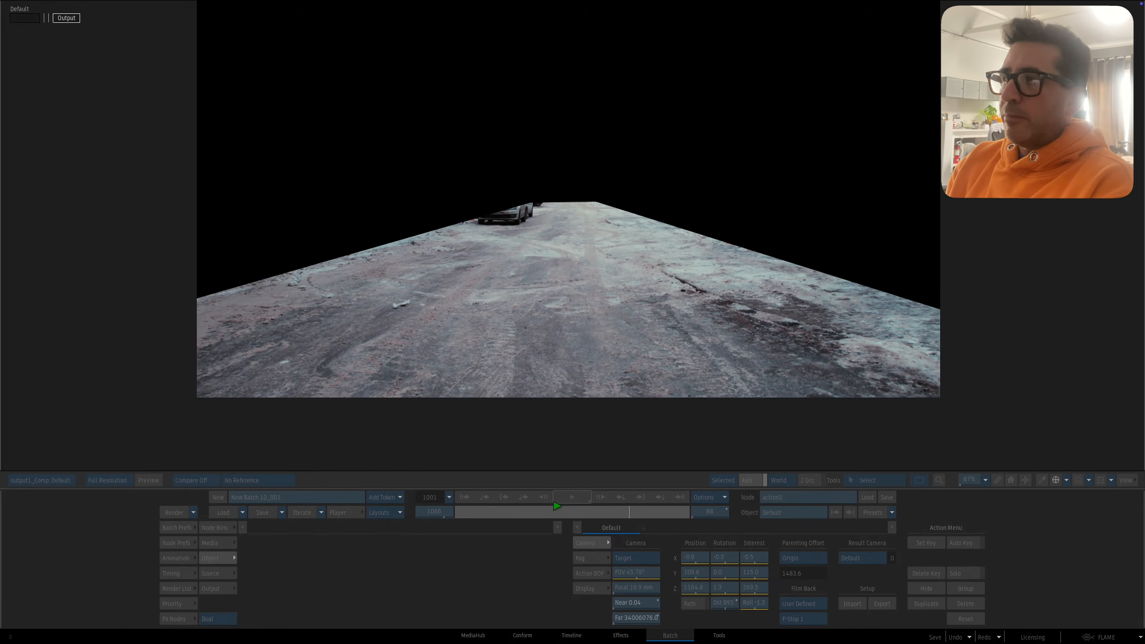
click(483, 496)
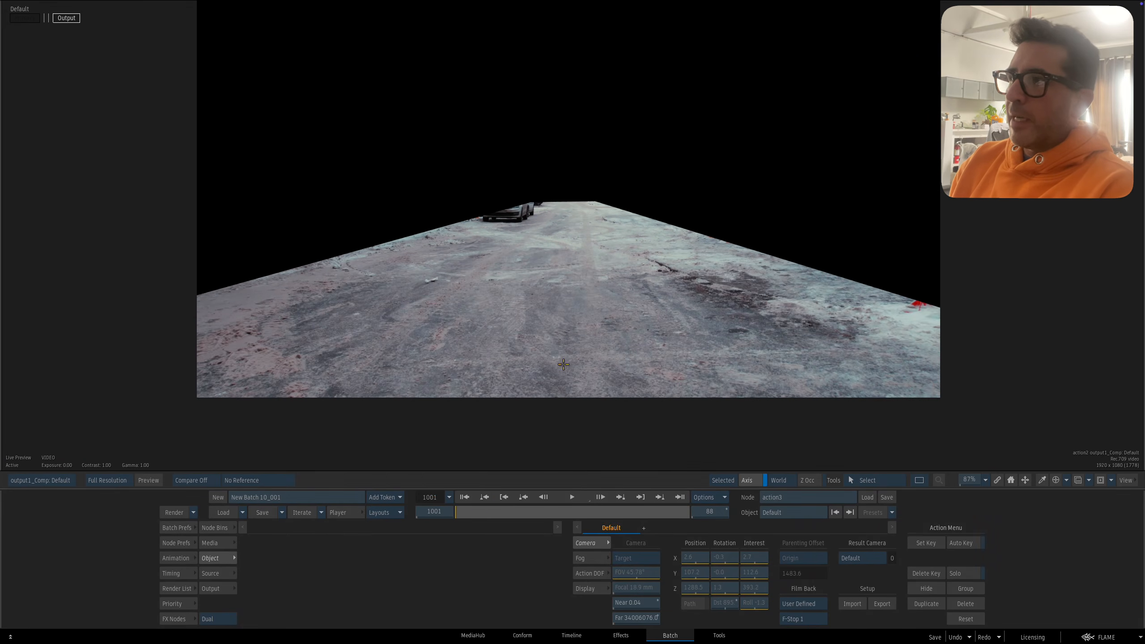
Step: Set the result camera to LOCKEDOFF_FRAME_1001
key(Tab)
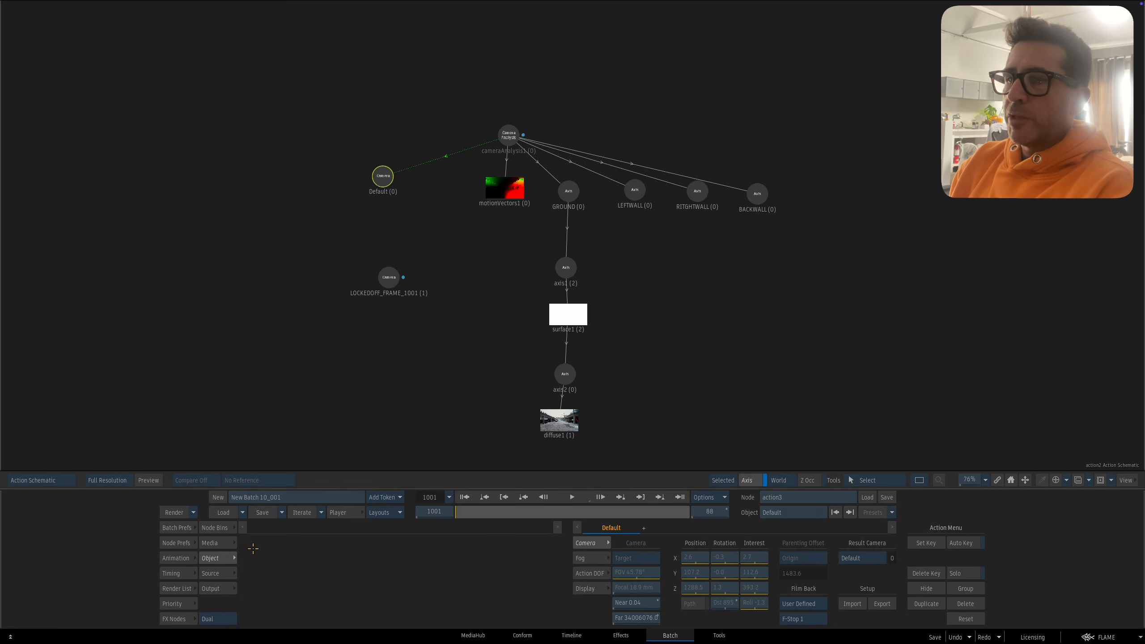
drag(389, 277, 390, 289)
click(862, 558)
click(856, 545)
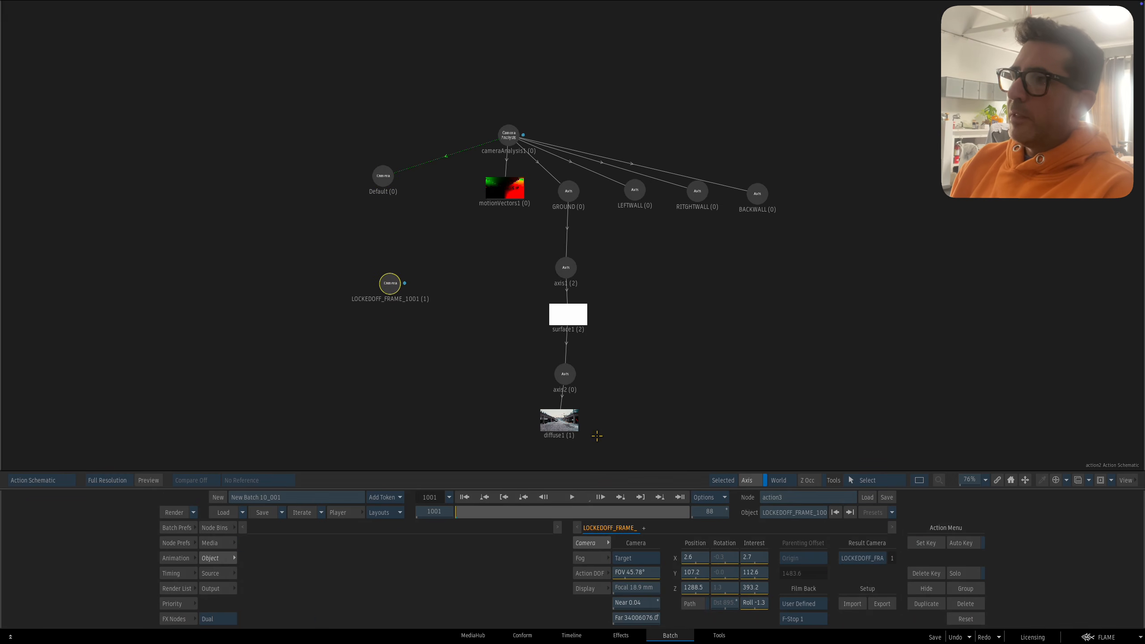
drag(399, 192, 554, 426)
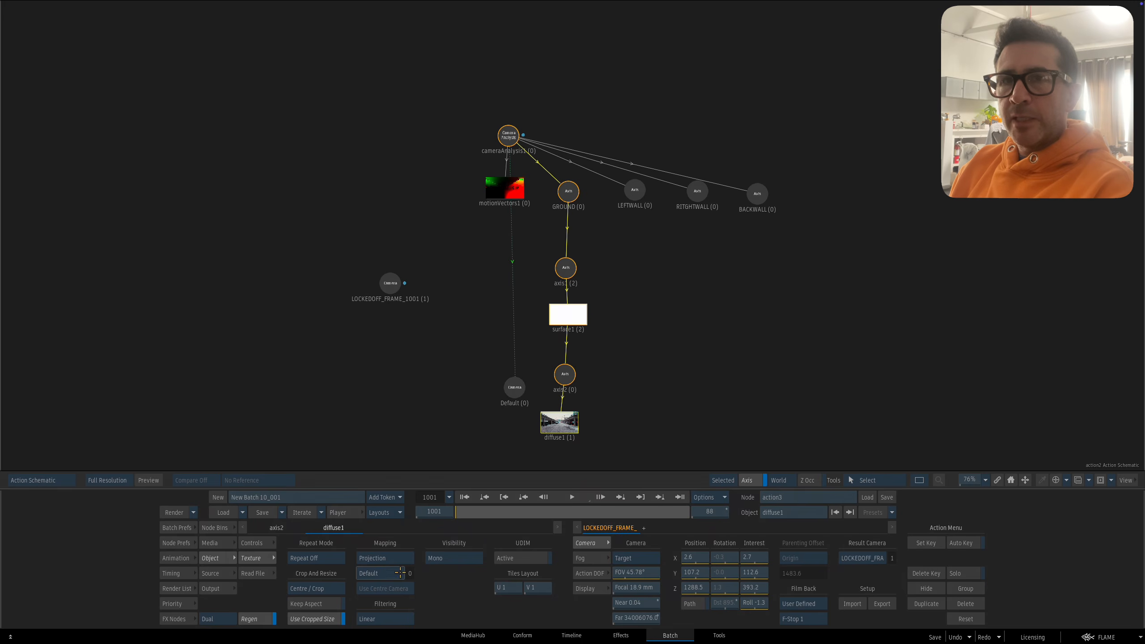
drag(518, 392, 417, 194)
drag(403, 291, 399, 296)
Step: Scrub through the shot in the result view to examine the ground projection from the locked-off camera
key(F4)
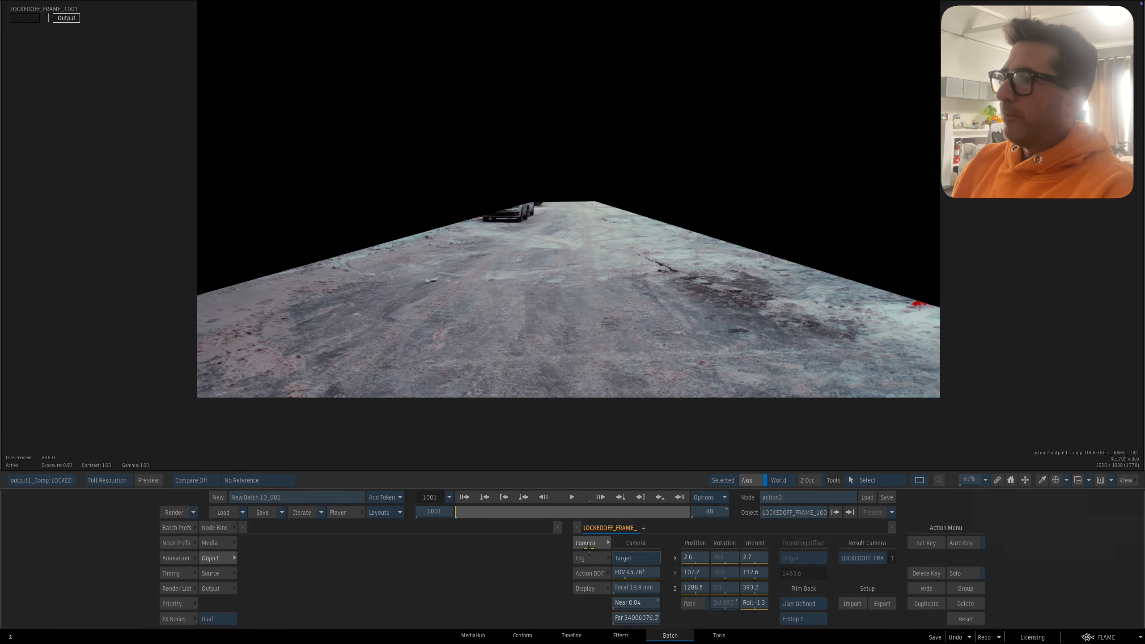
drag(477, 513, 455, 537)
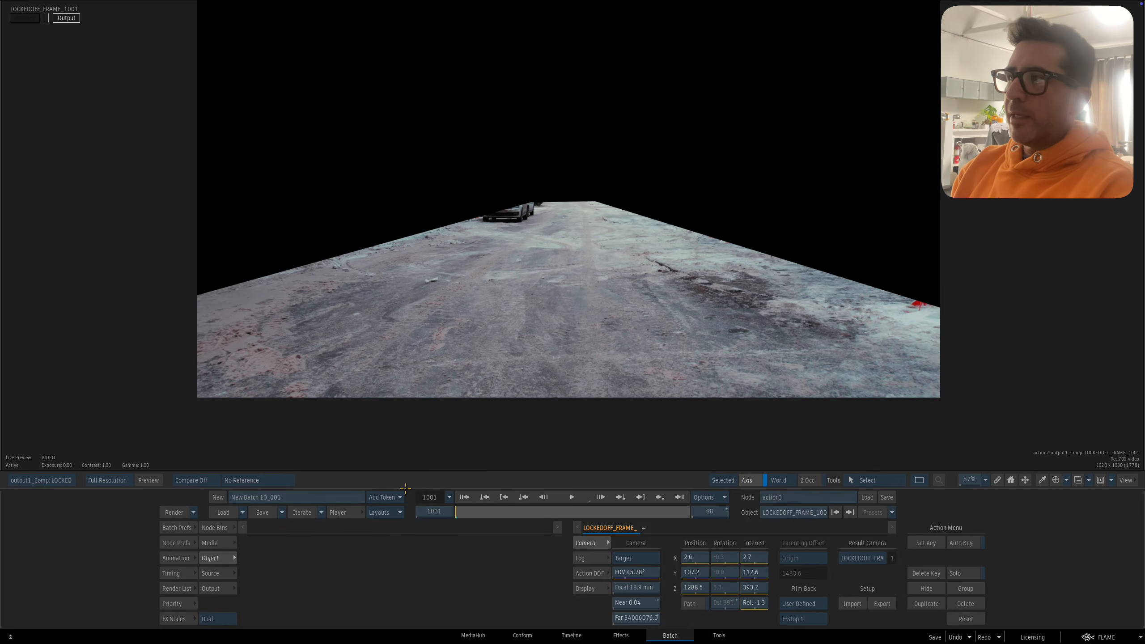
key(Escape)
Step: Switch the result camera from the locked-off camera back to Default and show the result view
drag(557, 345, 547, 344)
drag(380, 293, 380, 296)
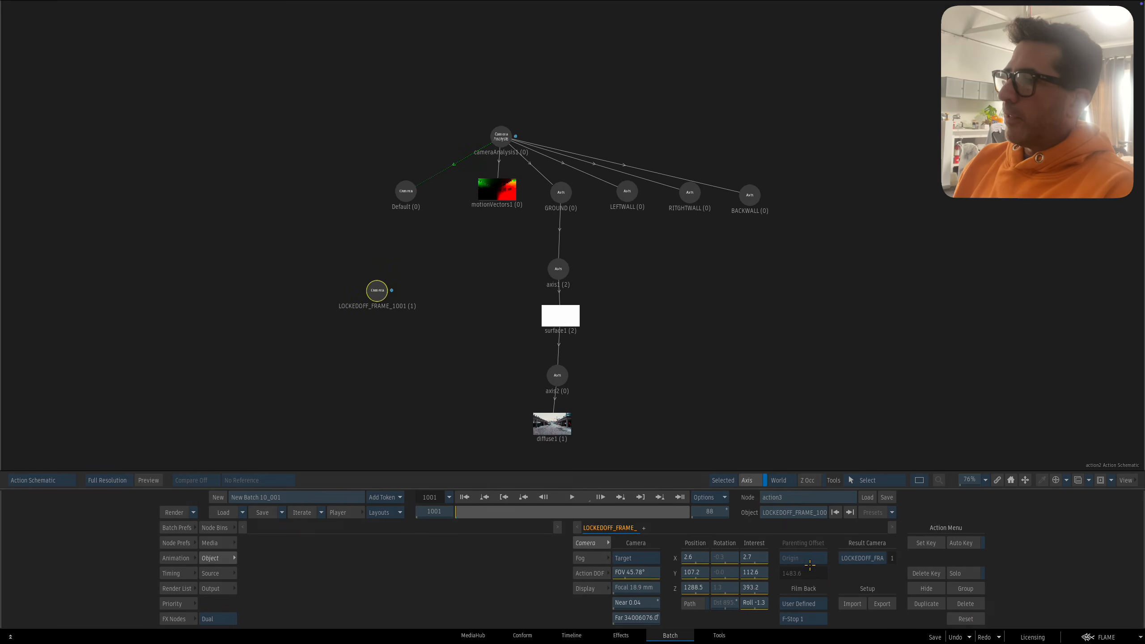
click(861, 558)
click(852, 558)
key(F4)
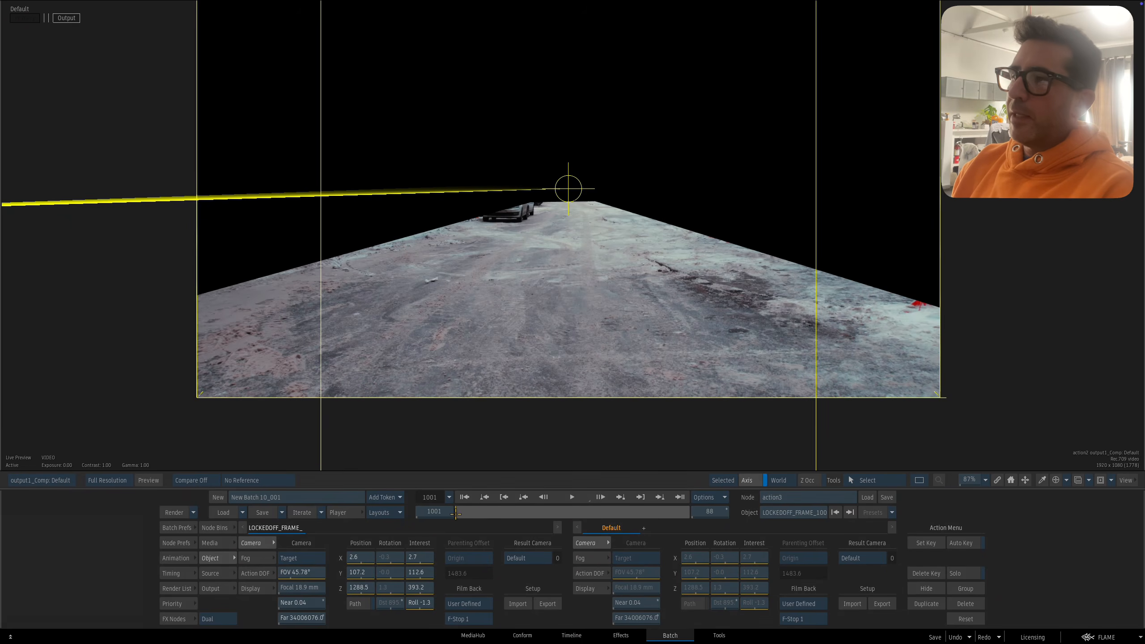
Step: Turn the back media on for the result and return to the Action schematic
click(219, 543)
click(426, 544)
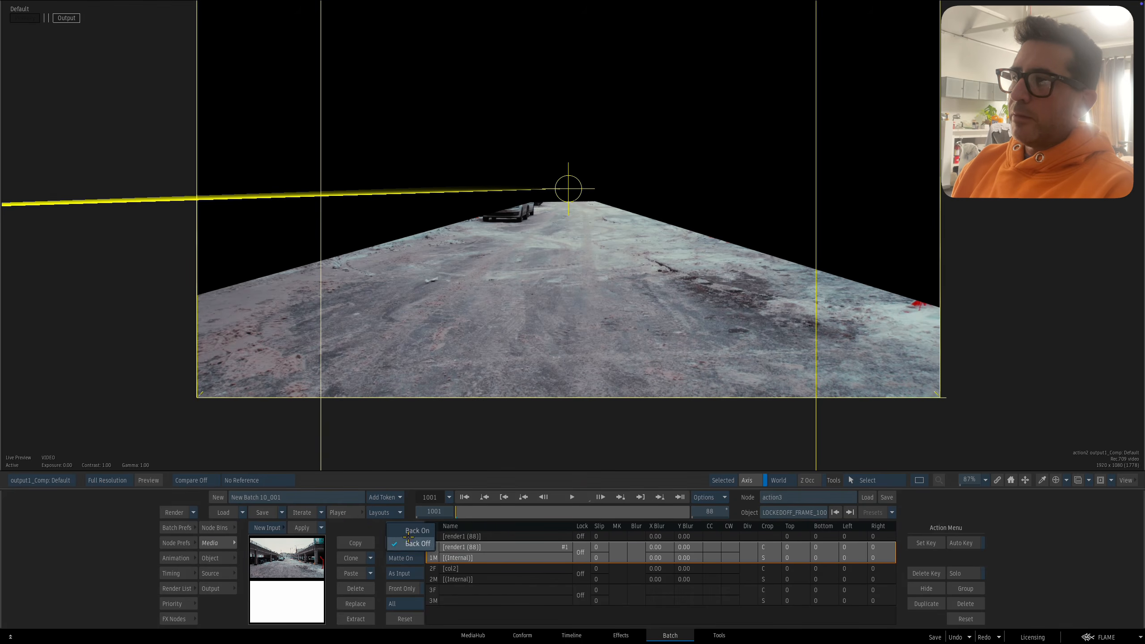
click(424, 532)
key(Escape)
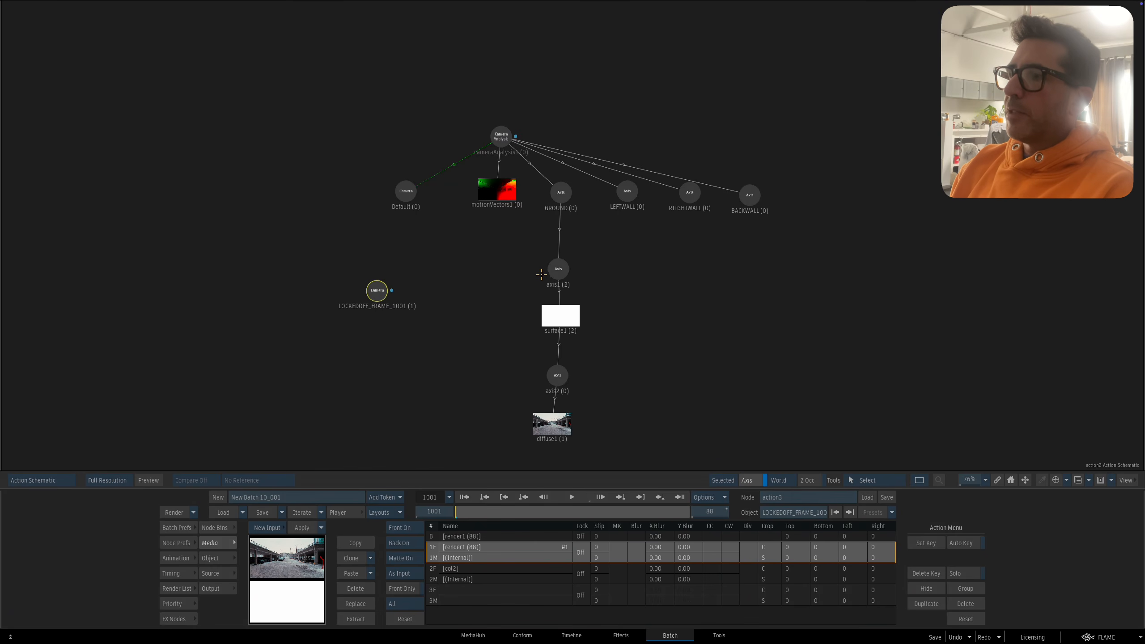
Step: Duplicate axis1 together with its white surface
click(549, 272)
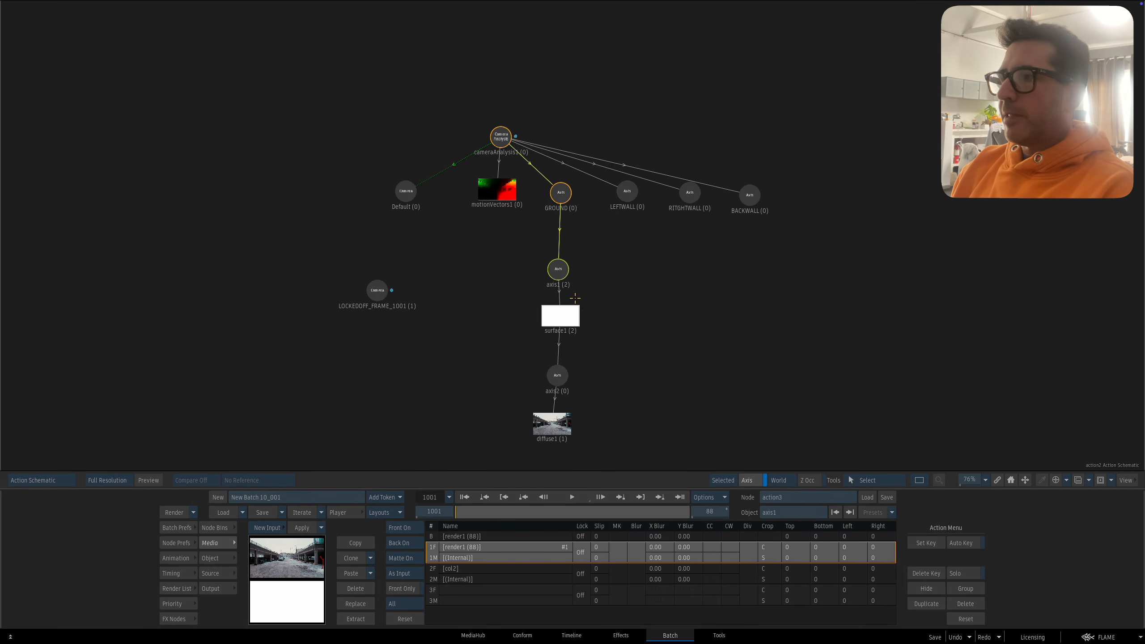
right_click(557, 272)
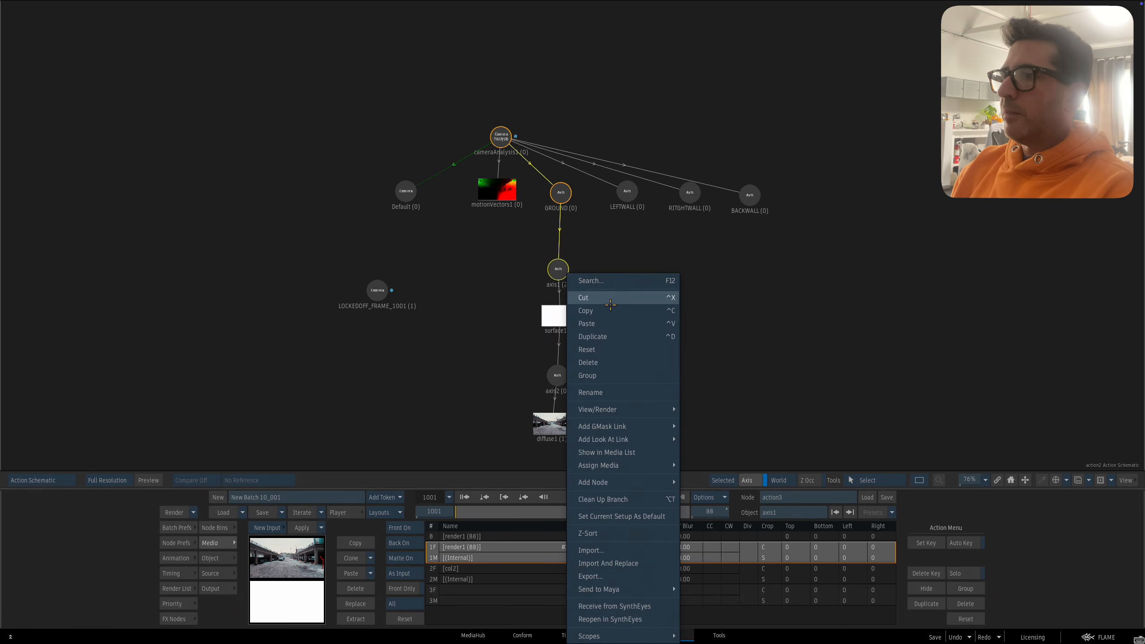
click(608, 335)
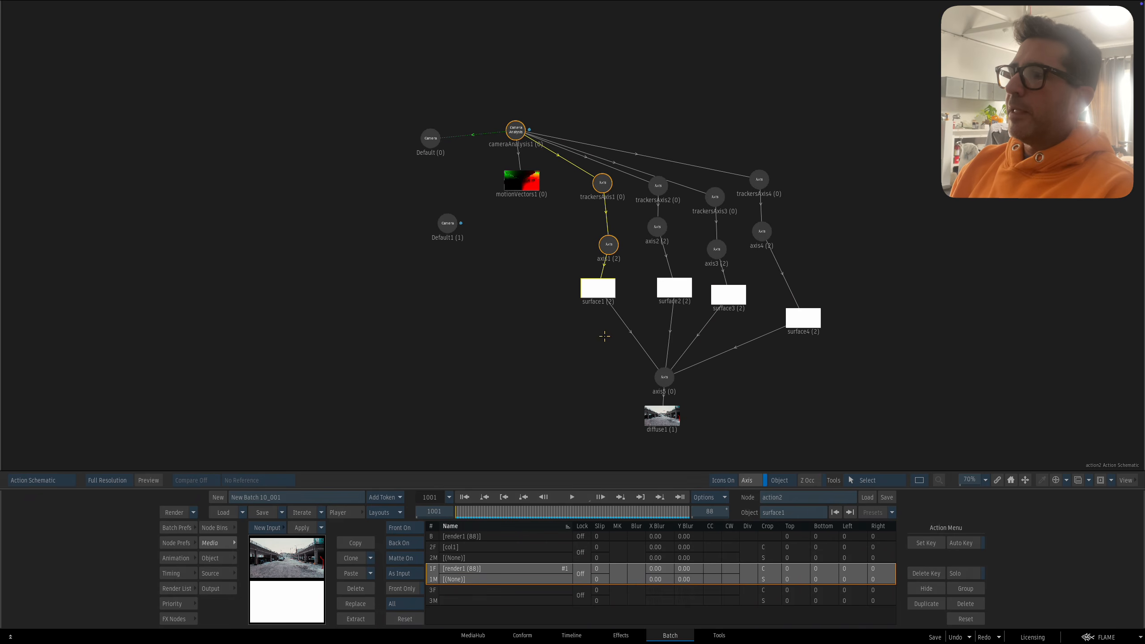
Step: Examine in action2 how one shared diffuse projection connects to the four surfaces, and reopen action3
drag(665, 373, 672, 405)
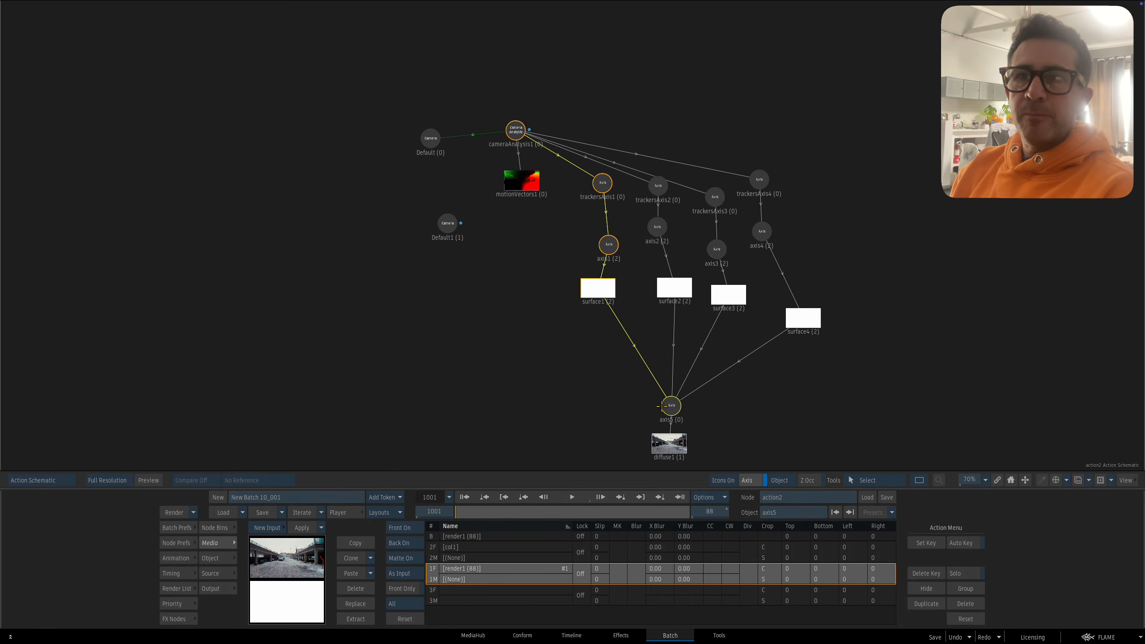
key(Escape)
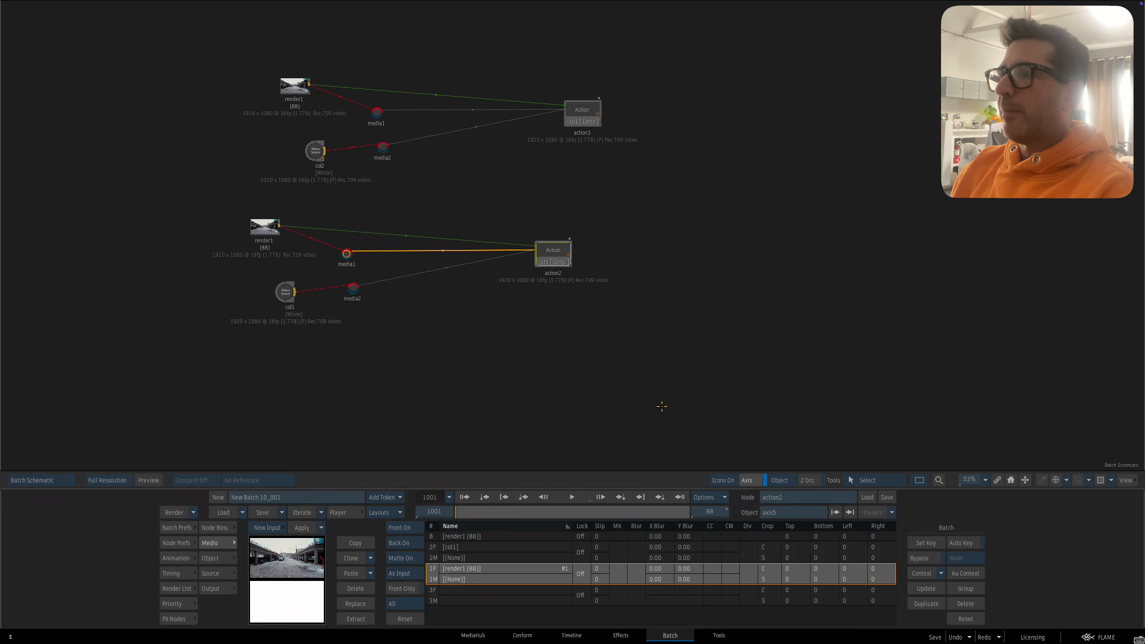
double_click(584, 110)
Step: Parent the duplicated axis3 with surface2 to the LEFTWALL axis and check its alignment in the result view
drag(620, 227, 623, 262)
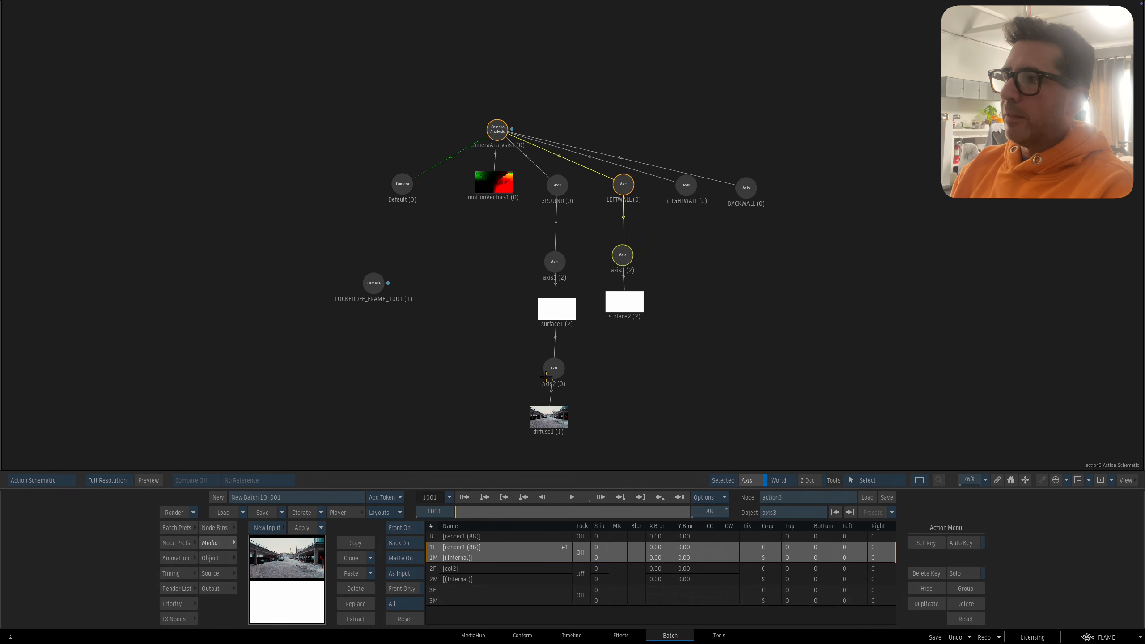
double_click(625, 302)
drag(630, 303, 628, 304)
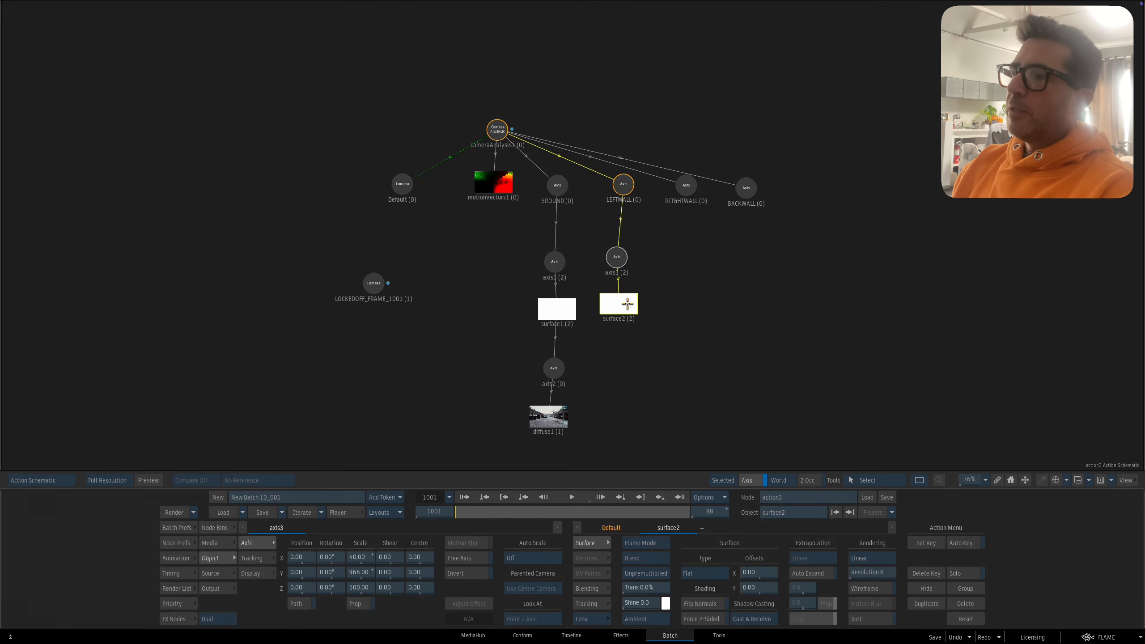
key(F4)
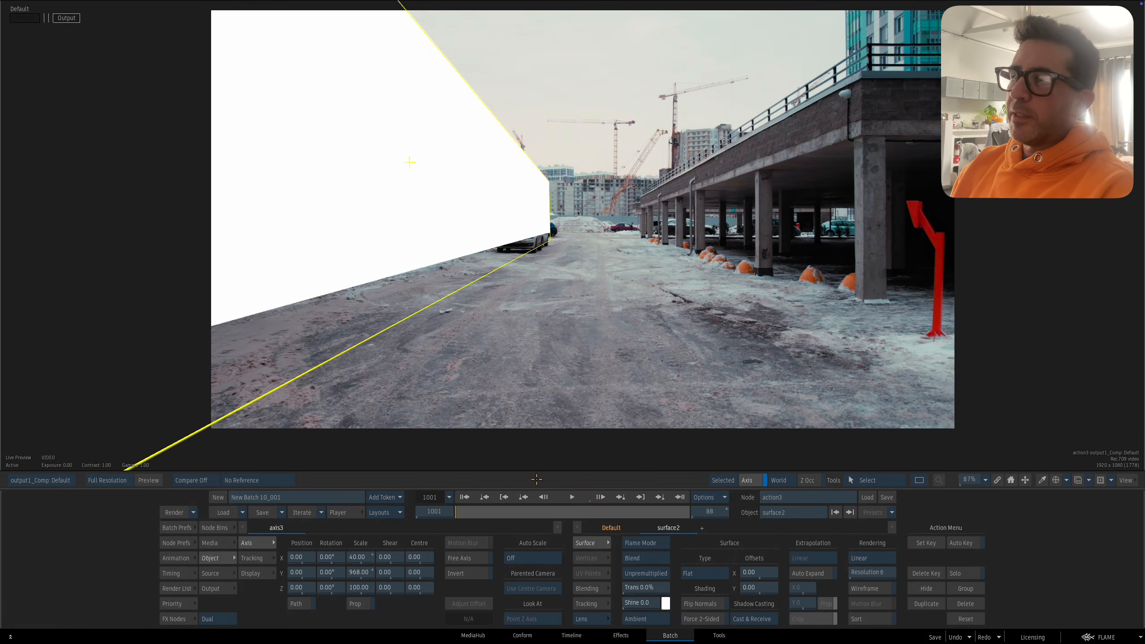
key(F4)
key(F4)
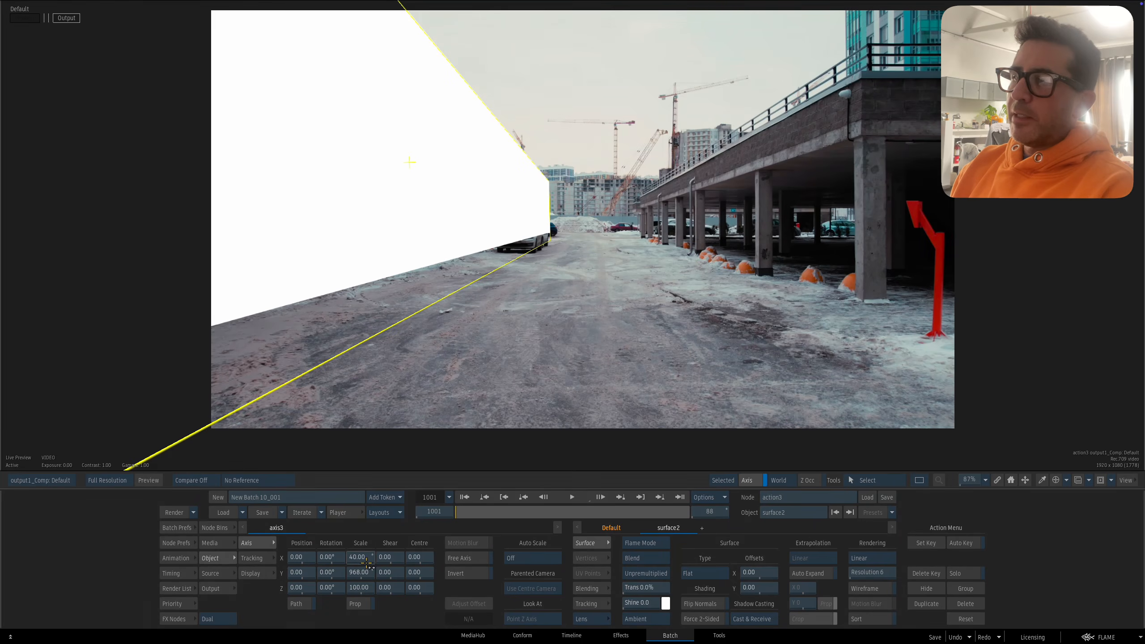
Step: Reset the X and Y scale of axis3 to 100
ctrl+click(361, 555)
ctrl+click(361, 571)
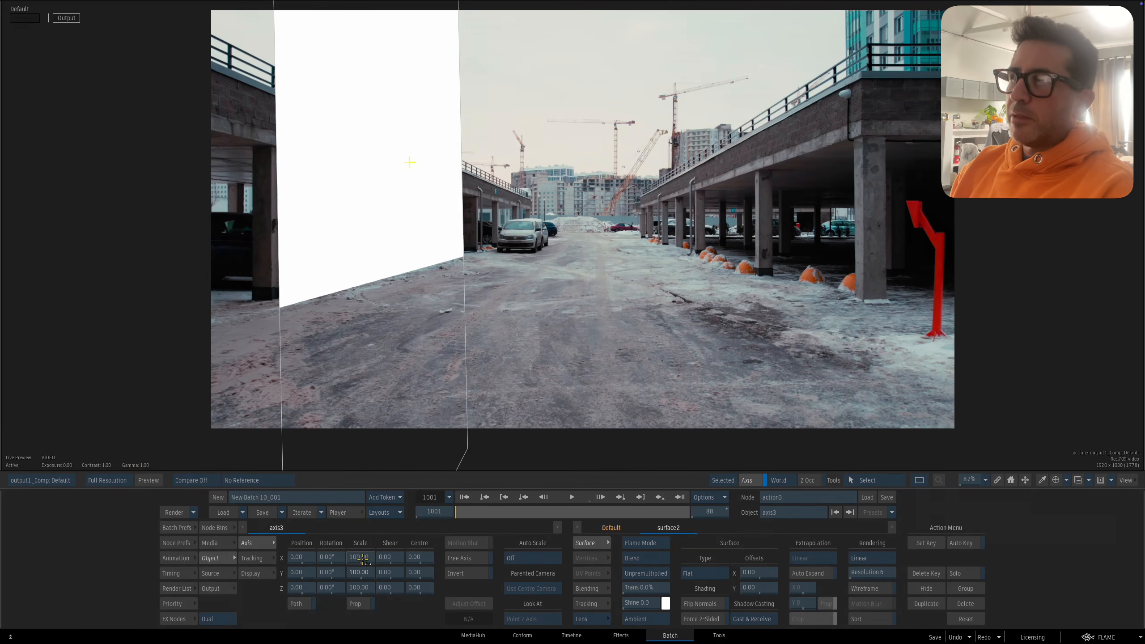
mouse_move(567, 355)
mouse_down()
mouse_move(576, 336)
mouse_move(569, 350)
mouse_up()
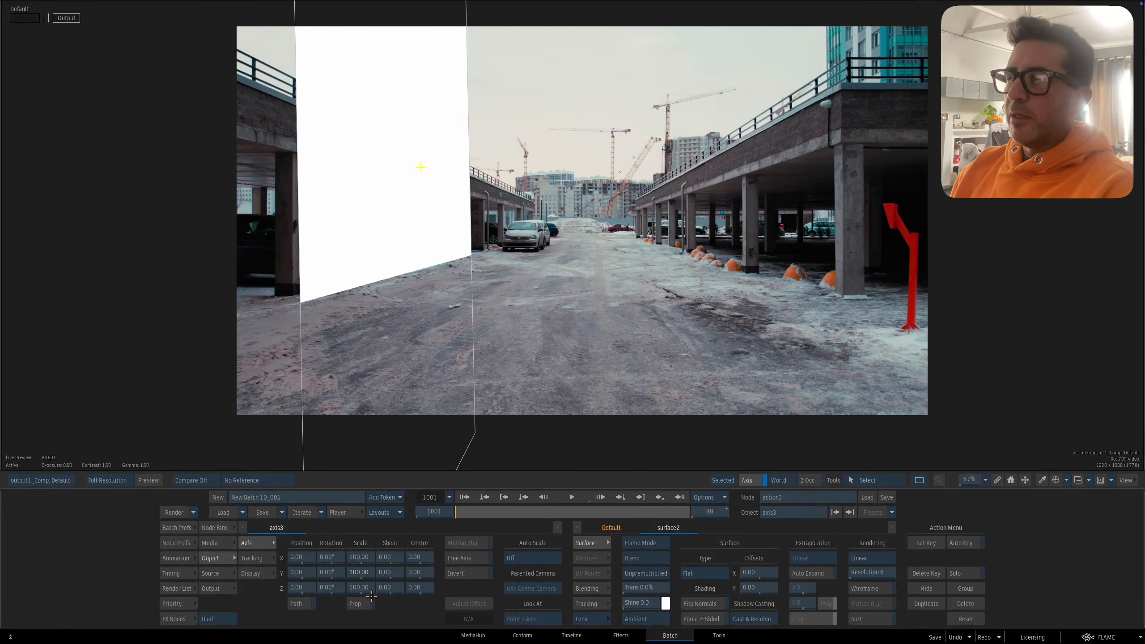
Step: Stretch the left wall surface along the building by setting axis3's Y scale to 574, keeping the X scale at 100
drag(360, 561, 464, 571)
key(F4)
key(F4)
ctrl+click(360, 557)
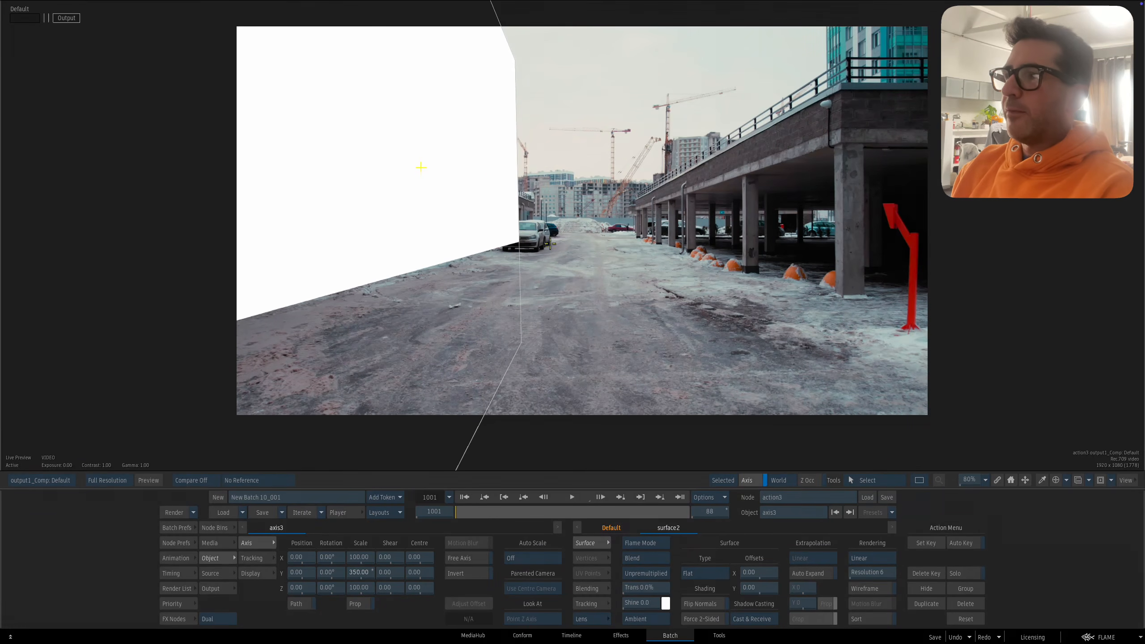
drag(537, 203, 576, 192)
drag(561, 281, 478, 370)
drag(361, 572, 441, 564)
drag(582, 378, 487, 424)
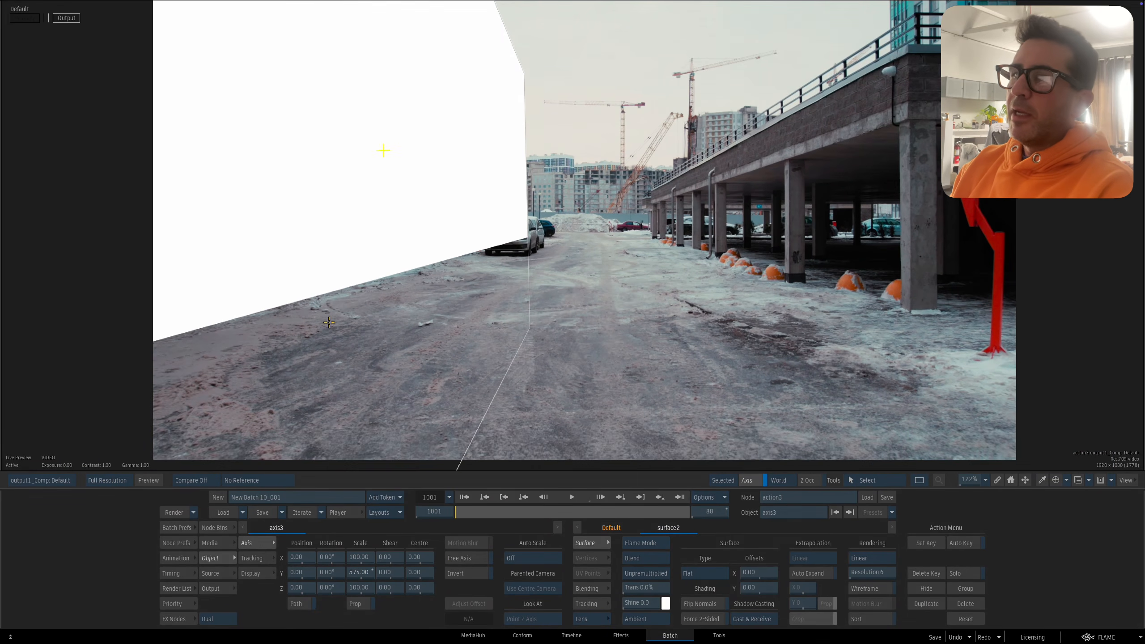
Step: Shift axis3 along X so the left wall surface's lower edge sits on the ground line
key(F4)
click(618, 302)
key(F1)
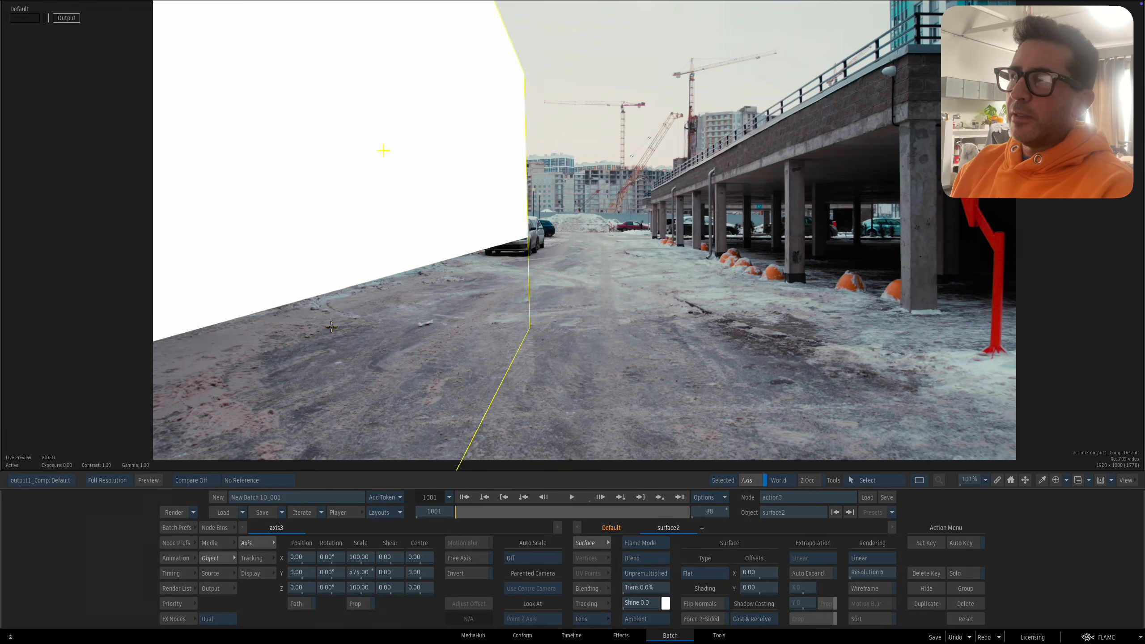
drag(310, 578, 620, 540)
key(ctrl+z)
drag(309, 560, 522, 560)
key(Escape)
Step: Select the ground surface, hide diffuse1 and examine in the result and perspective views how the ground and left wall surfaces meet
click(547, 311)
key(F4)
key(F4)
key(F4)
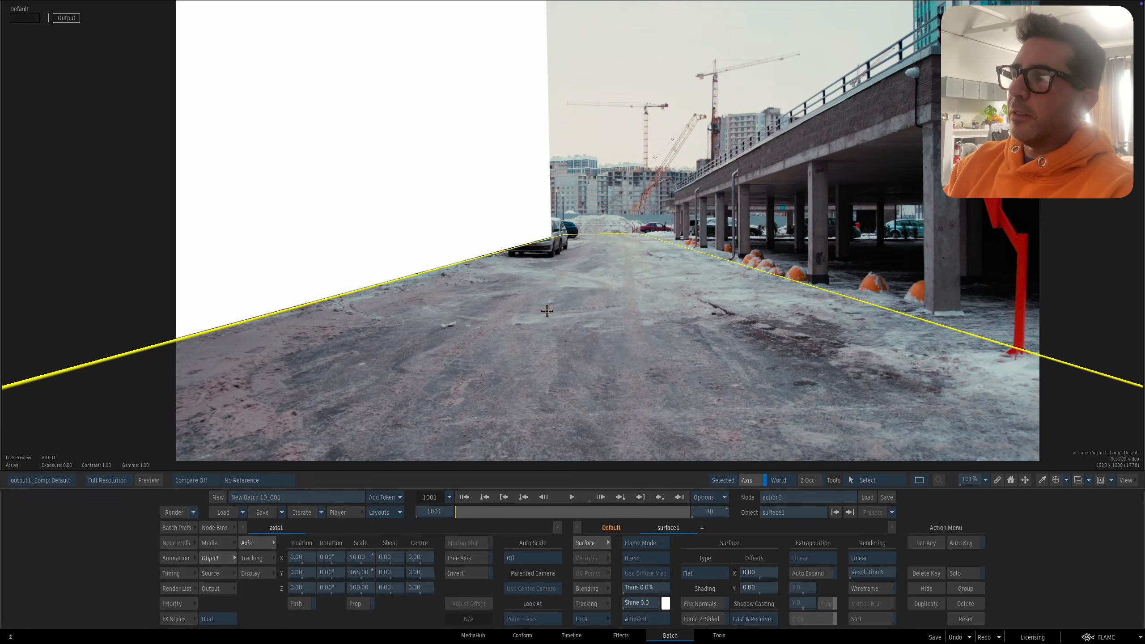
key(Escape)
click(548, 416)
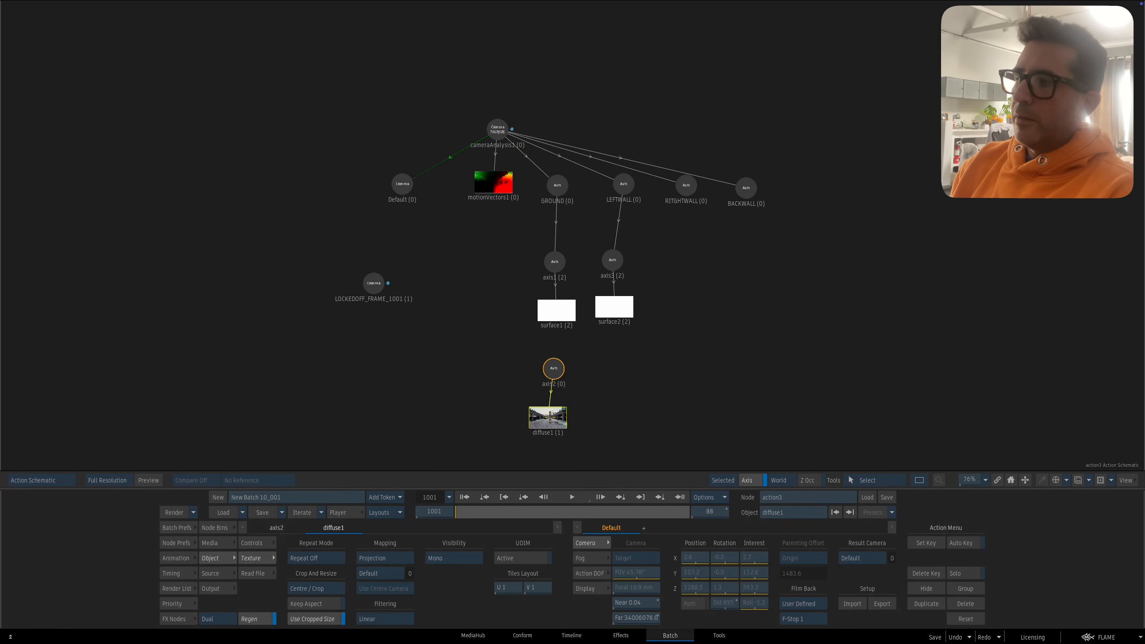
key(F4)
drag(503, 351, 519, 361)
key(F4)
drag(644, 351, 607, 343)
drag(621, 339, 616, 340)
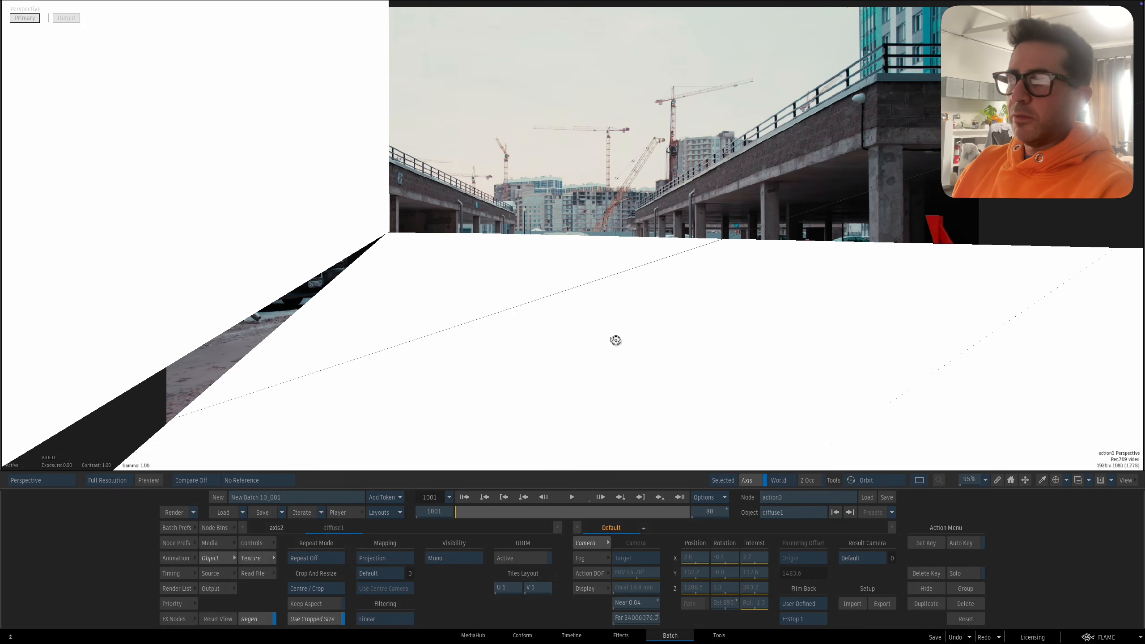
key(F4)
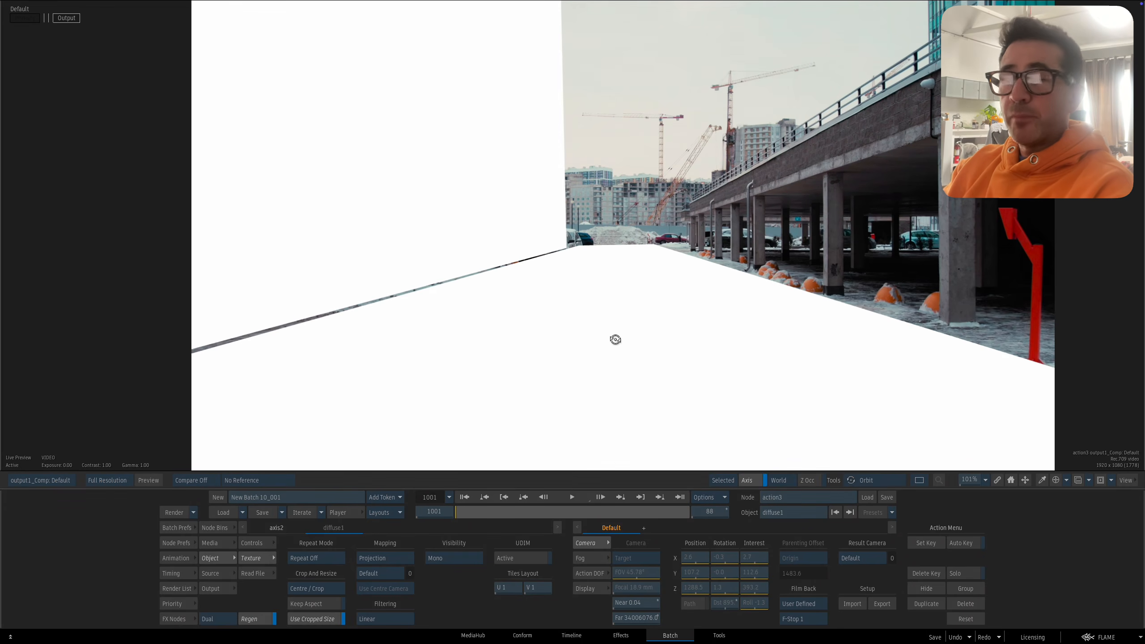
key(F8)
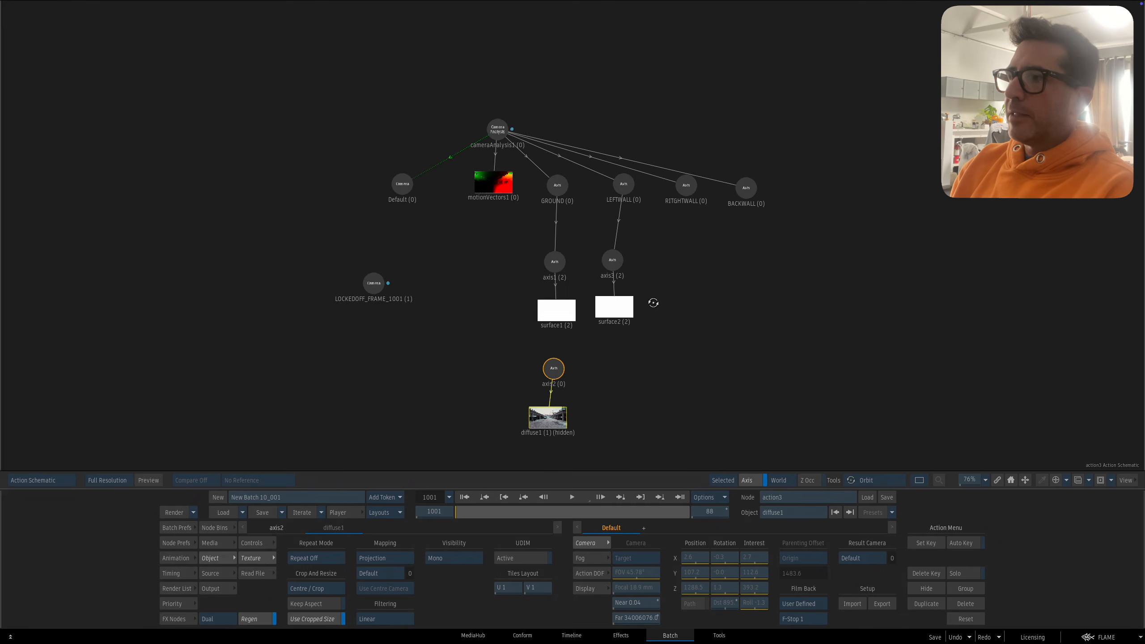
Step: Recheck the left wall surface, reconnect surface1 to axis2 above diffuse1, and unhide diffuse1
click(617, 308)
drag(622, 310, 617, 312)
key(F4)
key(F4)
drag(623, 337, 617, 329)
drag(550, 304, 550, 361)
mouse_move(550, 361)
mouse_down()
mouse_move(549, 300)
mouse_move(610, 308)
mouse_move(559, 370)
mouse_up()
click(545, 417)
key(h)
key(F4)
key(Escape)
Step: Add a diffuse map from the render1 media beneath surface2 and arrange its nodes in the schematic
drag(633, 352, 621, 322)
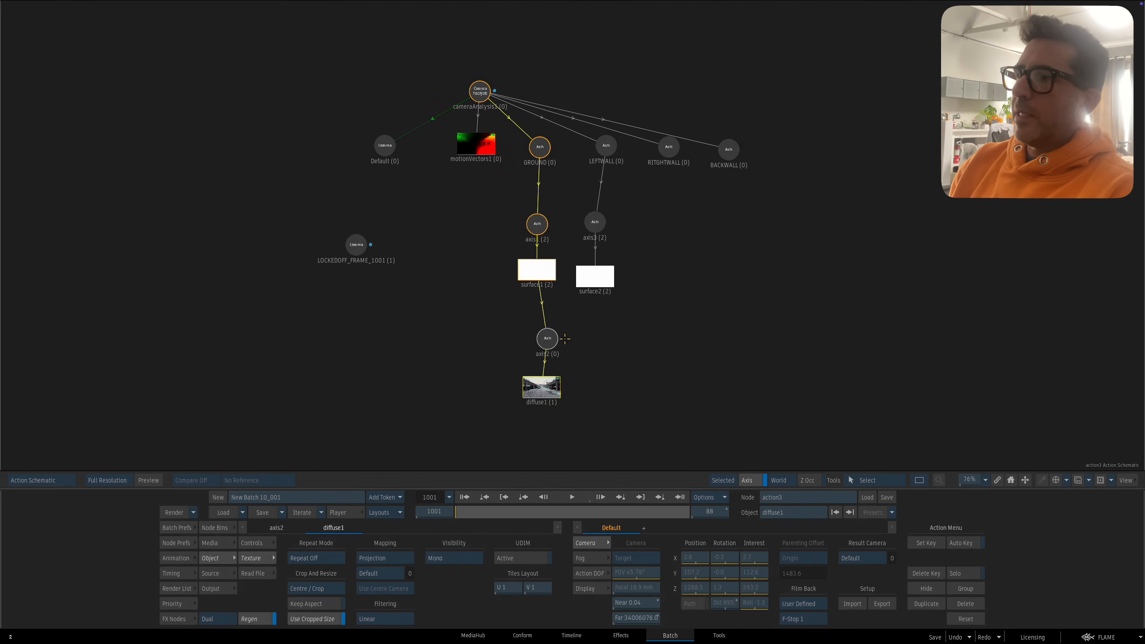
click(220, 527)
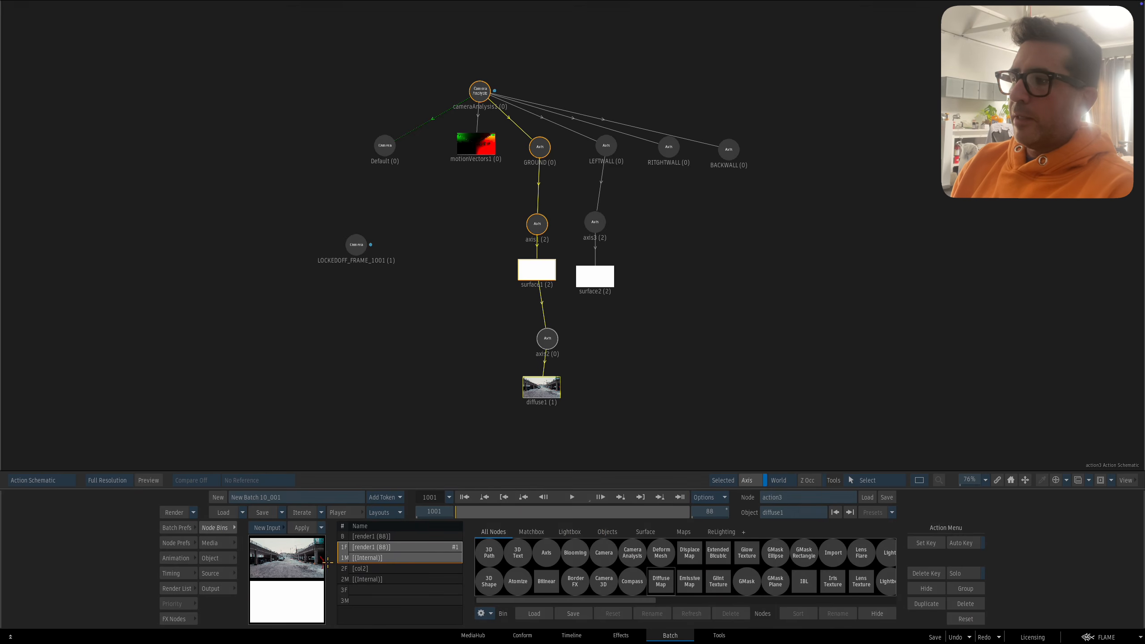
drag(662, 582, 634, 379)
drag(606, 326, 579, 336)
mouse_move(607, 281)
mouse_down()
mouse_move(630, 303)
mouse_move(637, 336)
mouse_move(613, 299)
mouse_up()
Step: Set diffuse2's mapping to Projection with the Default camera and check the result view
click(629, 409)
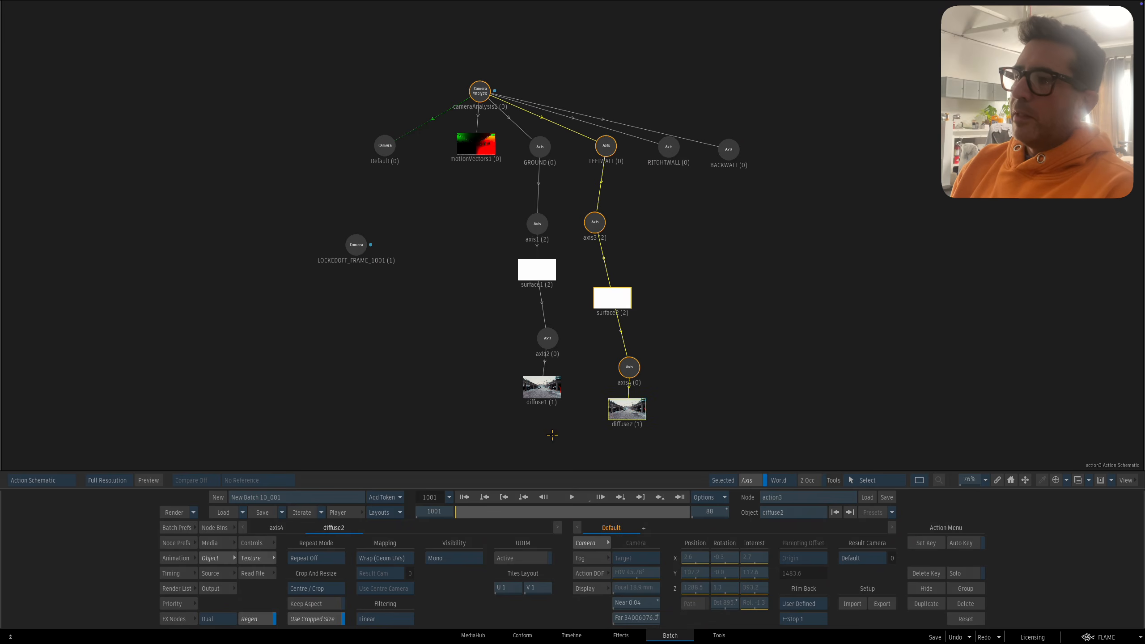
click(379, 559)
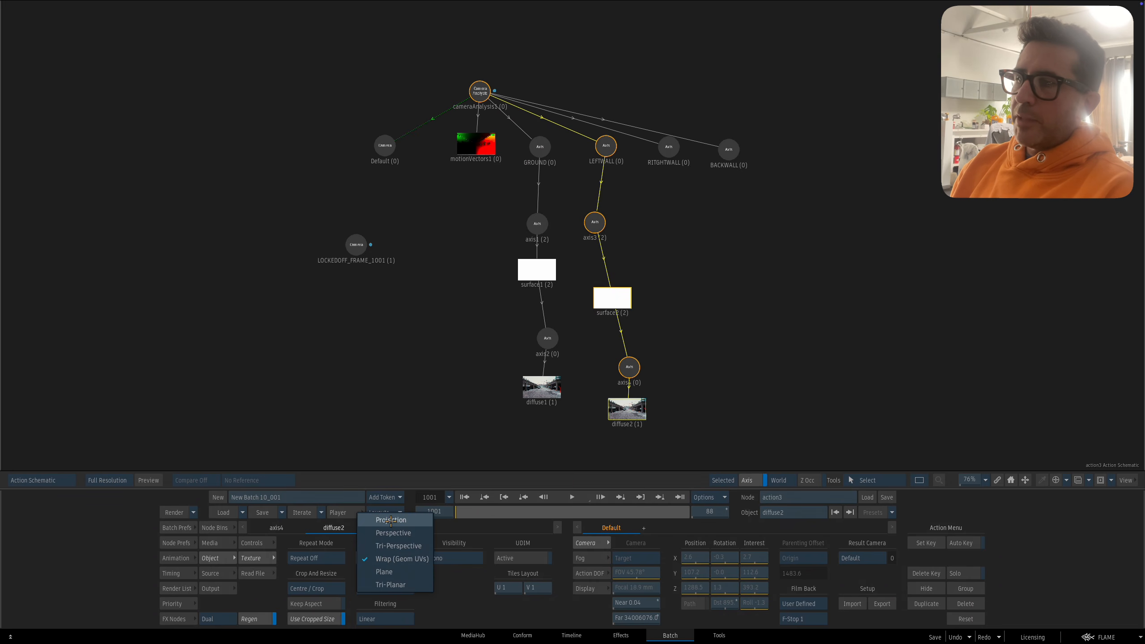
click(387, 520)
click(377, 571)
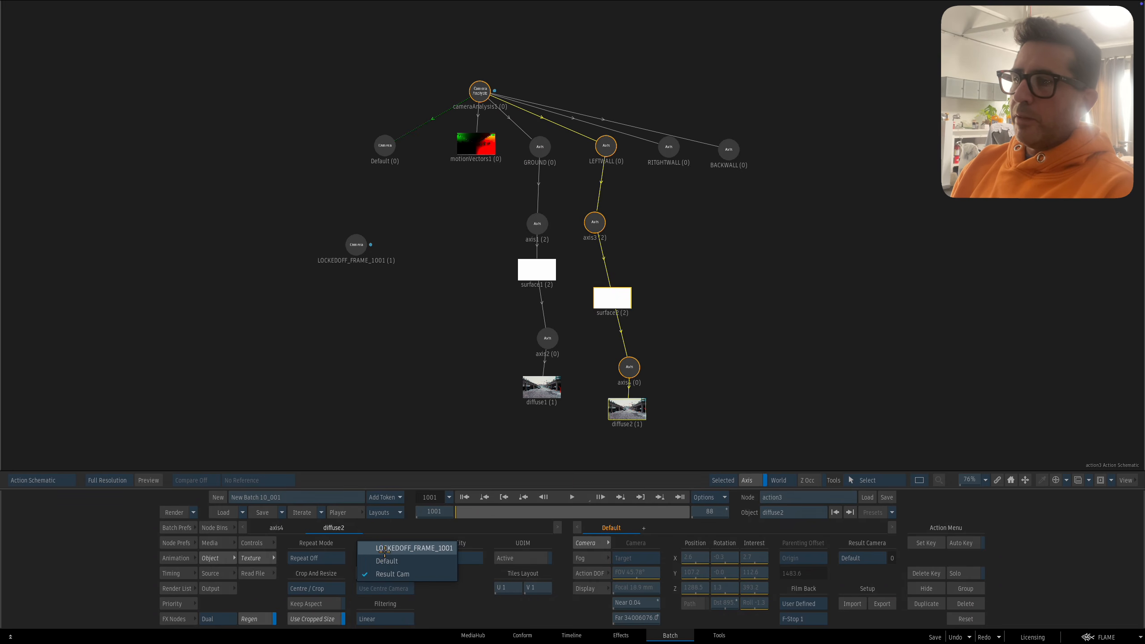
click(394, 561)
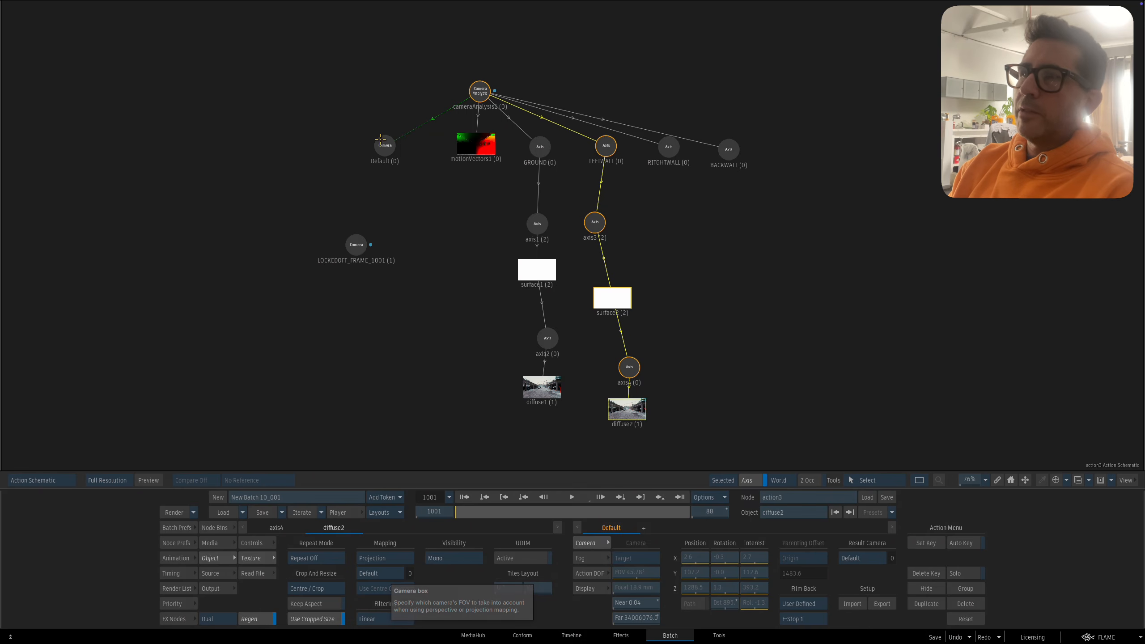
drag(632, 409, 624, 411)
key(F4)
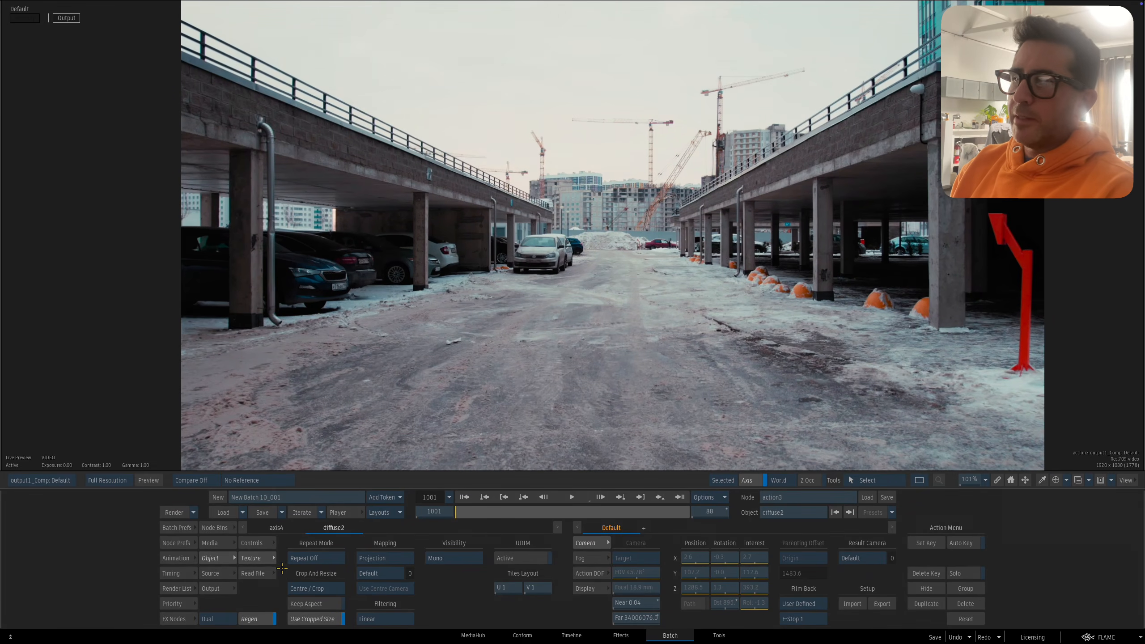
Step: Turn the back media off and review the projected ground and left wall at frame 1062
click(216, 543)
click(399, 543)
click(402, 558)
mouse_move(548, 376)
mouse_down()
mouse_move(565, 373)
mouse_move(560, 384)
mouse_up()
key(F5)
drag(626, 340, 384, 377)
drag(514, 511, 618, 512)
key(F4)
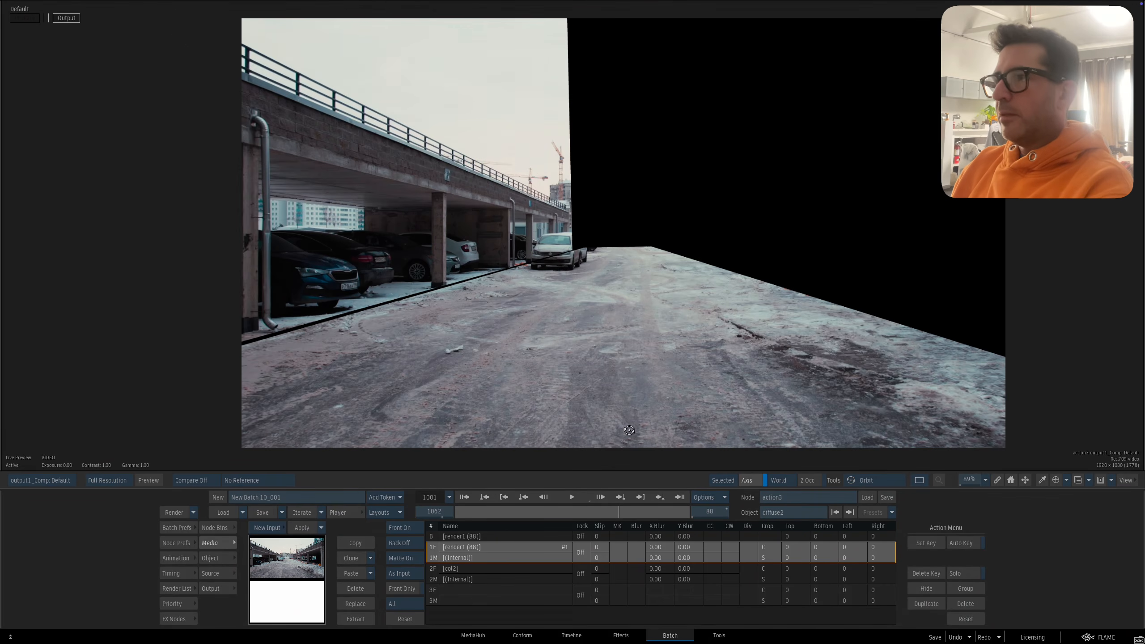
key(Escape)
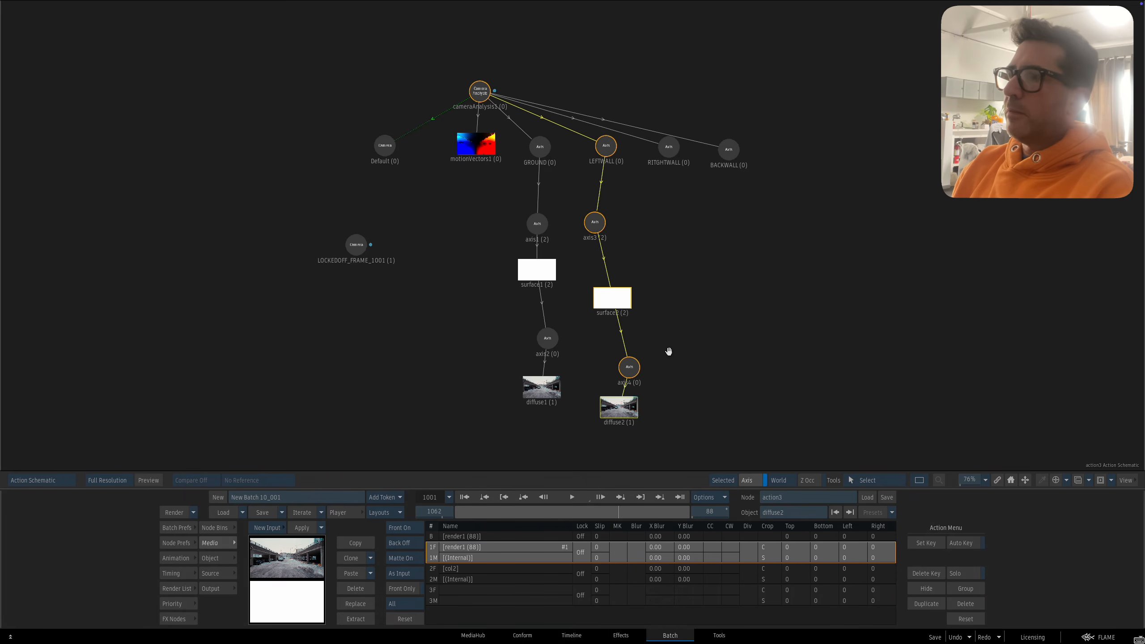
Step: Add a surface from the col2 media, with its own axis, beneath the RITGHTWALL axis
drag(675, 346, 648, 356)
drag(642, 155, 647, 193)
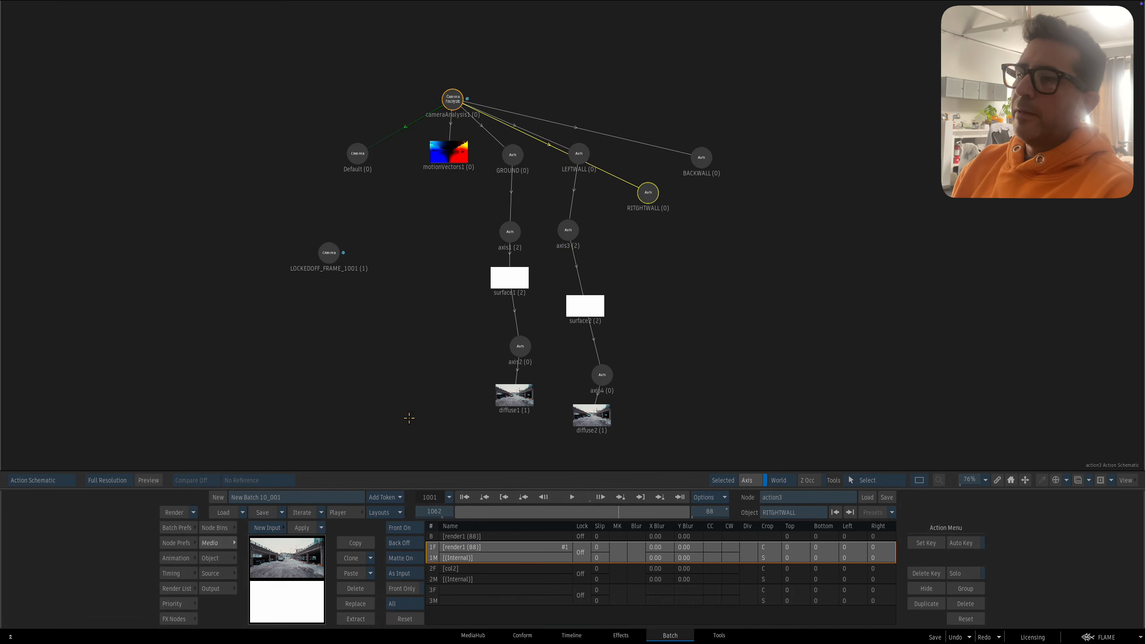
click(227, 527)
click(346, 570)
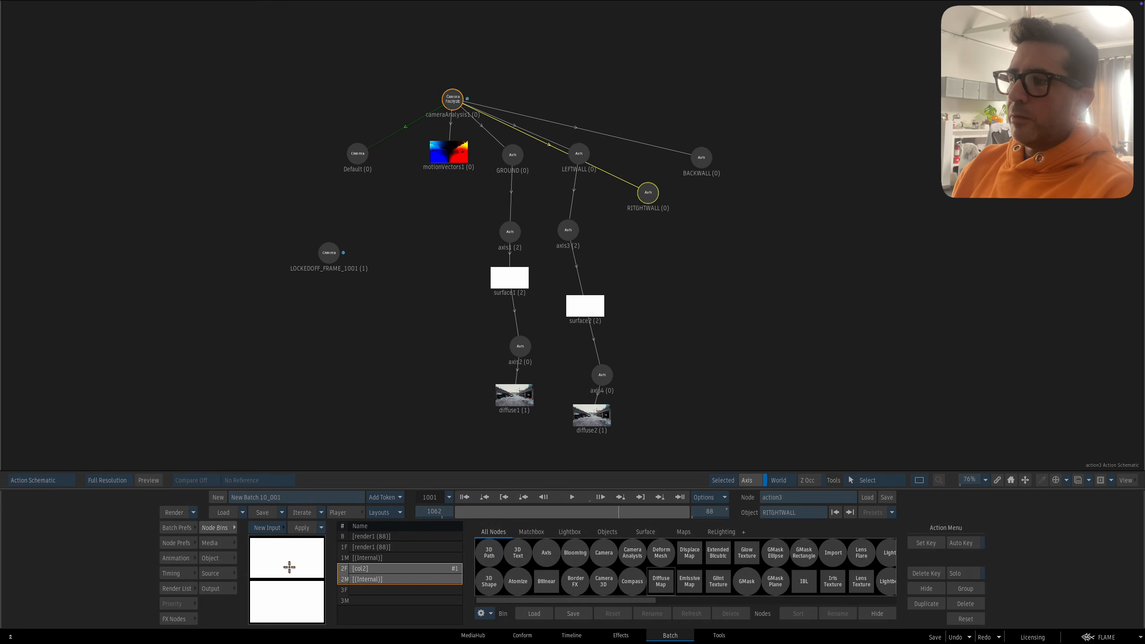
drag(290, 548, 653, 260)
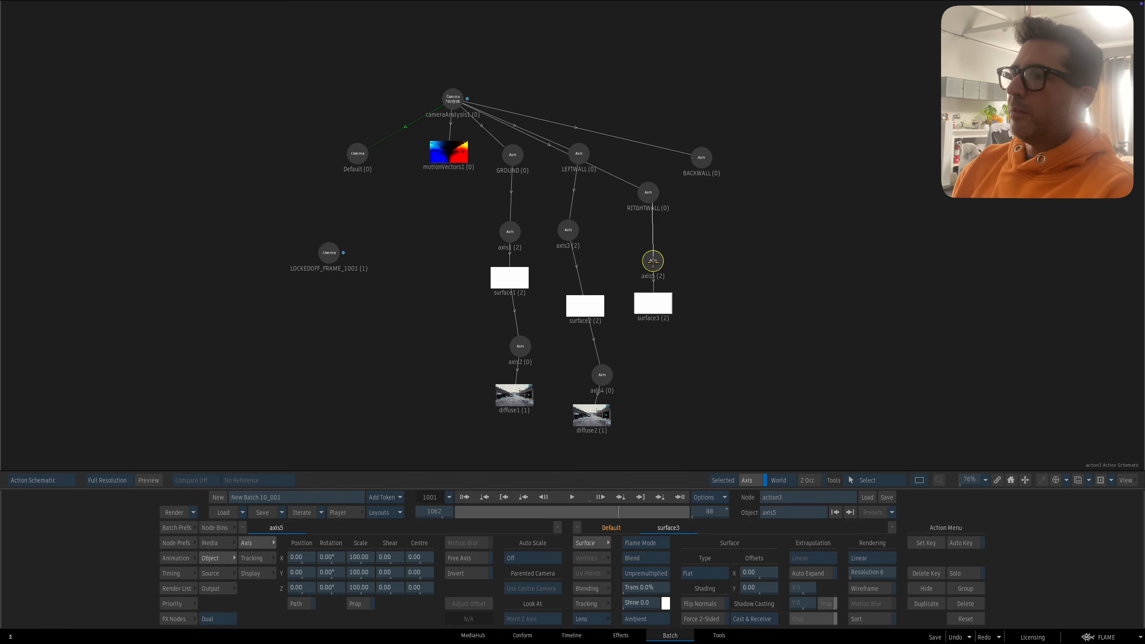
Step: Turn the back media on and check the new right wall surface in the result view
click(219, 542)
click(403, 544)
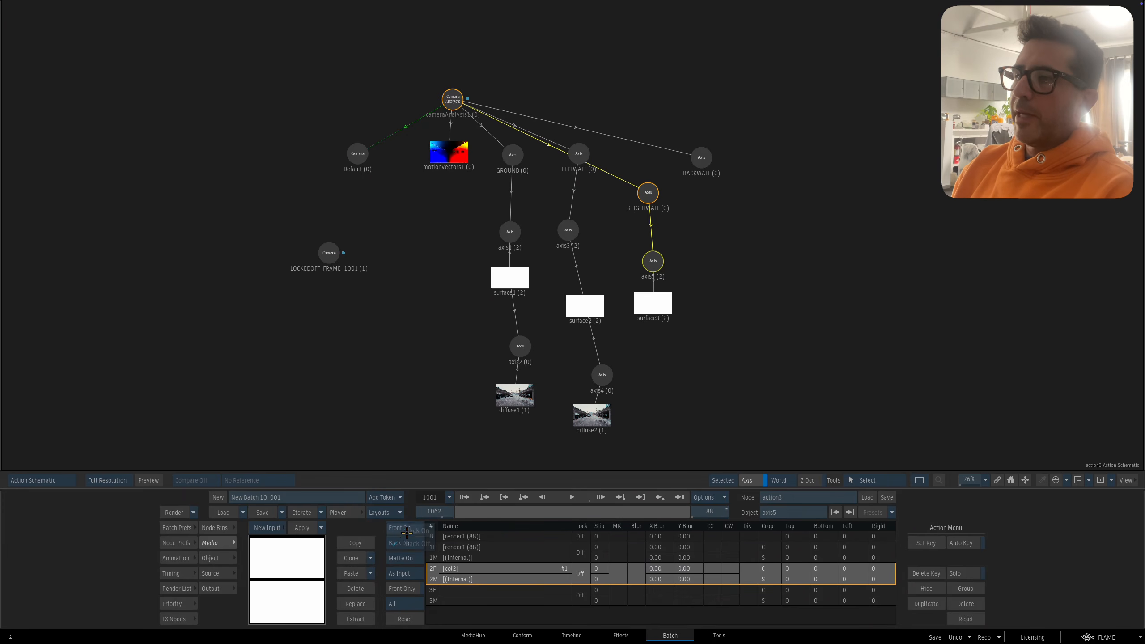
key(F4)
drag(628, 373, 567, 368)
key(Escape)
Step: Set axis5's X scale to 156 and Y position to 288.34, with X and Z position reset to 0
double_click(652, 262)
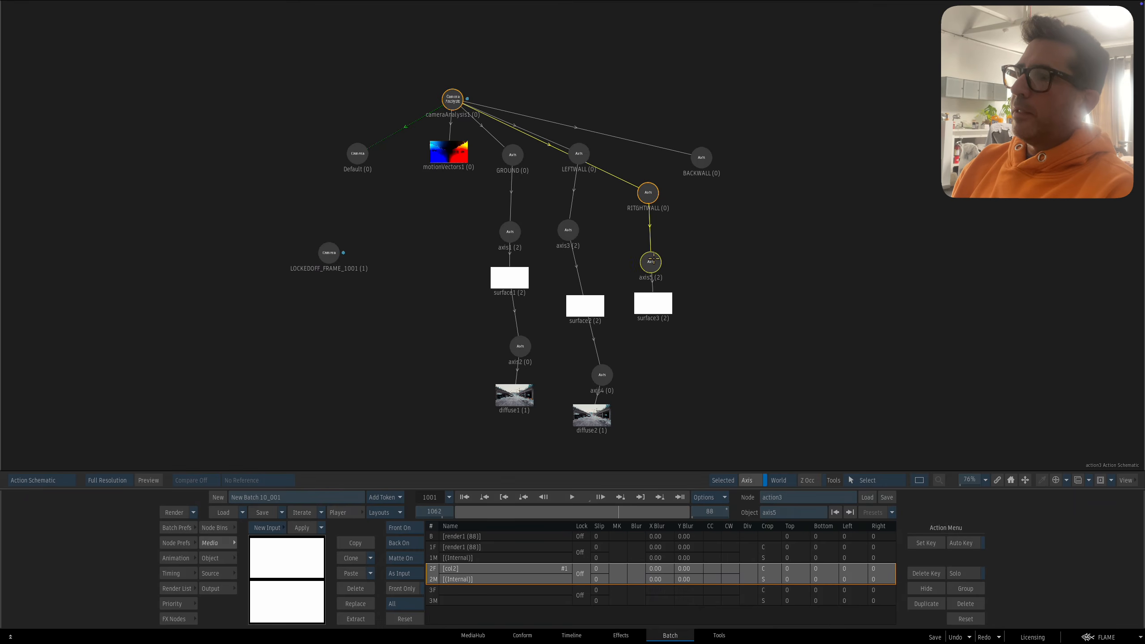
key(F4)
mouse_move(371, 560)
mouse_down()
mouse_move(407, 560)
mouse_move(389, 560)
mouse_up()
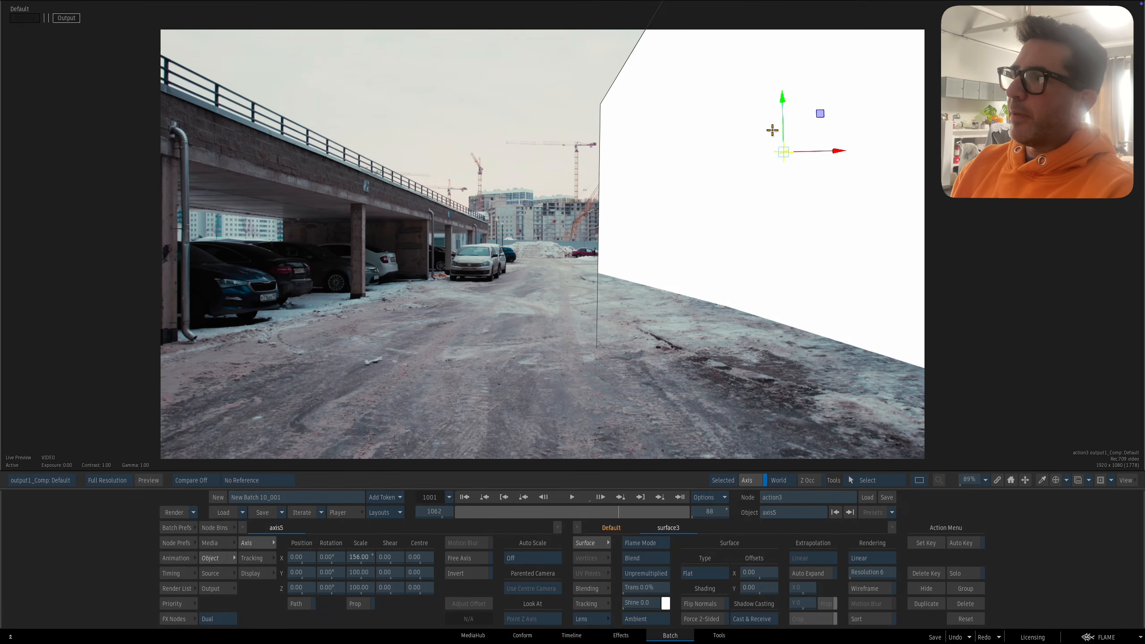
drag(784, 99, 767, 37)
drag(305, 566, 351, 583)
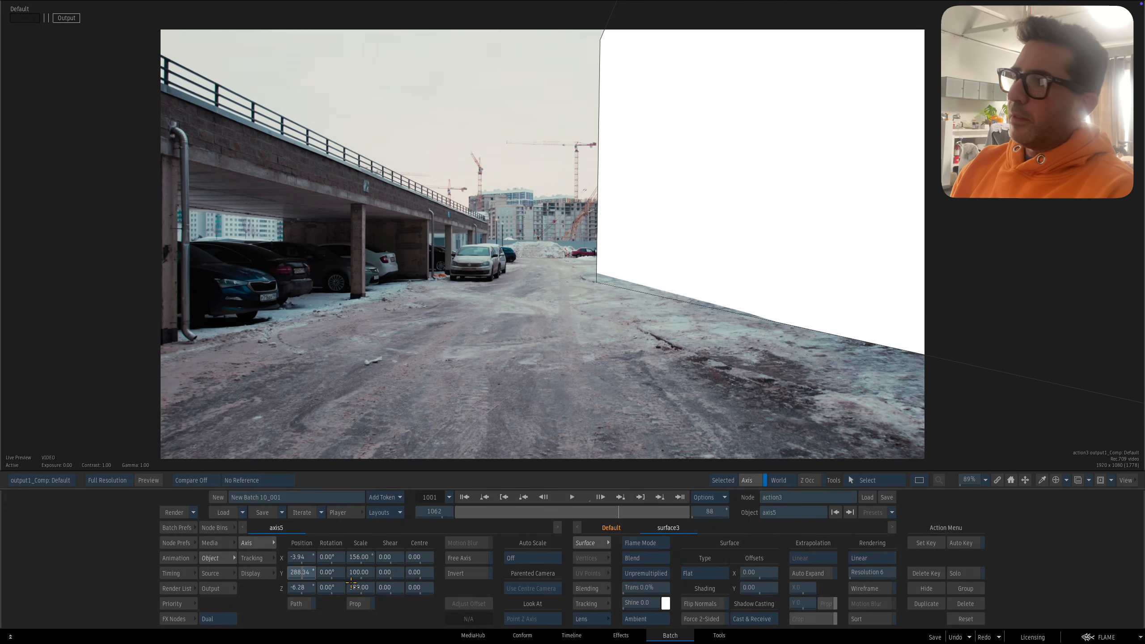
ctrl+click(301, 557)
ctrl+click(305, 587)
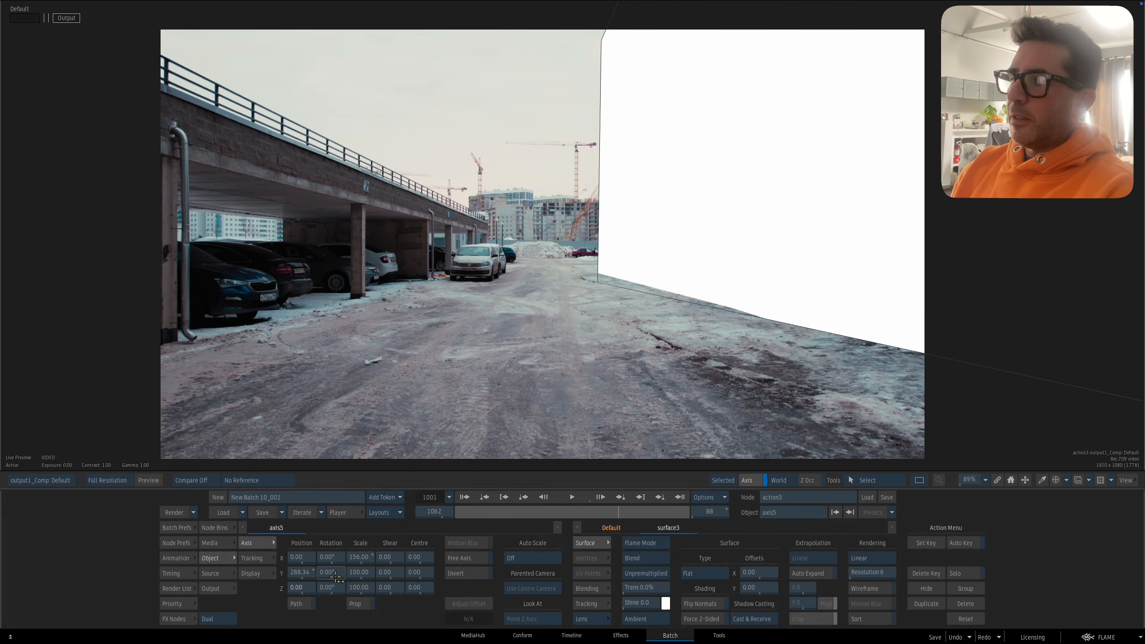
Step: Rotate axis5 3.40° on Z and set surface3's transparency to 100% for checking the fit from frame 1001
mouse_move(330, 587)
mouse_down()
mouse_move(344, 598)
mouse_move(344, 586)
mouse_up()
drag(467, 508, 476, 510)
drag(642, 588, 759, 585)
drag(476, 511, 444, 486)
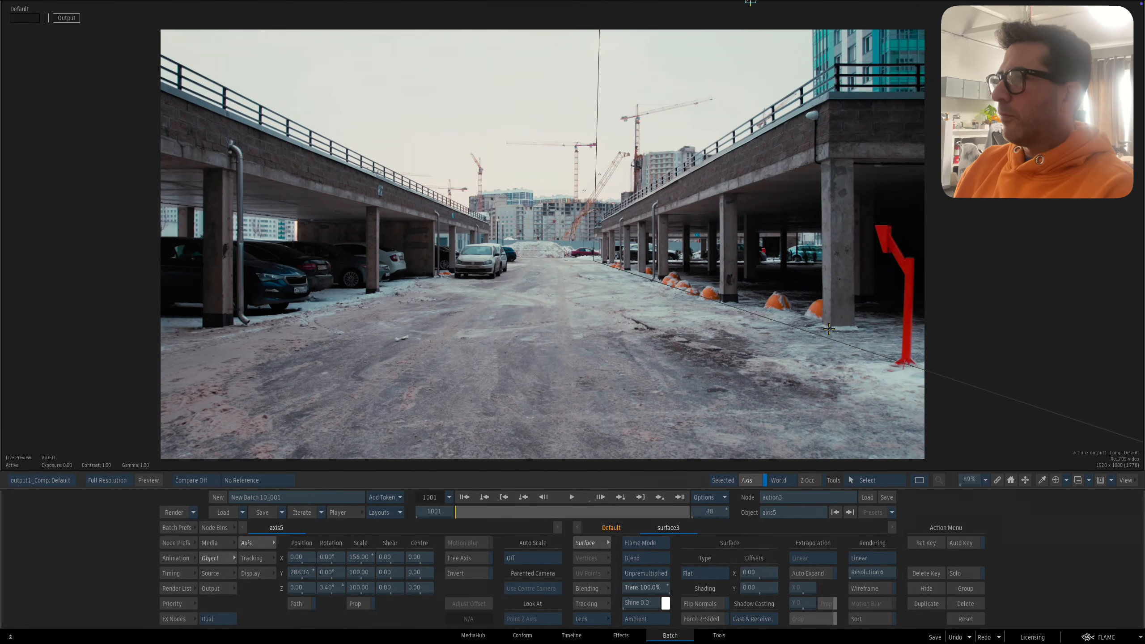
Step: Refine the right wall fit with axis5 at X rotation -1.60°, Y rotation -0.50°, Y position 283.44 and X scale 160
drag(332, 573, 308, 573)
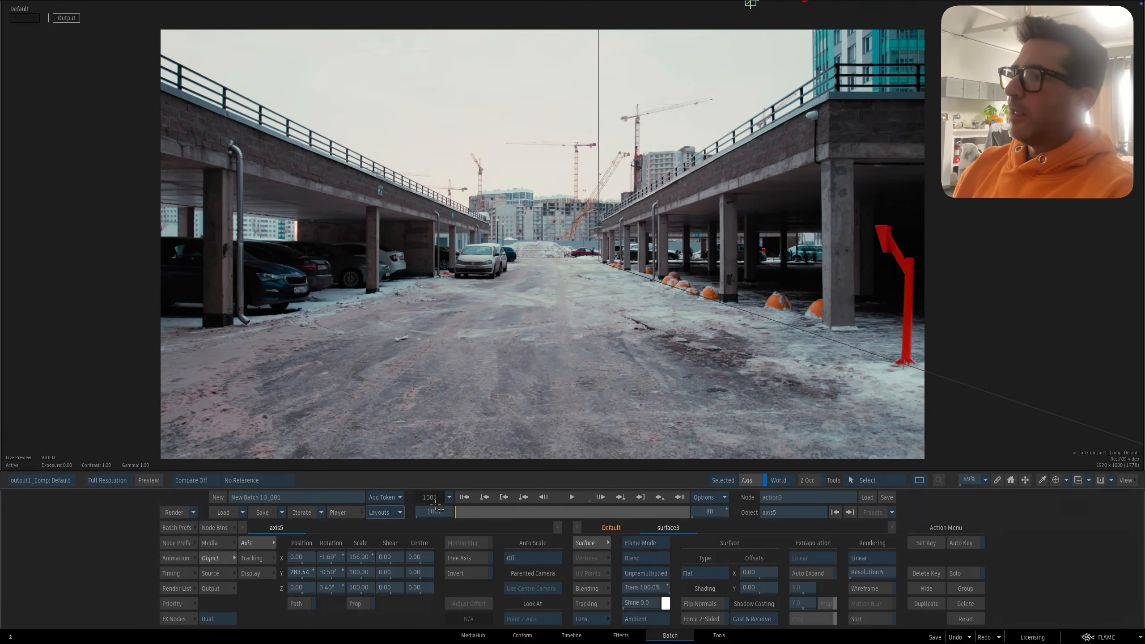
drag(497, 510, 393, 479)
drag(368, 561, 373, 561)
key(Escape)
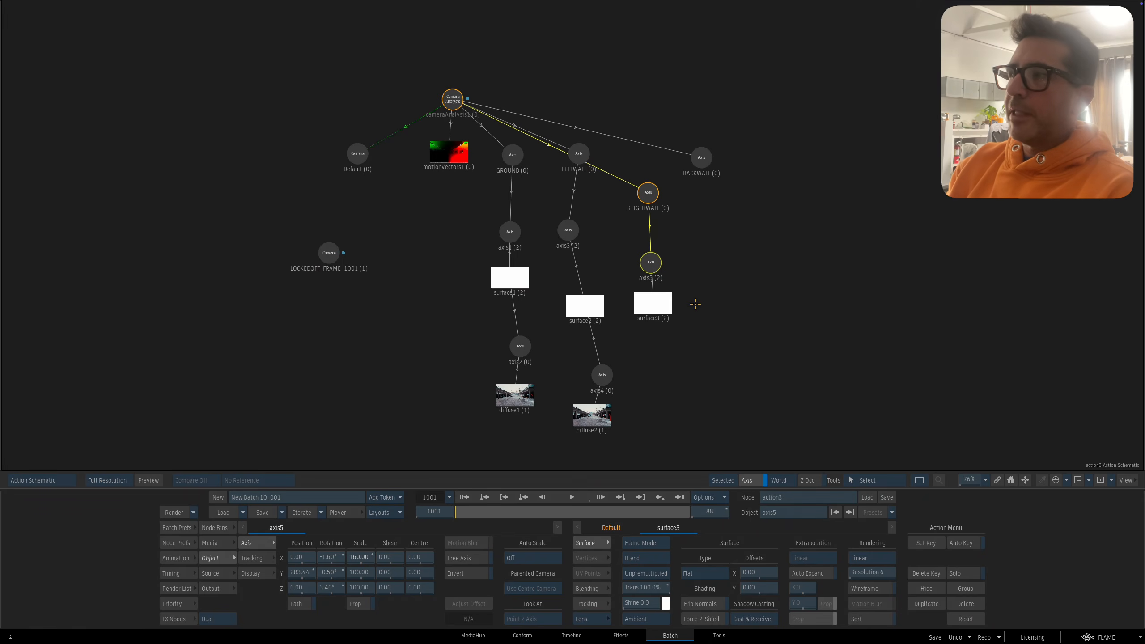
Step: Set surface3's transparency back to 0% and check the right wall in the result view
drag(632, 387, 632, 344)
click(230, 531)
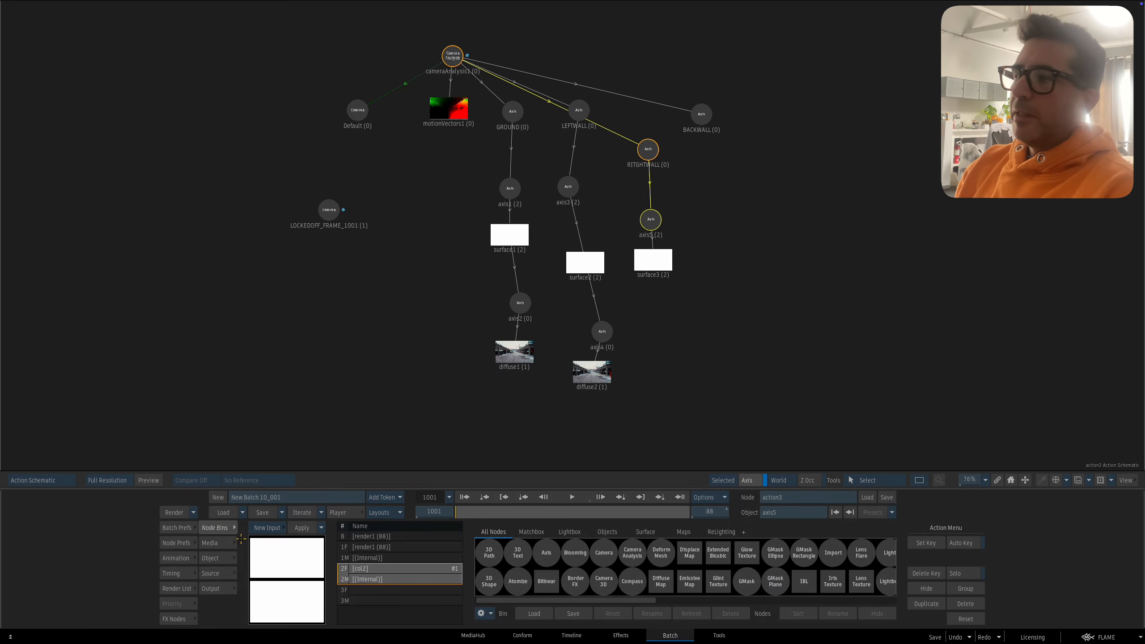
click(650, 260)
drag(644, 587, 622, 588)
key(F4)
key(Escape)
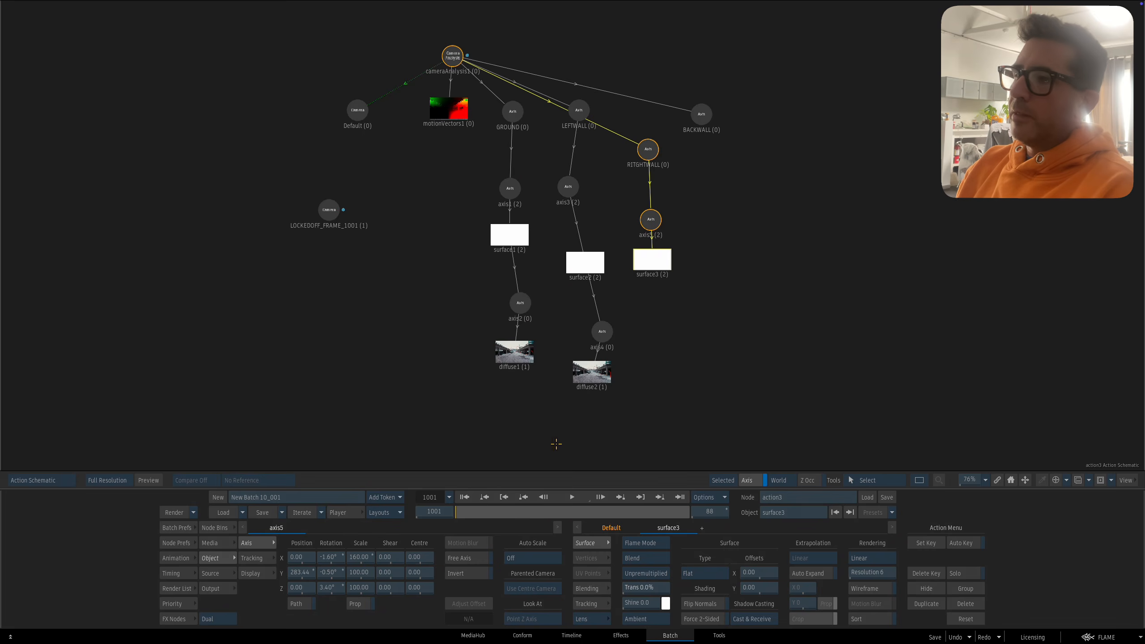
Step: Add a diffuse map from the render1 media beneath surface3
click(226, 528)
click(344, 557)
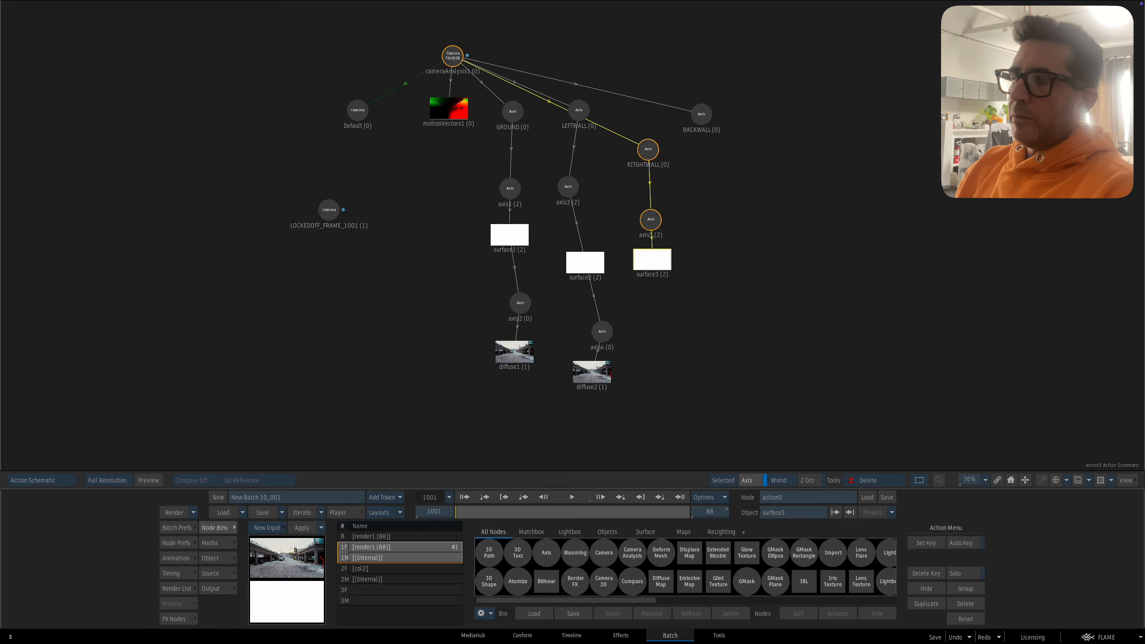
click(662, 577)
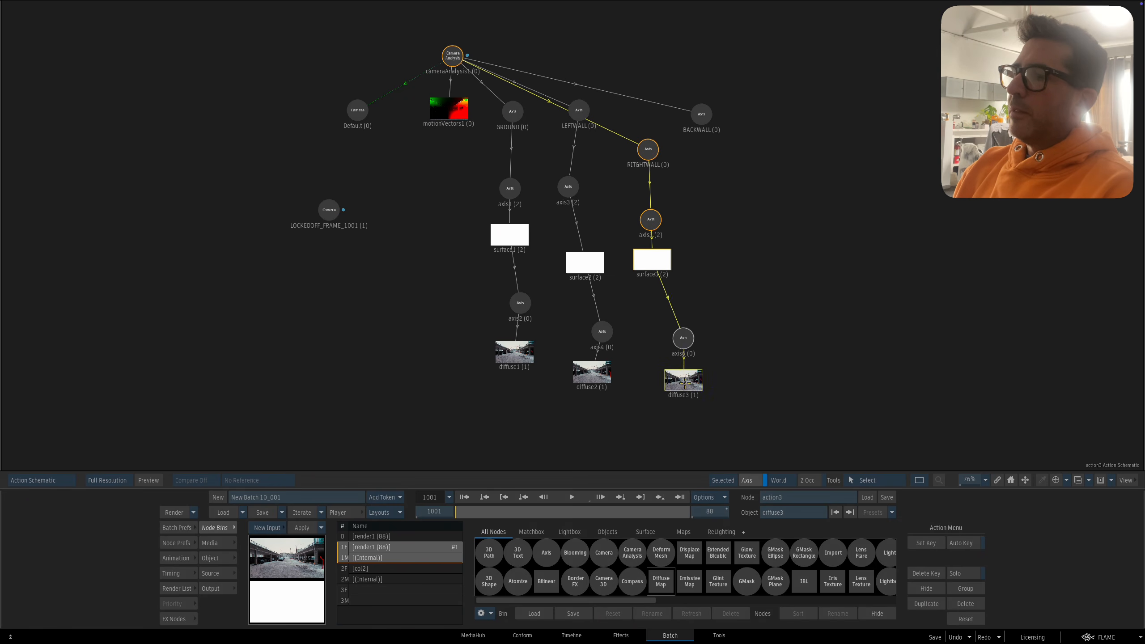
Step: Set diffuse3's mapping to Projection and use Default as its projection camera
click(397, 558)
click(409, 588)
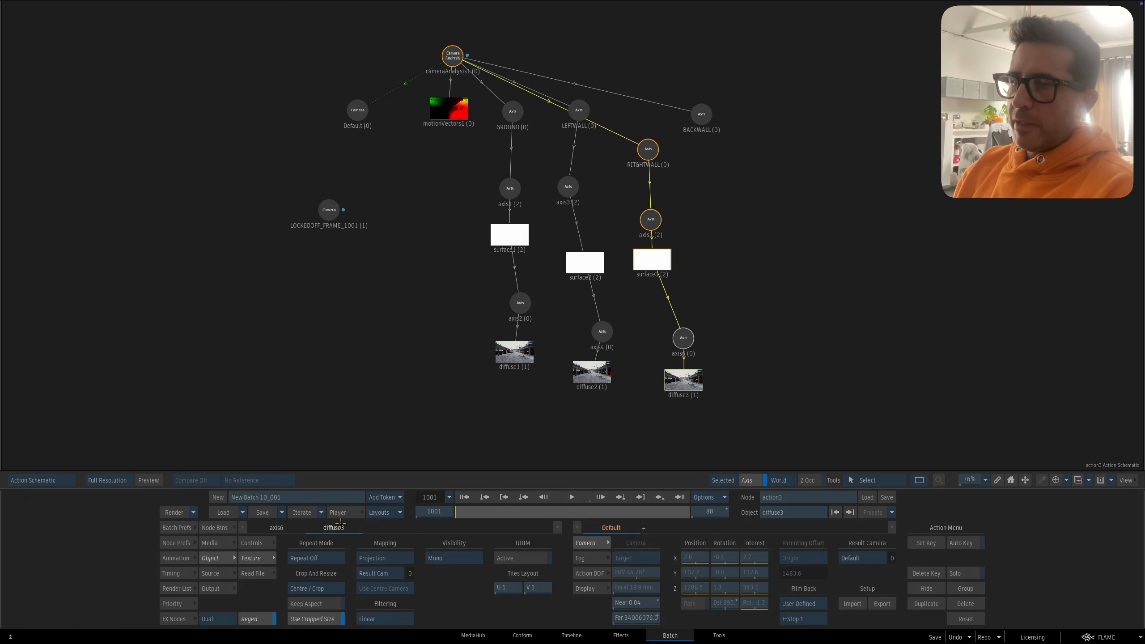
drag(679, 380, 679, 381)
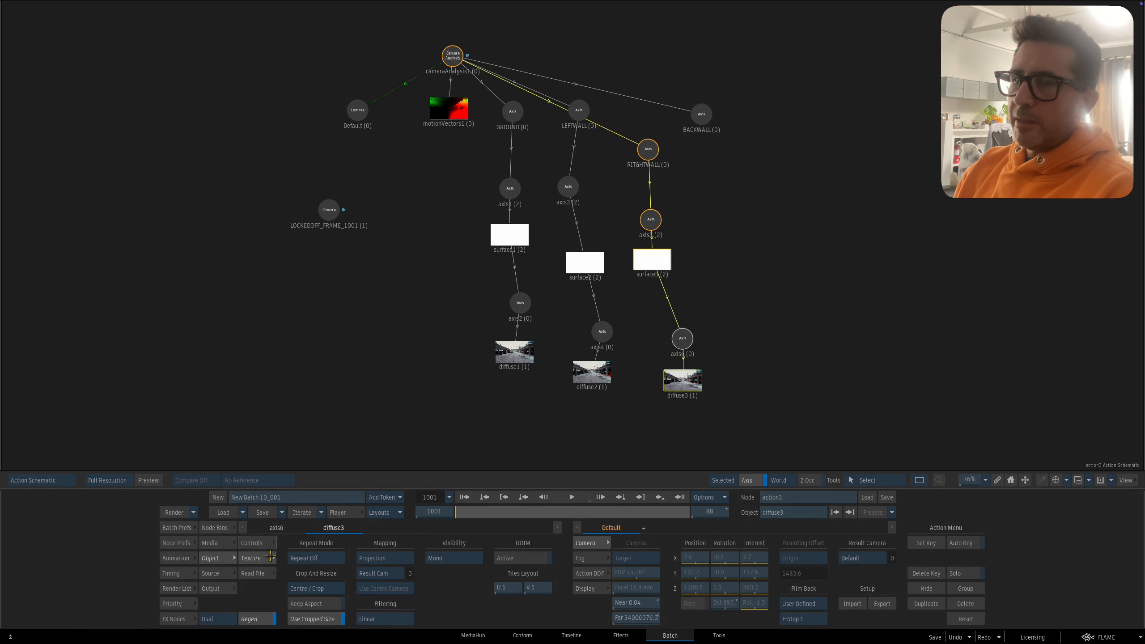
click(381, 574)
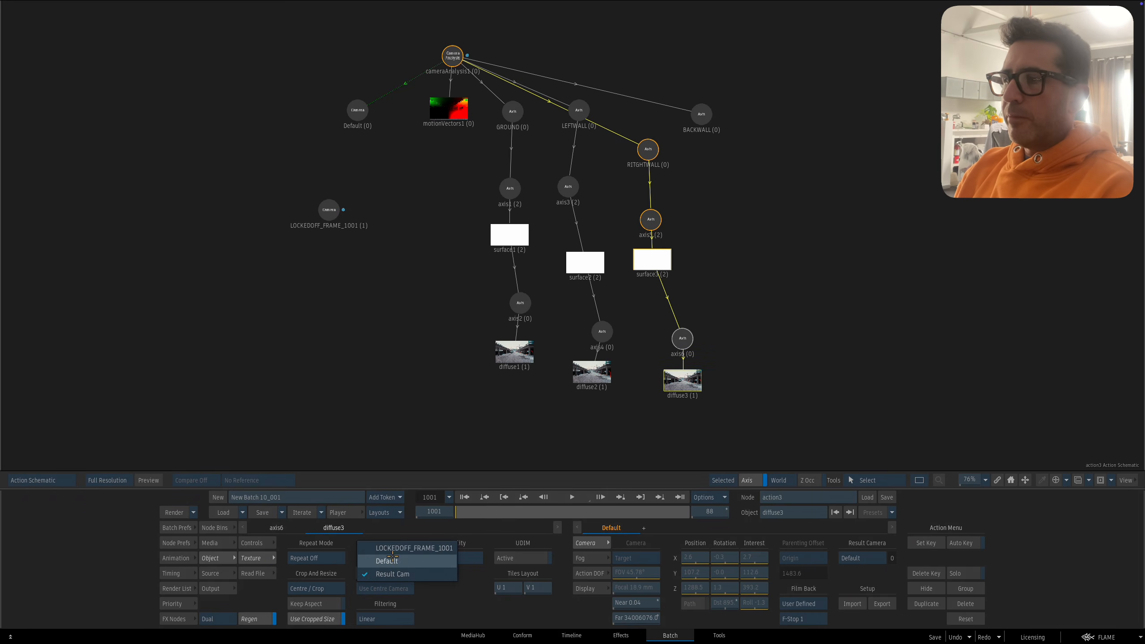
click(395, 561)
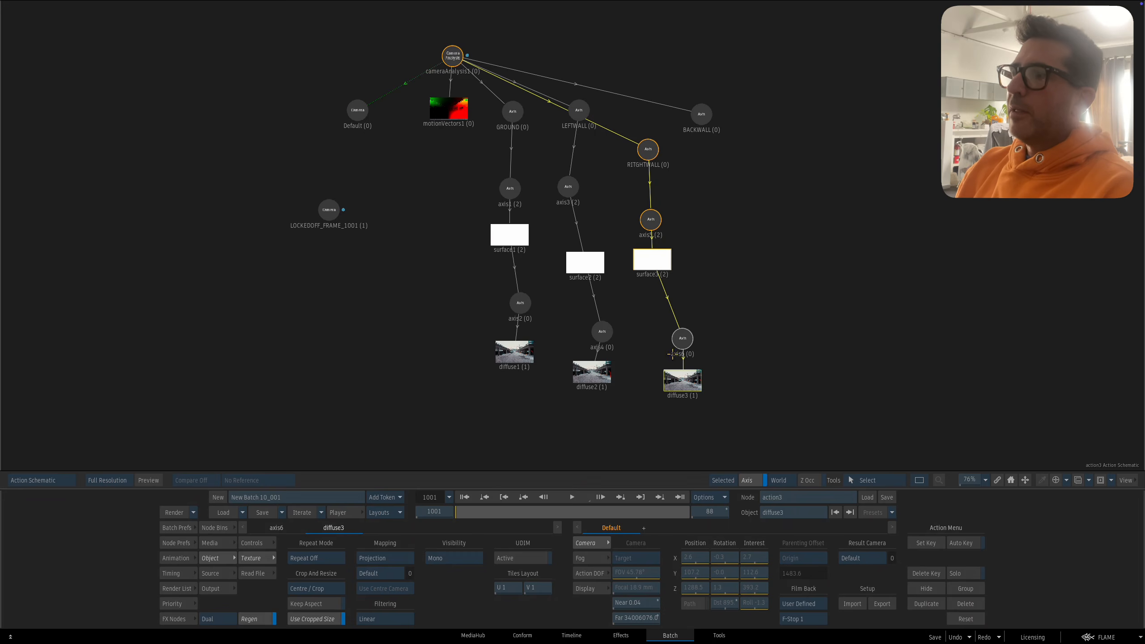
Step: Check the projected ground and side walls with the background switched off, and switch it back on
key(F4)
click(210, 542)
click(399, 542)
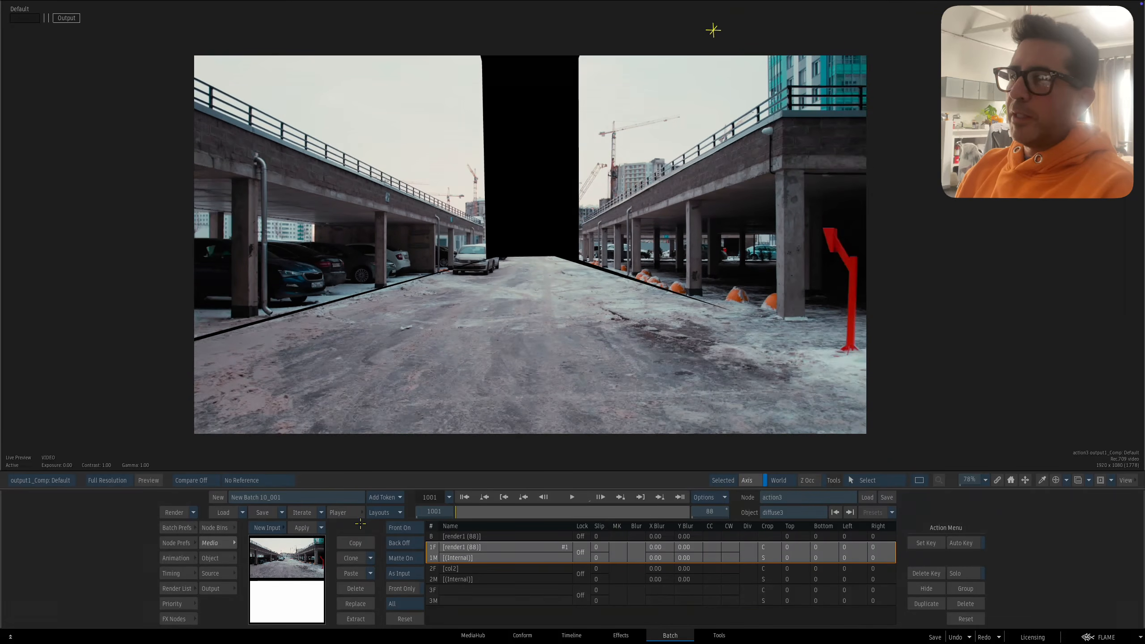
click(399, 542)
Step: Orbit the scene in the perspective view to examine the projected ground, left wall and right wall from another angle
click(660, 498)
key(Left)
key(Escape)
drag(631, 364, 737, 331)
key(Escape)
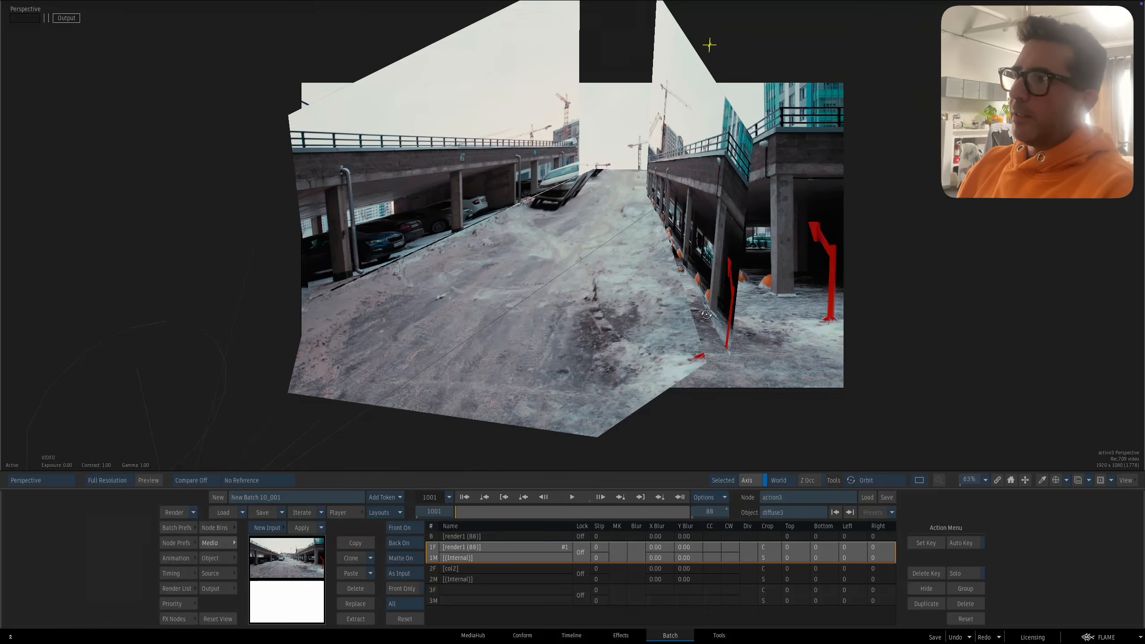
drag(462, 517, 410, 482)
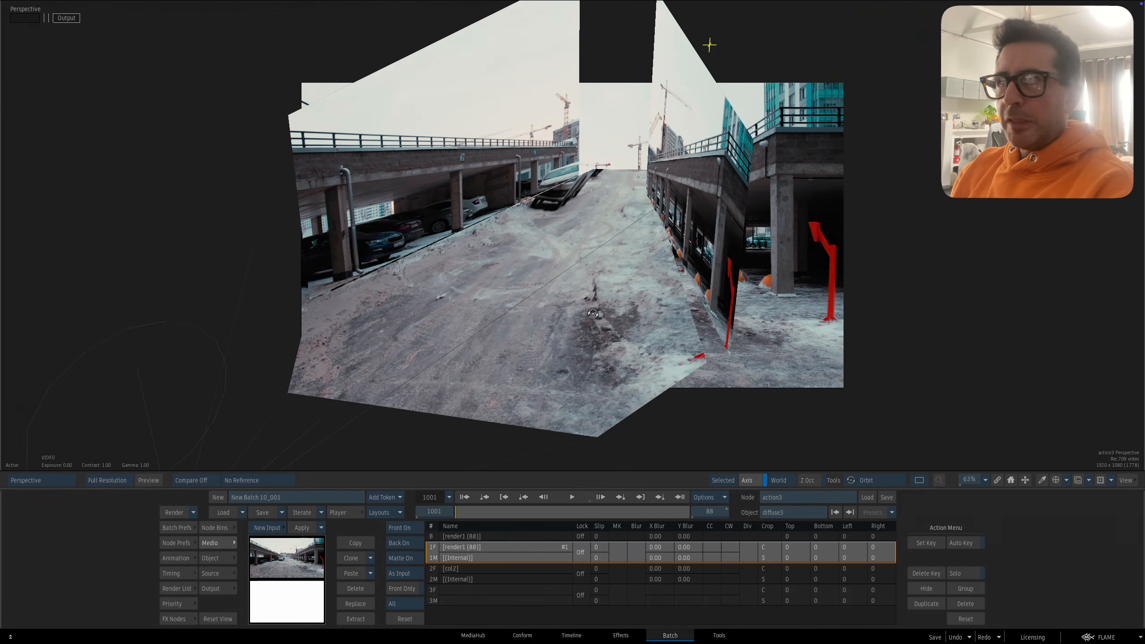
Step: Select surface3 in the schematic and inspect its outline on the right wall in the perspective view
key(Escape)
drag(659, 332, 646, 332)
drag(622, 158, 630, 159)
drag(677, 123, 690, 123)
drag(677, 231, 667, 238)
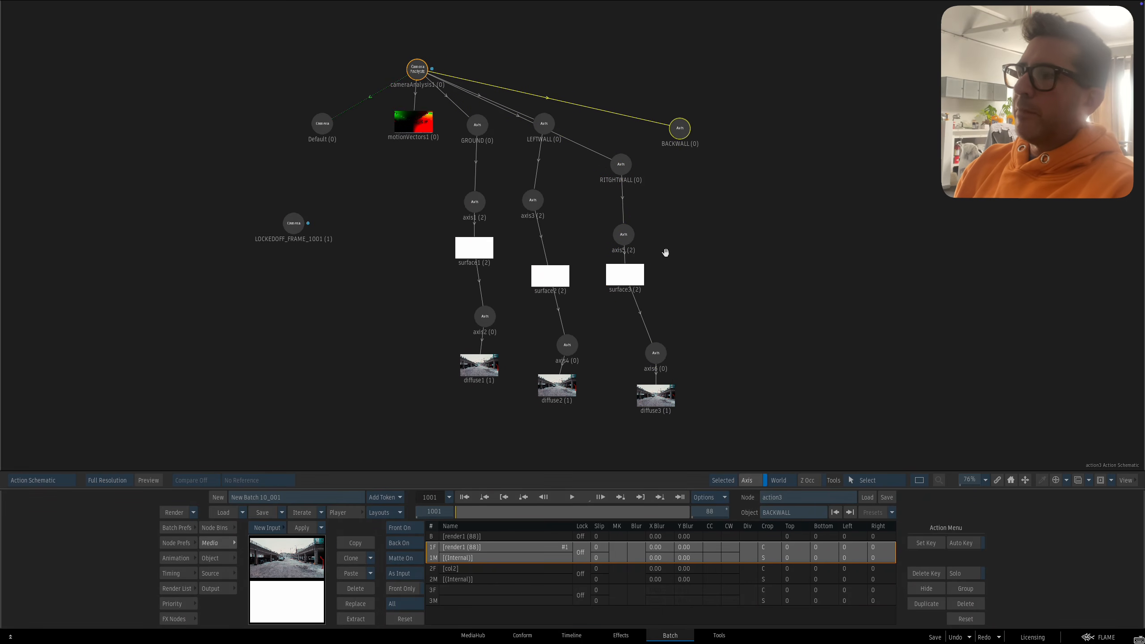
click(624, 274)
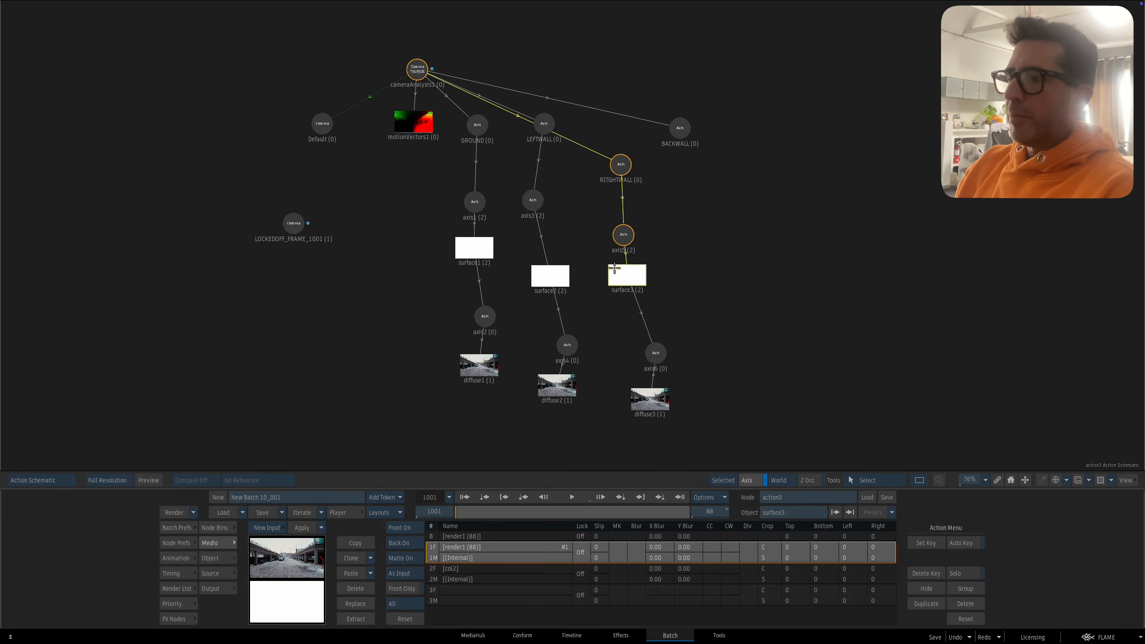
key(Escape)
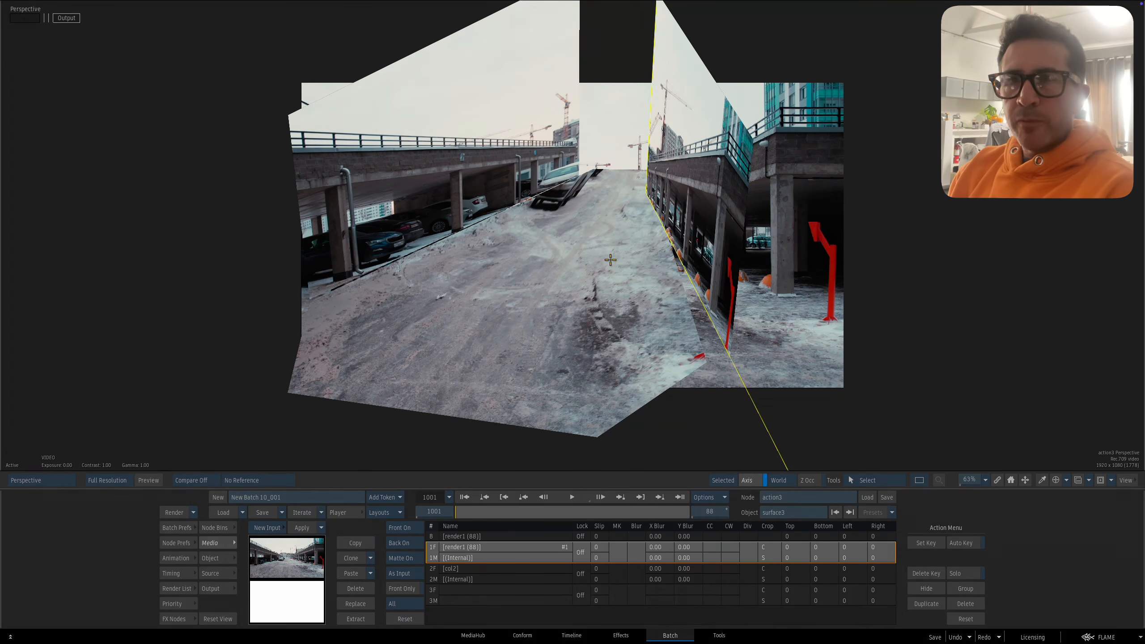
Step: Open the action2 setup for comparison and switch its background off
key(Escape)
click(555, 262)
key(F4)
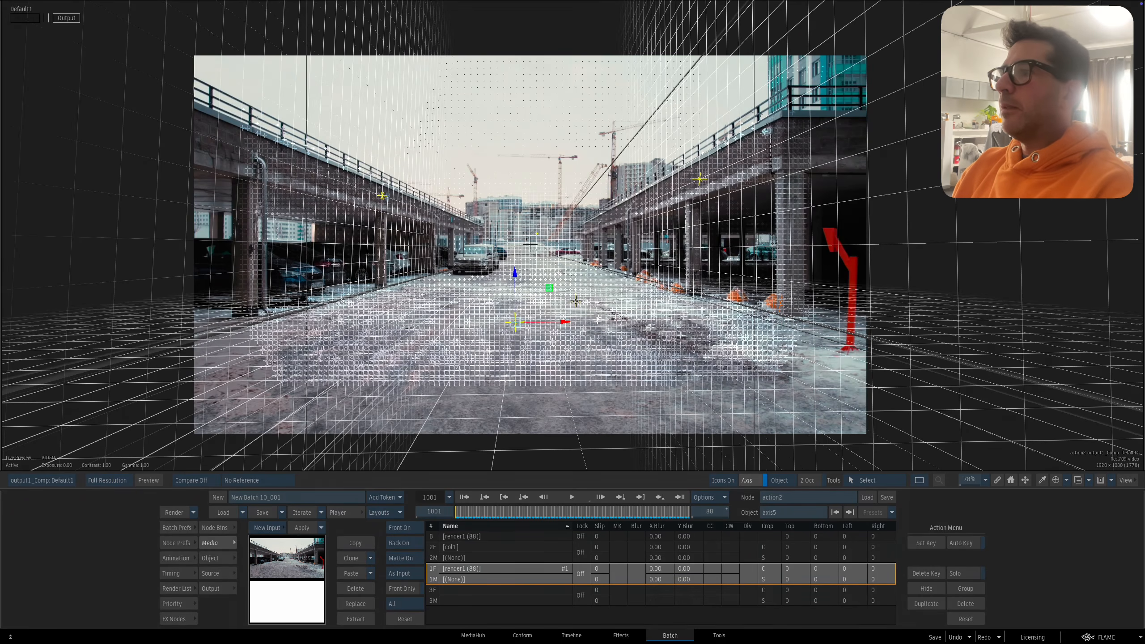
key(Escape)
drag(681, 371, 644, 363)
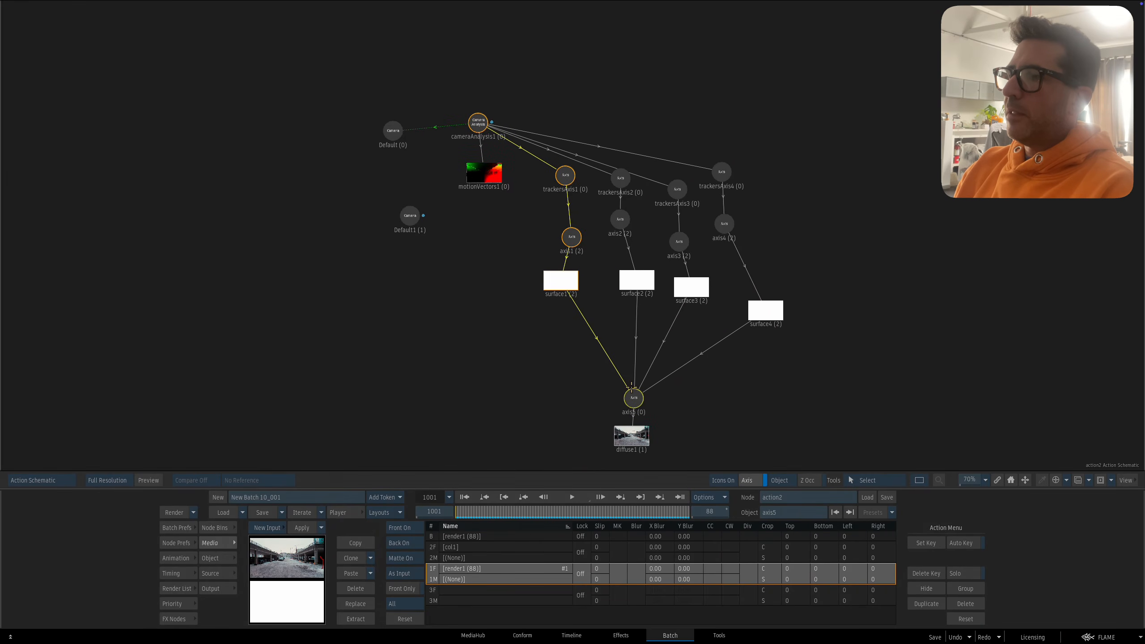
click(405, 541)
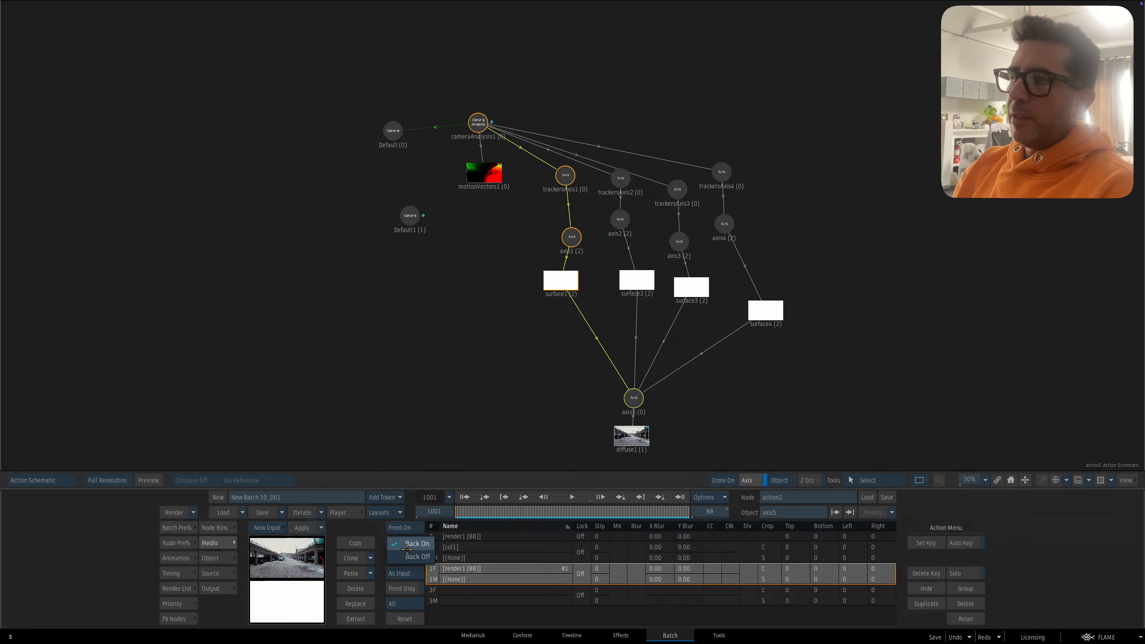
key(Escape)
Step: Orbit action2's perspective view and examine how its footage projects onto the surfaces
key(F4)
scroll(689, 346, up, 2)
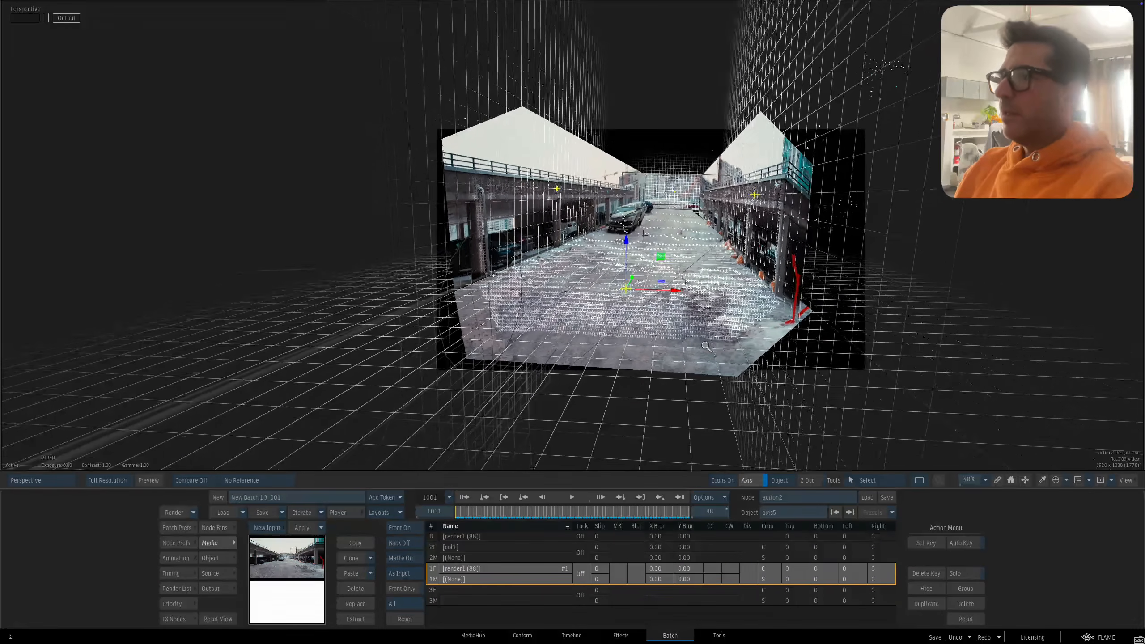
drag(689, 345, 575, 335)
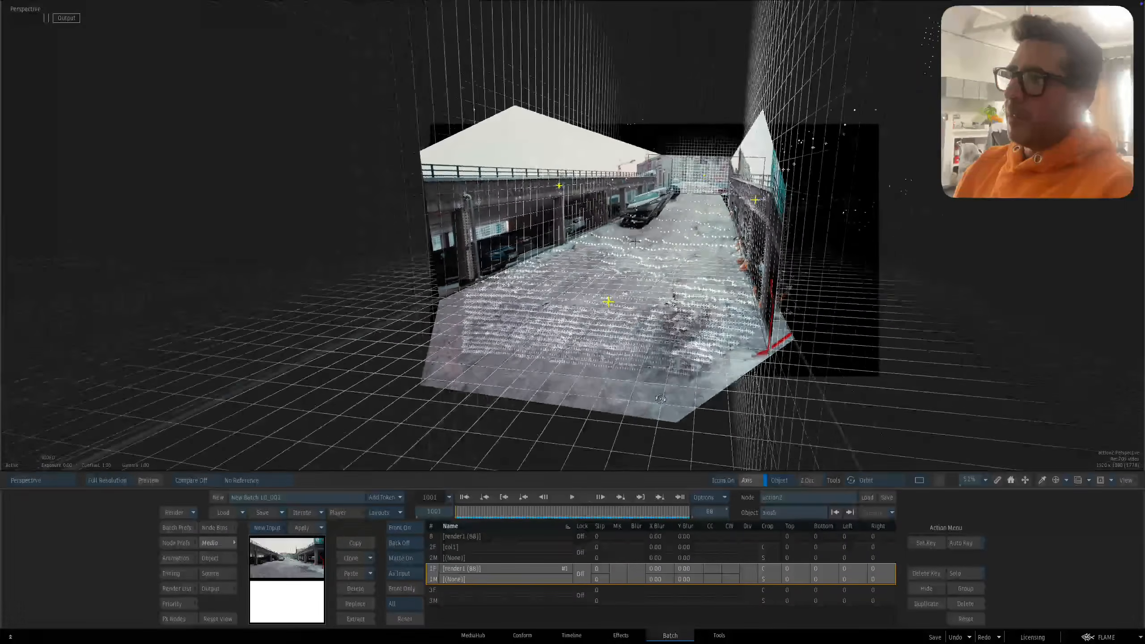
drag(494, 509, 459, 501)
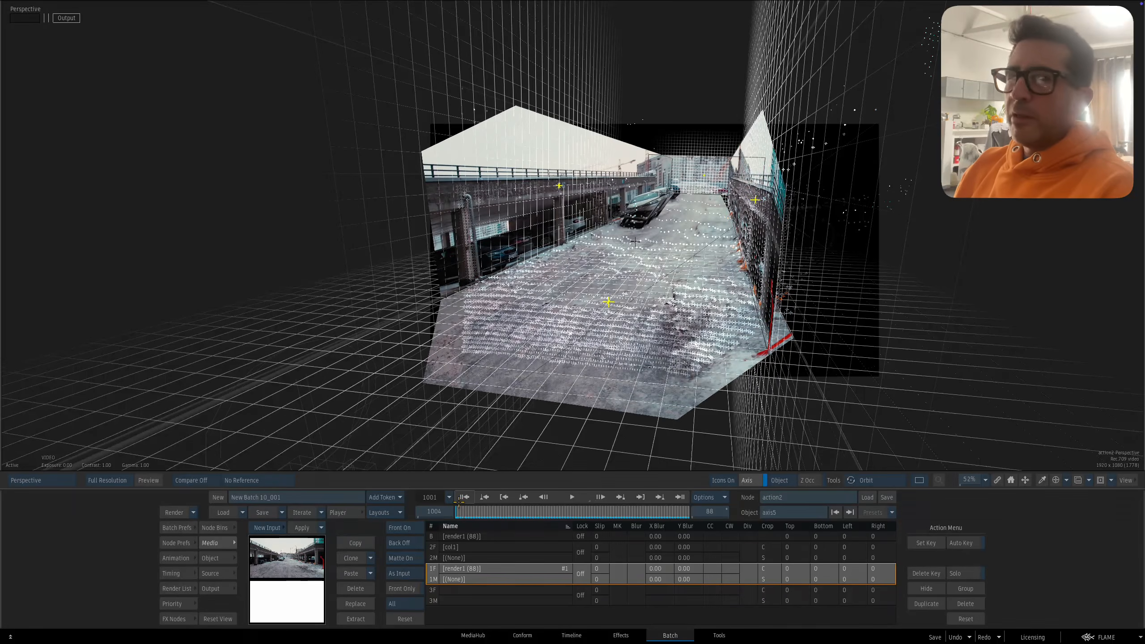
key(Escape)
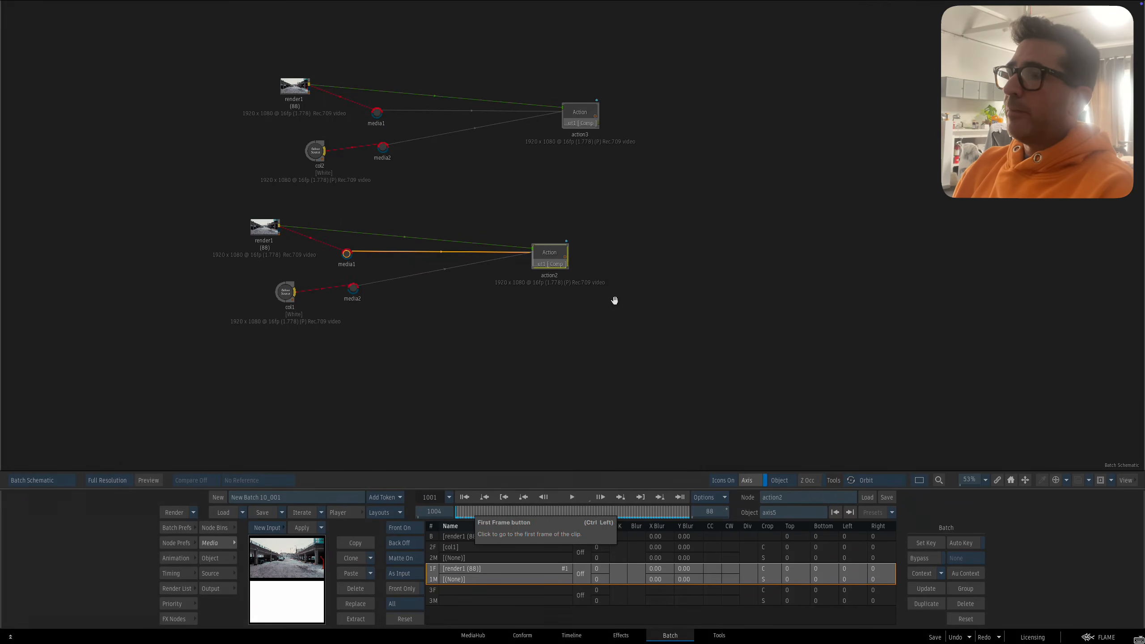
Step: Reopen action3's schematic and move the BACKWALL axis node further from the right wall branch
click(578, 118)
key(F4)
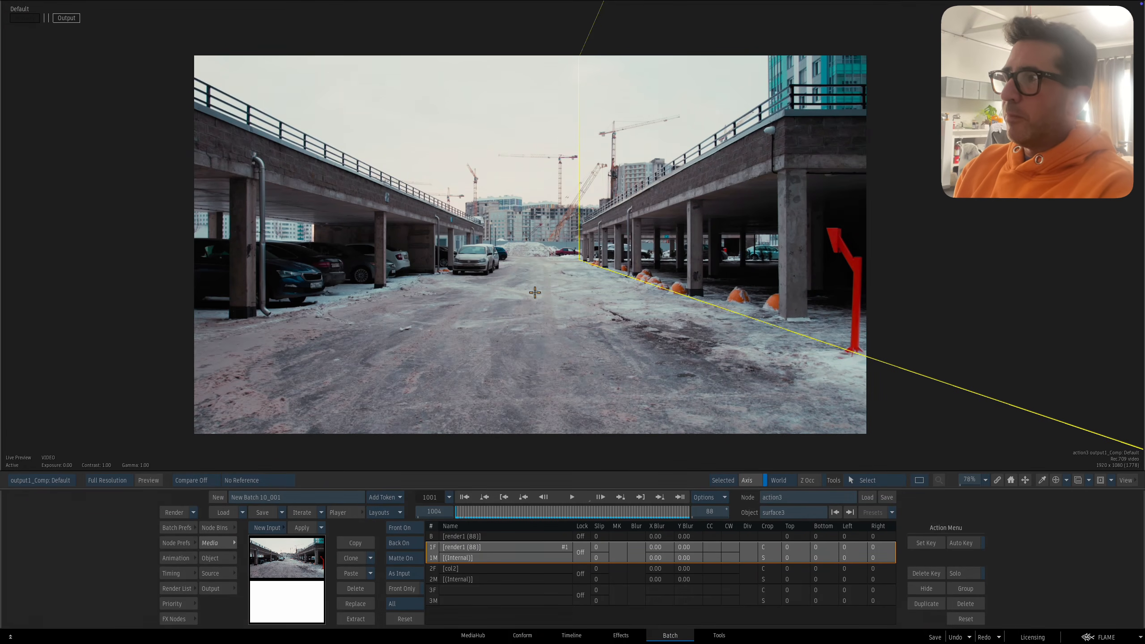
key(F8)
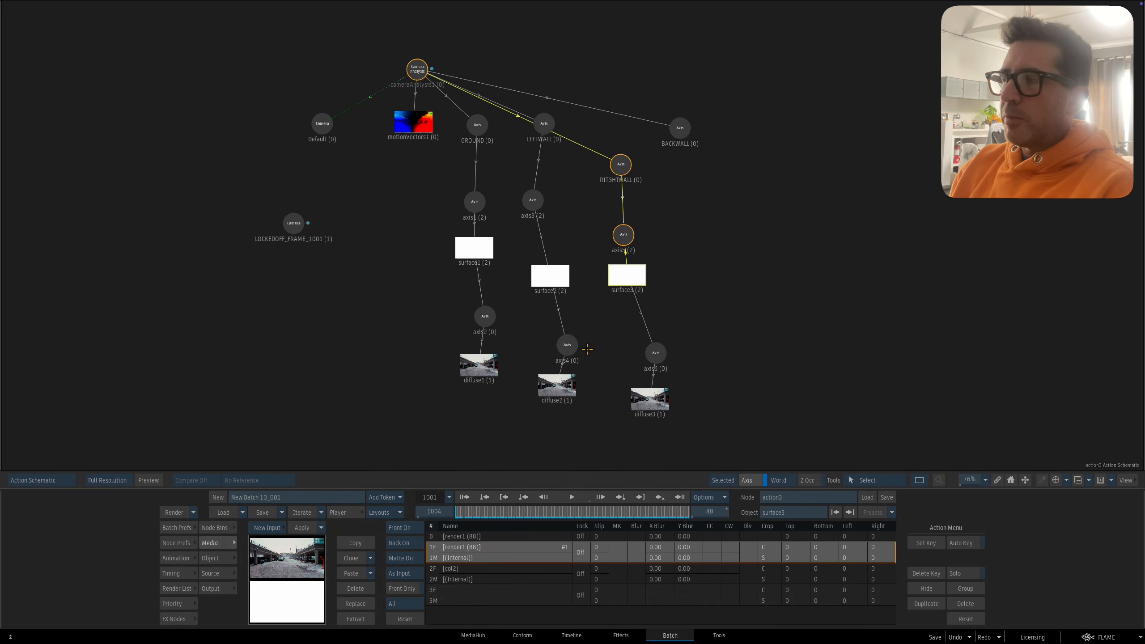
drag(665, 216, 664, 230)
drag(682, 155, 707, 171)
Step: Add a surface with its own axis from the col2 media beneath the BACKWALL axis and view it in the result
click(224, 527)
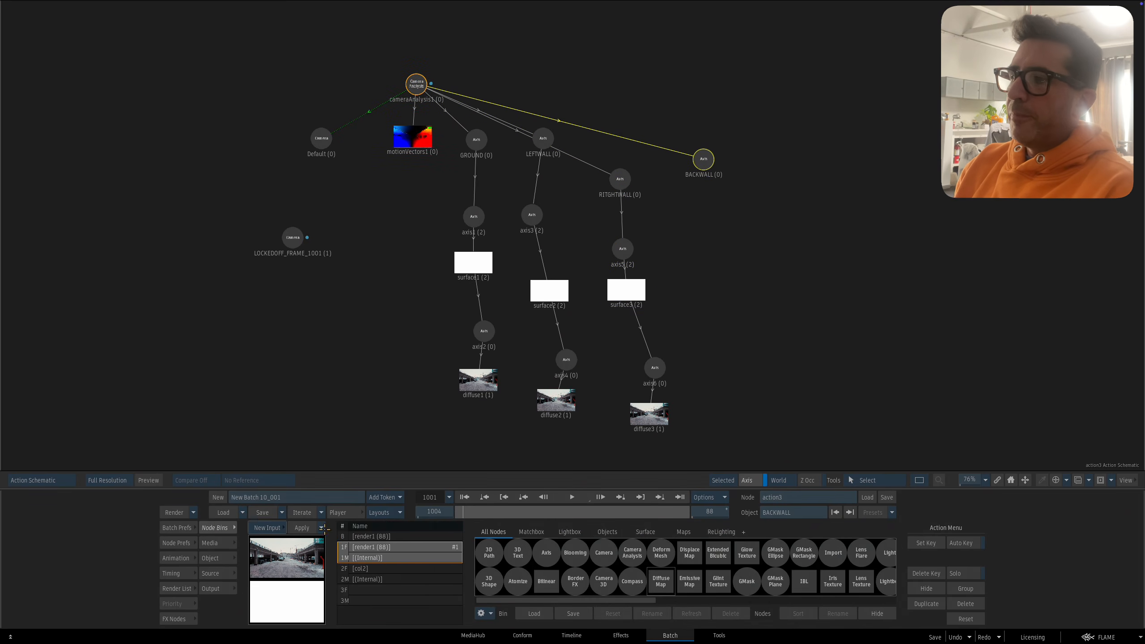
click(365, 576)
drag(306, 547, 724, 256)
key(F4)
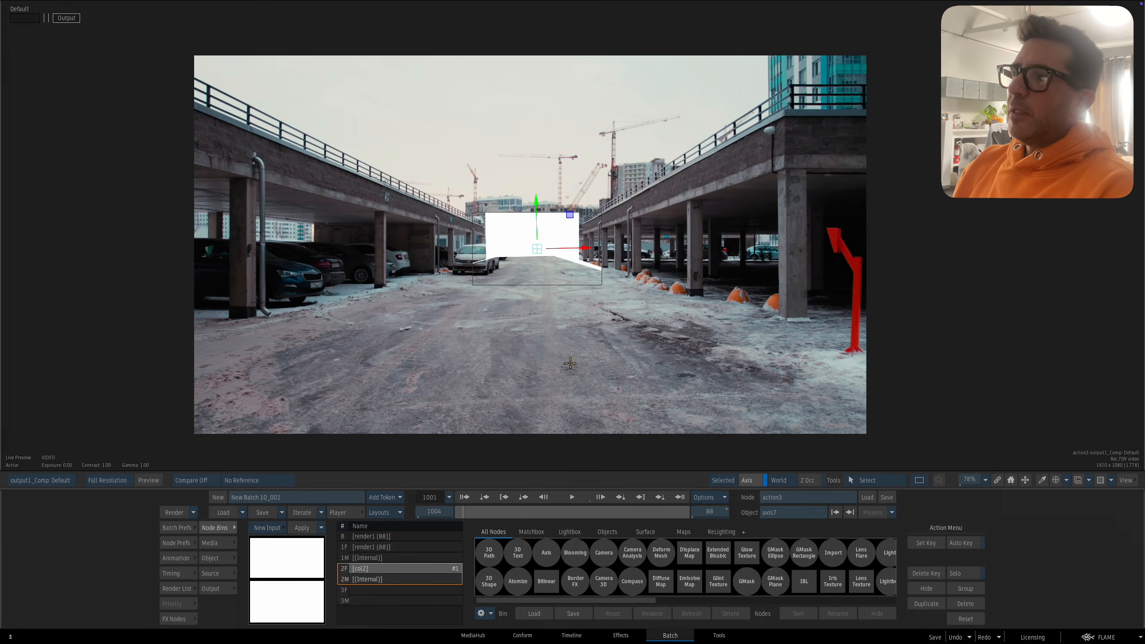
drag(618, 319, 715, 320)
key(Escape)
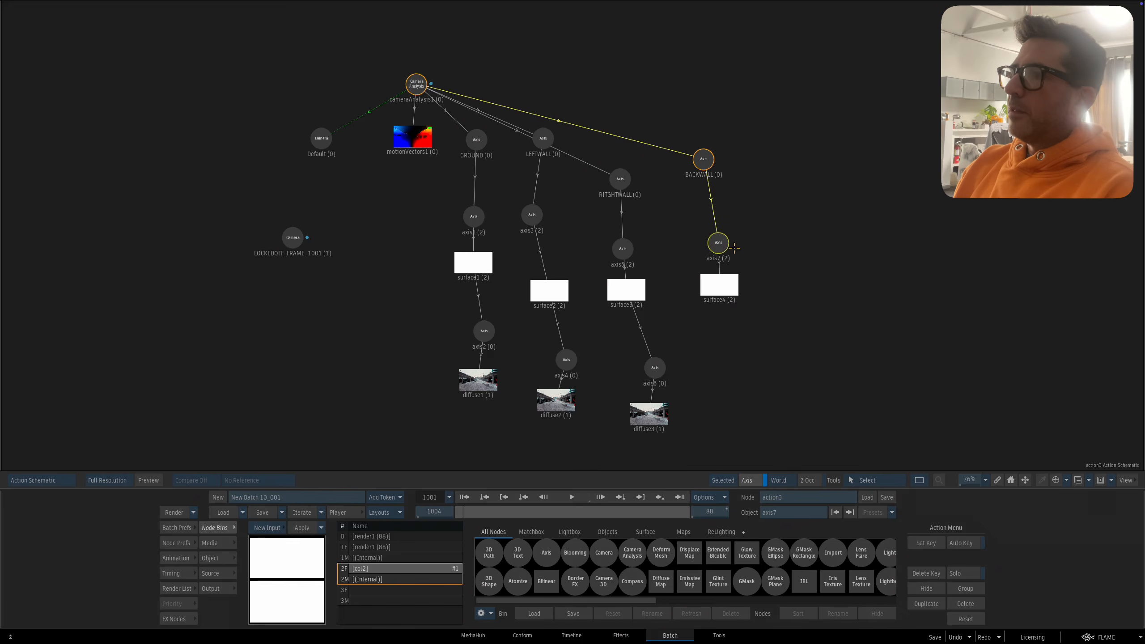
Step: Raise the back wall surface at frame 1001 by setting axis7's Y position to 411.00
double_click(722, 240)
key(F4)
drag(299, 572, 455, 513)
drag(309, 572, 179, 543)
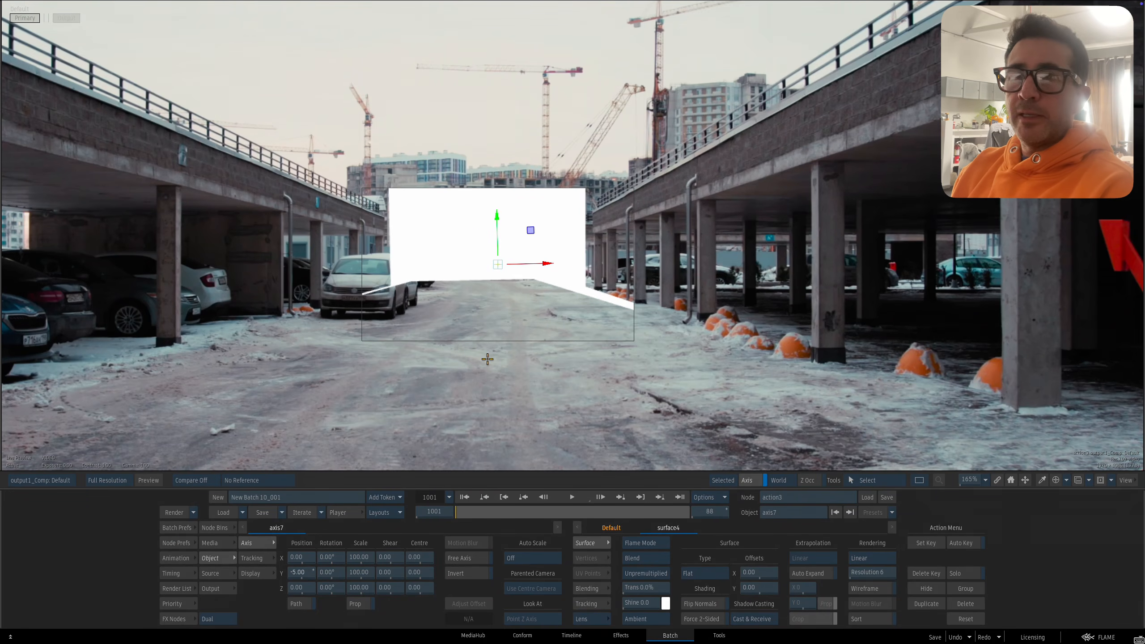
key(ctrl+z)
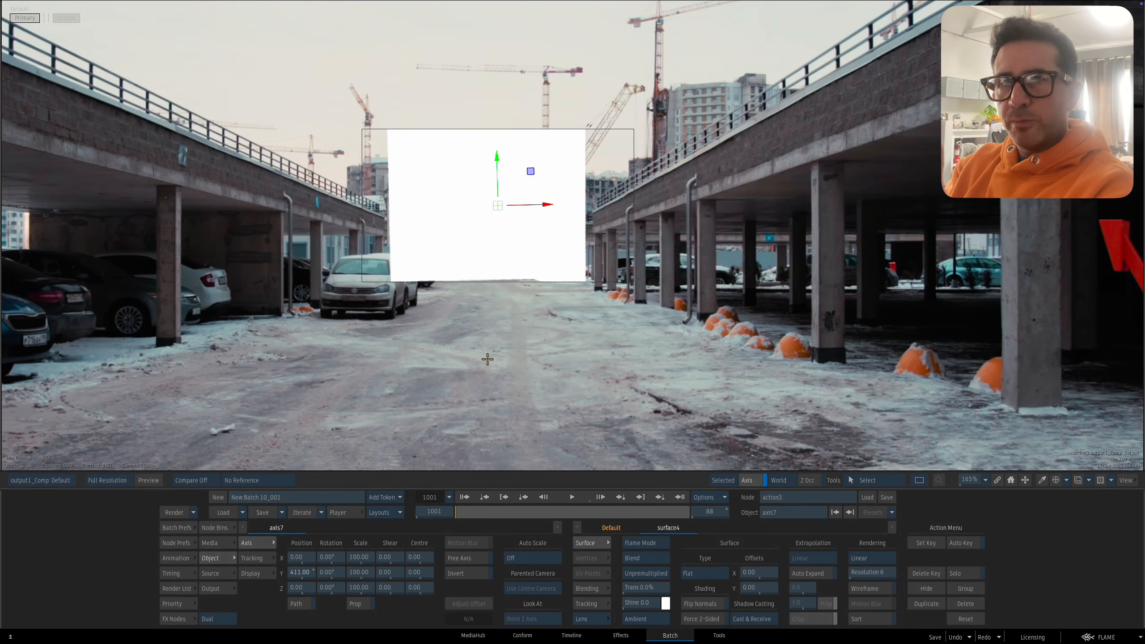
key(F4)
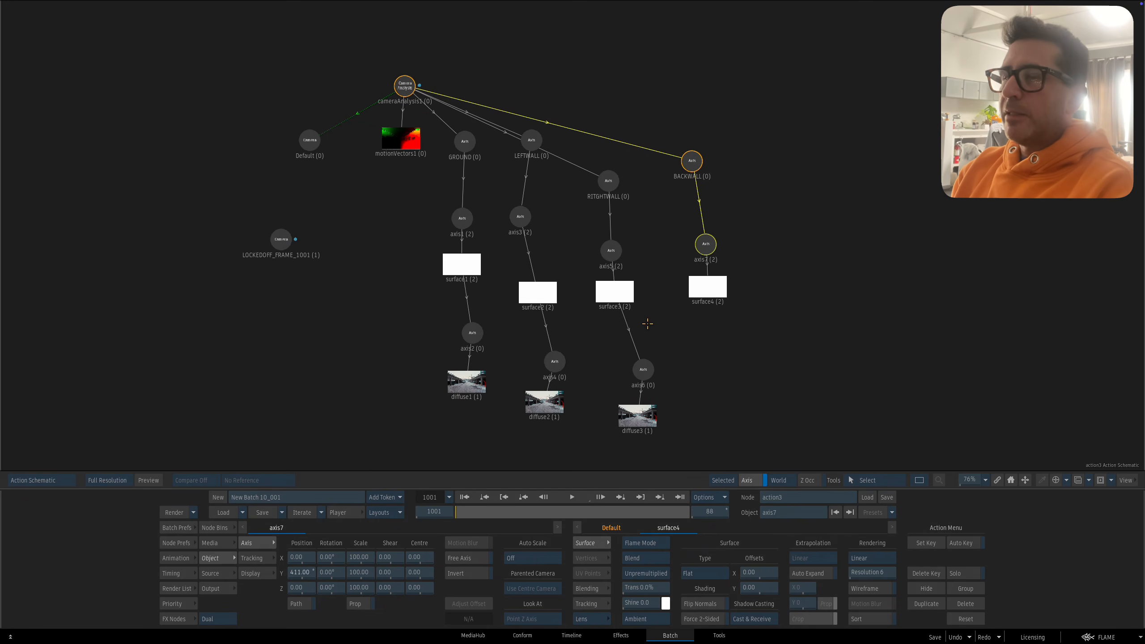
drag(500, 267, 494, 275)
key(F4)
key(Escape)
Step: Add a diffuse map from the render1 media beneath surface4 and open its texture settings
click(687, 287)
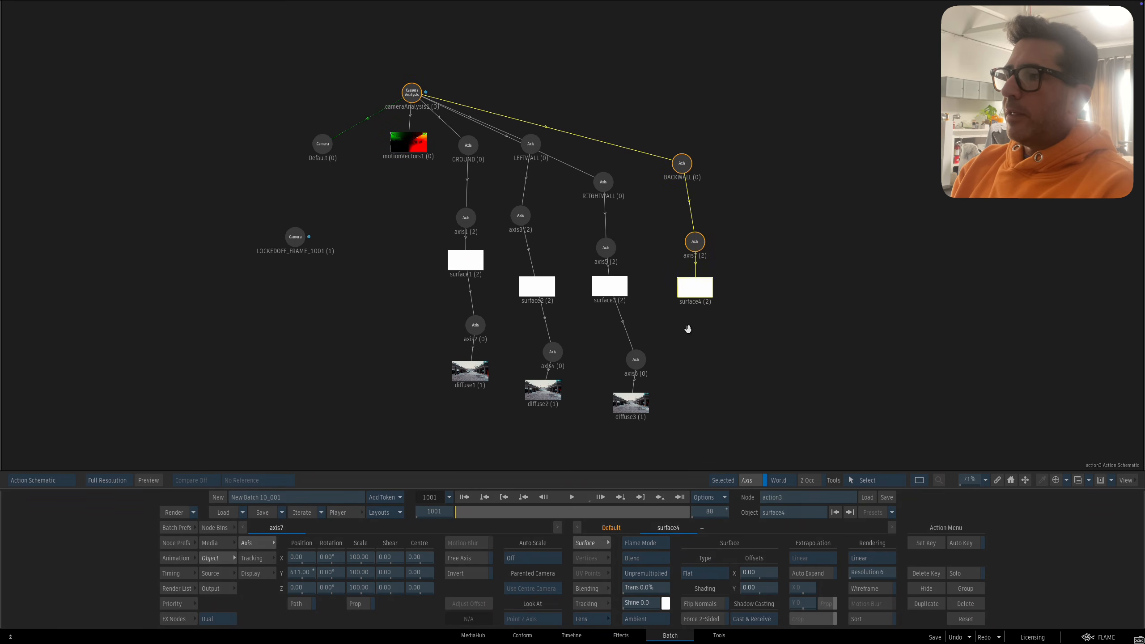
click(227, 528)
key(d)
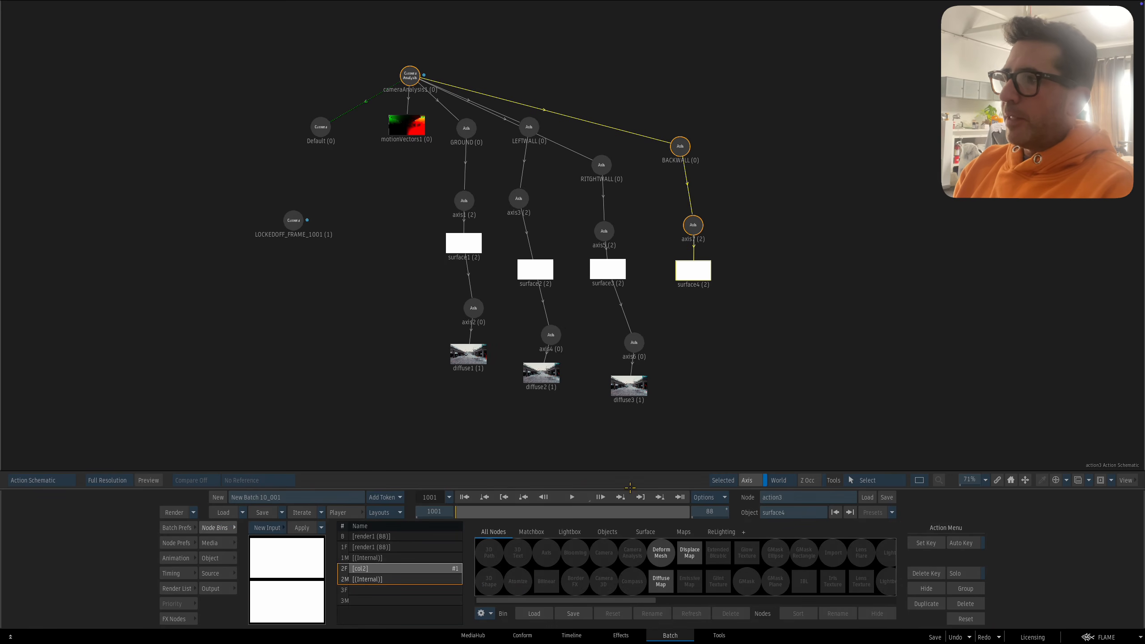
drag(654, 371, 651, 351)
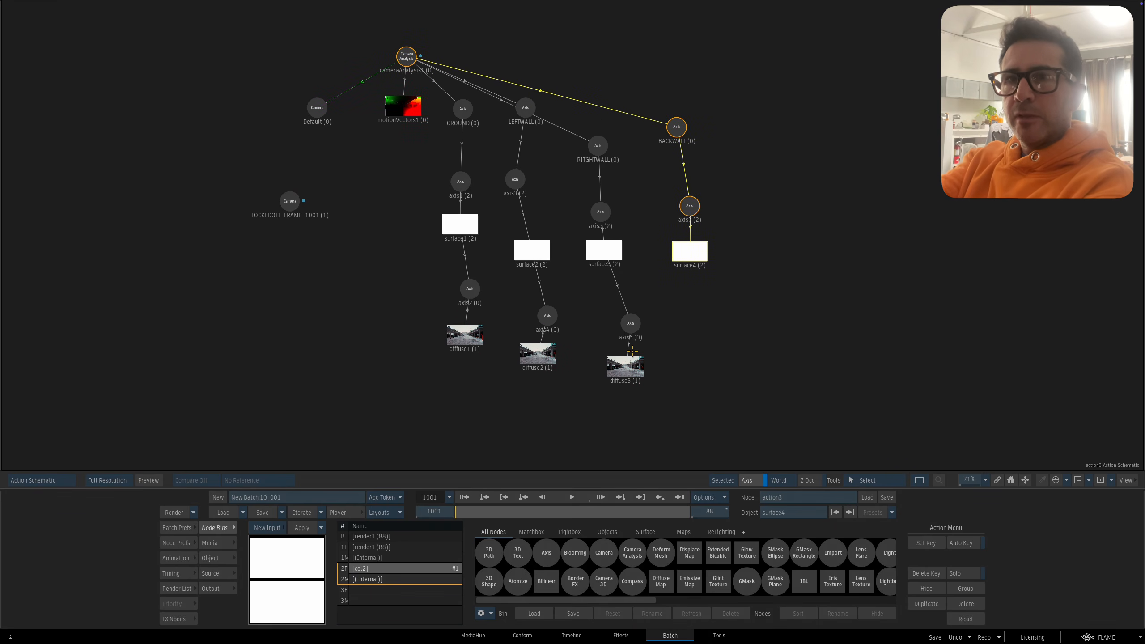
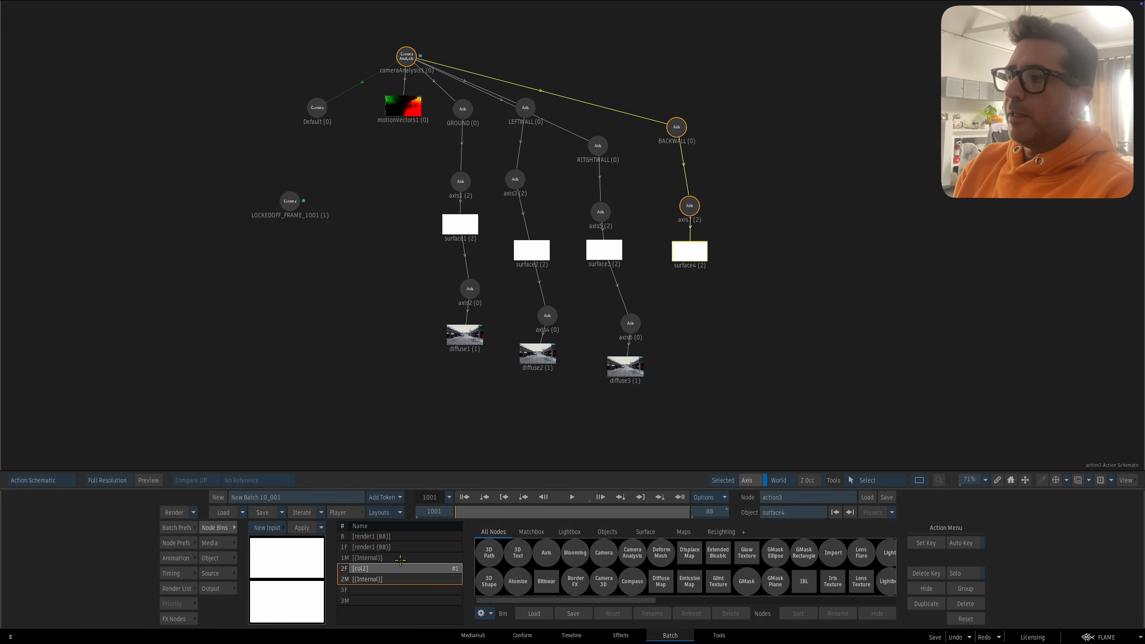
click(661, 581)
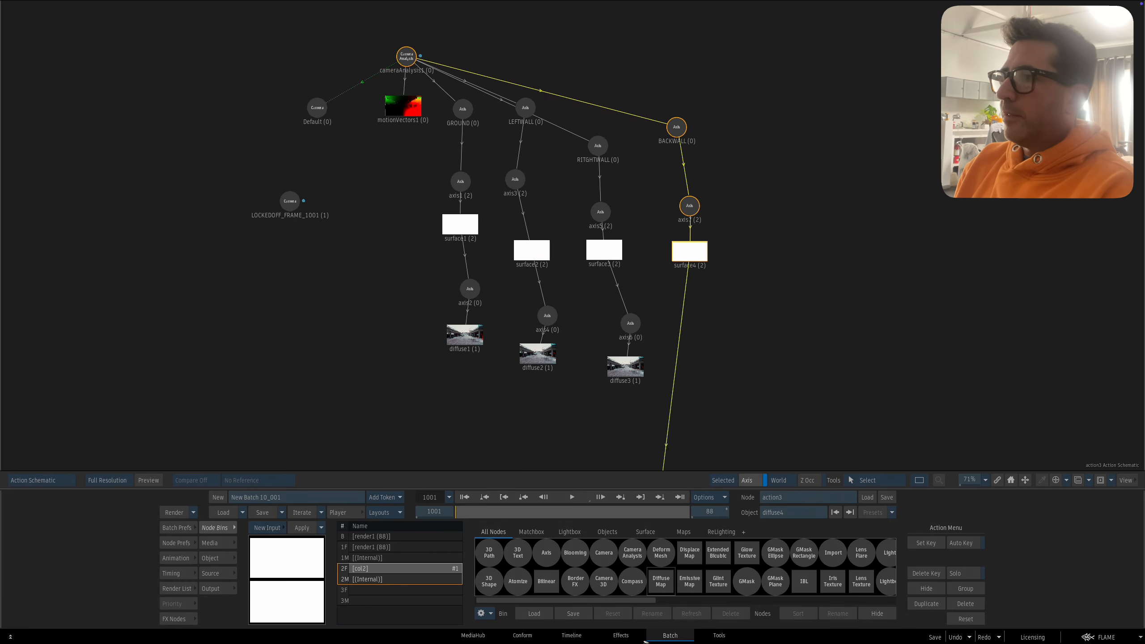
click(356, 547)
click(661, 581)
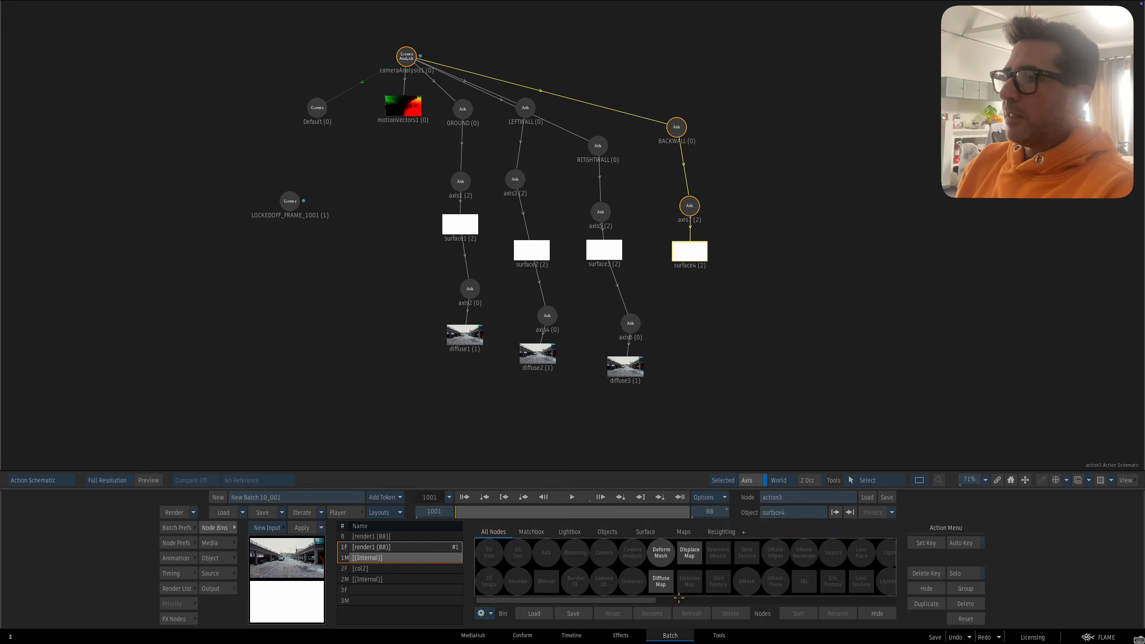
click(697, 374)
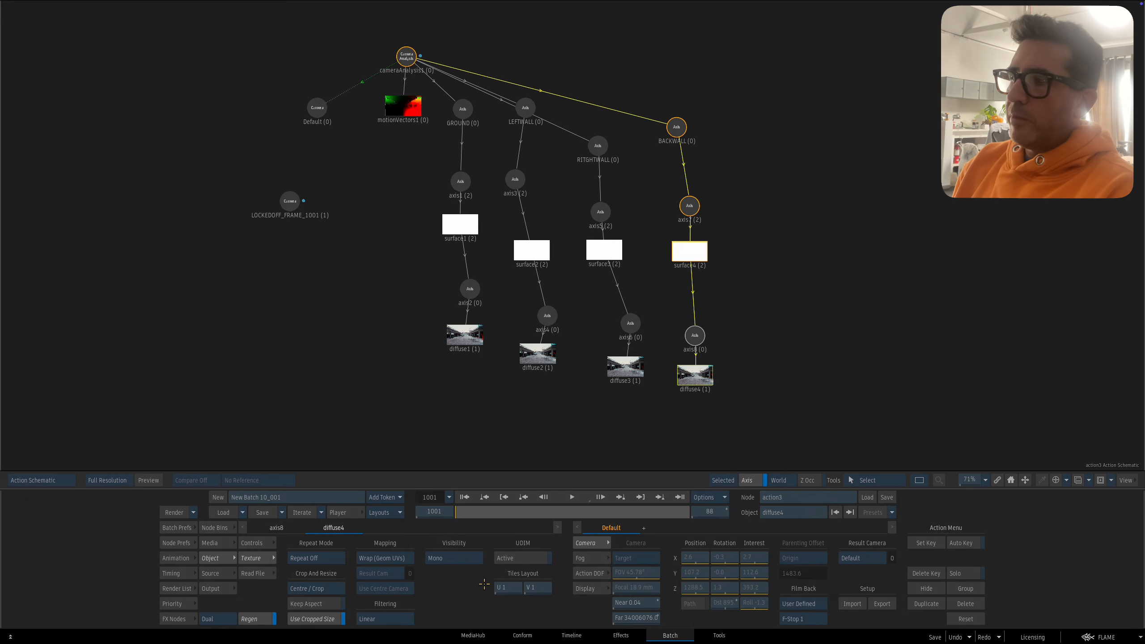
Step: Set diffuse4's mapping to Projection from the LOCKEDOFF_FRAME_1001 camera and check the result view
click(373, 561)
click(379, 518)
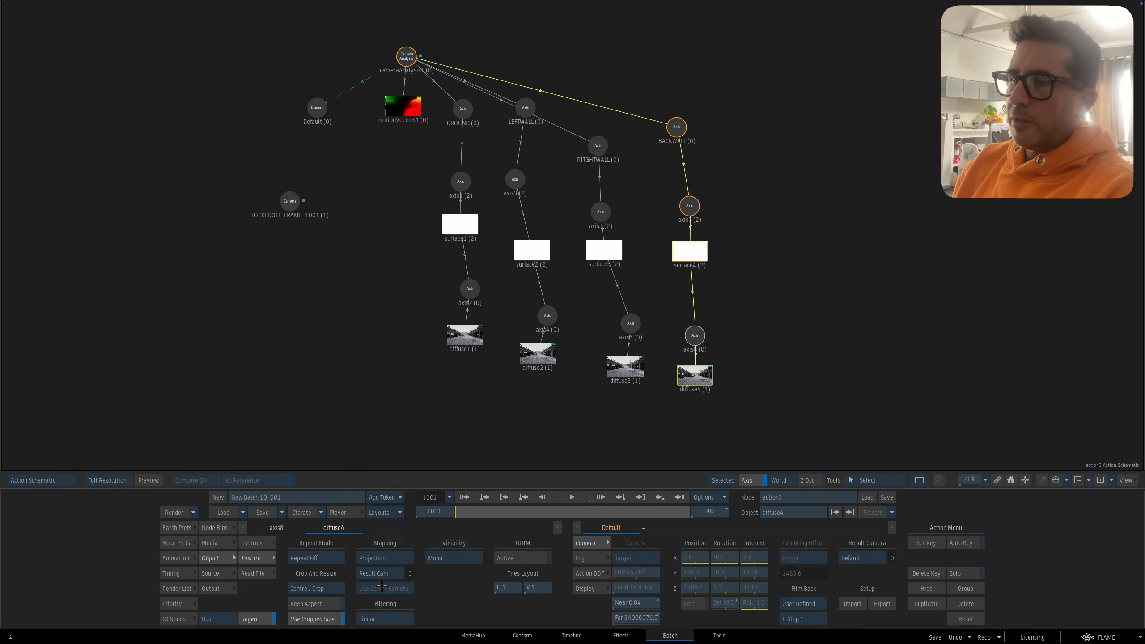
click(381, 573)
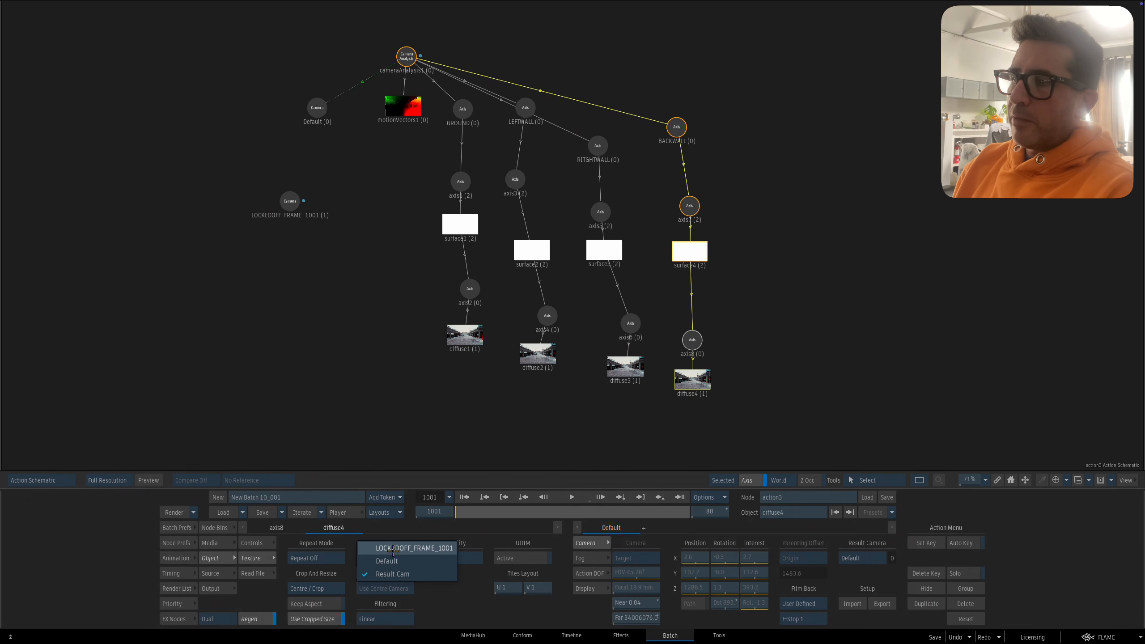
click(393, 548)
drag(538, 426, 541, 408)
key(F4)
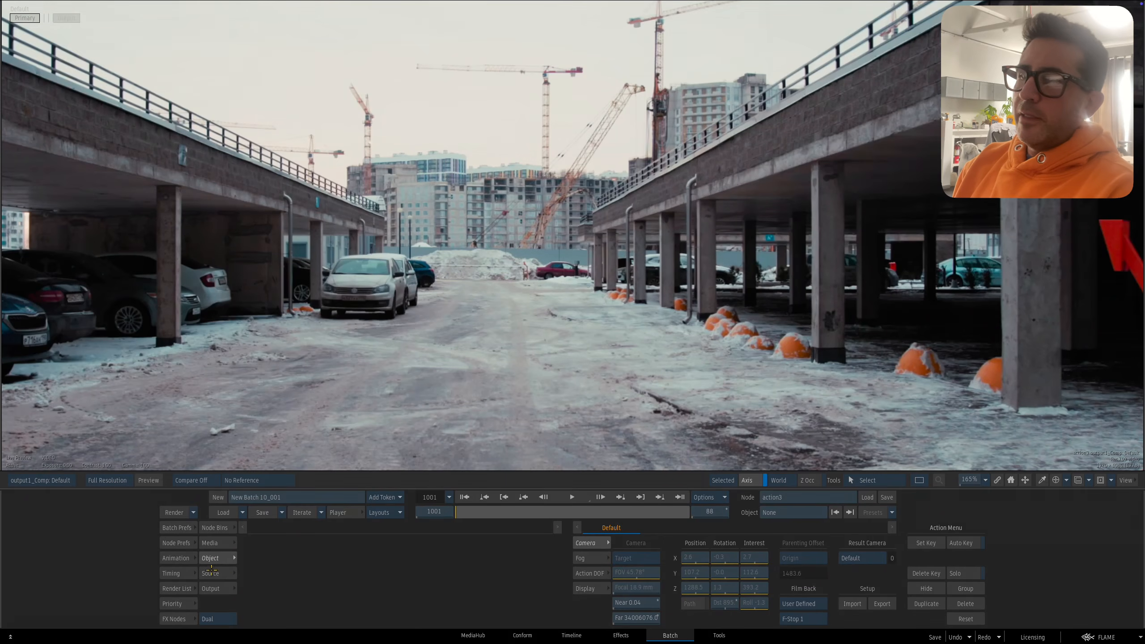
Step: Select the render1 media and check the projected result through the Default camera at frame 1001
click(213, 543)
click(409, 541)
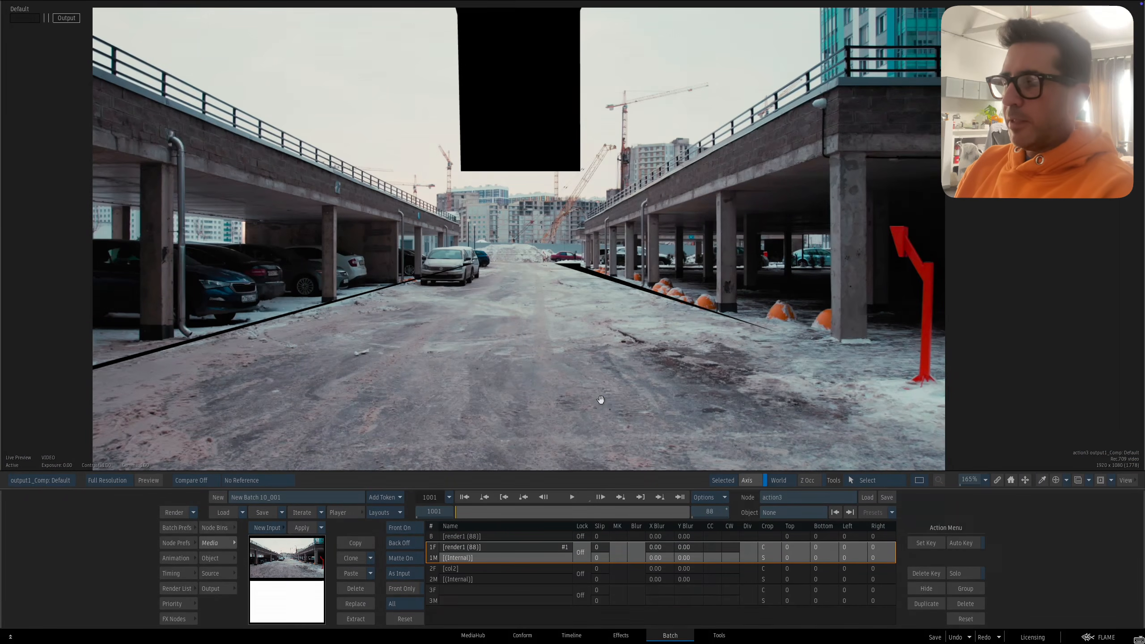
key(F4)
drag(660, 350, 666, 481)
drag(616, 512, 455, 512)
key(F4)
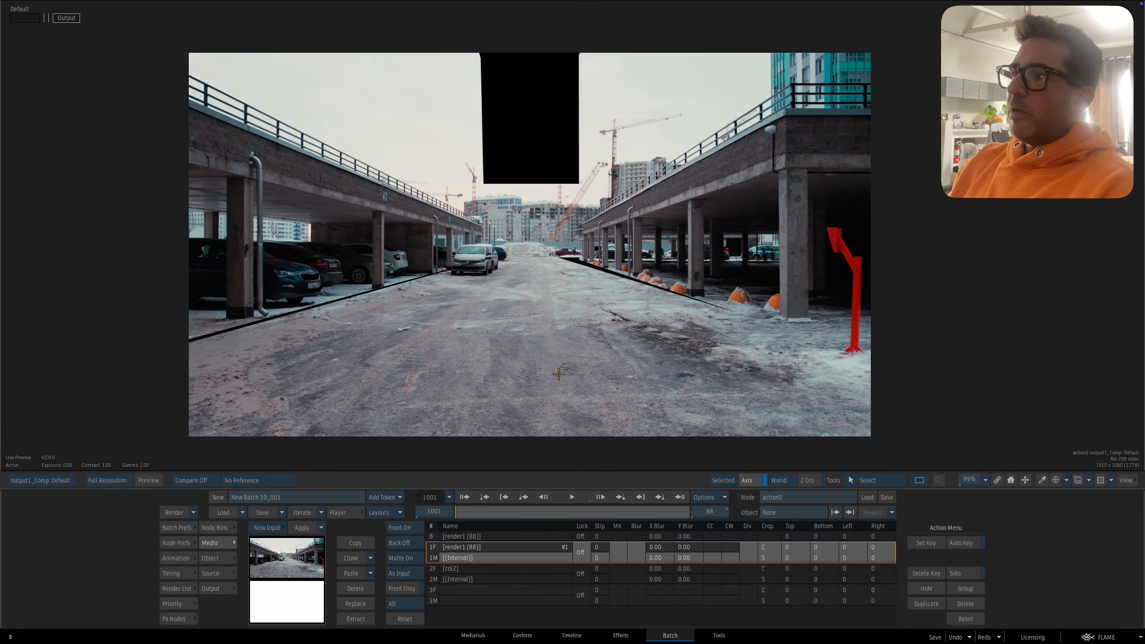
Step: Set the result camera to LOCKEDOFF_FRAME_1001
key(F8)
drag(290, 183, 294, 256)
key(F4)
click(864, 559)
click(865, 546)
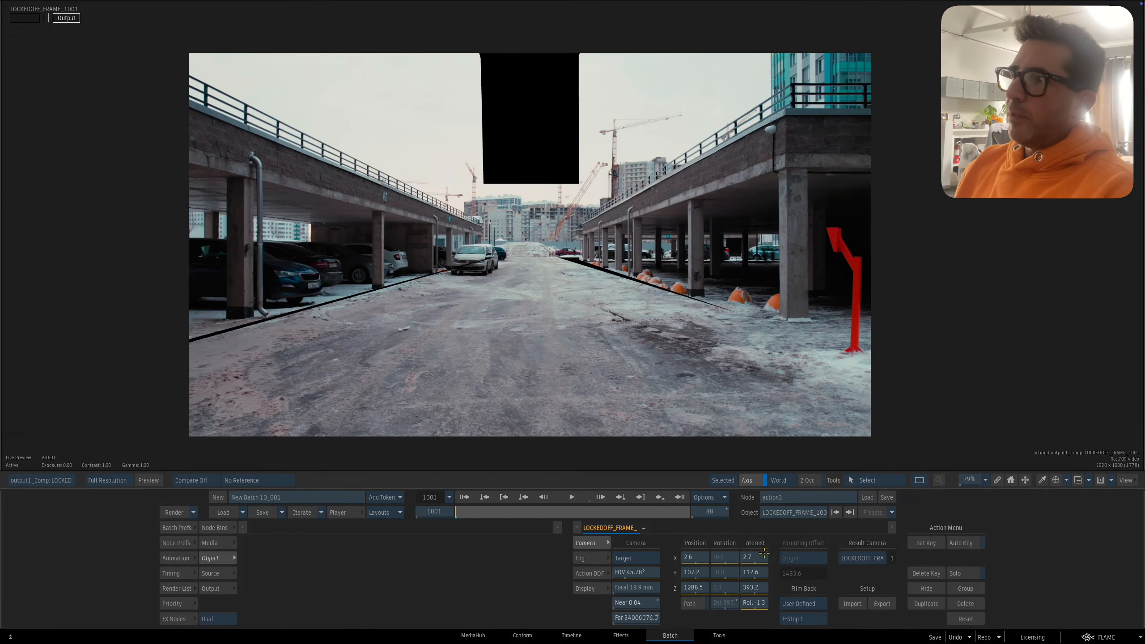
Step: Play and scrub the projection through the locked-off camera to examine the surface edges over the shot
mouse_move(472, 515)
mouse_down()
mouse_move(608, 515)
mouse_move(455, 515)
mouse_up()
drag(525, 407, 507, 395)
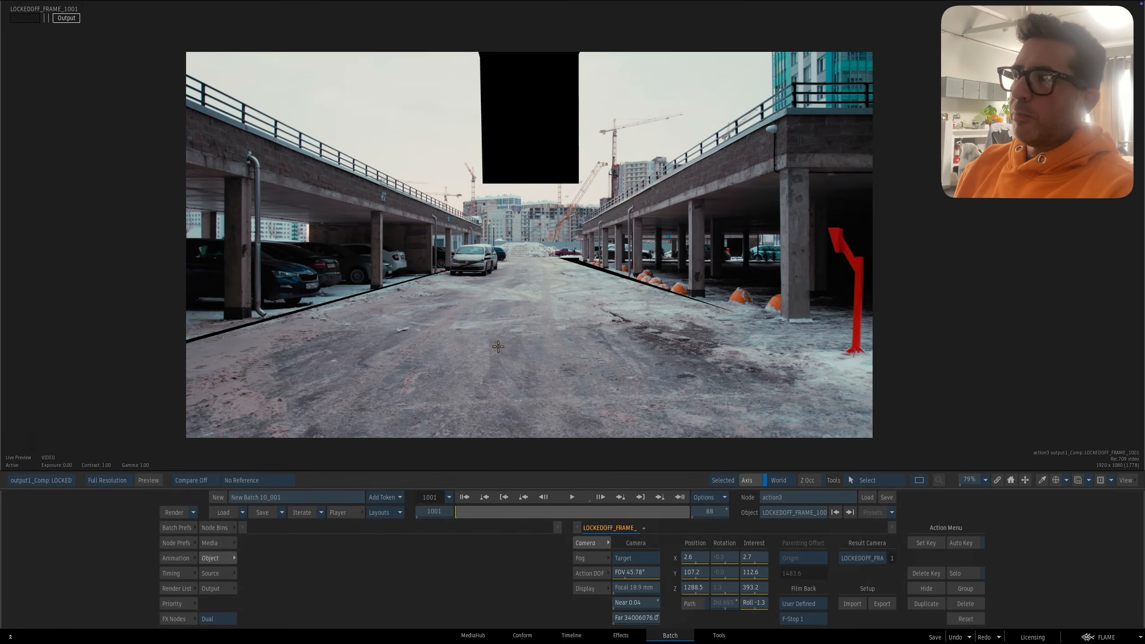
drag(498, 346, 494, 503)
click(569, 497)
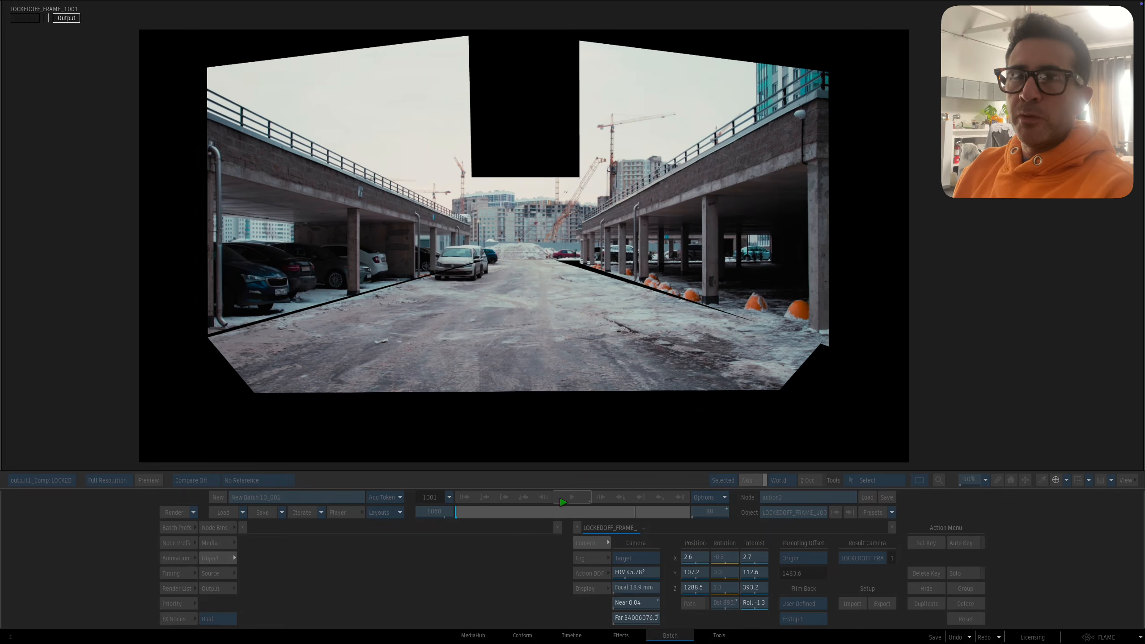
click(569, 497)
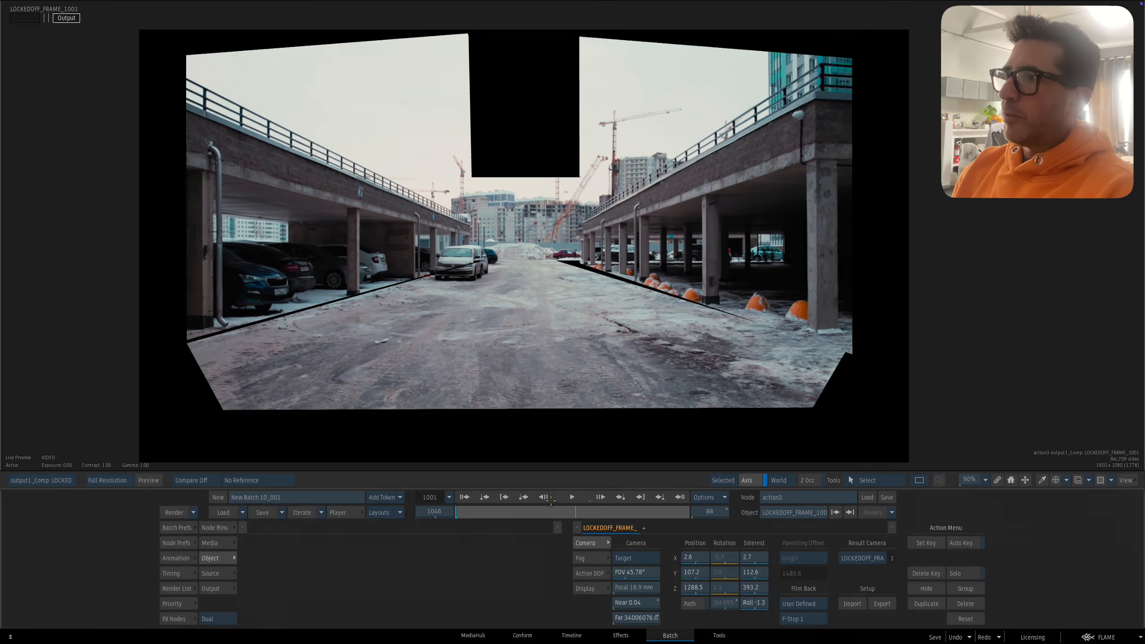
drag(600, 509, 530, 510)
drag(524, 422, 462, 256)
drag(490, 511, 638, 511)
drag(637, 409, 579, 399)
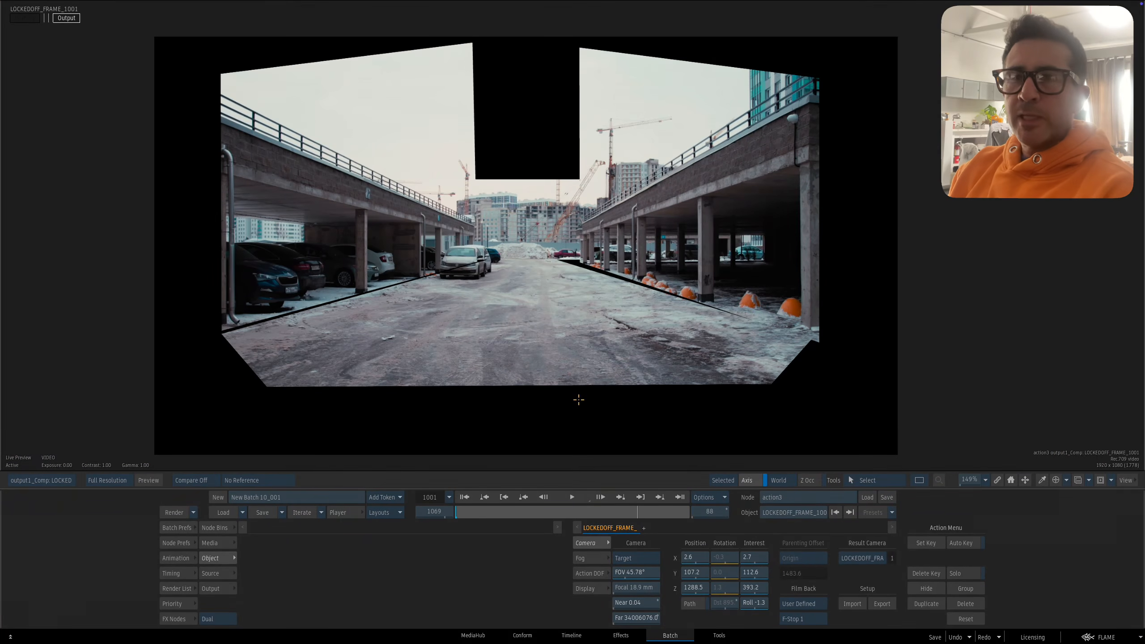
click(517, 496)
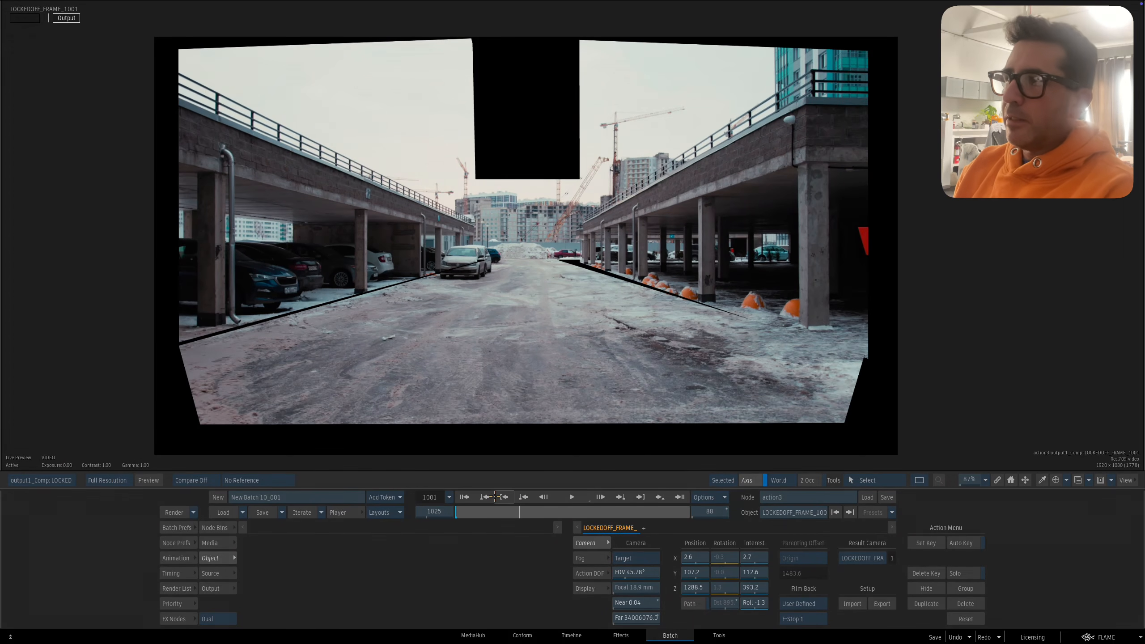
click(466, 496)
drag(469, 513, 551, 513)
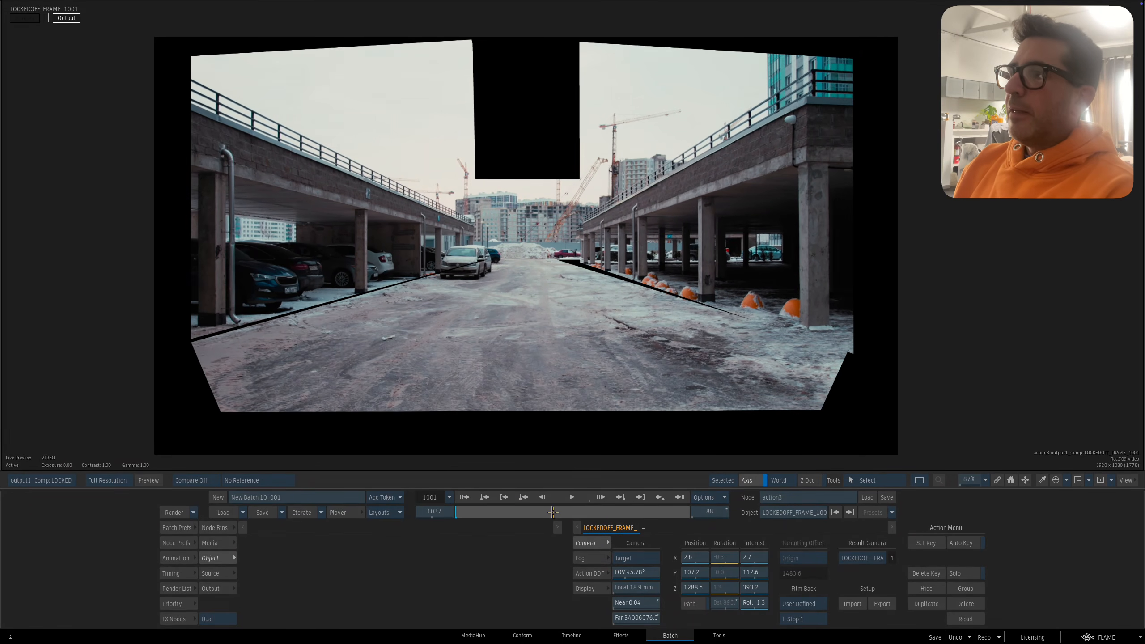
Step: Add a Paint node to action3's comp output in the batch schematic and open it at the first frame, 1001
key(Escape)
drag(634, 345, 623, 374)
drag(561, 157, 560, 156)
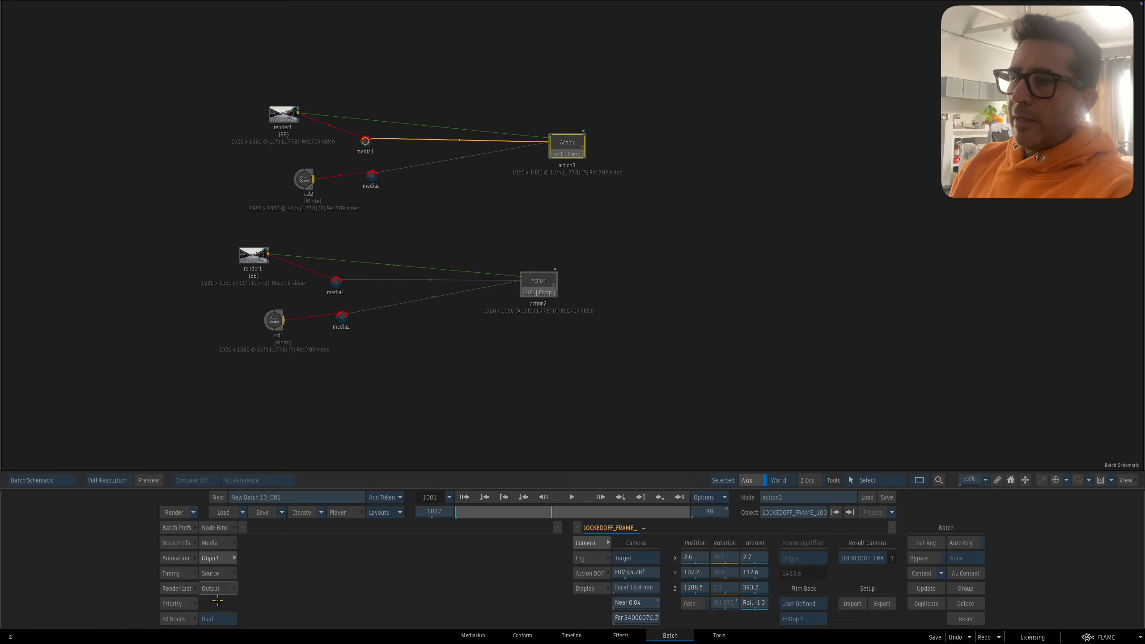
click(174, 619)
key(p)
mouse_move(621, 574)
mouse_down()
mouse_move(618, 161)
mouse_move(659, 164)
mouse_up()
double_click(659, 164)
mouse_move(610, 317)
mouse_down()
mouse_move(646, 312)
mouse_move(675, 330)
mouse_move(684, 286)
mouse_up()
click(465, 498)
Step: Set the paint range to Sequence and the paint mode to Rec Clone
drag(500, 401, 536, 257)
click(463, 538)
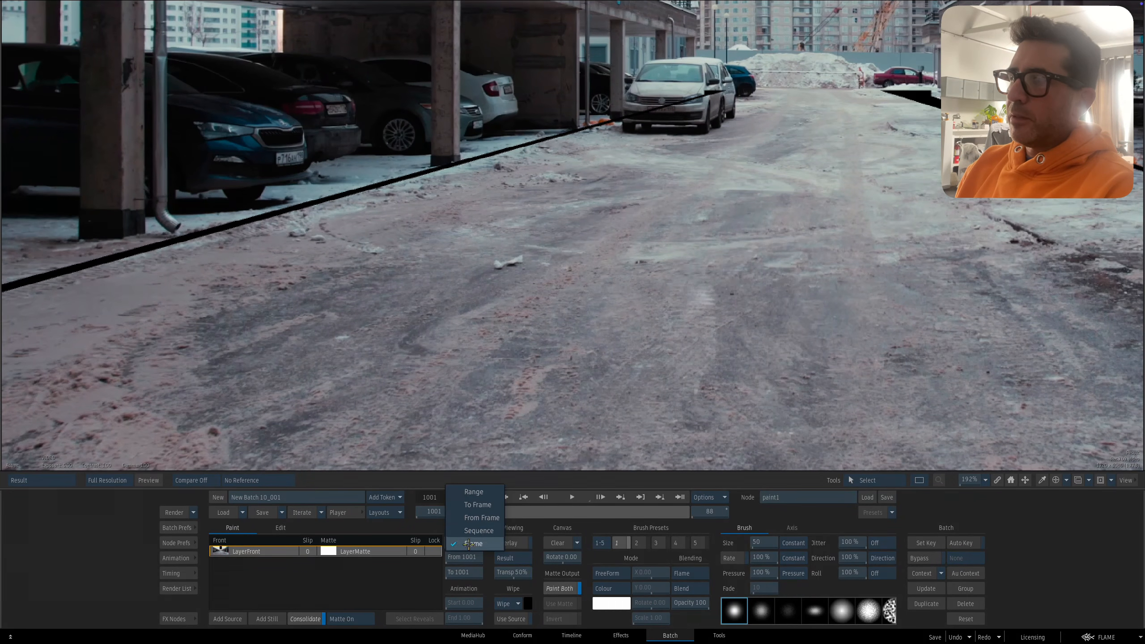
click(468, 527)
click(606, 588)
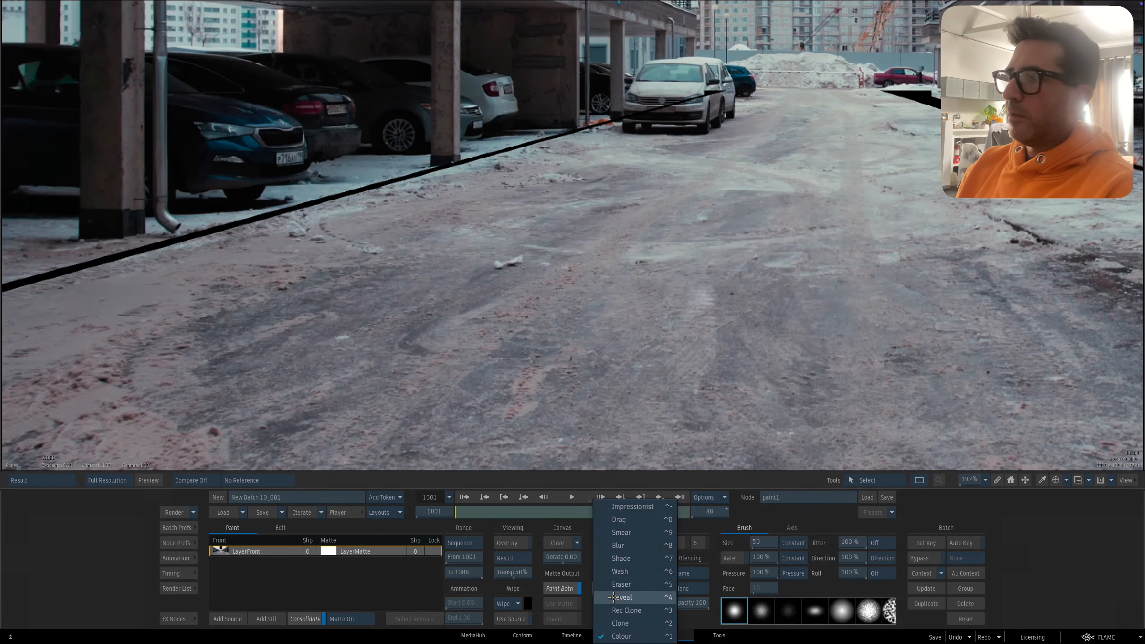
click(611, 604)
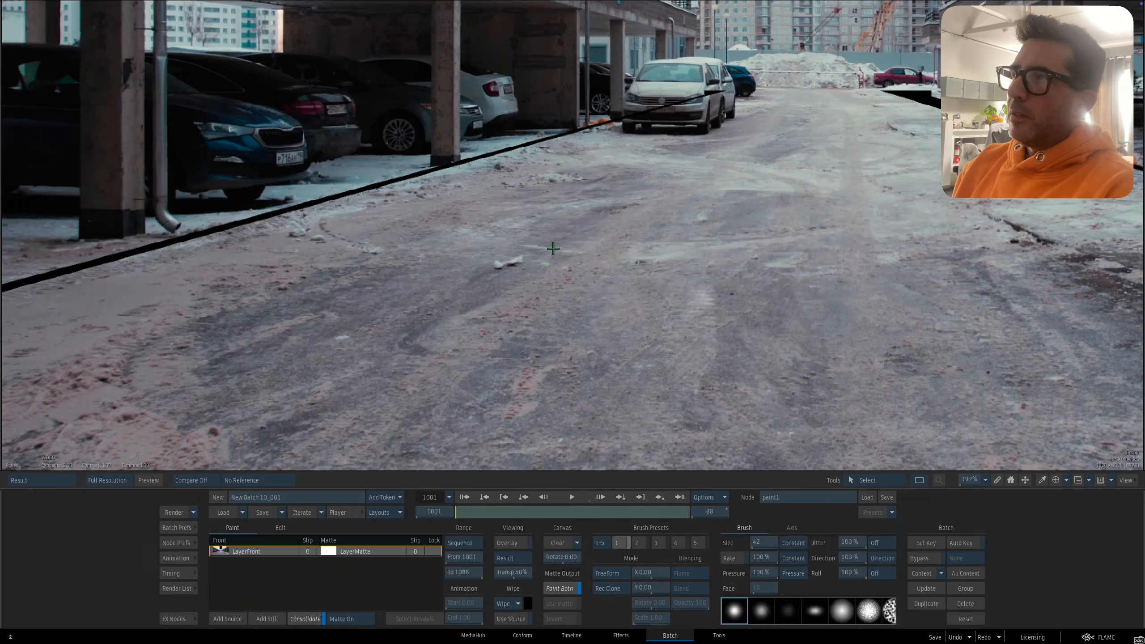
Step: Clone clean snow over the debris and marks on the central driveway, using brush sizes 42 and 24
drag(527, 256, 502, 269)
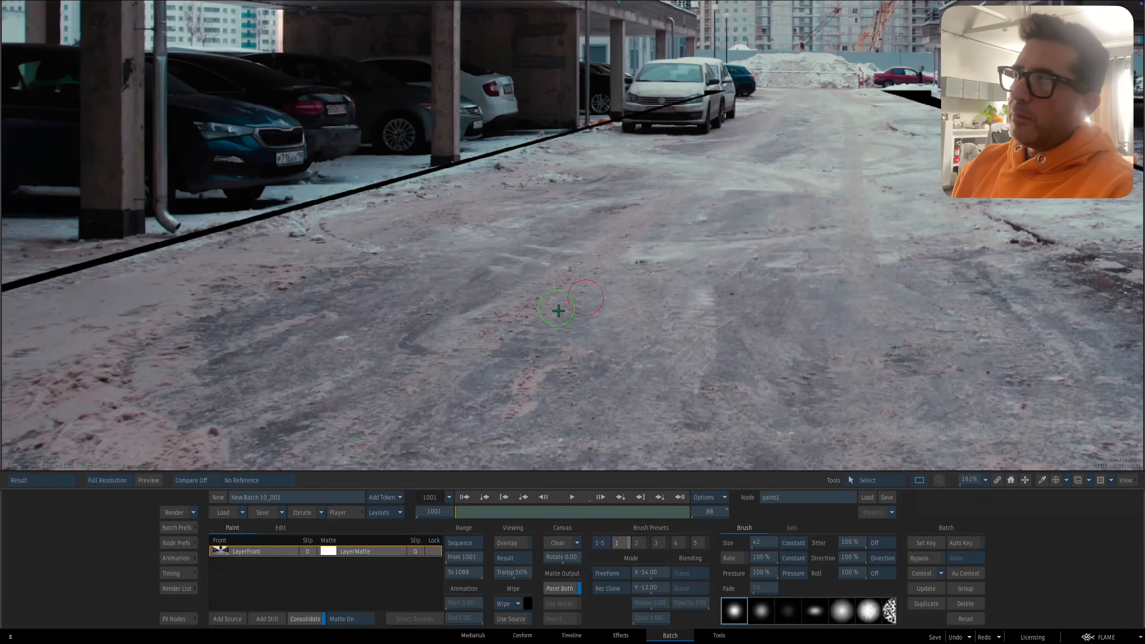
drag(590, 298, 298, 469)
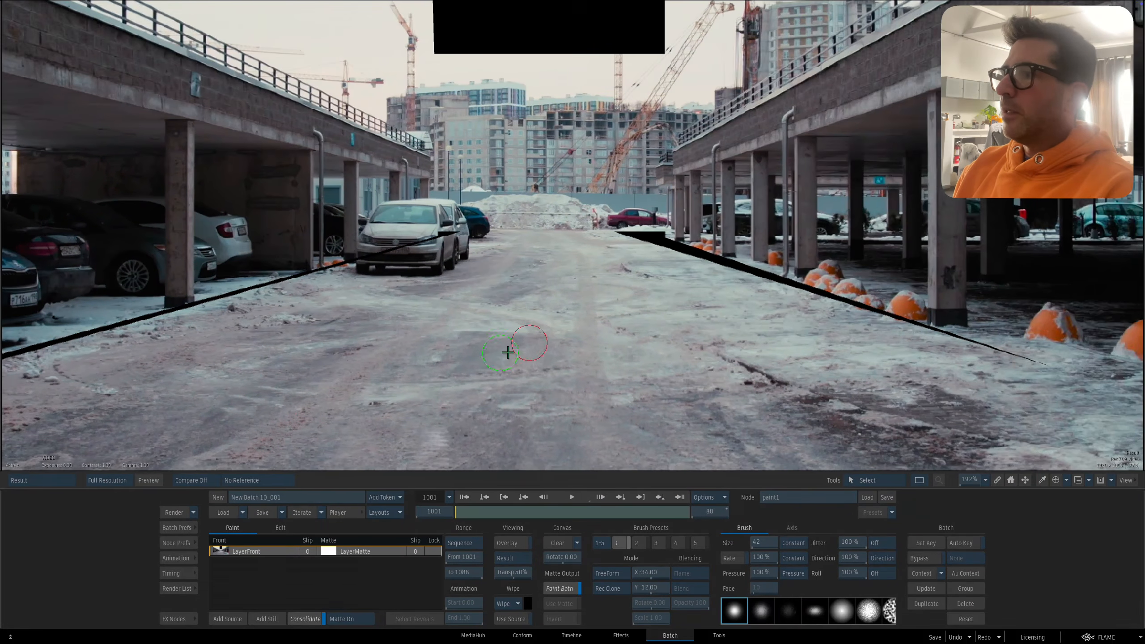
drag(504, 353, 664, 316)
key([)
mouse_move(628, 279)
mouse_down()
mouse_move(736, 322)
mouse_move(665, 334)
mouse_up()
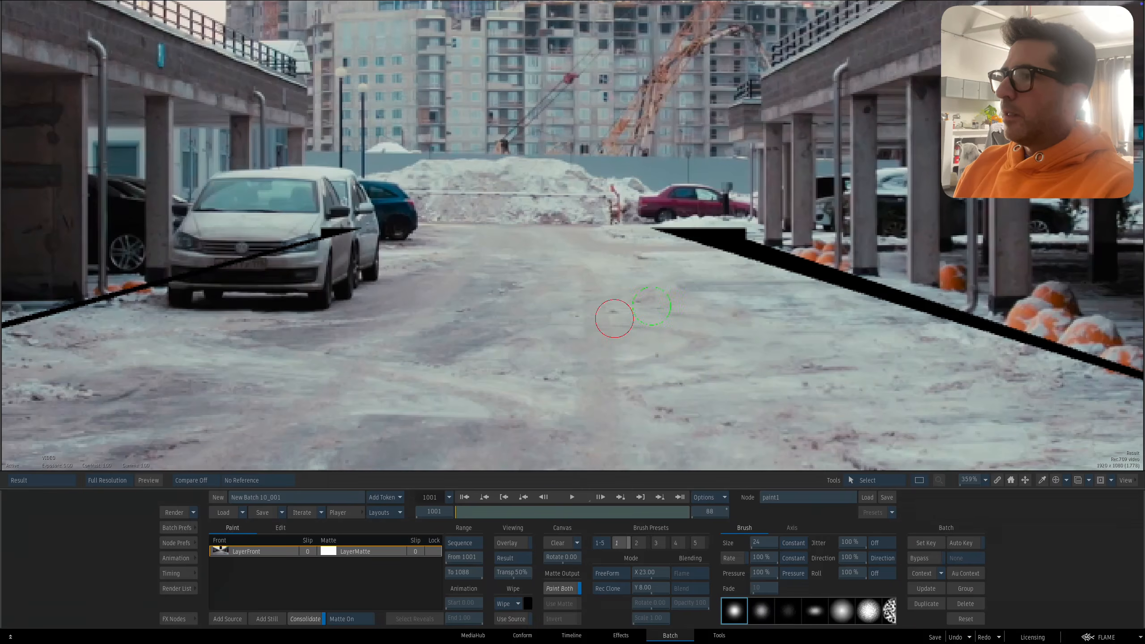
mouse_move(676, 336)
mouse_down()
mouse_move(567, 331)
mouse_move(627, 342)
mouse_move(629, 286)
mouse_up()
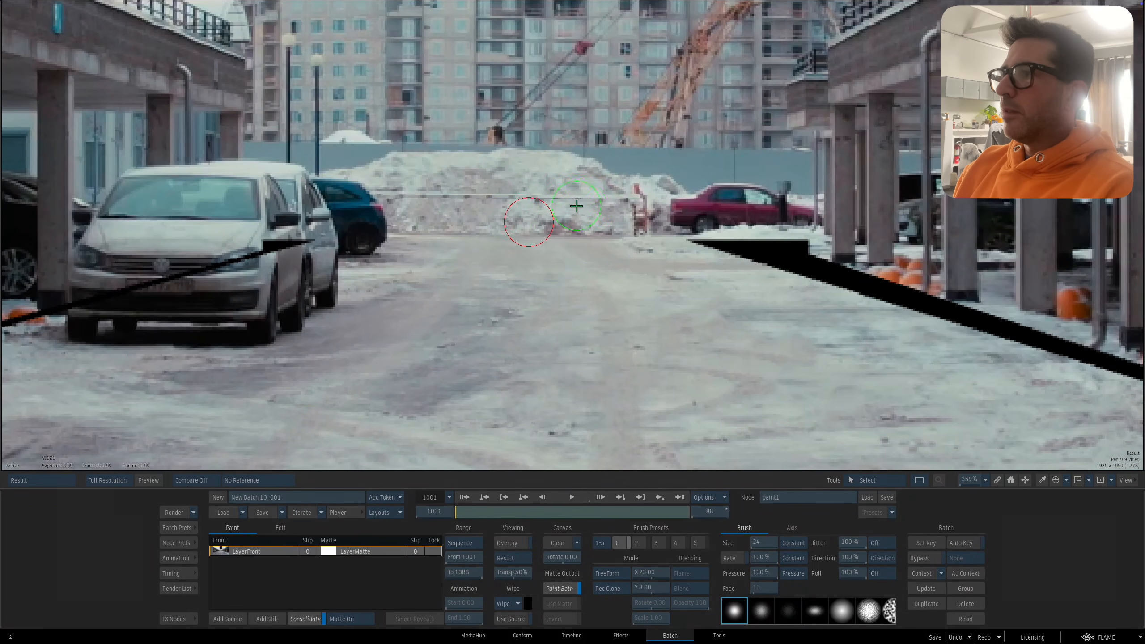
Step: Clone snow over the small post beside the snow mound and tidy the ground in front of it
drag(583, 203, 629, 204)
drag(629, 194, 642, 220)
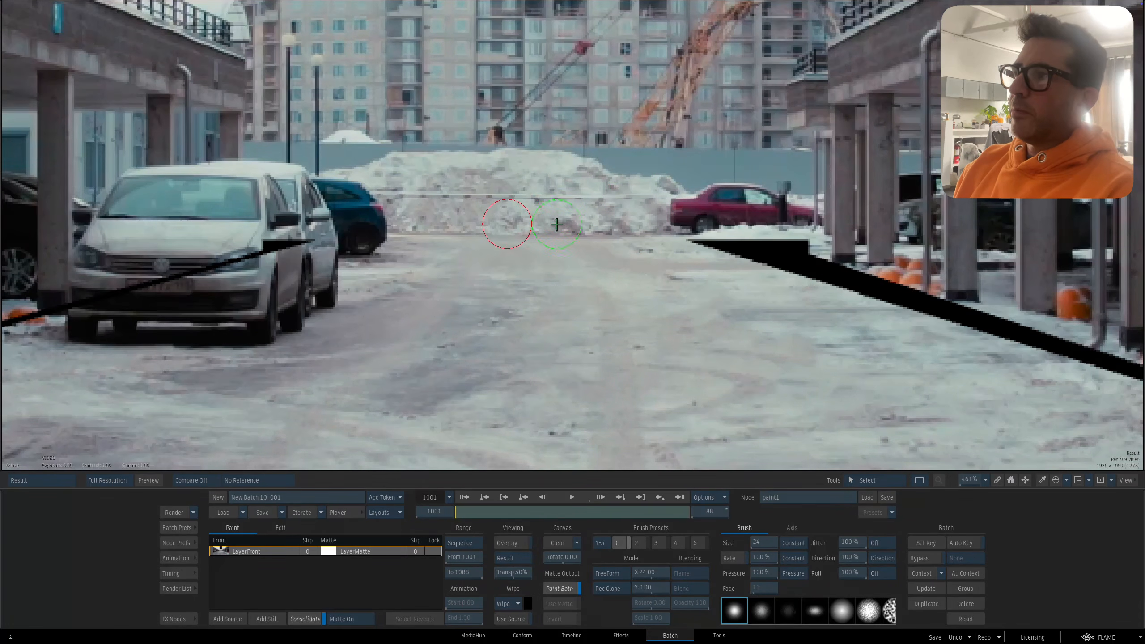
mouse_move(580, 312)
mouse_down()
mouse_move(517, 316)
mouse_move(539, 338)
mouse_move(535, 282)
mouse_move(554, 296)
mouse_move(524, 208)
mouse_move(558, 255)
mouse_move(599, 276)
mouse_move(591, 287)
mouse_move(700, 252)
mouse_move(652, 254)
mouse_move(690, 253)
mouse_move(679, 246)
mouse_move(702, 254)
mouse_move(685, 272)
mouse_move(671, 229)
mouse_move(696, 251)
mouse_up()
drag(603, 320, 562, 335)
mouse_move(737, 327)
mouse_down()
mouse_move(764, 325)
mouse_move(715, 367)
mouse_up()
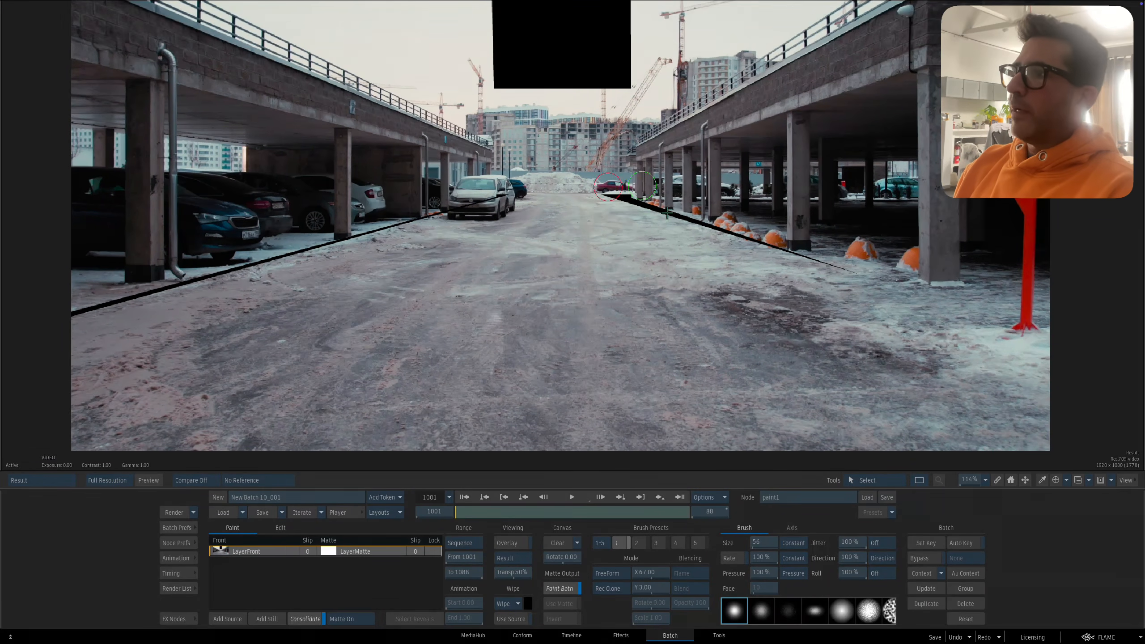
Step: Clone brickwork over the sign on the left building's upper wall with a size 39 brush
mouse_move(441, 244)
mouse_down()
mouse_move(603, 345)
mouse_move(447, 170)
mouse_move(368, 141)
mouse_move(416, 157)
mouse_up()
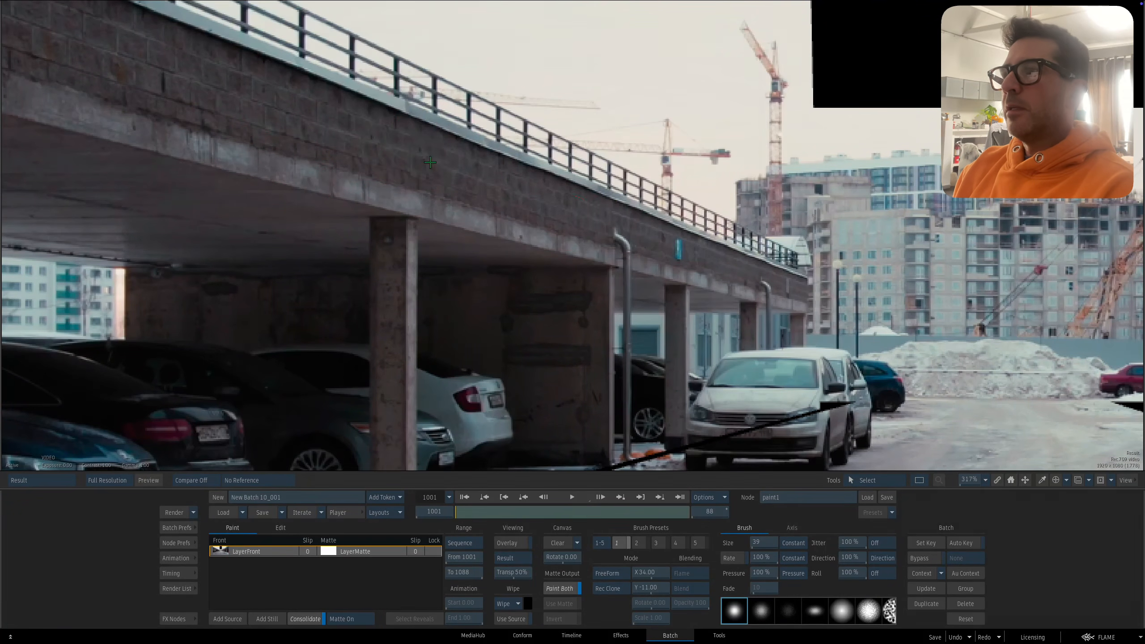
mouse_move(631, 238)
mouse_down()
mouse_move(500, 244)
mouse_move(584, 262)
mouse_move(504, 241)
mouse_move(476, 269)
mouse_move(406, 270)
mouse_up()
mouse_move(905, 389)
mouse_down()
mouse_move(553, 330)
mouse_move(436, 340)
mouse_move(192, 410)
mouse_up()
Step: Clone brickwork over the lamp and upper pipe at the near corner of the right building's wall
mouse_move(724, 300)
mouse_down()
mouse_move(651, 299)
mouse_move(580, 411)
mouse_up()
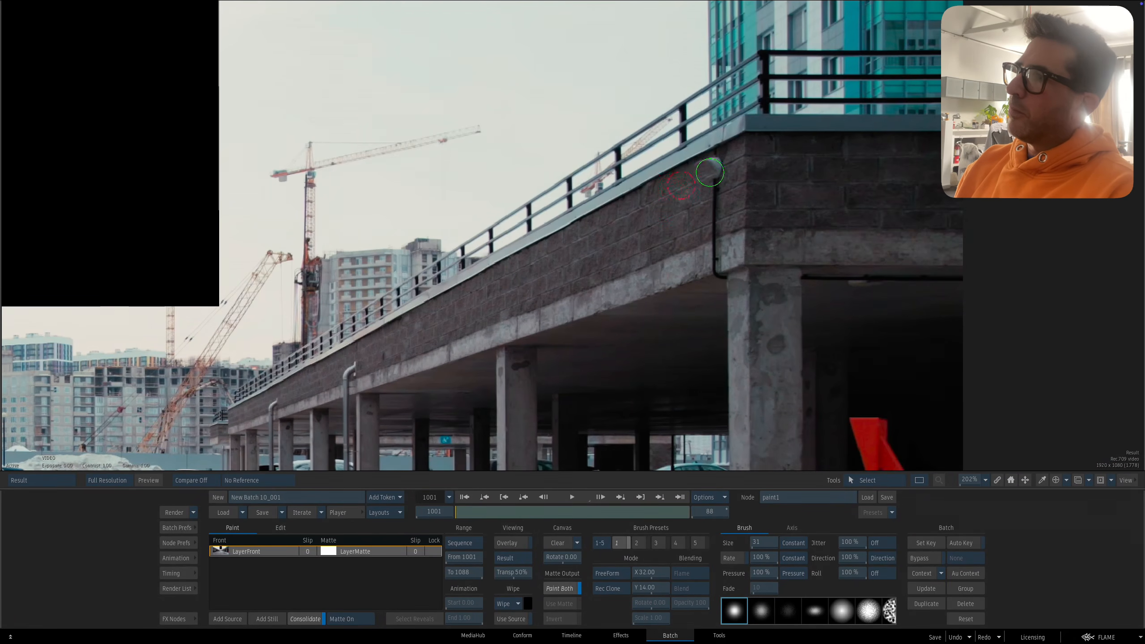
drag(660, 227, 662, 252)
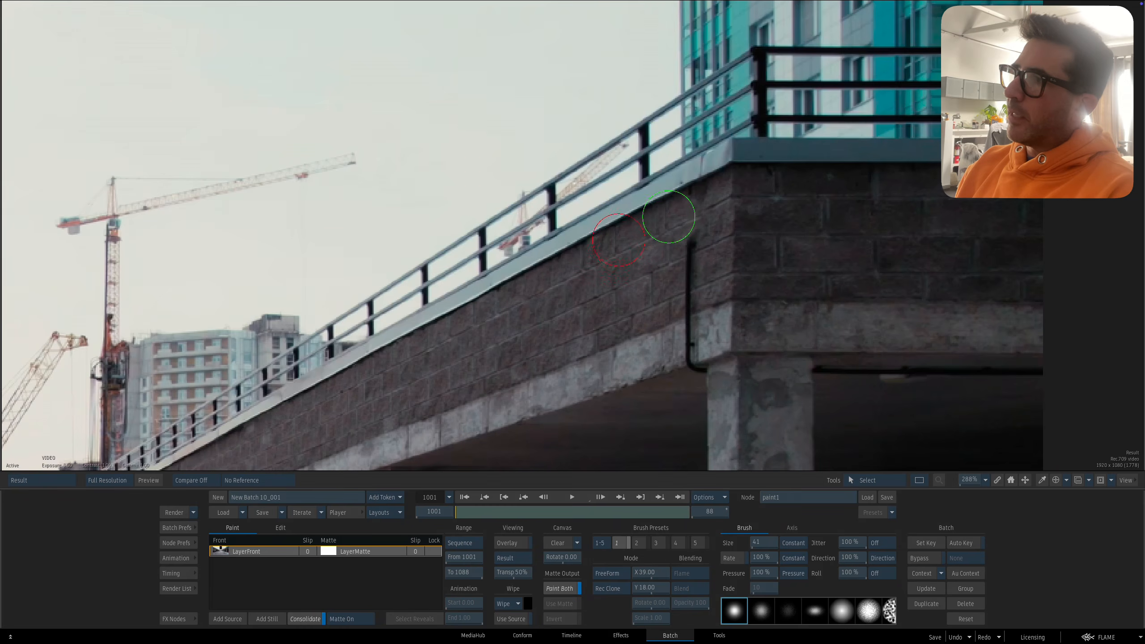
mouse_move(689, 245)
mouse_down()
mouse_move(660, 332)
mouse_move(559, 342)
mouse_move(642, 310)
mouse_move(546, 221)
mouse_move(572, 244)
mouse_move(597, 242)
mouse_move(576, 267)
mouse_move(583, 254)
mouse_move(524, 275)
mouse_up()
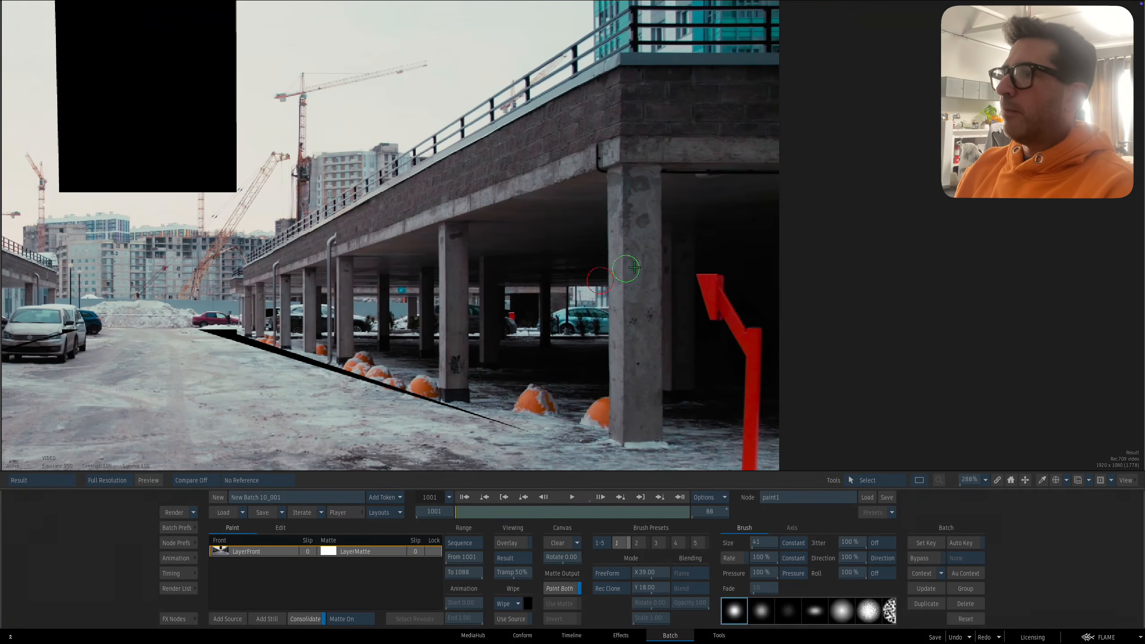
Step: Clone clean concrete over the dark patches on the right building's nearest pillars, undoing unwanted strokes
mouse_move(641, 264)
mouse_down()
mouse_move(663, 272)
mouse_move(661, 223)
mouse_up()
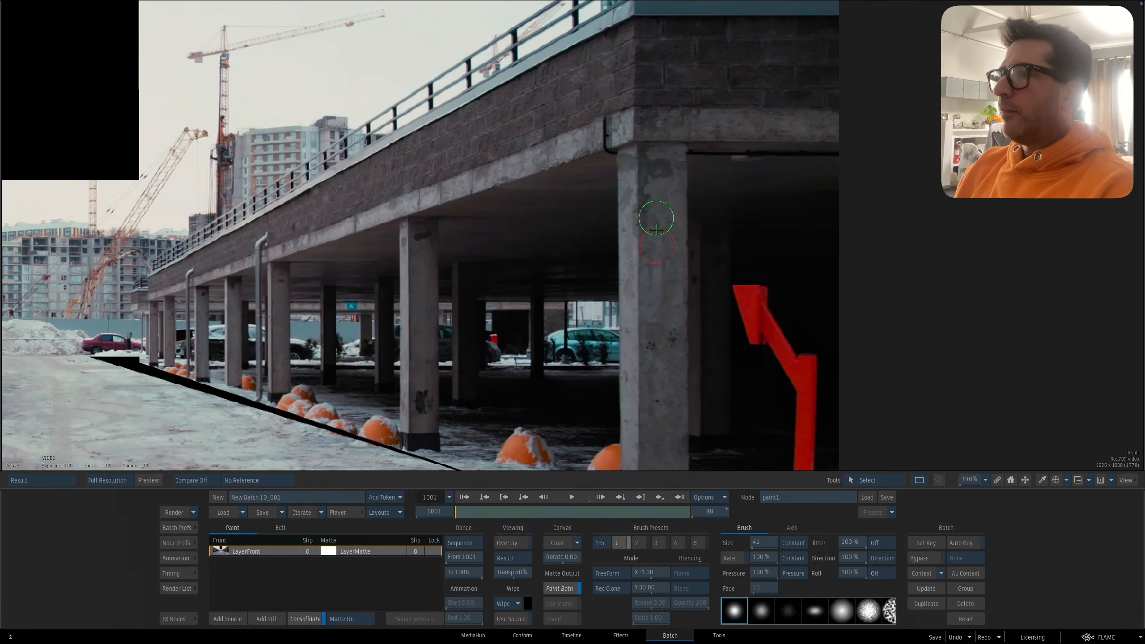
drag(657, 210, 752, 218)
mouse_move(538, 197)
mouse_down()
mouse_move(572, 221)
mouse_move(534, 216)
mouse_up()
click(530, 207)
key(ctrl+z)
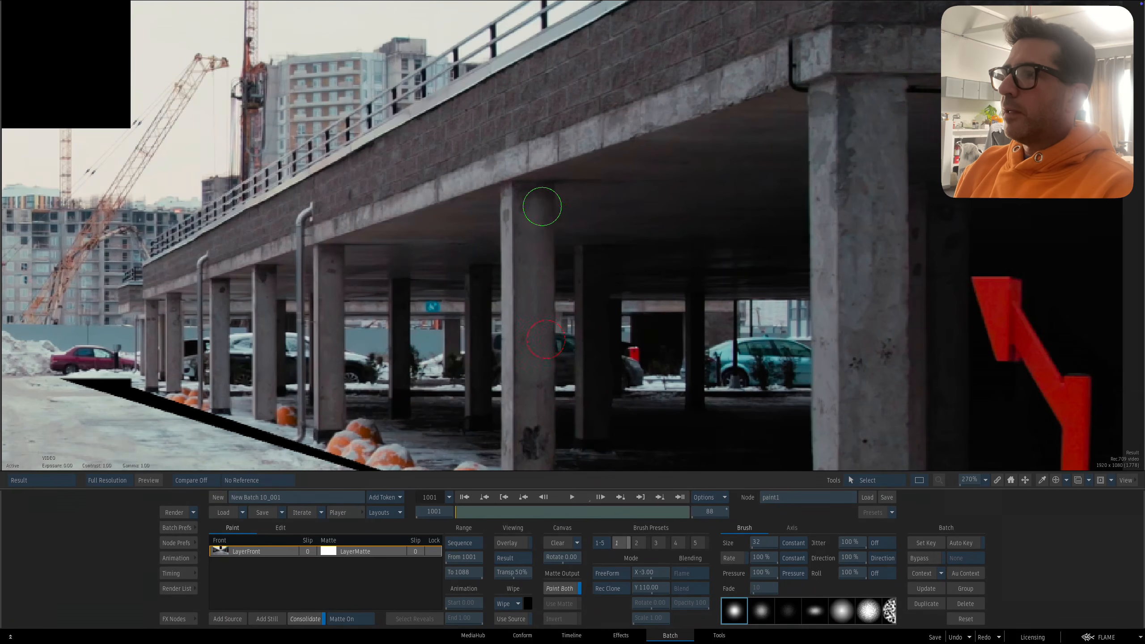
mouse_move(537, 283)
mouse_down()
mouse_move(523, 283)
mouse_move(692, 211)
mouse_up()
drag(349, 337, 856, 321)
mouse_move(273, 261)
mouse_down()
mouse_move(439, 266)
mouse_move(391, 292)
mouse_move(395, 275)
mouse_up()
key(ctrl+z)
Step: Compare the last and first frames of the painted shot around the cars parked on the left
drag(554, 341, 483, 499)
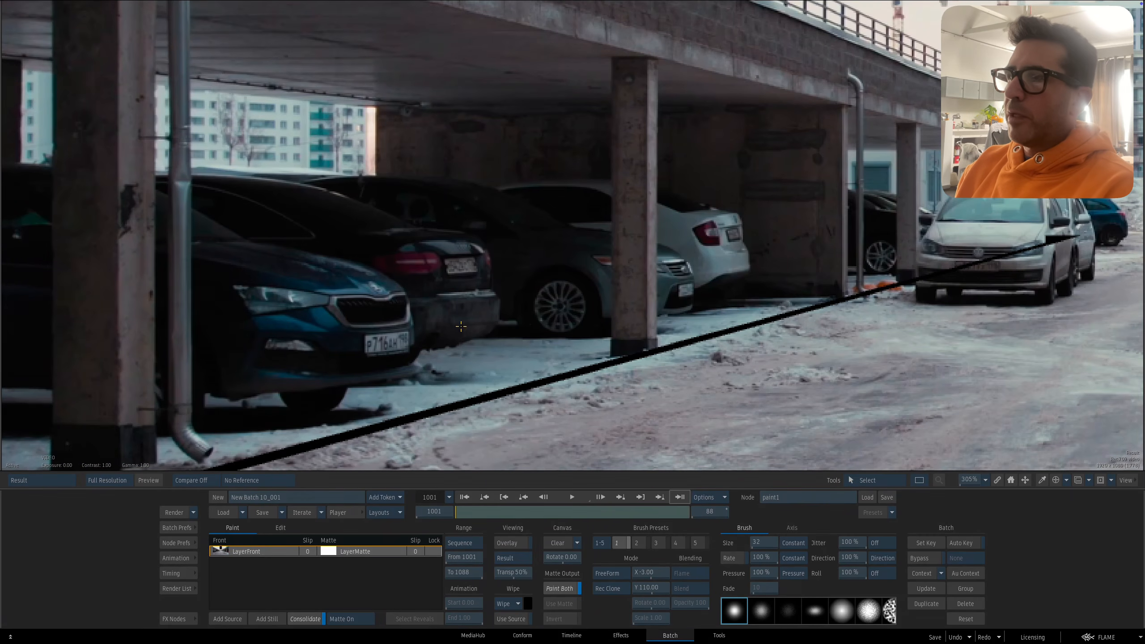
key(End)
click(465, 497)
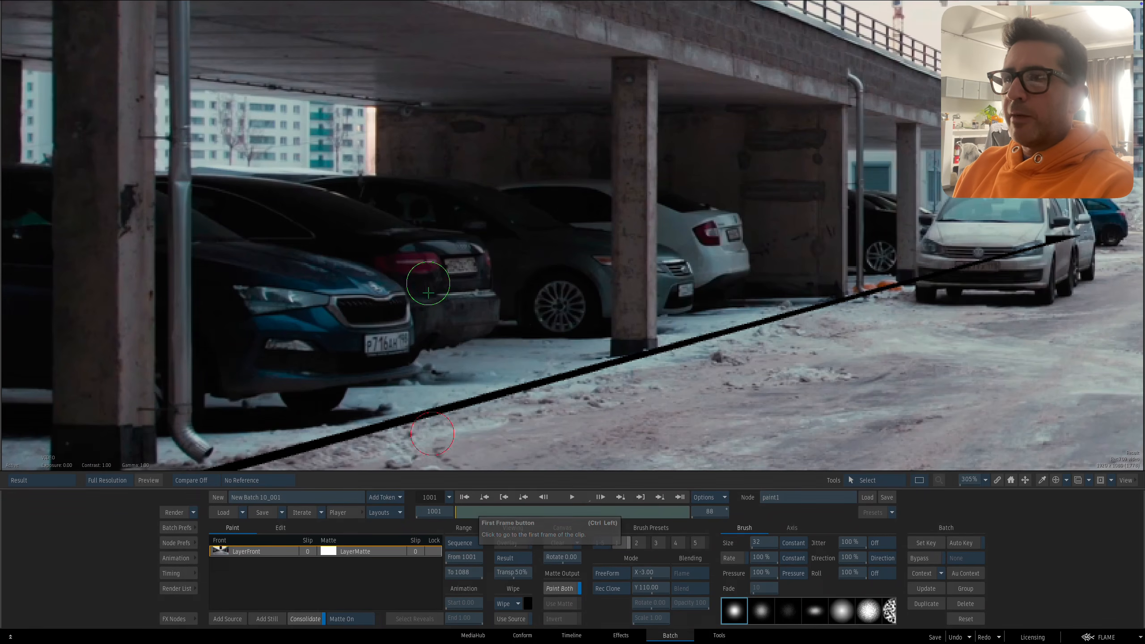
Step: Inspect action3's cameraAnalysis1 tracker points over the parked cars in the result view, and return to the batch schematic
key(Escape)
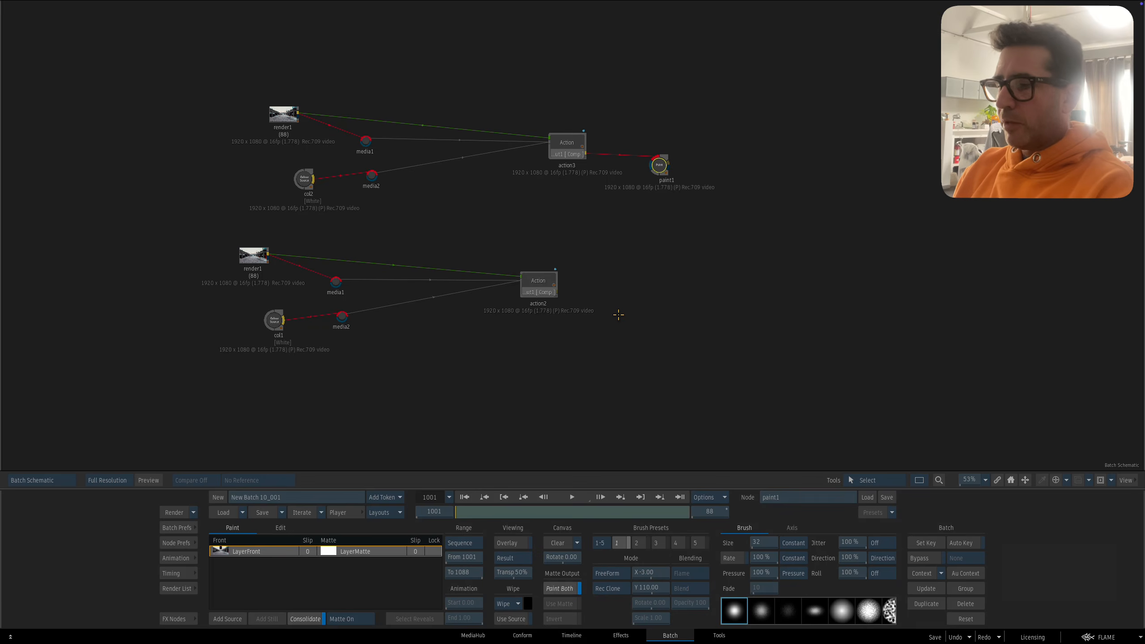
double_click(572, 146)
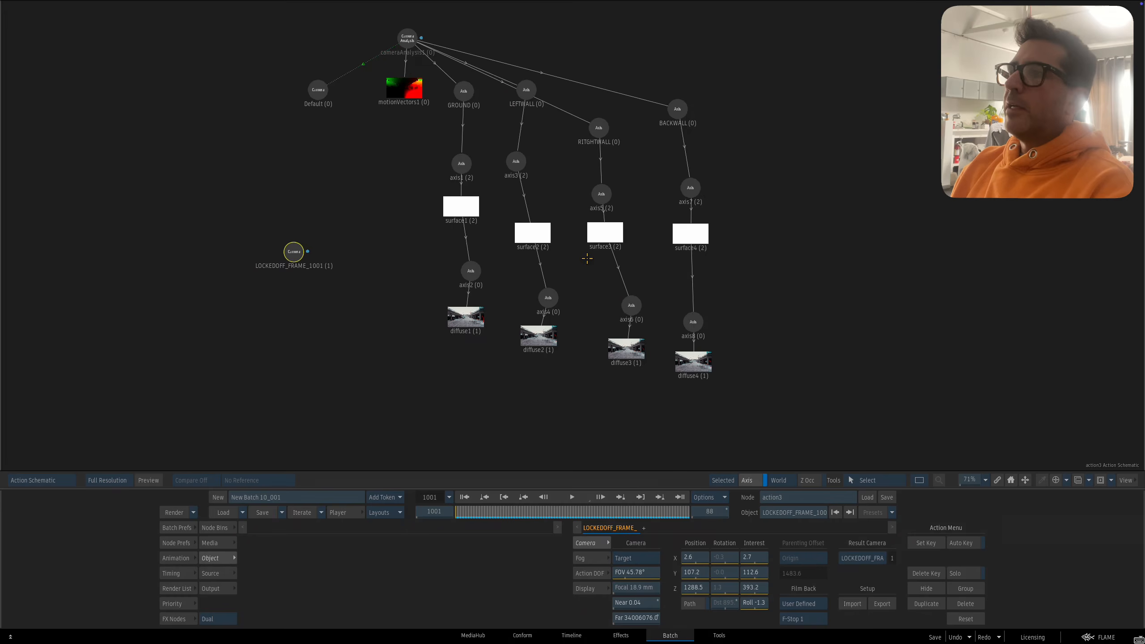
click(407, 39)
key(F4)
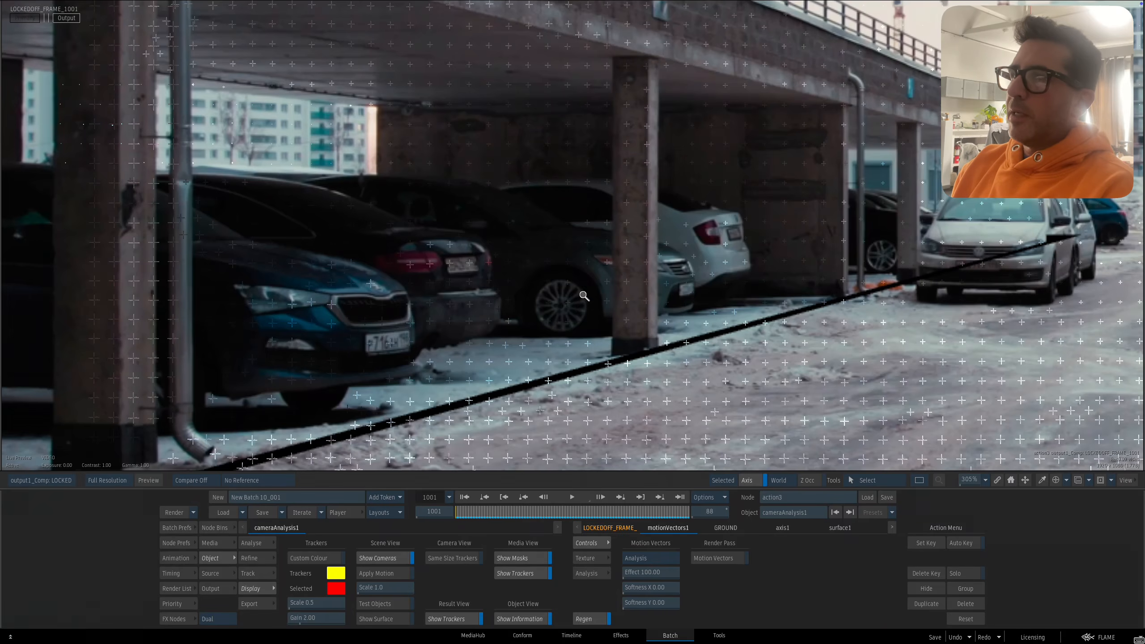
drag(586, 295, 463, 281)
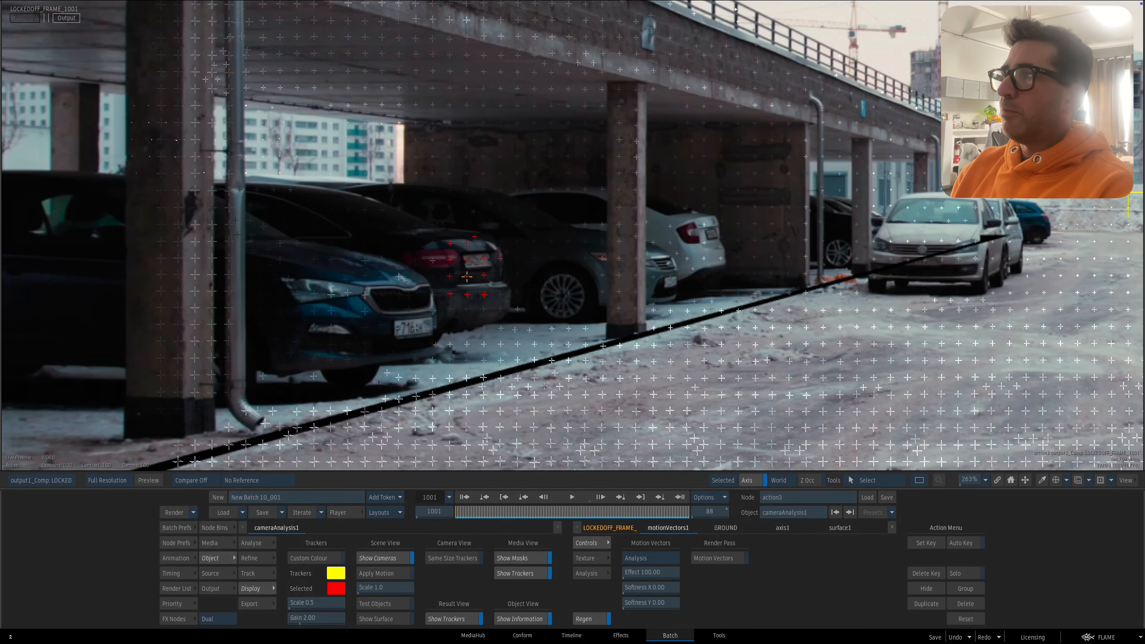
key(Escape)
key(Escape)
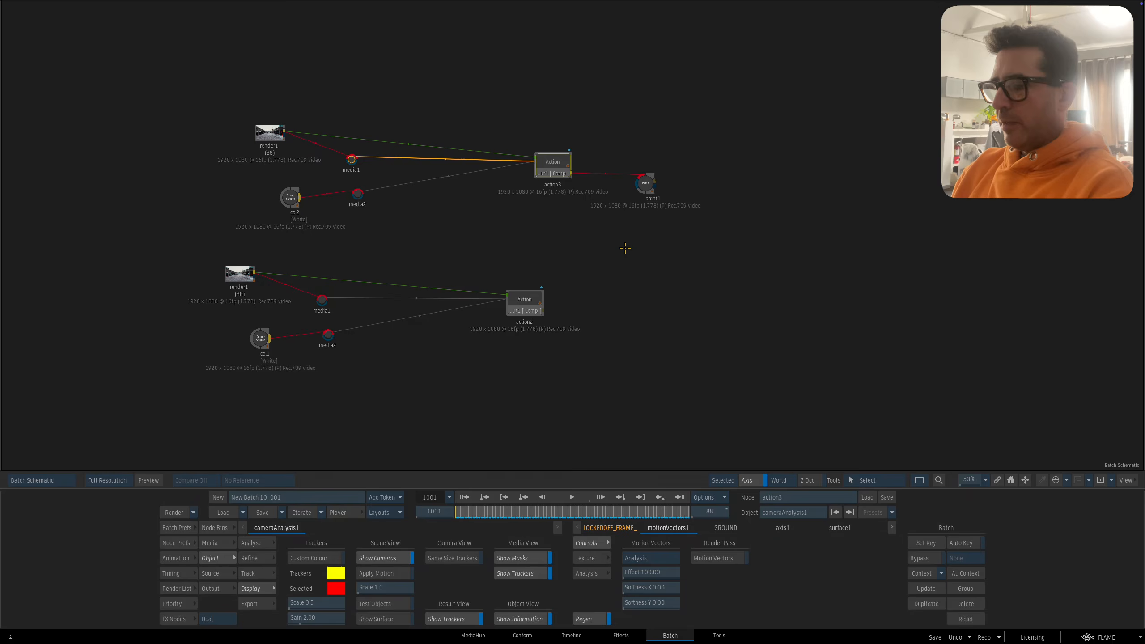
Step: Reopen the paint1 node and examine the cleaned-up driveway, mound and building walls
double_click(645, 183)
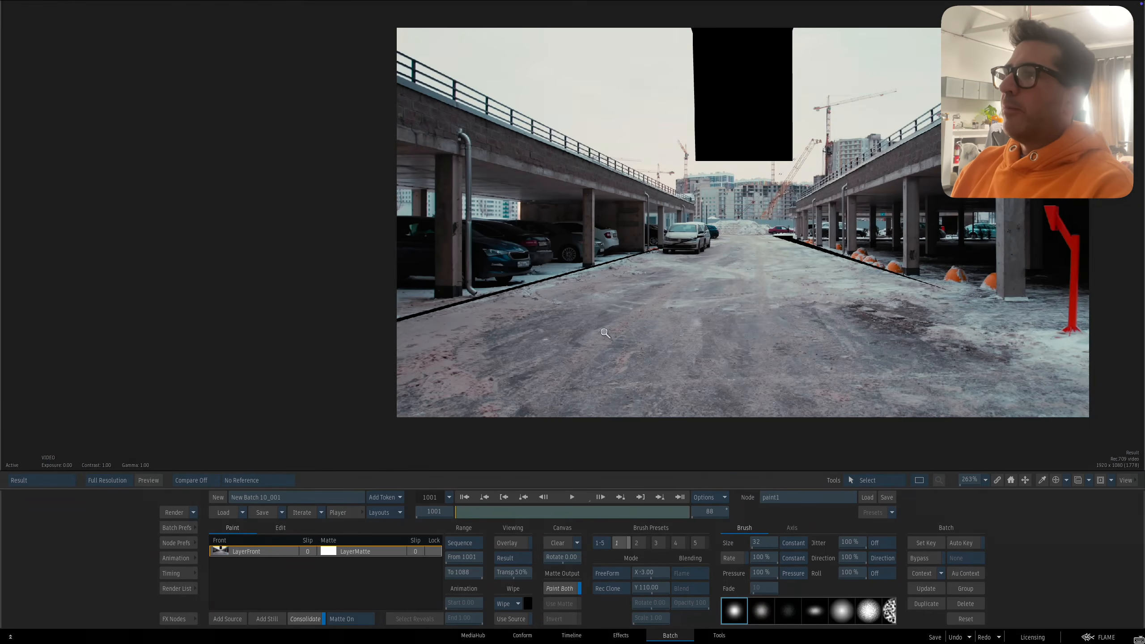
drag(695, 360, 649, 427)
drag(812, 401, 542, 376)
drag(752, 350, 551, 361)
drag(479, 386, 642, 375)
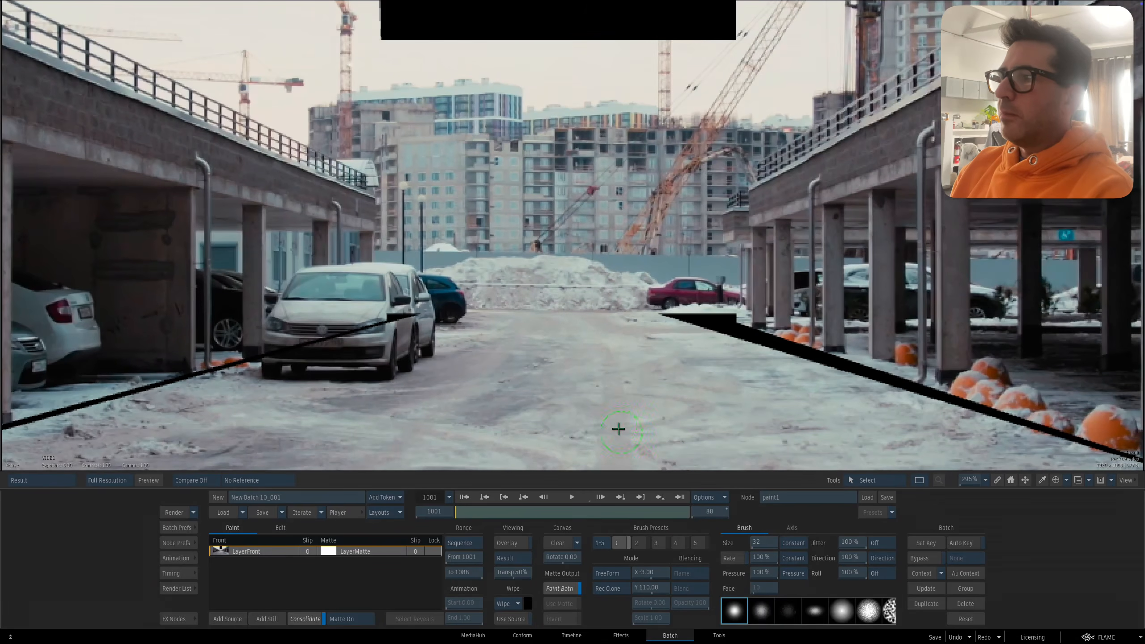
drag(621, 432, 744, 315)
mouse_move(694, 386)
mouse_down()
mouse_move(720, 281)
mouse_move(616, 368)
mouse_up()
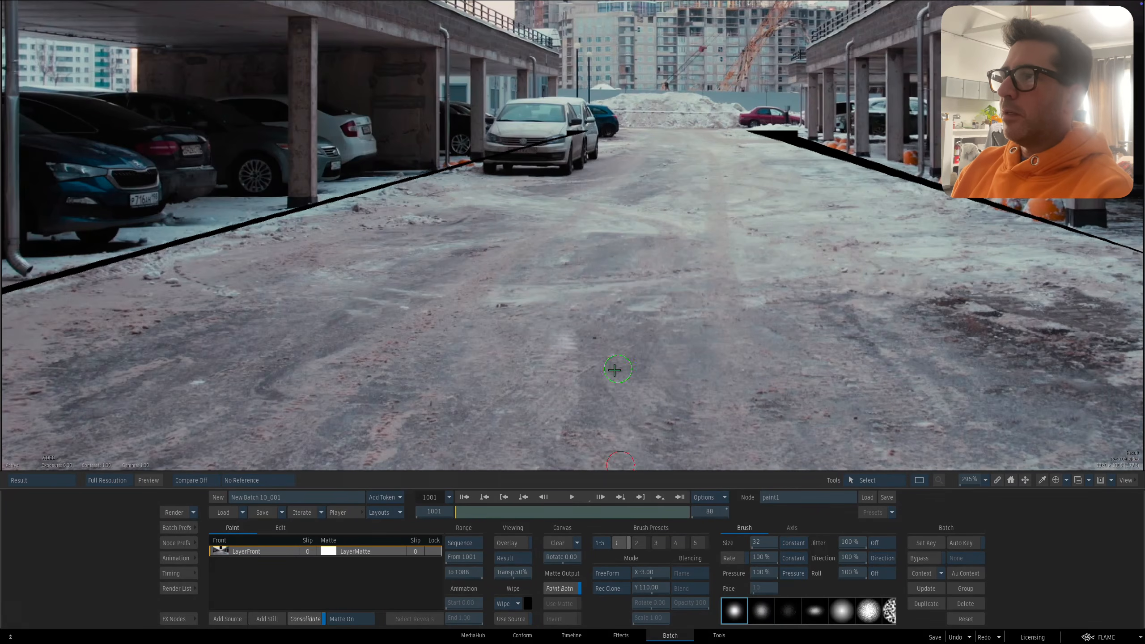
Step: Switch the Paint brush from Rec Clone to Colour mode over the car park plate
mouse_move(561, 298)
mouse_down()
mouse_move(572, 322)
mouse_move(559, 321)
mouse_up()
drag(668, 268, 687, 339)
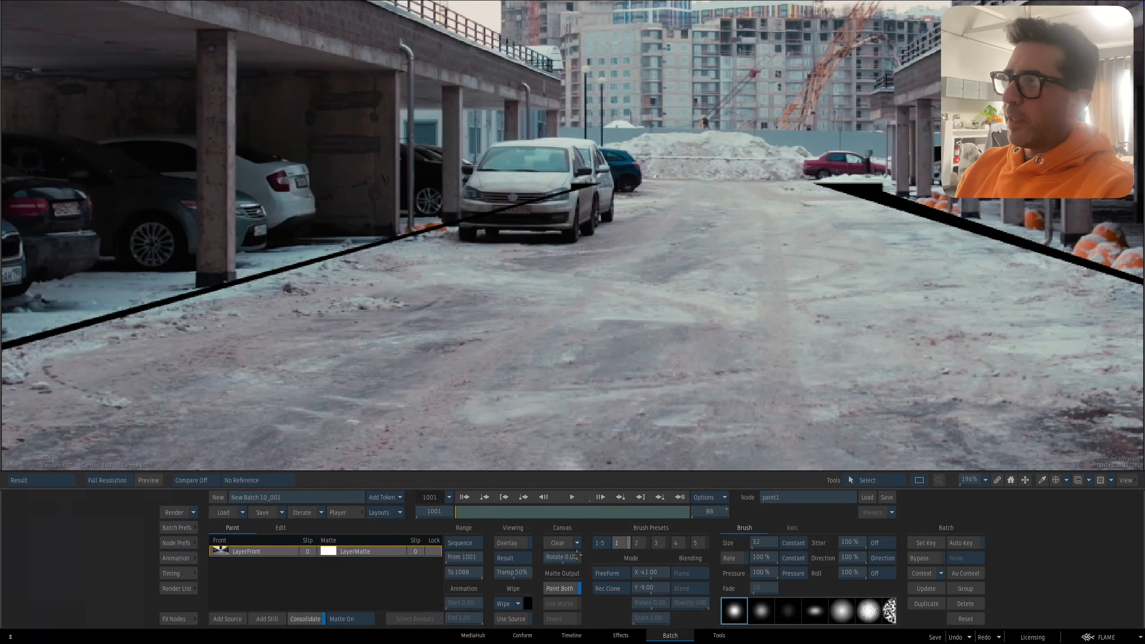
click(614, 592)
click(613, 630)
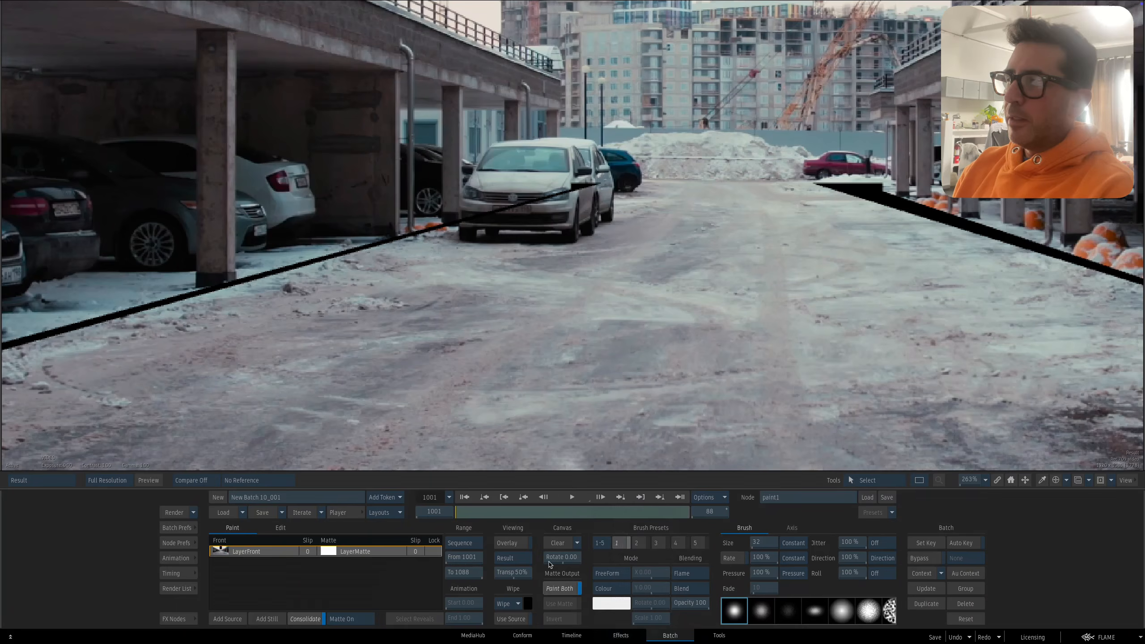
mouse_move(605, 263)
mouse_down()
mouse_move(552, 350)
mouse_move(639, 278)
mouse_up()
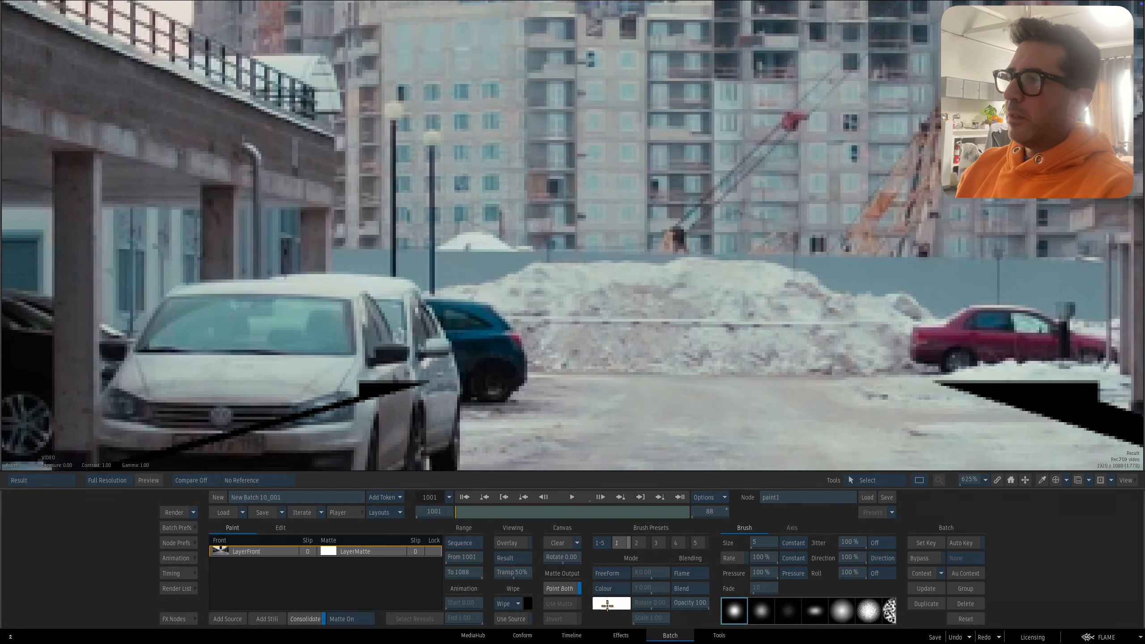
Step: Handwrite SNOW in yellow across the distant snow mound using a size 2 brush
click(607, 605)
click(651, 408)
click(706, 580)
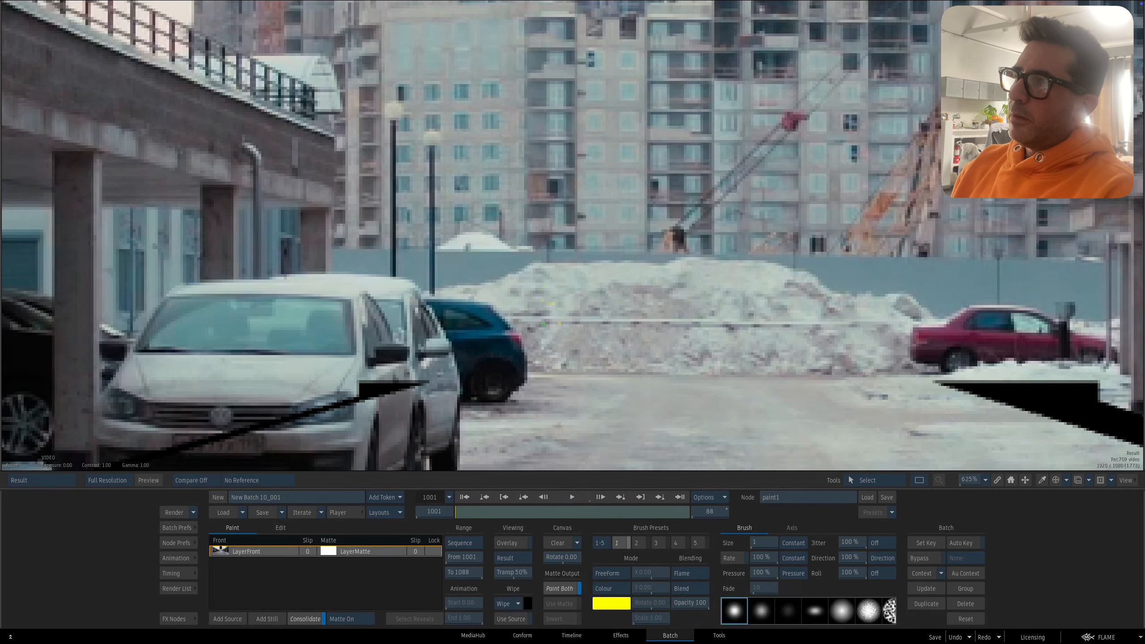
click(793, 573)
click(795, 586)
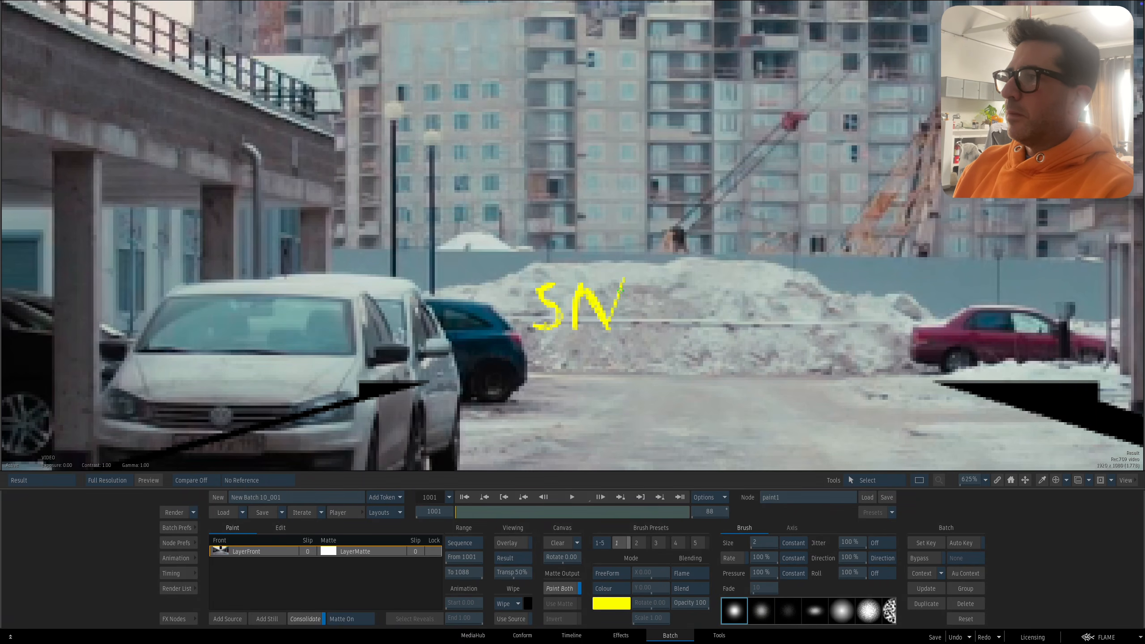
mouse_move(658, 293)
mouse_down()
mouse_move(628, 321)
mouse_move(669, 292)
mouse_move(678, 316)
mouse_move(769, 281)
mouse_move(743, 336)
mouse_up()
scroll(768, 334, down, 3)
Step: Check the painted strokes in paint1's Out Matte view, and return to the batch schematic
key(Escape)
drag(705, 401, 658, 421)
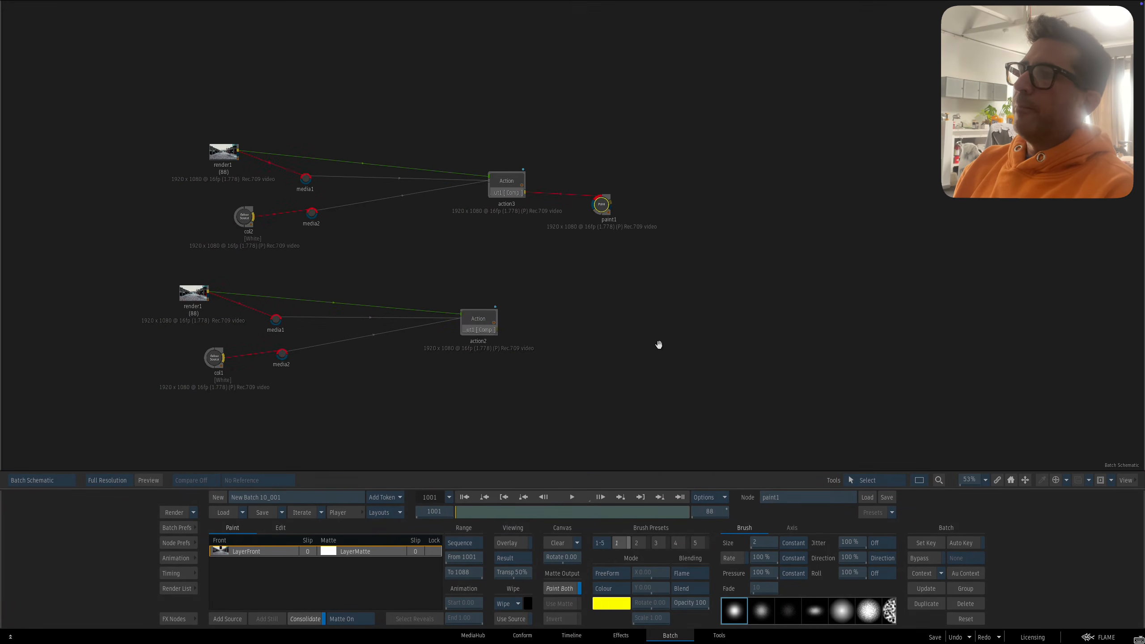
double_click(602, 206)
key(F4)
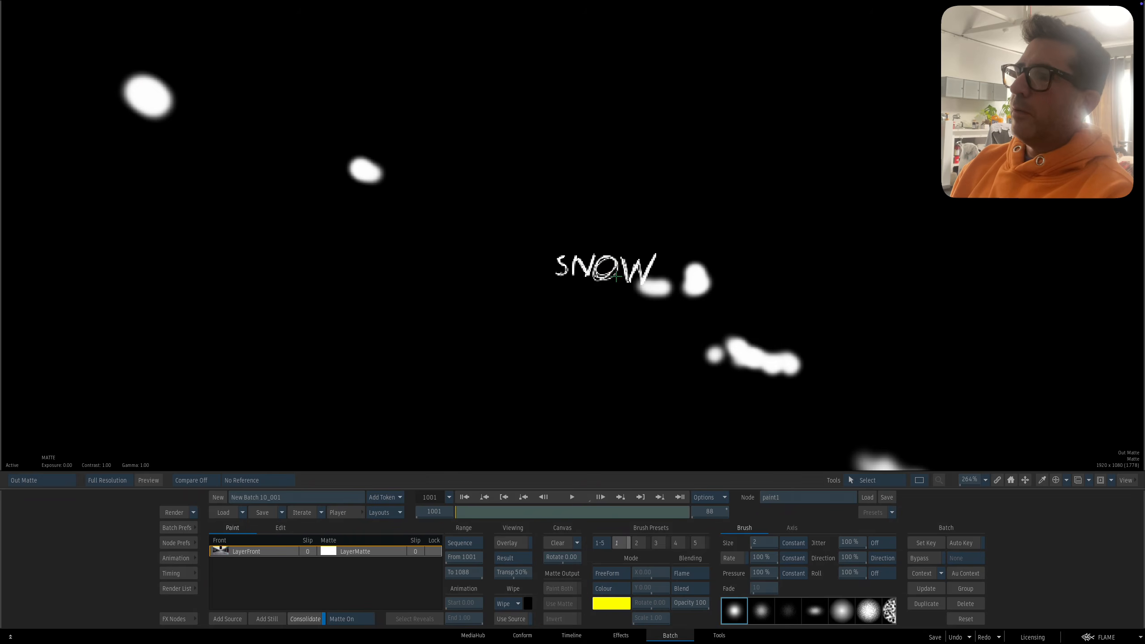
key(Escape)
drag(629, 271, 608, 285)
Step: Duplicate action3 with its input nodes beside paint1, and disconnect render1 from the copy's media1
click(183, 618)
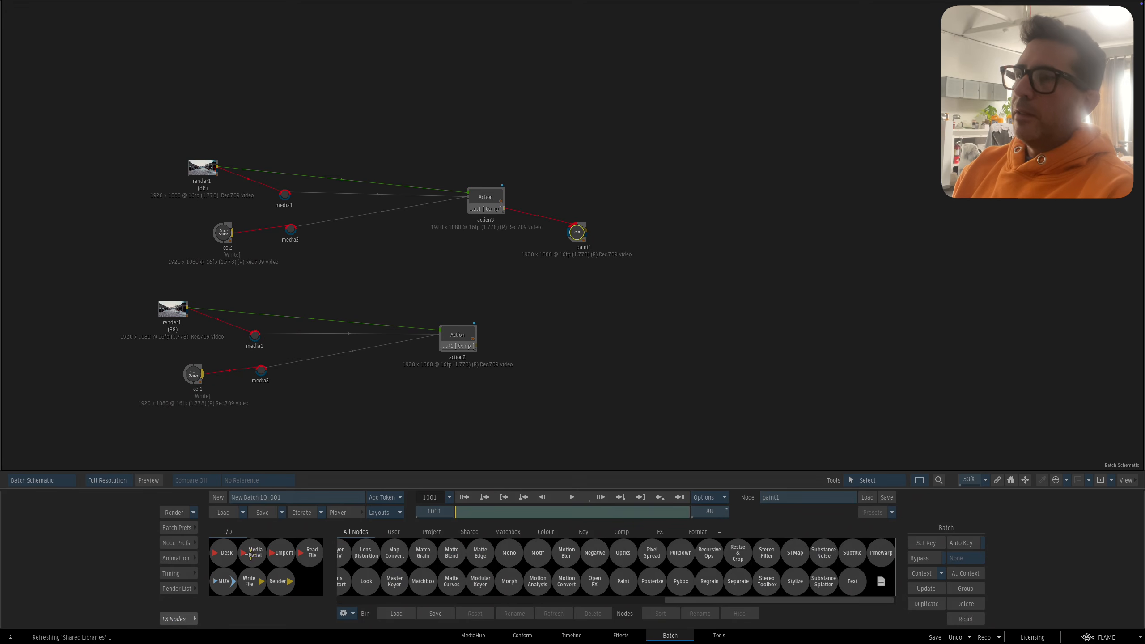
mouse_move(488, 200)
mouse_down()
mouse_move(476, 195)
mouse_move(856, 175)
mouse_up()
right_click(476, 196)
click(503, 261)
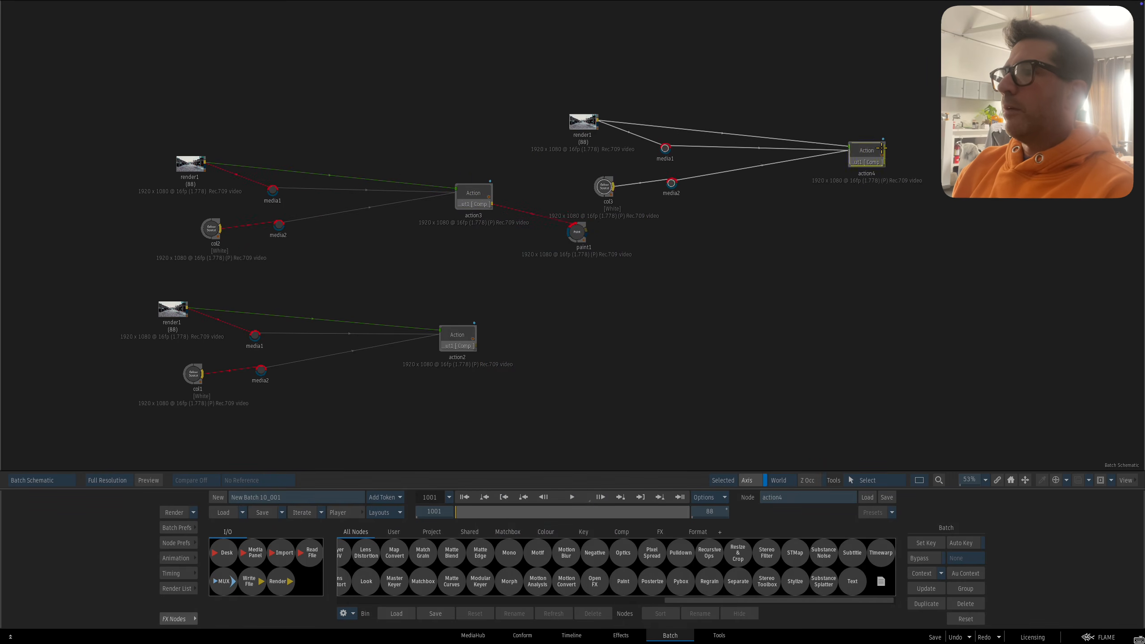
scroll(595, 236, up, 2)
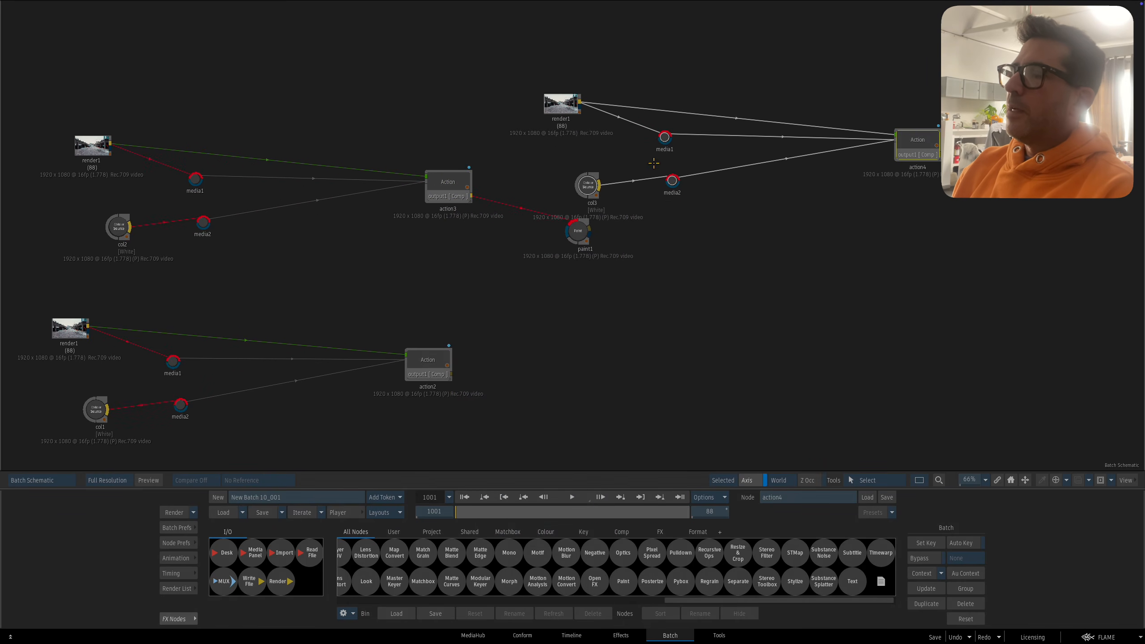
scroll(672, 256, up, 2)
mouse_move(647, 206)
mouse_down()
mouse_move(638, 228)
mouse_move(662, 211)
mouse_up()
Step: Inspect diffuse1's projection mapping in action3's schematic, and return to the batch schematic
drag(387, 272, 388, 276)
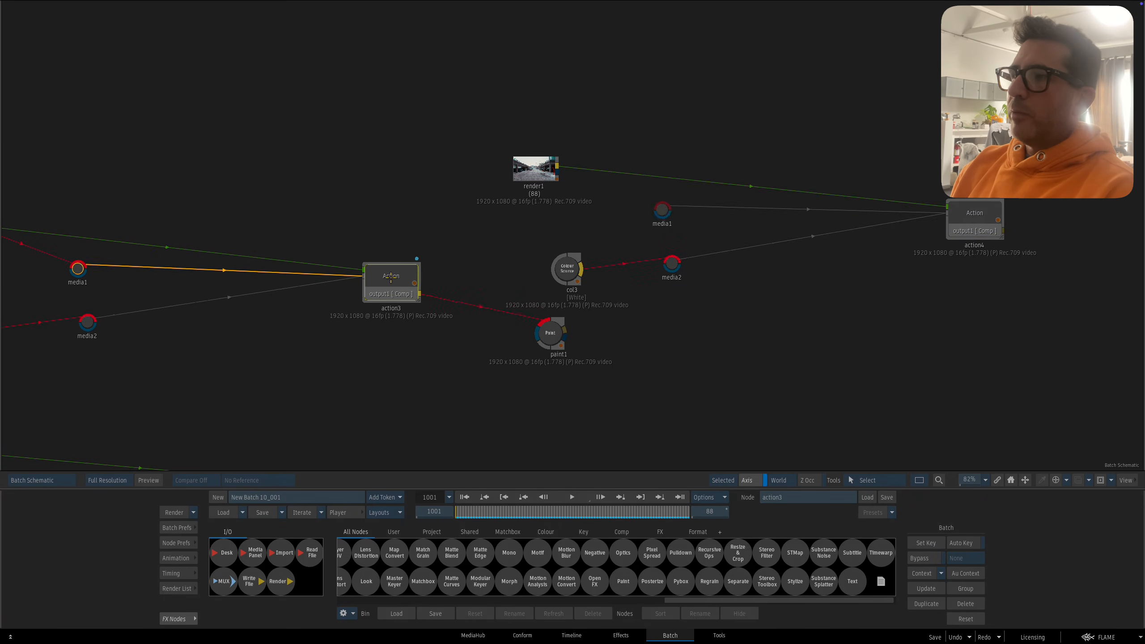
double_click(388, 276)
click(458, 325)
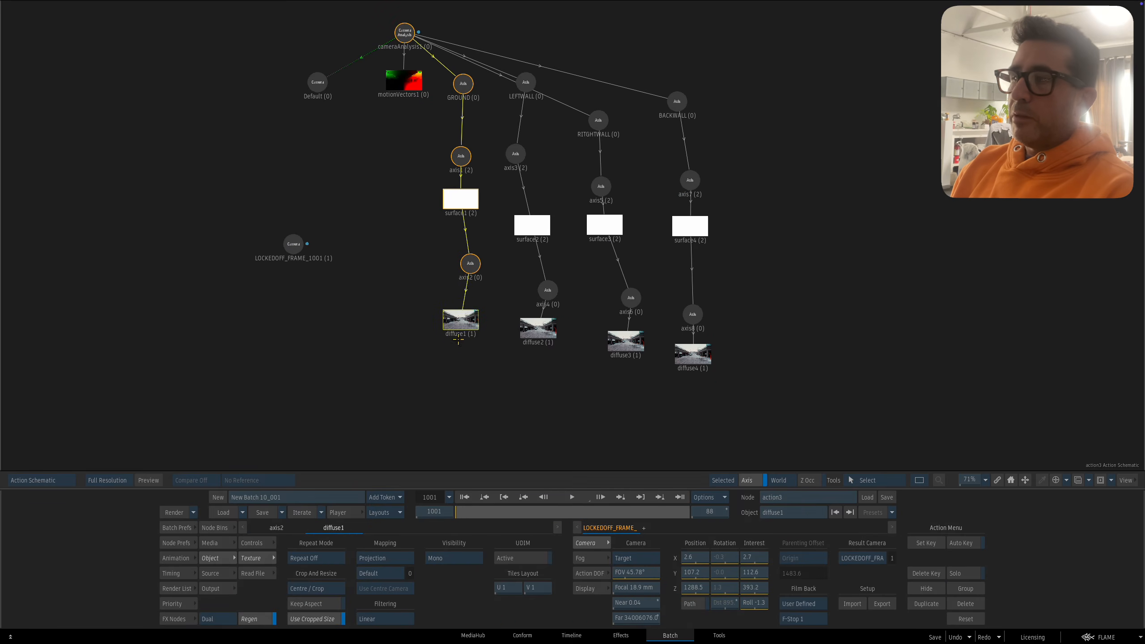
drag(461, 333, 463, 353)
drag(662, 318, 628, 332)
key(Escape)
Step: Connect paint1's result and matte outputs to action4's media1, and reposition render1 above them
click(645, 216)
mouse_move(651, 207)
mouse_down()
mouse_move(642, 325)
mouse_move(686, 286)
mouse_move(624, 299)
mouse_move(704, 299)
mouse_up()
click(579, 297)
drag(580, 296, 581, 301)
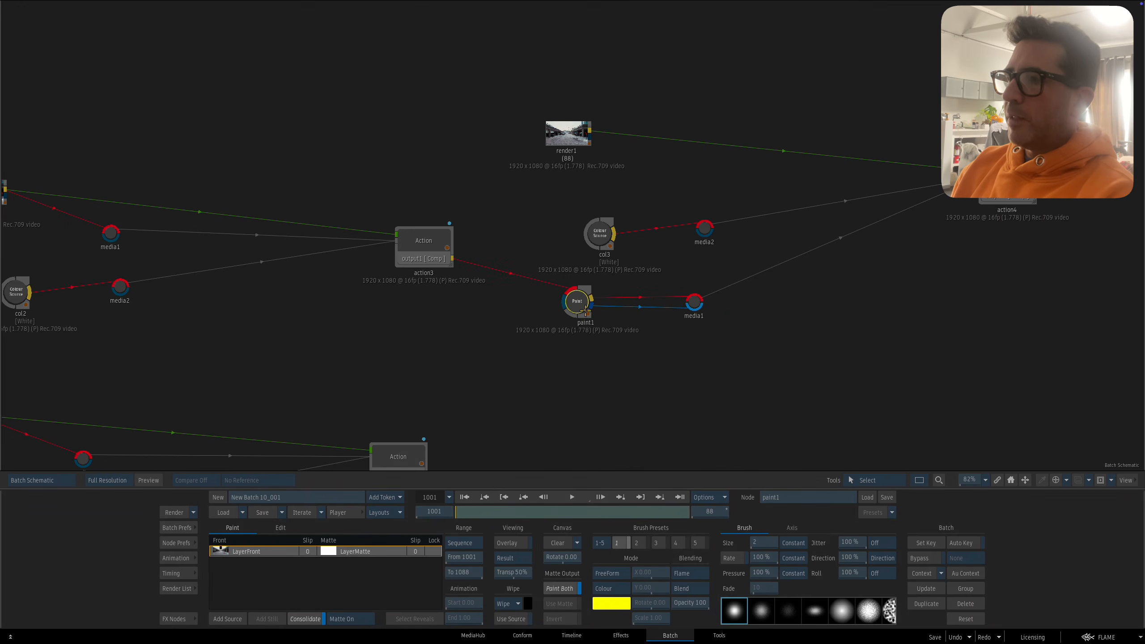
drag(813, 327, 737, 346)
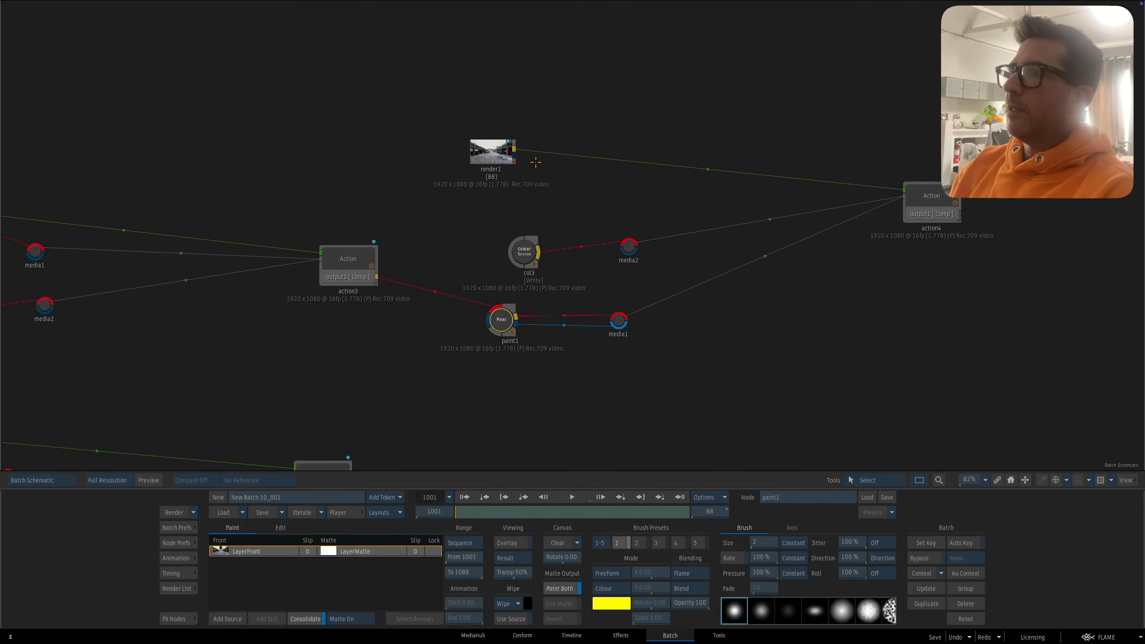
click(472, 165)
drag(472, 165, 466, 170)
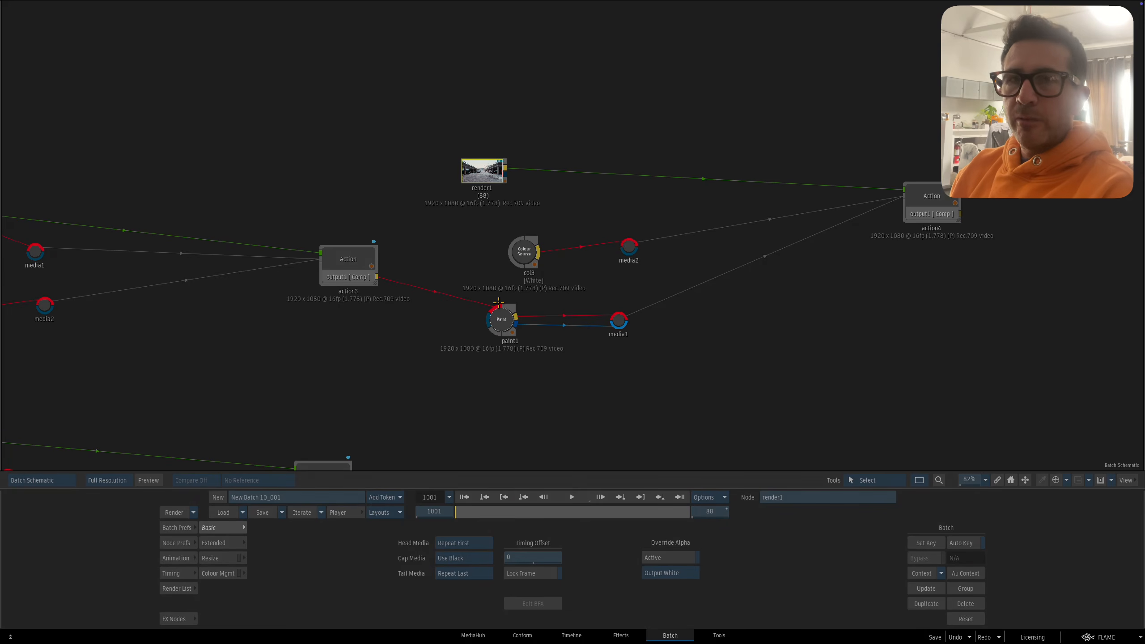
Step: Open action4 and examine its projected paint strokes and its node schematic
double_click(935, 195)
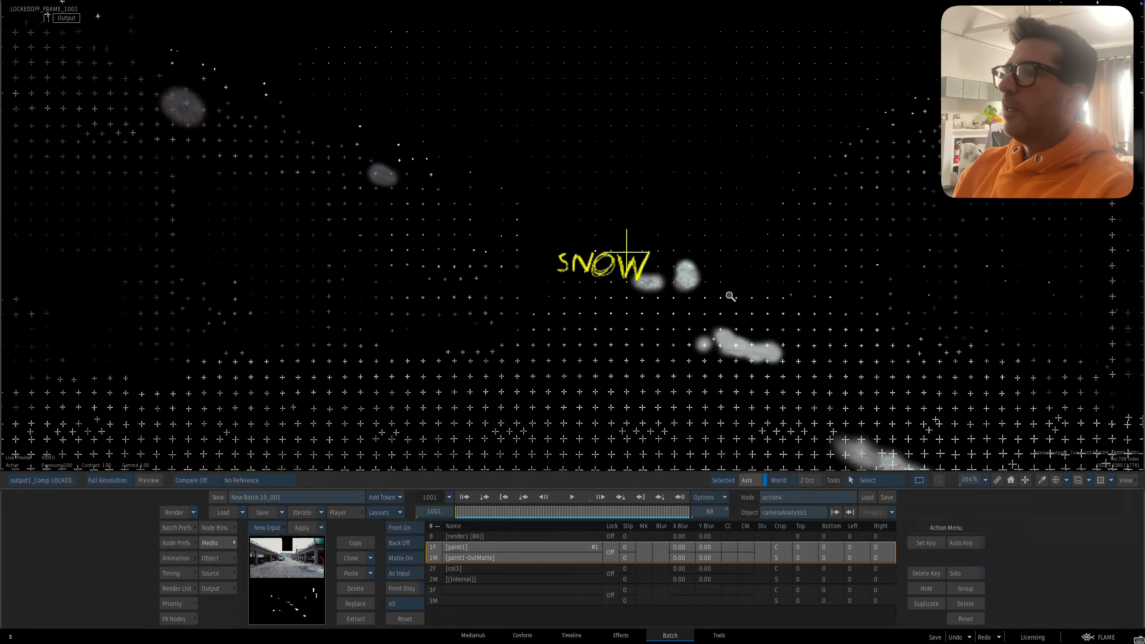
key(Escape)
drag(561, 329, 680, 194)
drag(498, 367, 504, 219)
drag(426, 287, 425, 289)
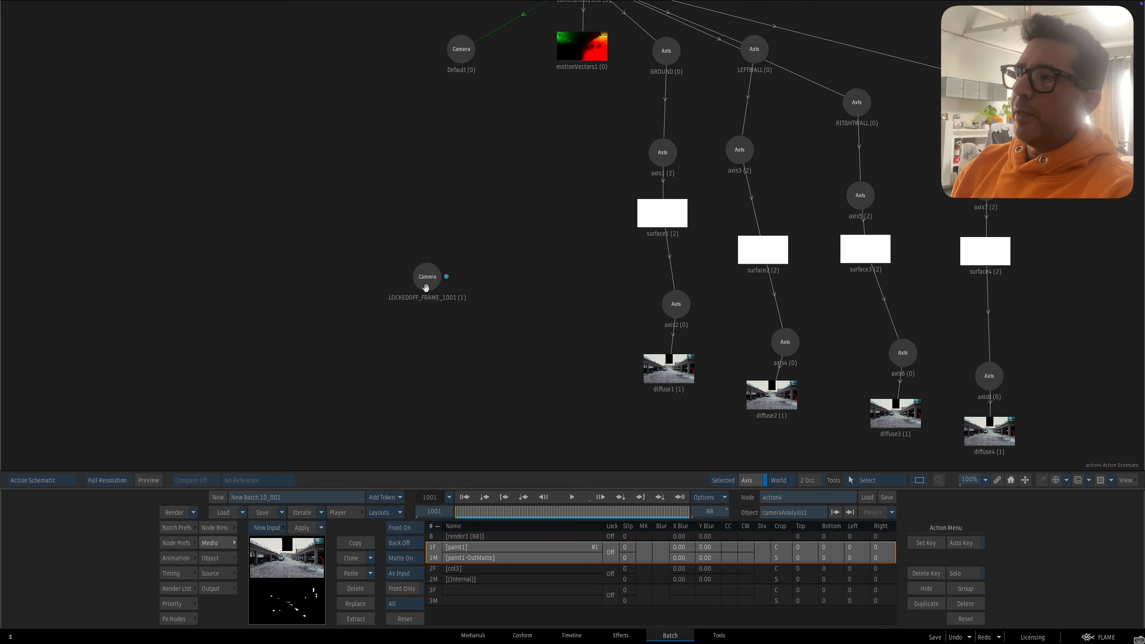
drag(494, 351, 425, 292)
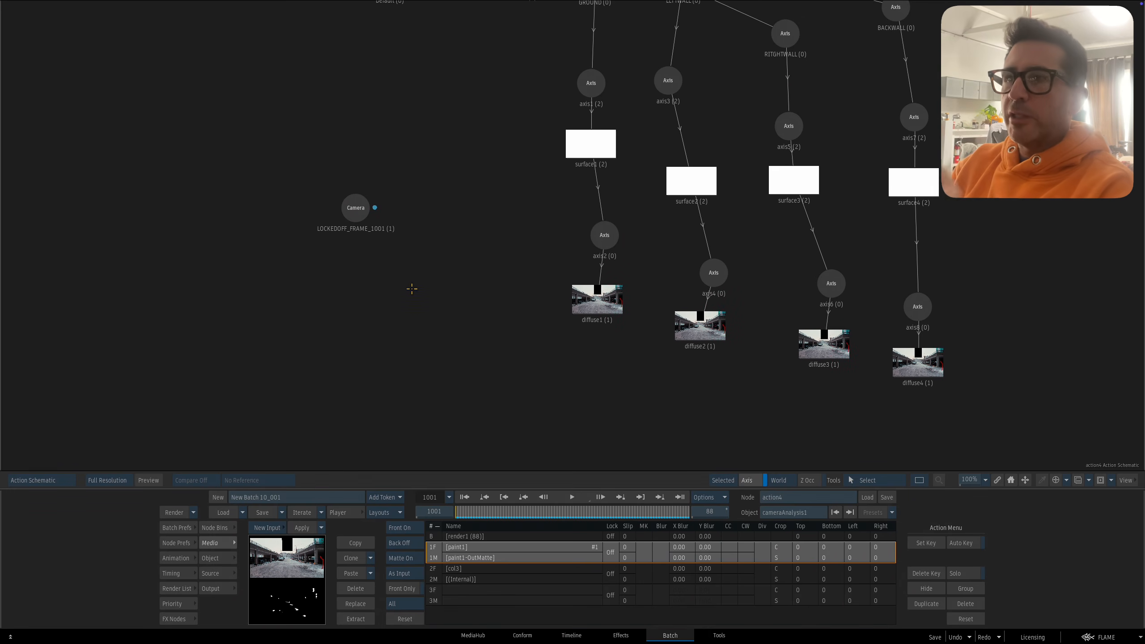
drag(493, 277, 502, 294)
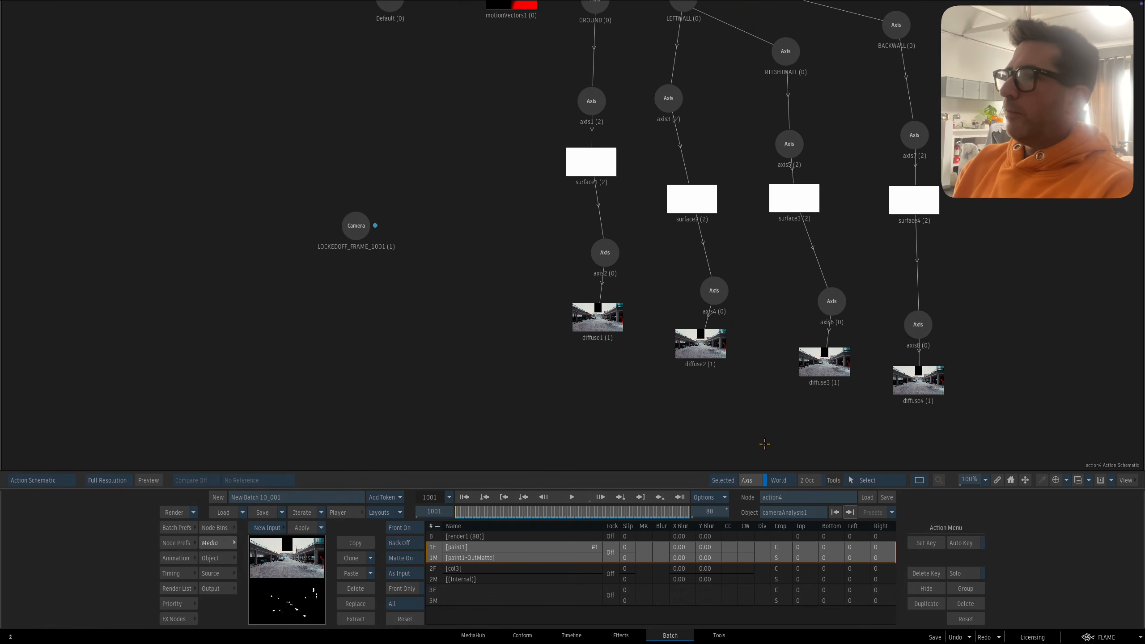
drag(402, 217, 397, 271)
Step: Inspect the settings of the LOCKEDOFF_FRAME_1001 and Default cameras in action4
click(350, 285)
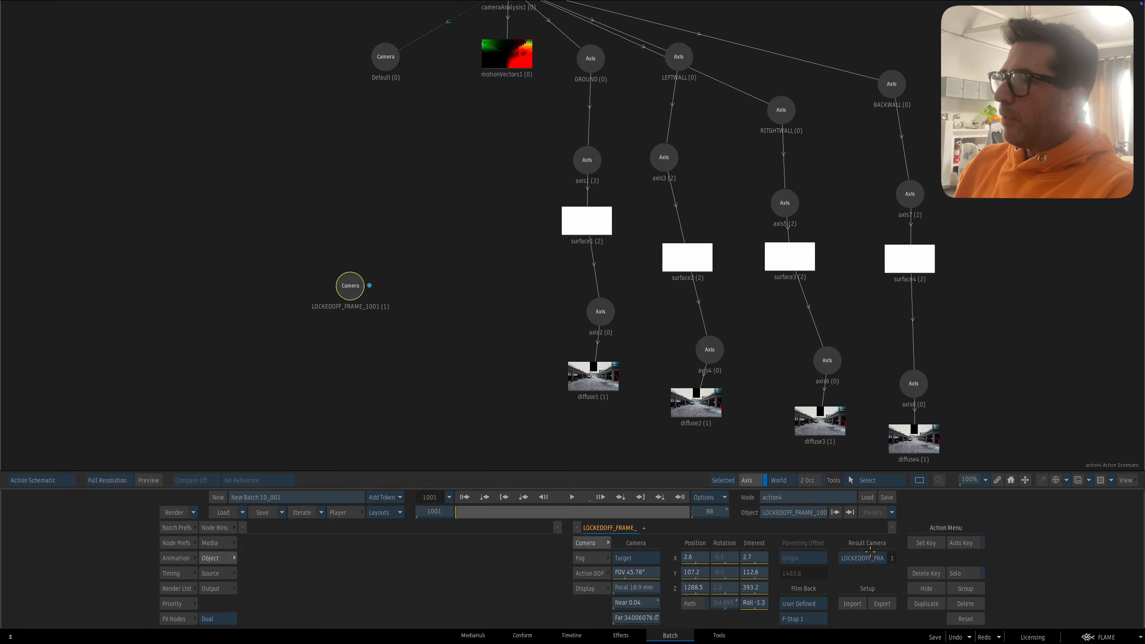
drag(711, 378, 716, 398)
drag(582, 404, 572, 424)
drag(376, 101, 389, 126)
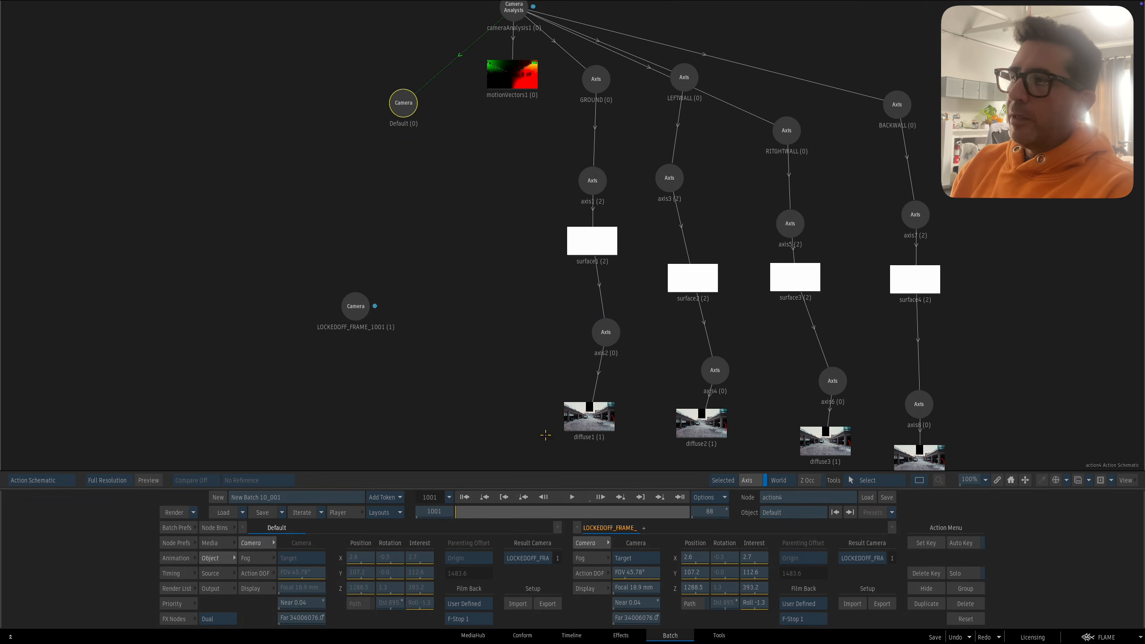
Step: Set the projection camera of diffuse1 and diffuse2 to LOCKEDOFF_FRAME_1001
click(598, 424)
click(383, 573)
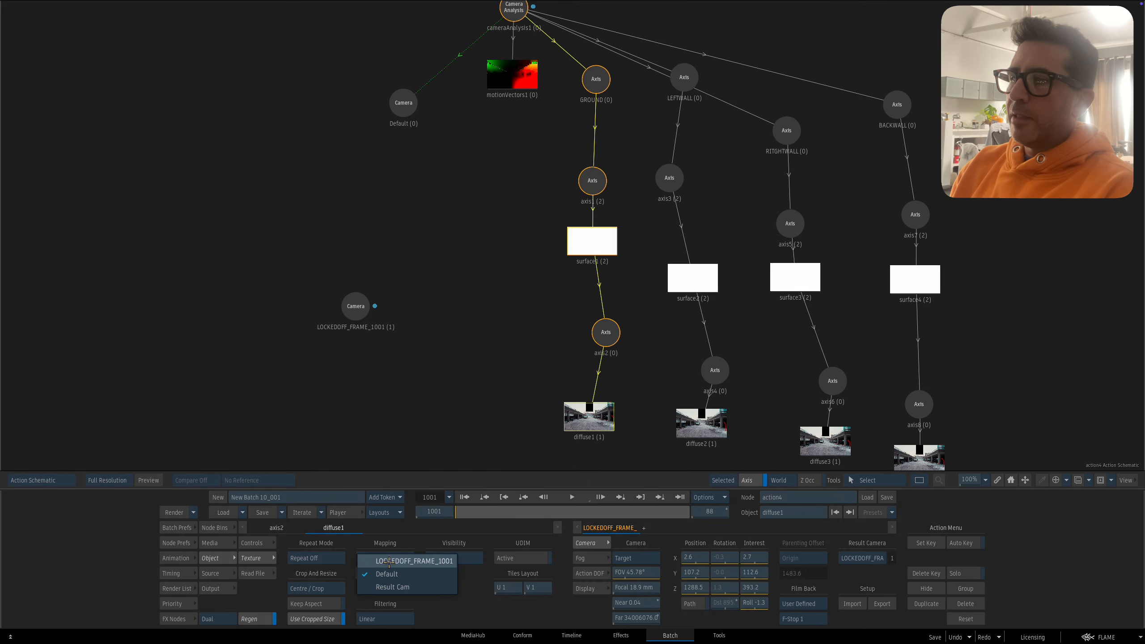
click(386, 559)
drag(707, 426, 580, 350)
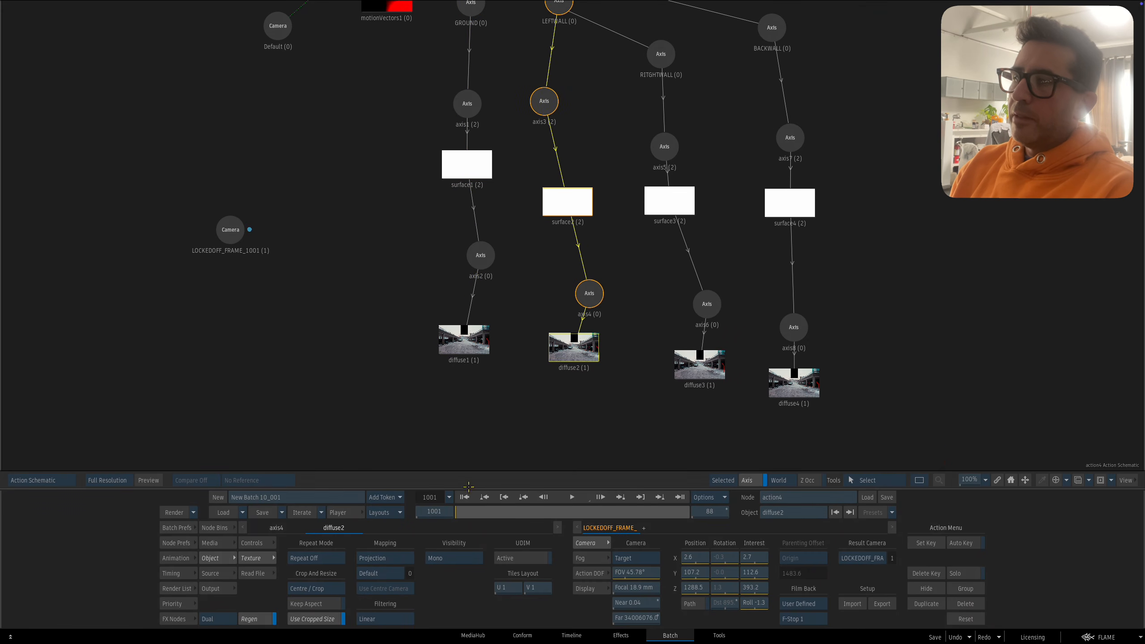
click(383, 573)
click(386, 559)
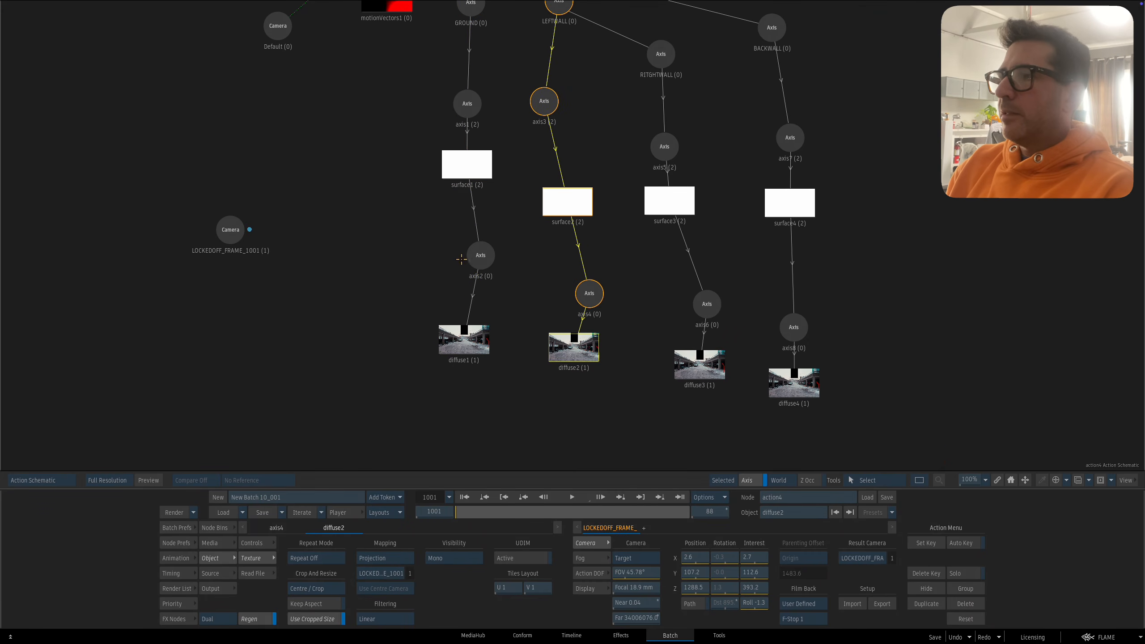
Step: Remove the texture axes and diffuse maps beneath surface2, surface3 and surface4
drag(598, 289, 551, 471)
drag(707, 303, 687, 472)
drag(793, 327, 748, 471)
Step: Move axis2 and diffuse1 lower, and link surface2, surface3 and surface4 to axis2 as well
drag(477, 298, 556, 377)
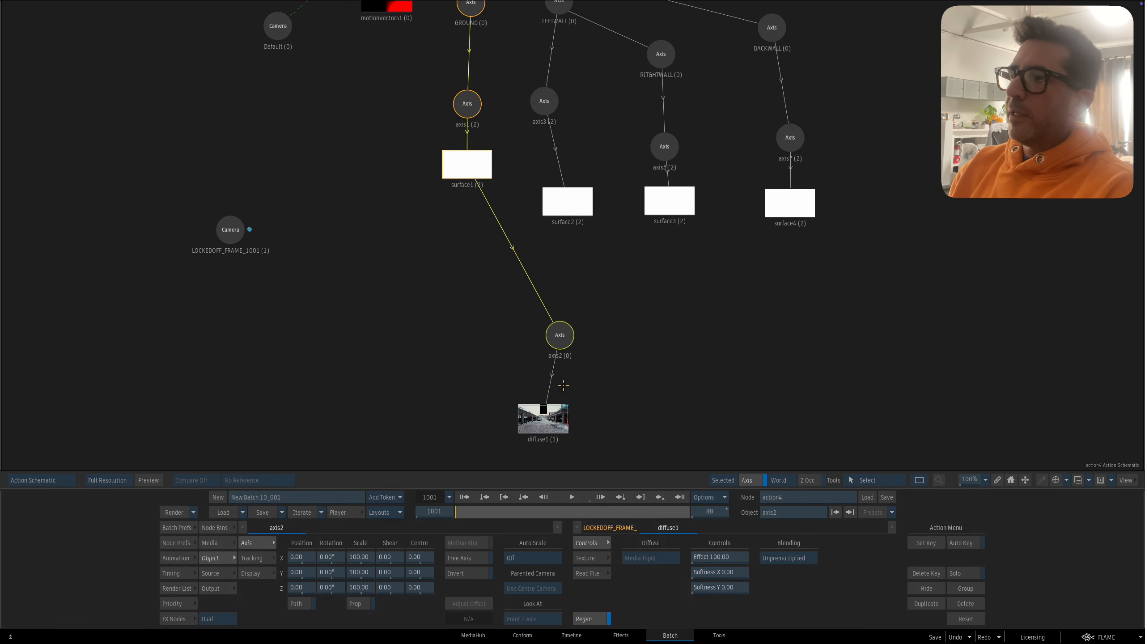
drag(541, 416, 538, 421)
drag(569, 205, 583, 225)
drag(655, 208, 676, 229)
drag(774, 206, 791, 275)
click(537, 430)
drag(537, 431, 547, 424)
Step: Set action4's result camera to Default instead of the locked-off camera
drag(364, 251, 380, 276)
drag(246, 255, 291, 315)
drag(303, 119, 301, 119)
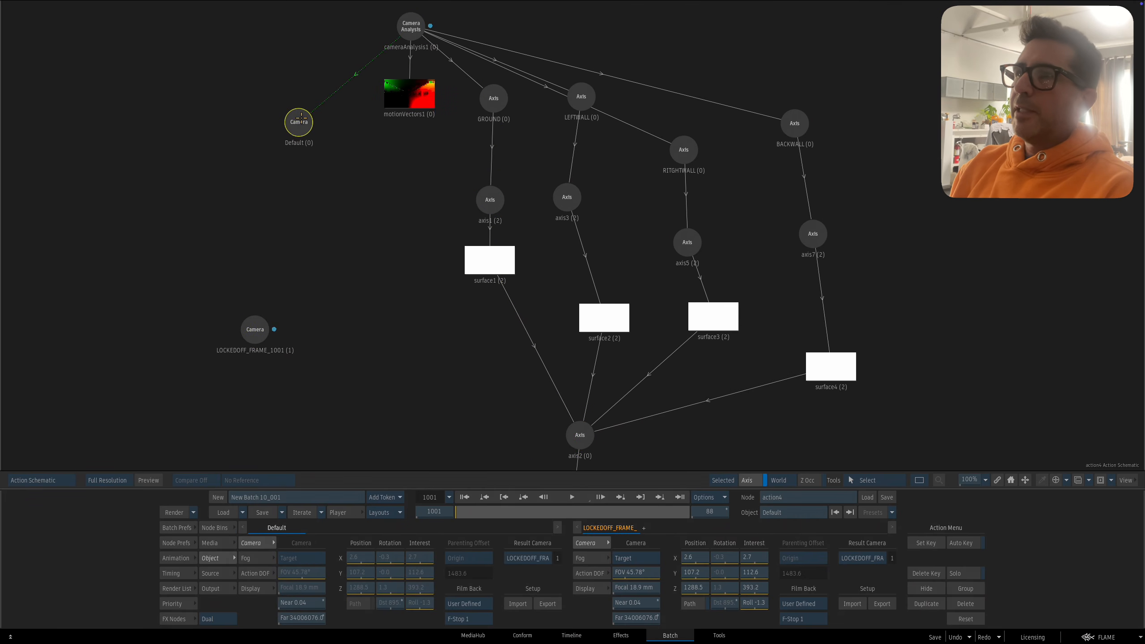
click(862, 558)
click(870, 573)
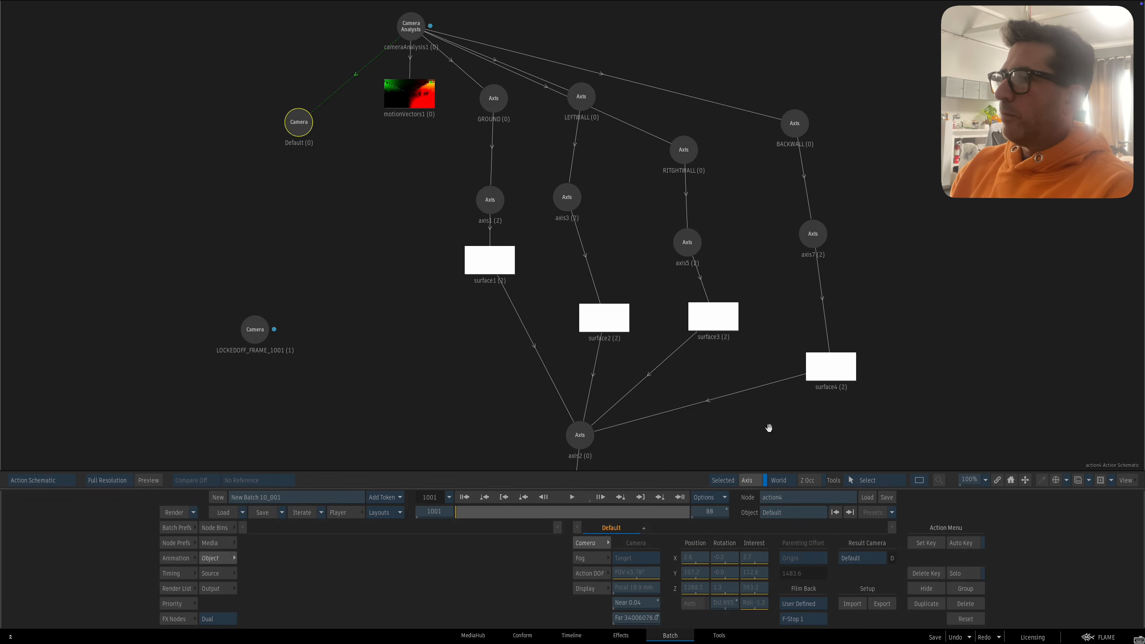
drag(712, 408, 723, 401)
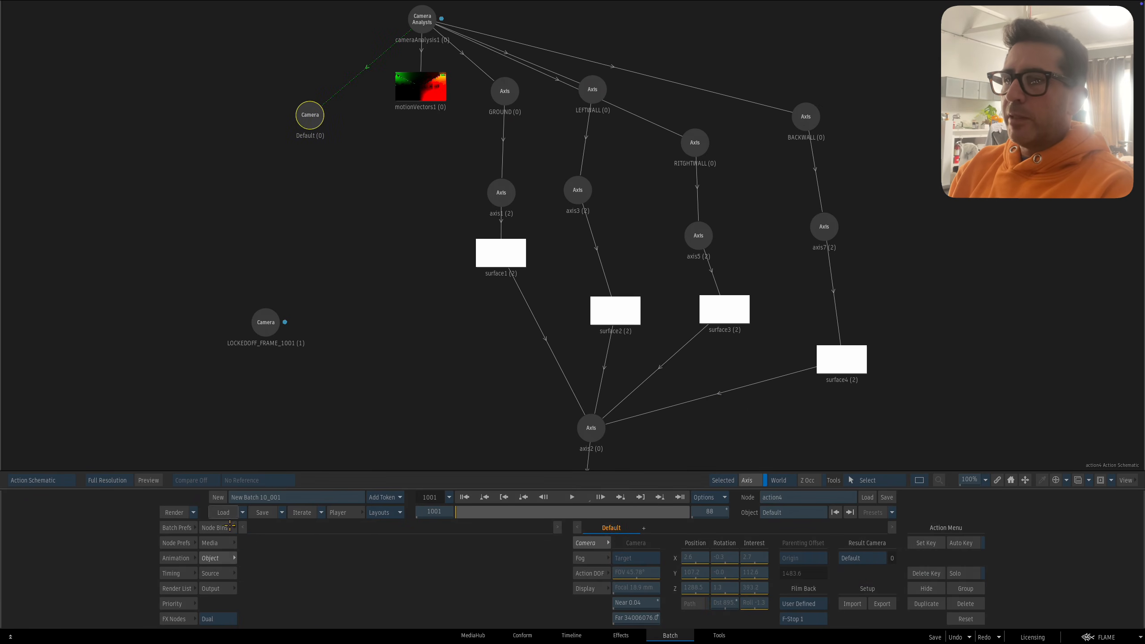
Step: Examine action4's projected paint strokes over black at the first and last frames
click(218, 543)
click(407, 542)
drag(509, 446, 477, 447)
key(F4)
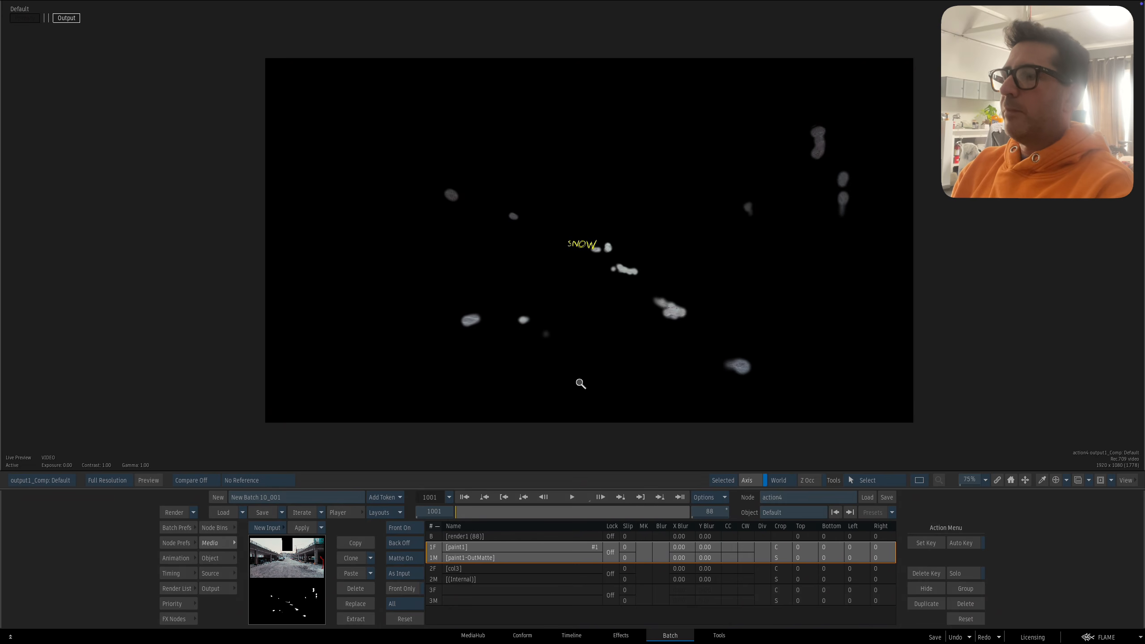
drag(583, 383, 538, 448)
drag(479, 512, 614, 512)
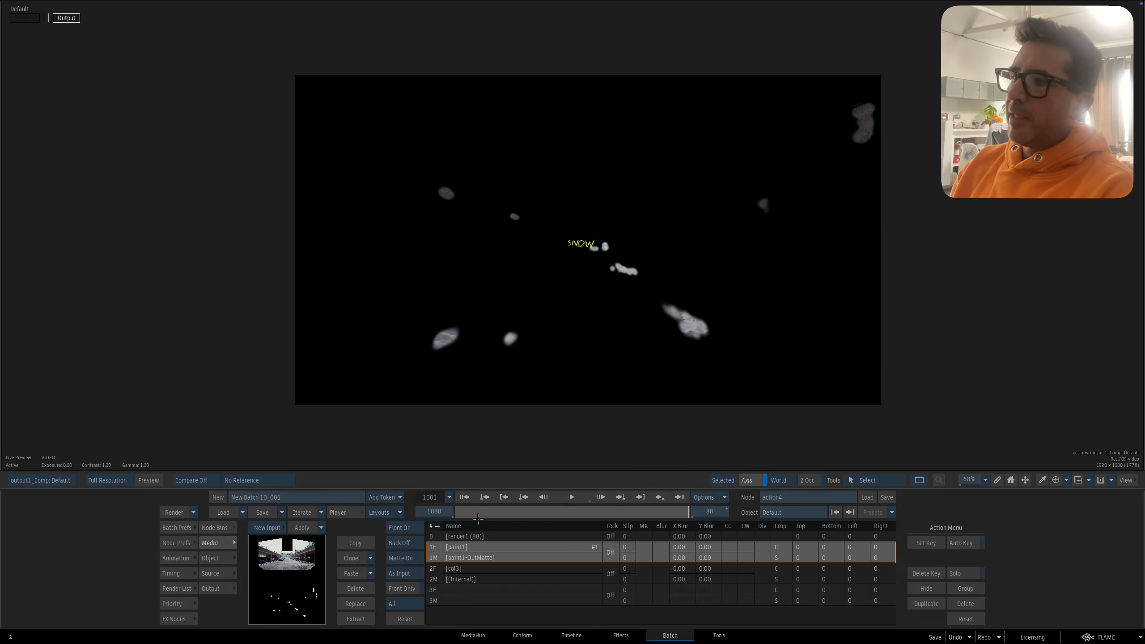
click(465, 497)
drag(687, 512, 724, 512)
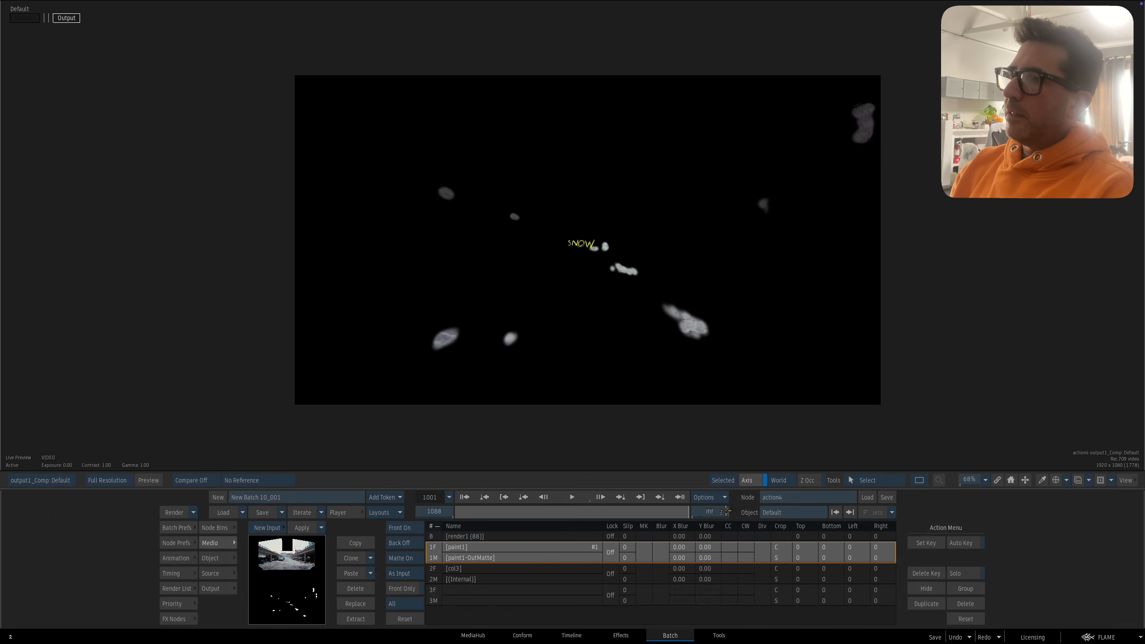
Step: Turn on action4's background and review the projected paint over the moving shot
click(405, 543)
click(404, 529)
drag(562, 378, 633, 379)
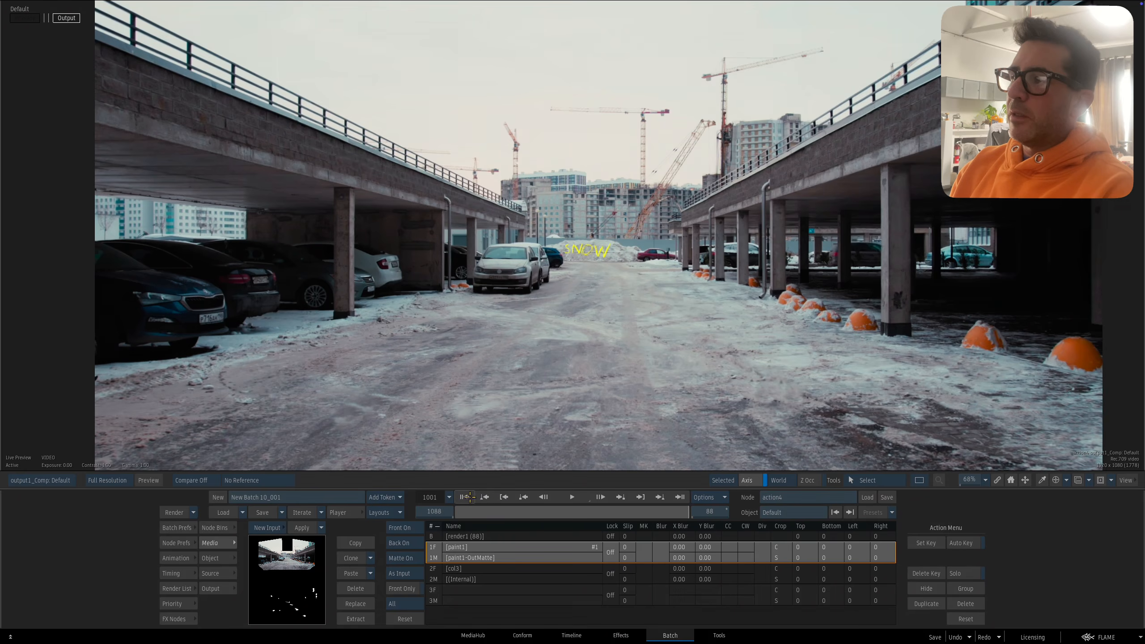
click(464, 497)
drag(467, 513, 757, 518)
Step: Compare action4's painted result with its original background plate, and return to frame 1001
drag(697, 395, 591, 381)
key(F2)
key(F4)
drag(622, 391, 691, 392)
click(464, 497)
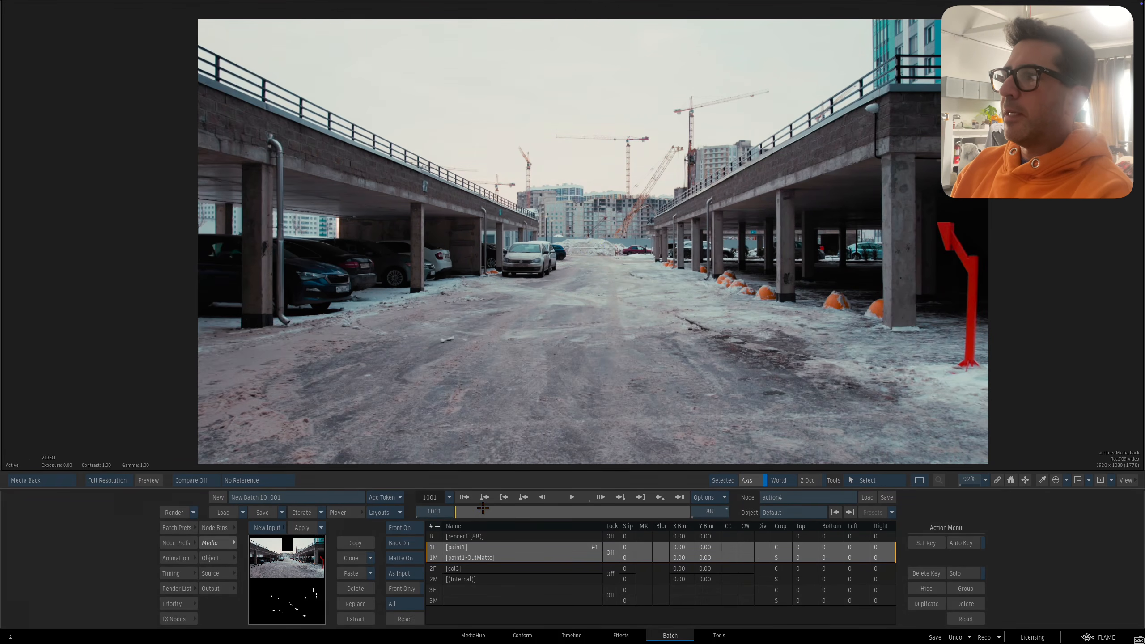
Step: Attach a Render node to action4's output in the batch schematic, and render frames 1001 to 1088
key(Escape)
drag(712, 359, 722, 365)
drag(774, 307, 490, 317)
drag(814, 302, 752, 286)
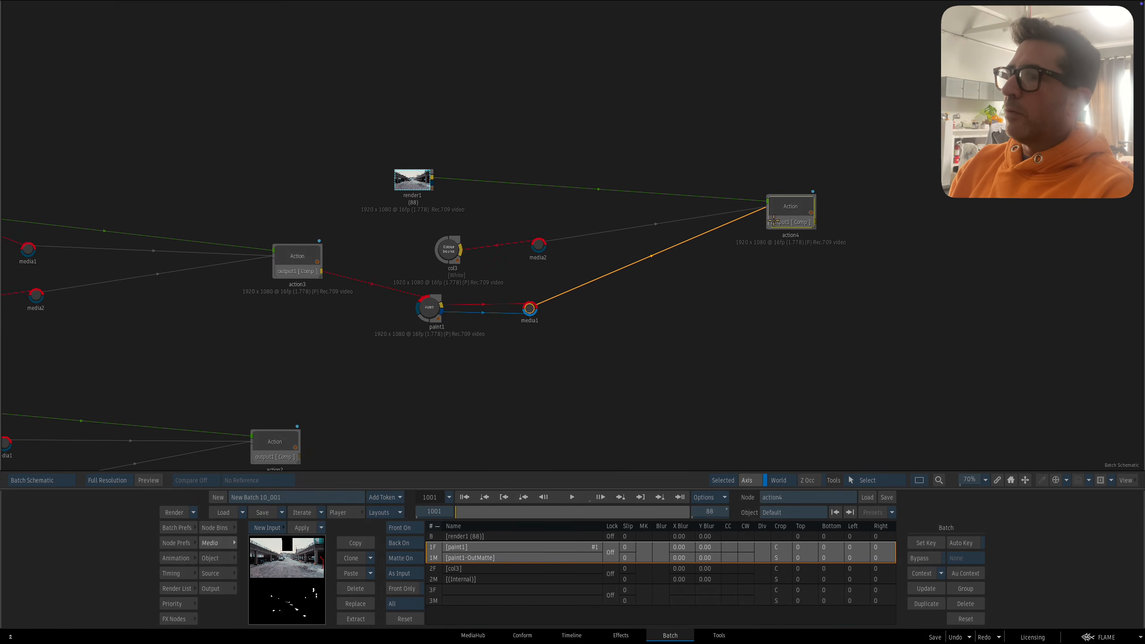
click(187, 619)
drag(280, 581, 865, 233)
click(864, 233)
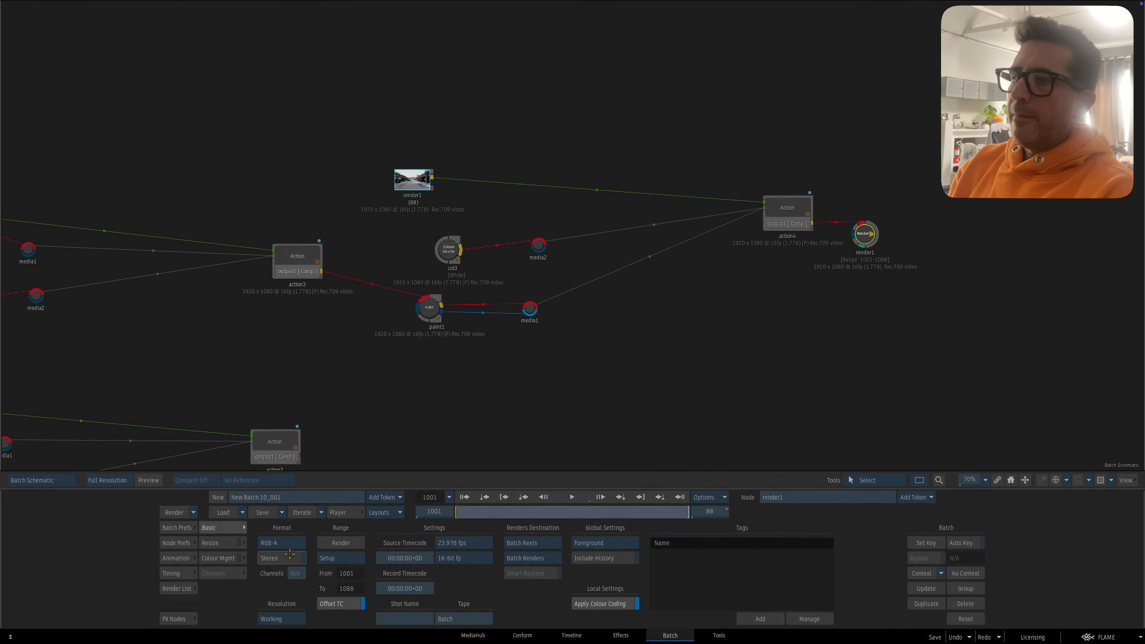
click(341, 542)
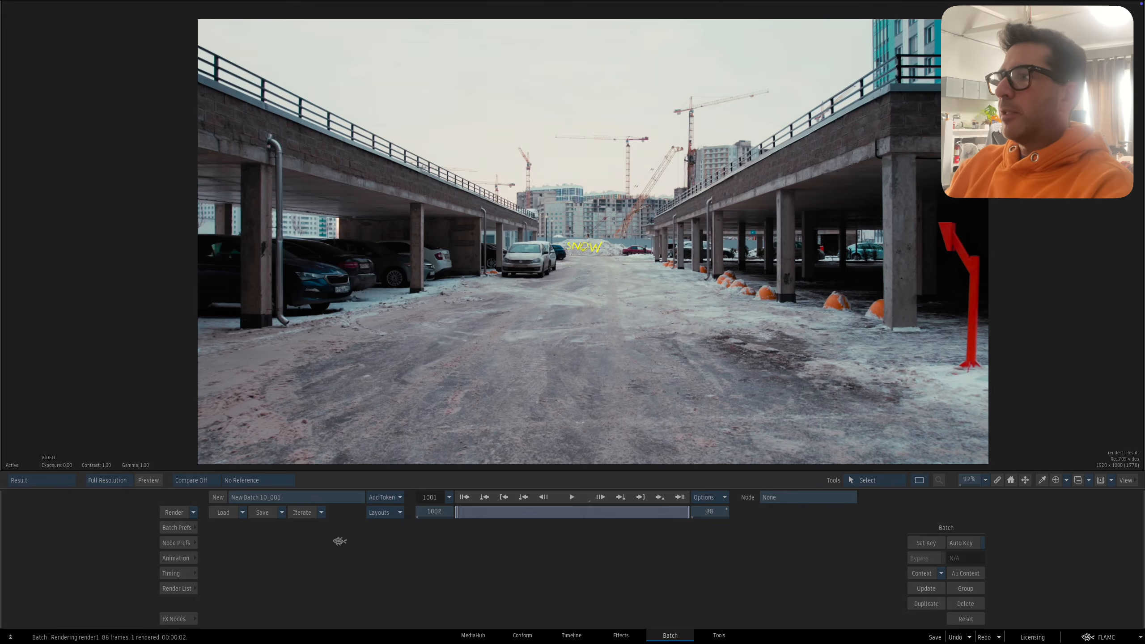